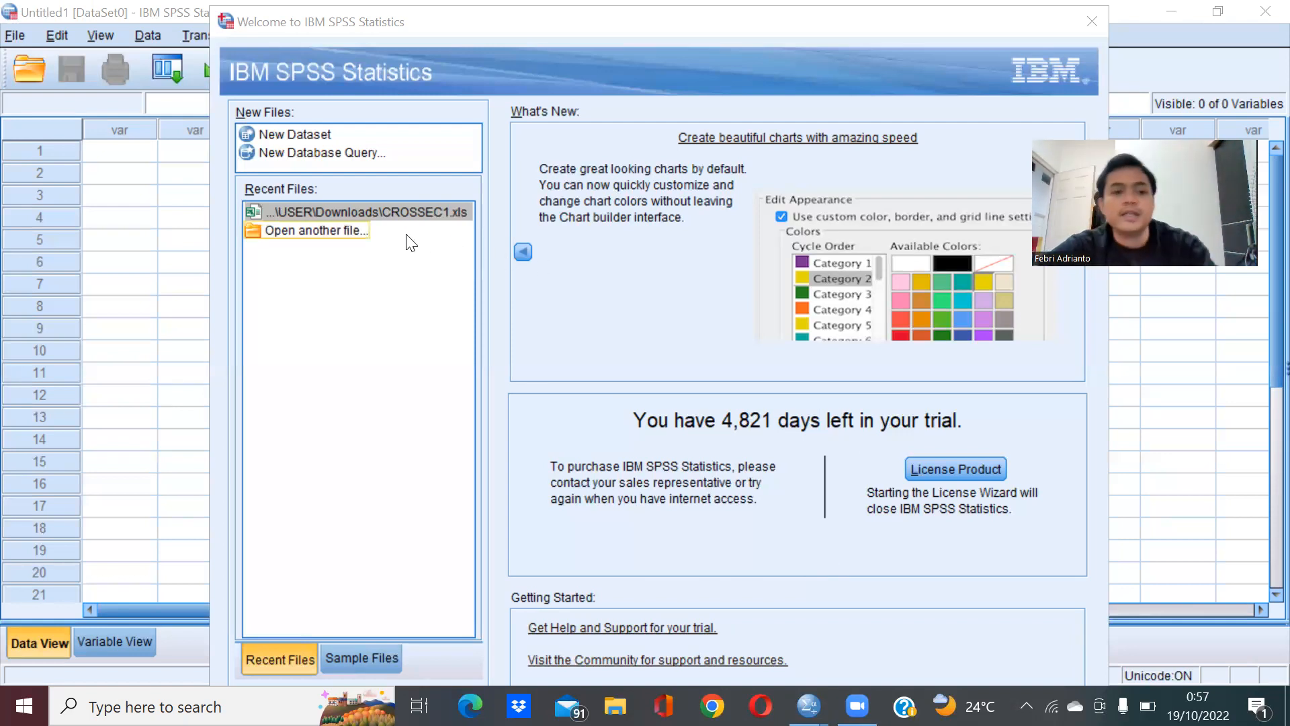
# - Browse for another data file in the Downloads folder, showing only Excel Data files (*.xls, *.xlsx, *.xlsm)
pyautogui.click(334, 237)
pyautogui.doubleClick(334, 236)
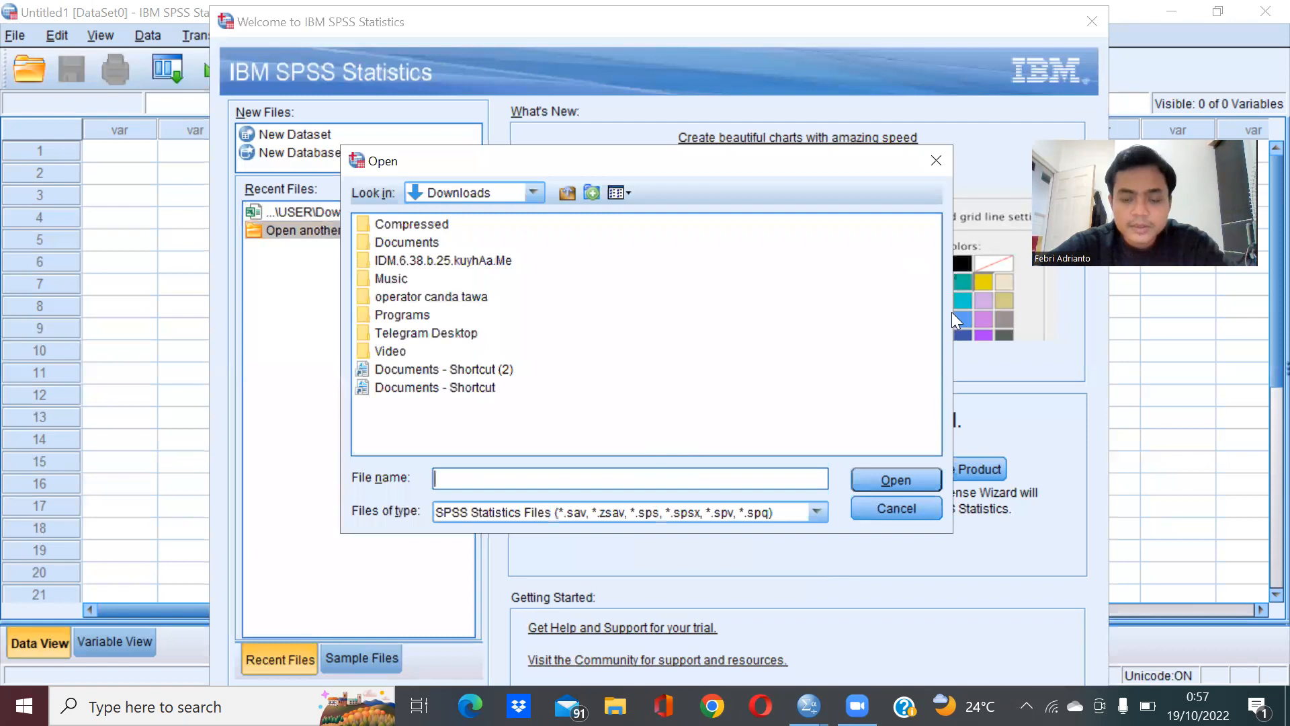
pyautogui.click(1116, 667)
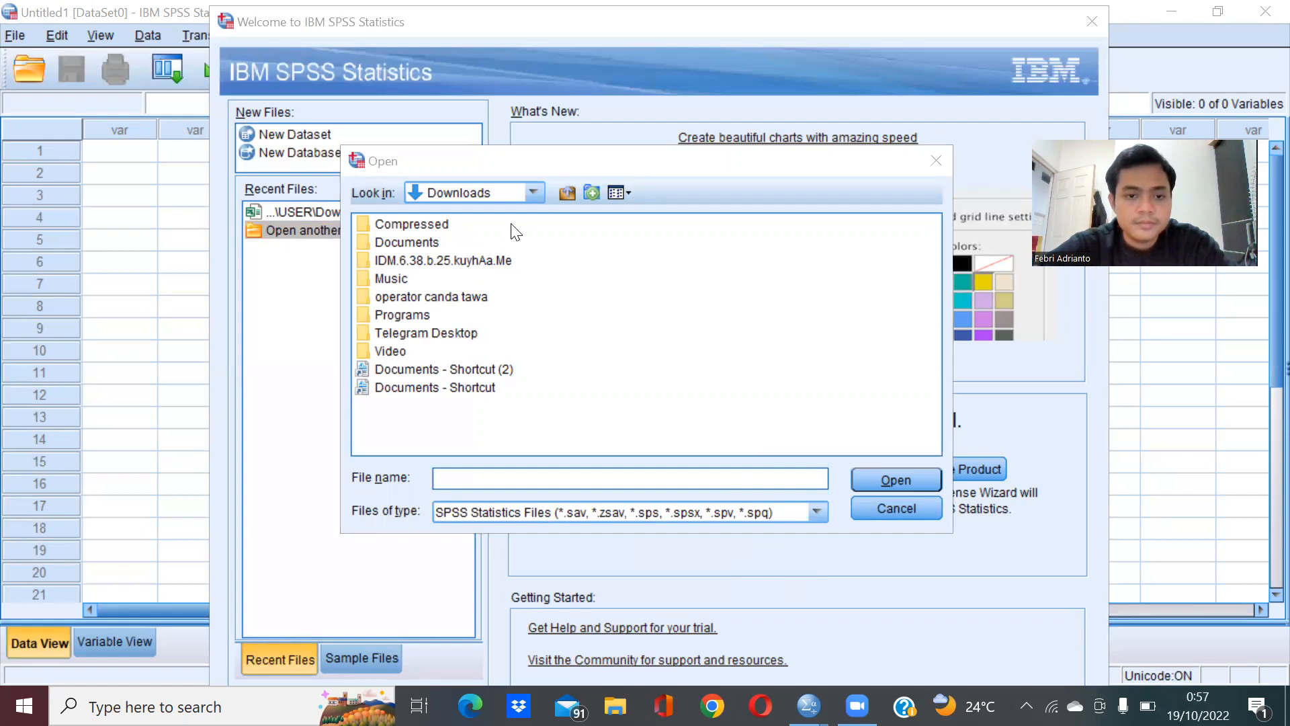
pyautogui.click(536, 188)
pyautogui.click(536, 188)
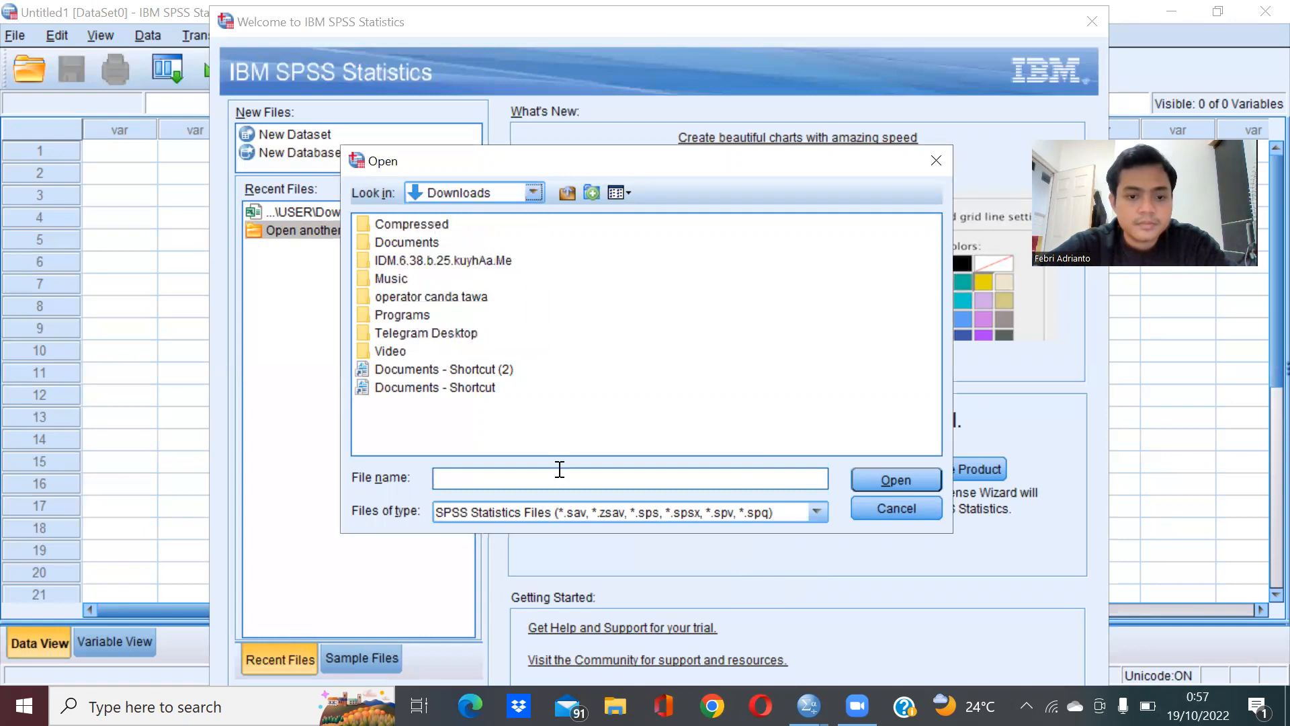
pyautogui.click(542, 513)
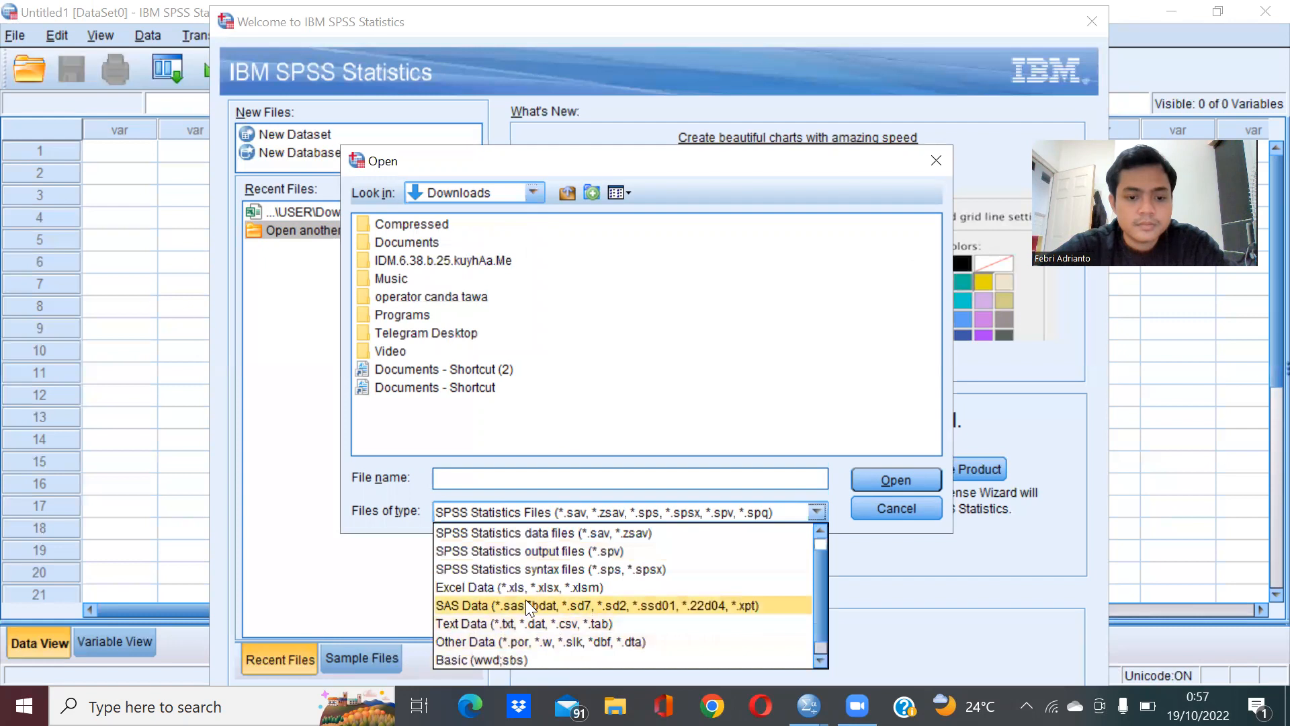
pyautogui.click(529, 589)
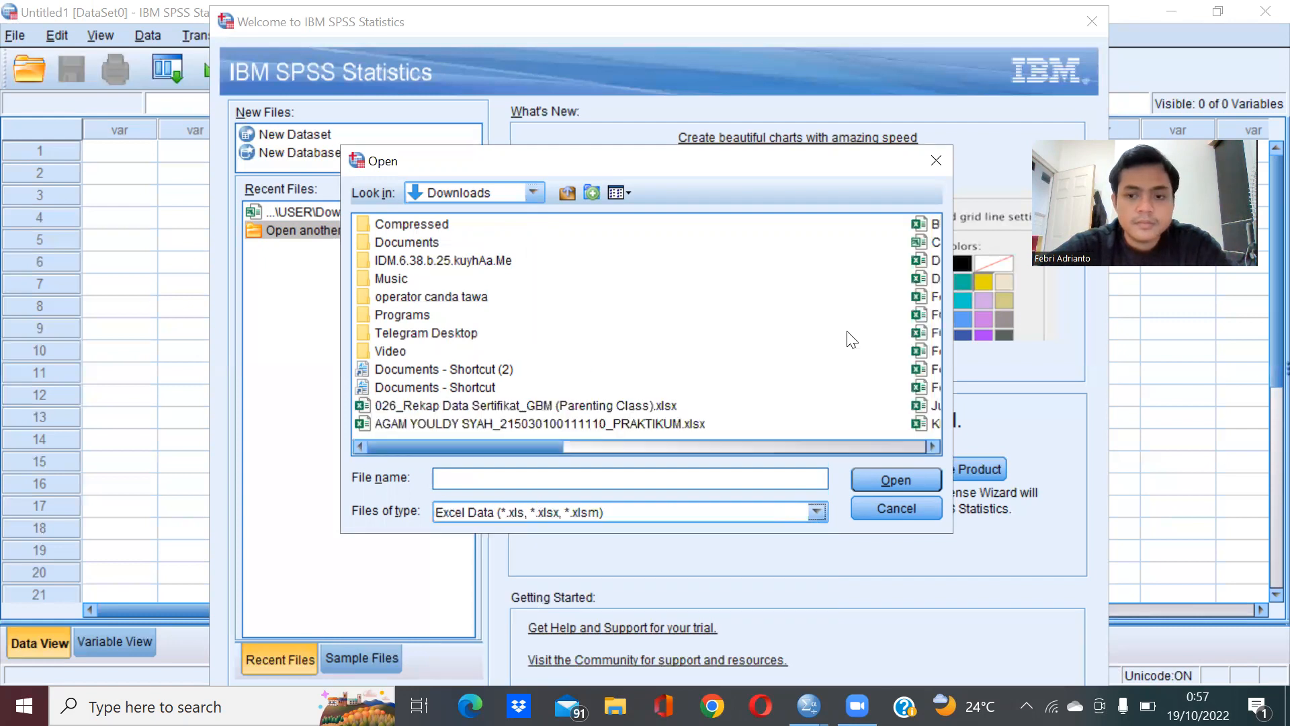
# - Import the CROSSEC1 worksheet from CROSSEC1.xls, keeping the default Excel reading options
pyautogui.moveTo(500, 446); pyautogui.dragTo(556, 446)
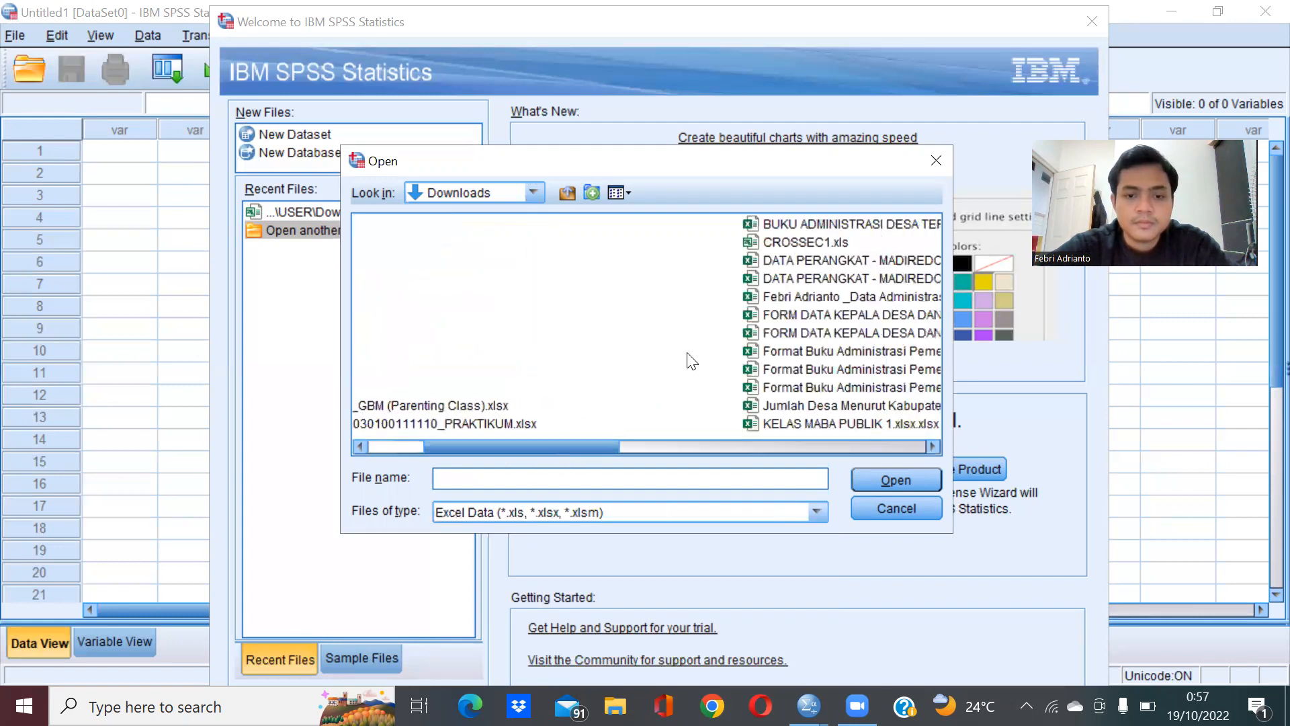
pyautogui.click(820, 246)
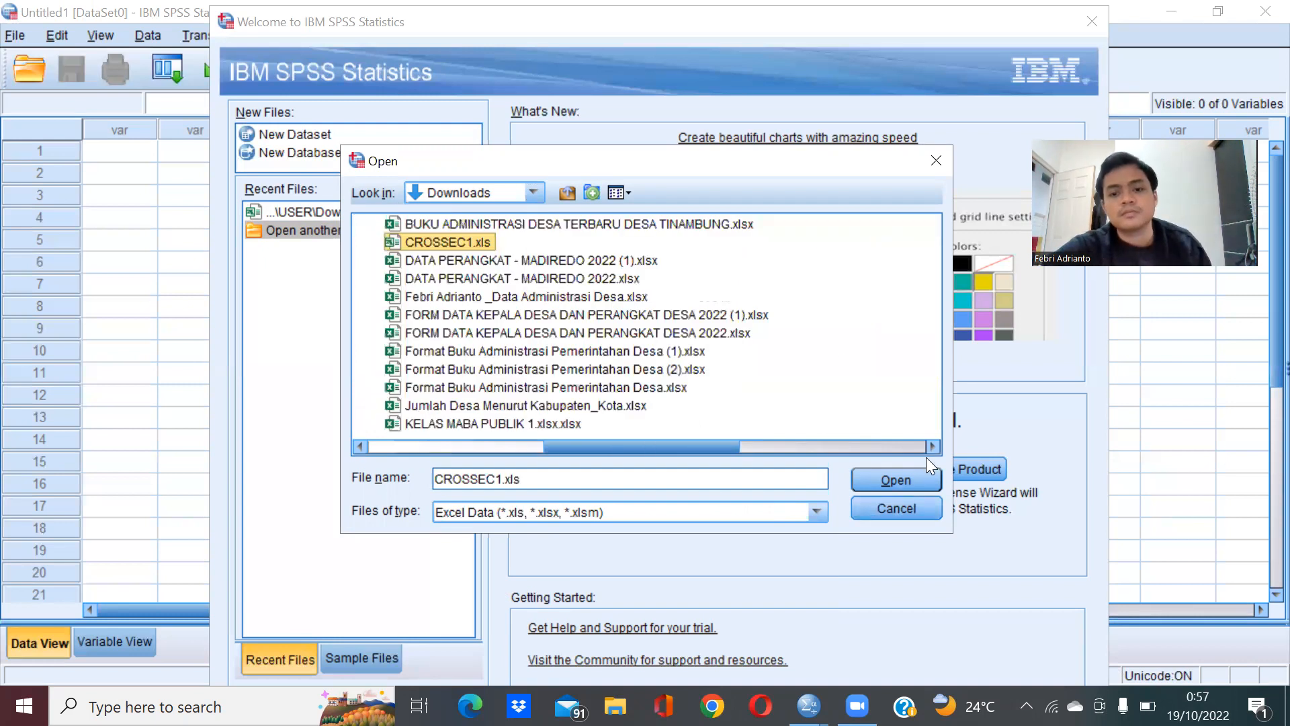
pyautogui.click(905, 481)
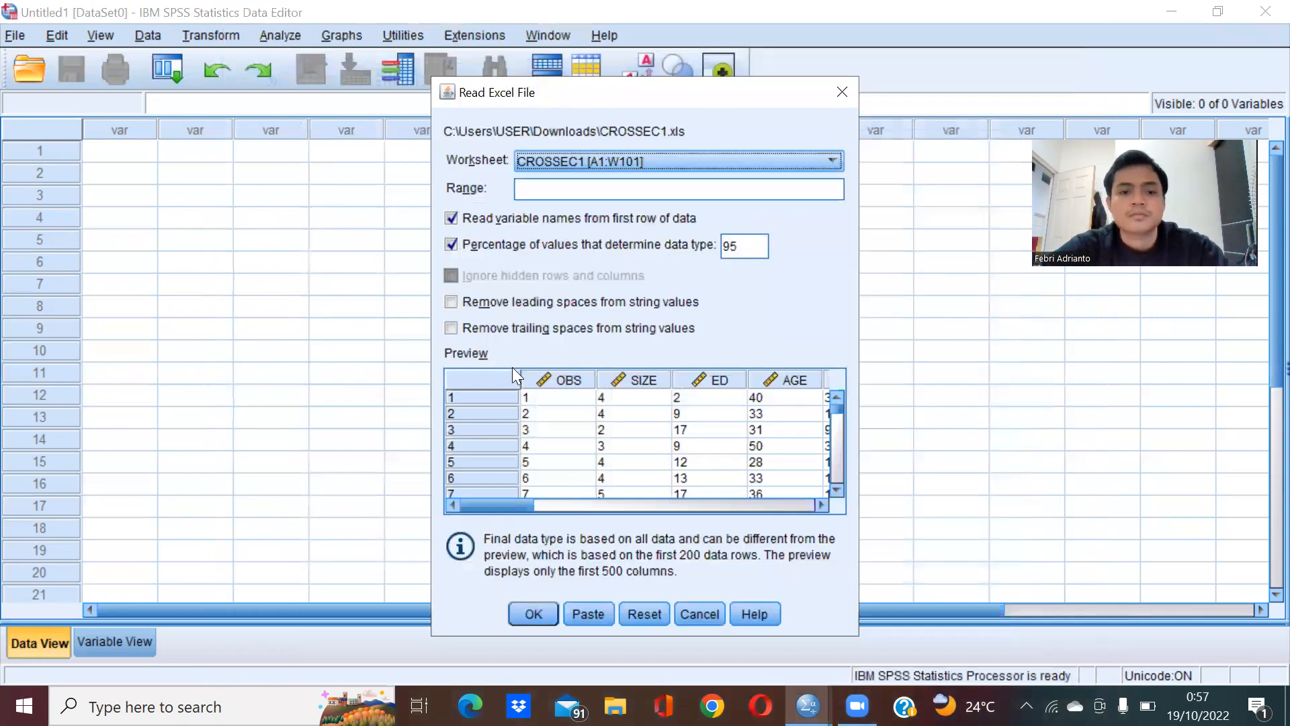
pyautogui.click(546, 608)
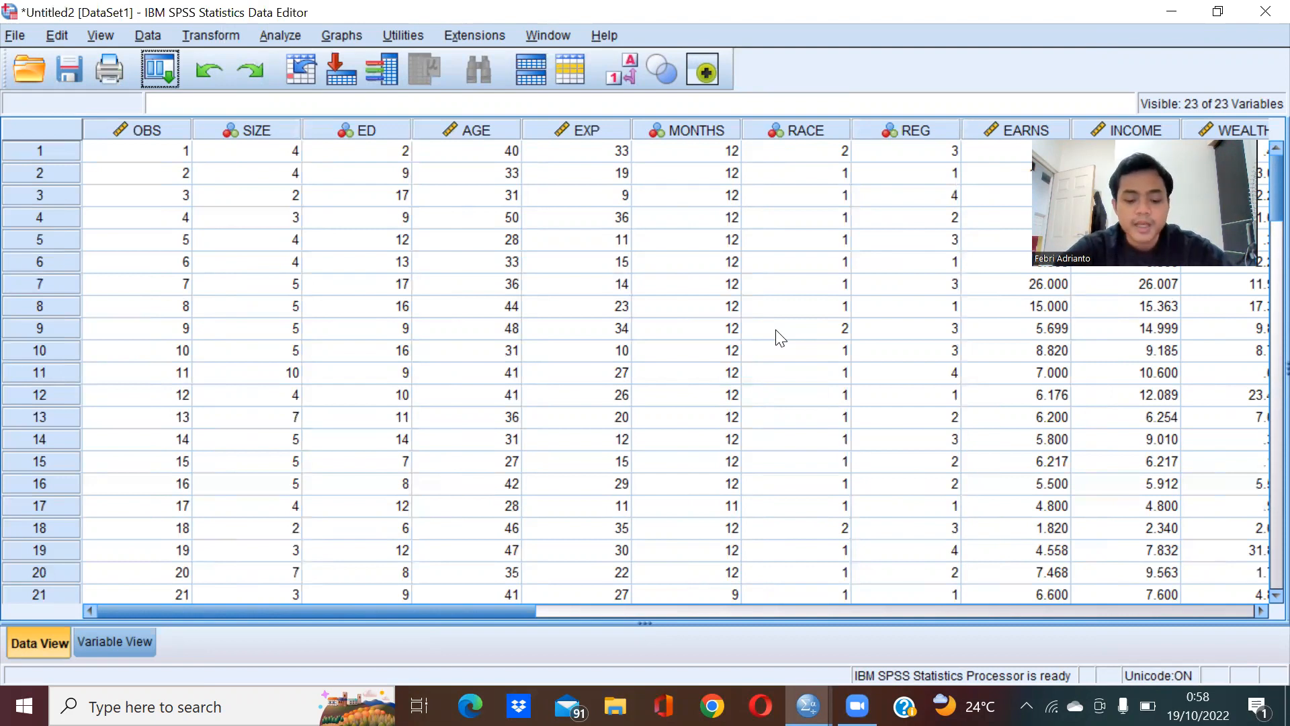
# - Set up a Descriptives analysis with EARNS and WEALTH as its variables
pyautogui.click(284, 35)
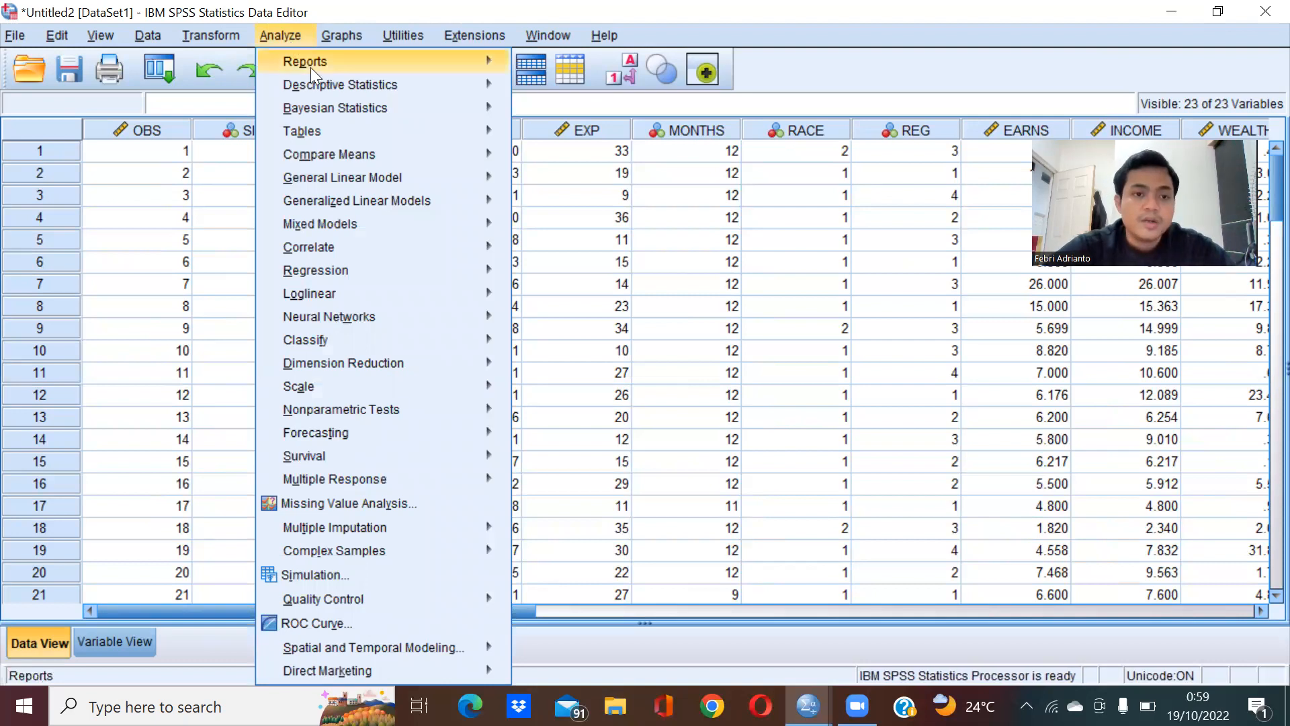
pyautogui.moveTo(321, 81)
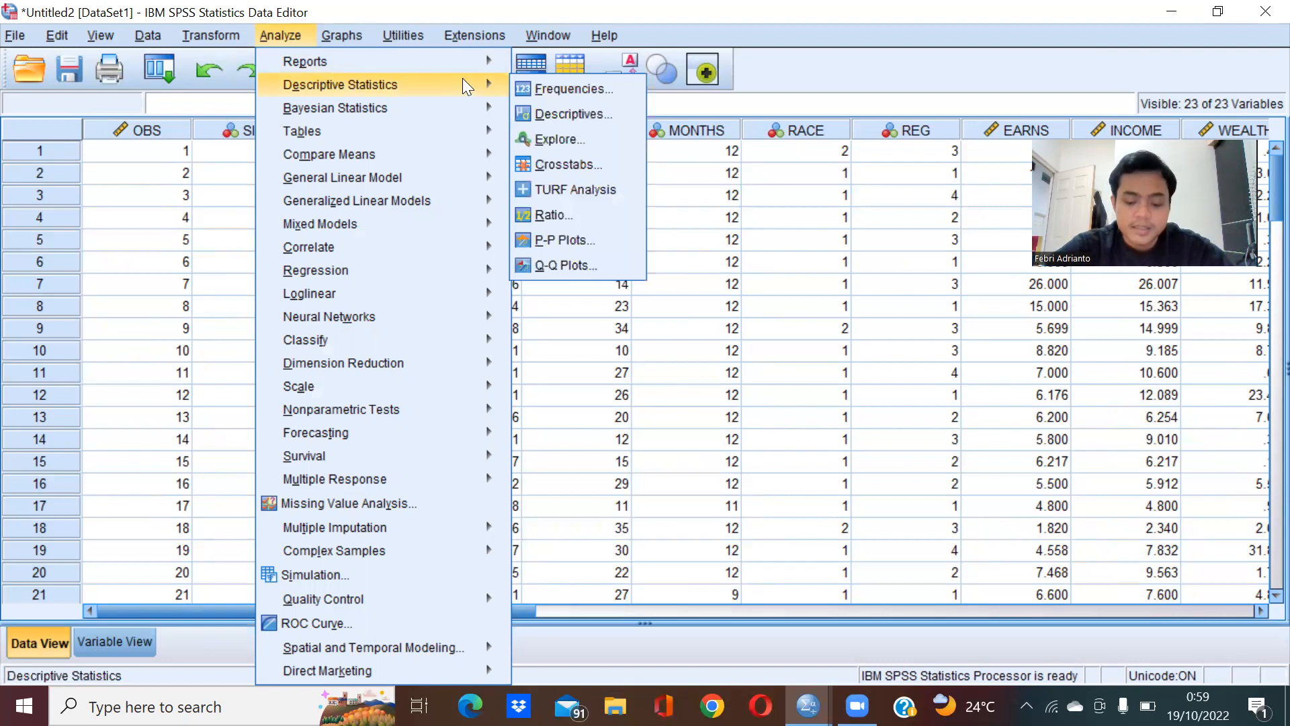
pyautogui.click(557, 107)
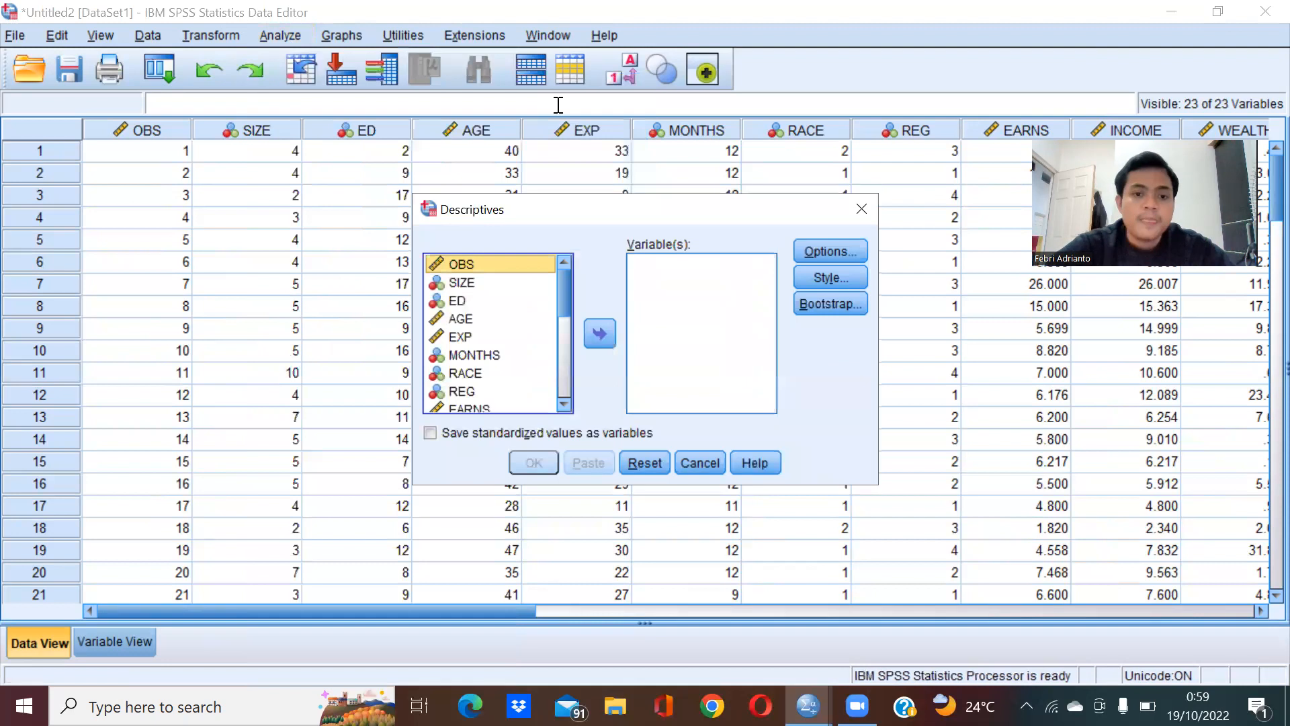
pyautogui.scroll(-1, 516, 296)
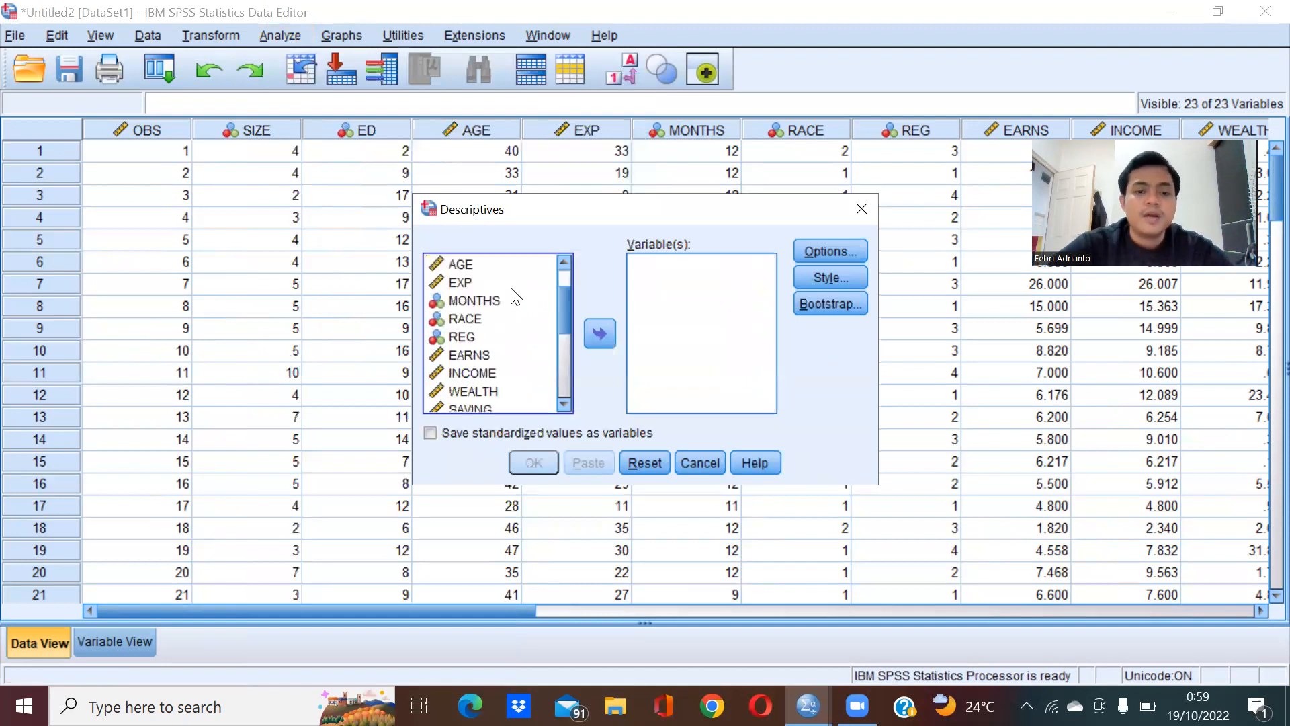
pyautogui.scroll(-1, 515, 296)
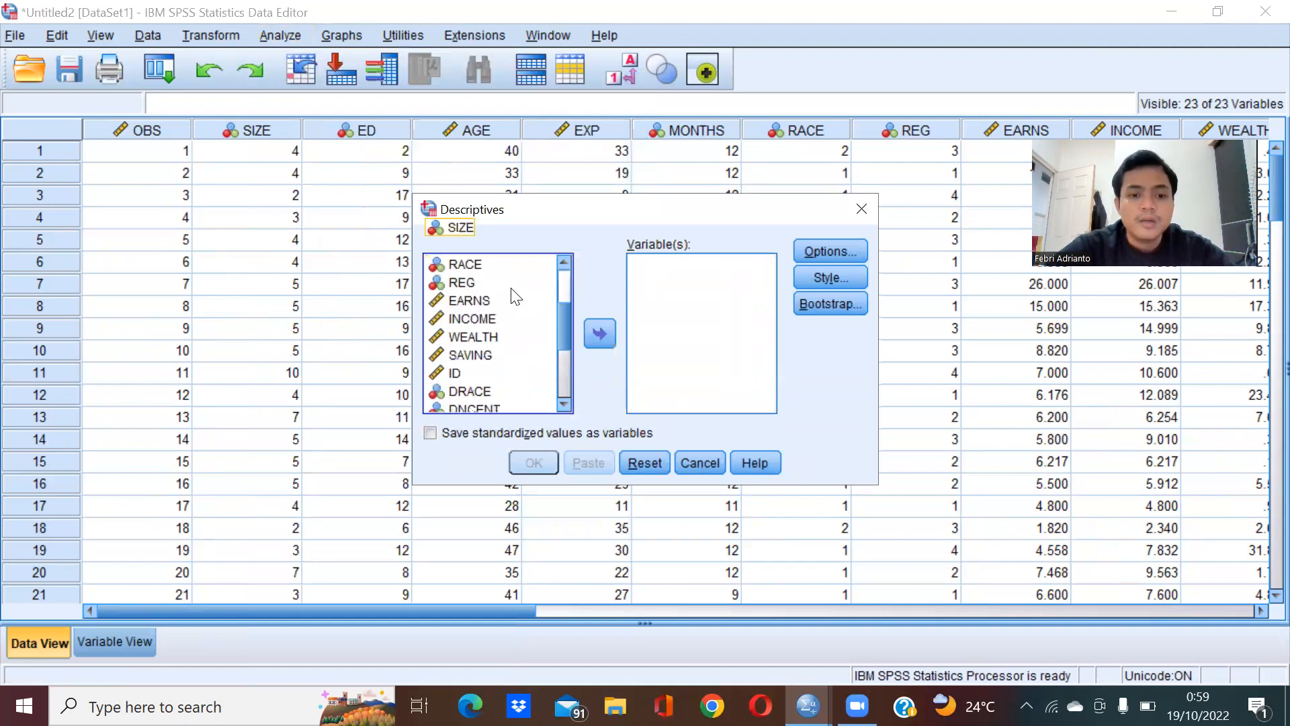
pyautogui.click(505, 308)
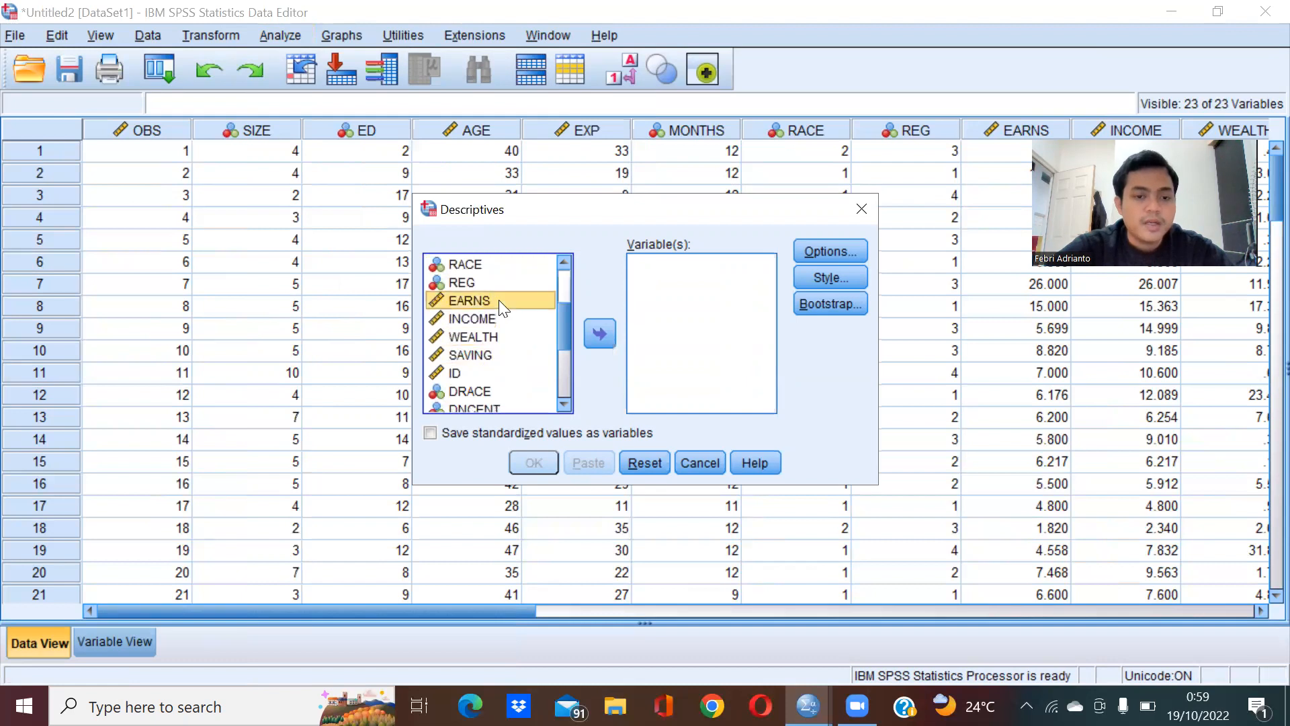
pyautogui.click(599, 334)
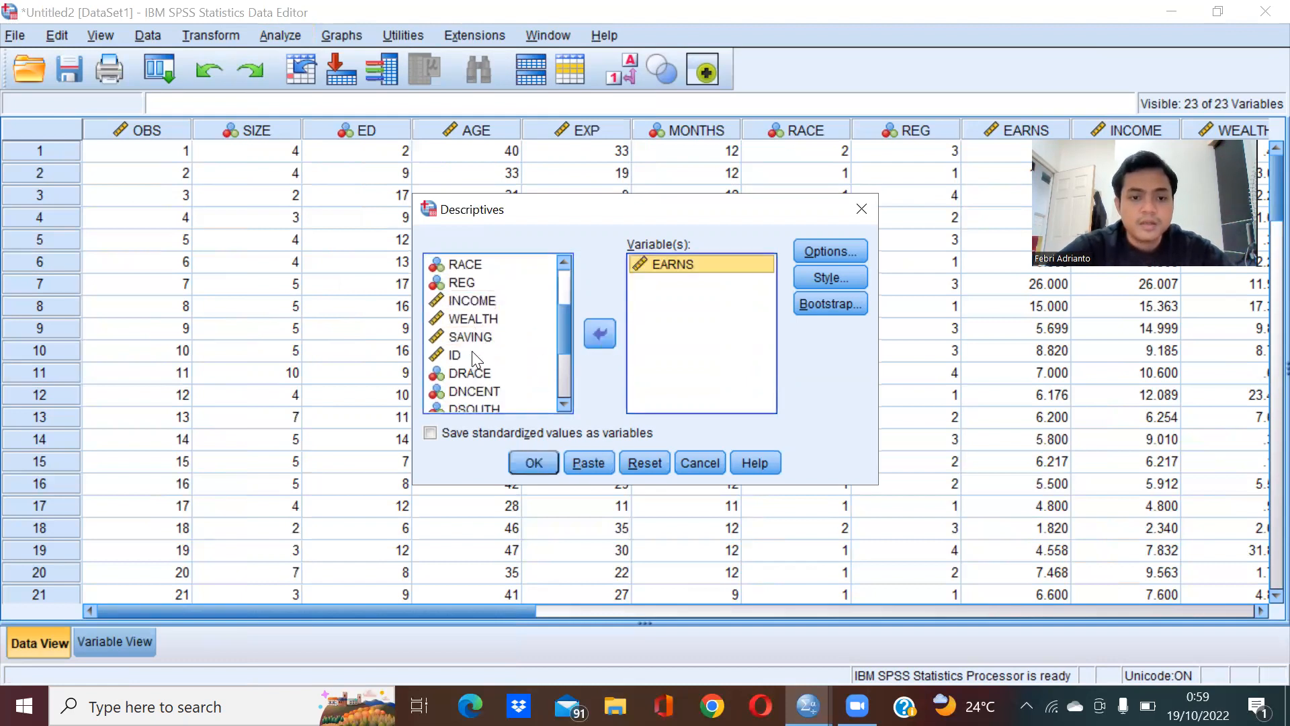
pyautogui.click(481, 324)
pyautogui.click(600, 333)
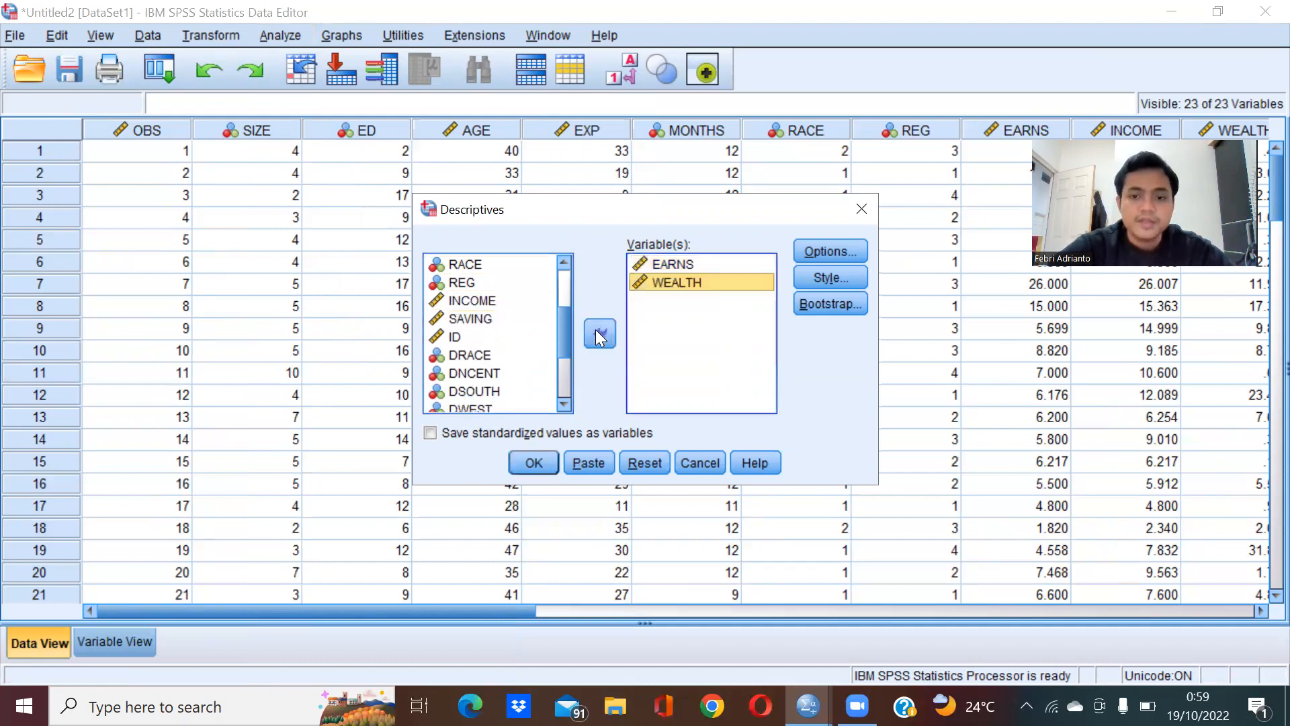
# - Add kurtosis and skewness to the descriptive statistics and run the analysis
pyautogui.click(825, 252)
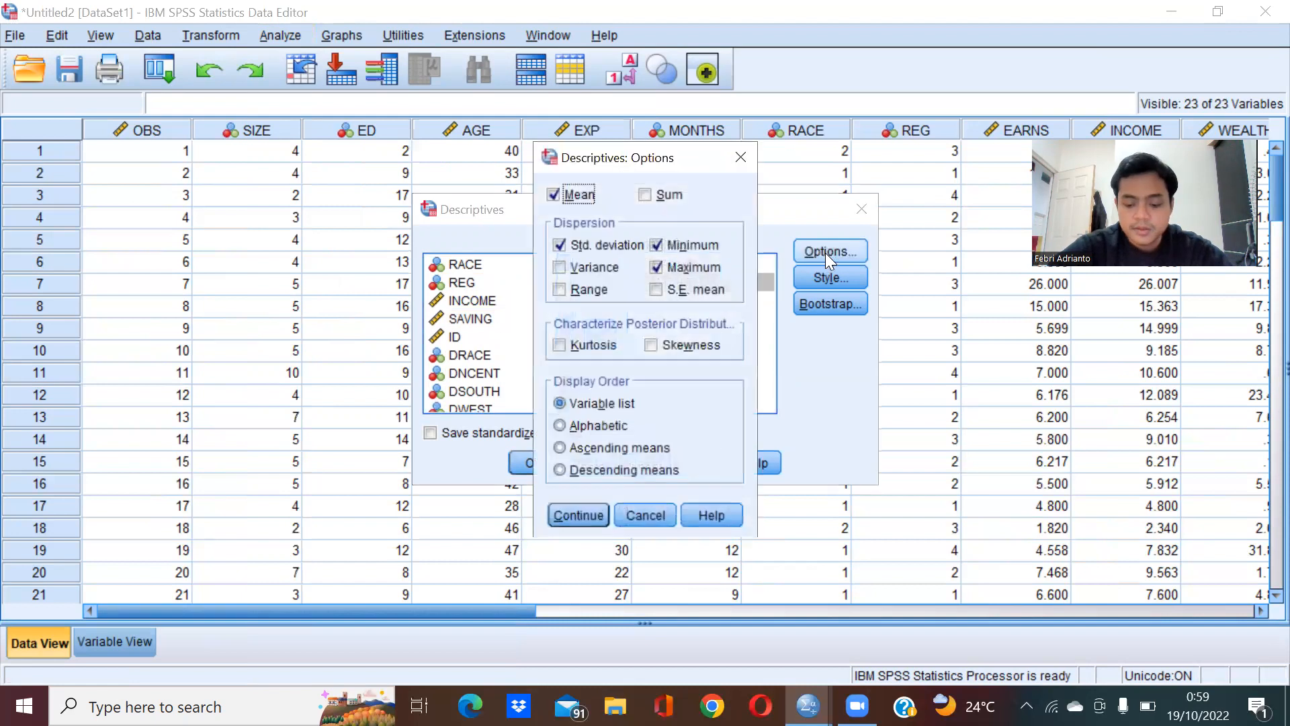
pyautogui.click(576, 347)
pyautogui.click(666, 352)
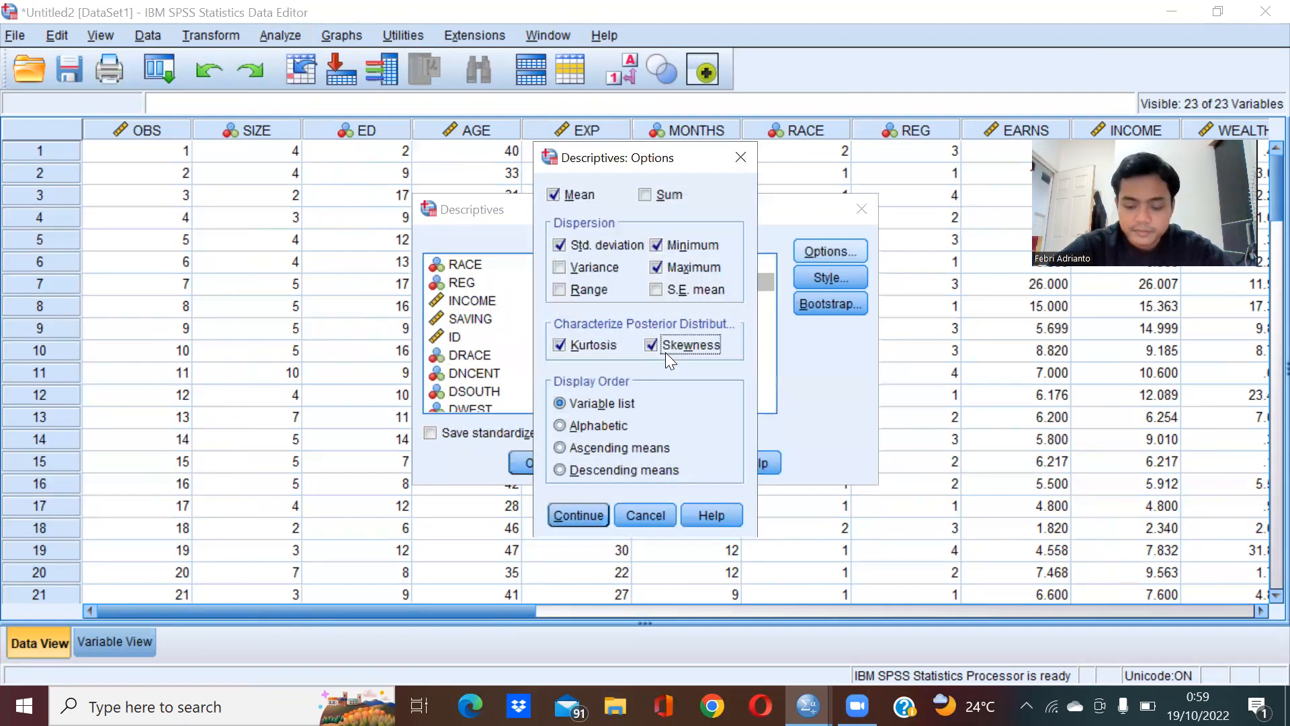
pyautogui.click(584, 518)
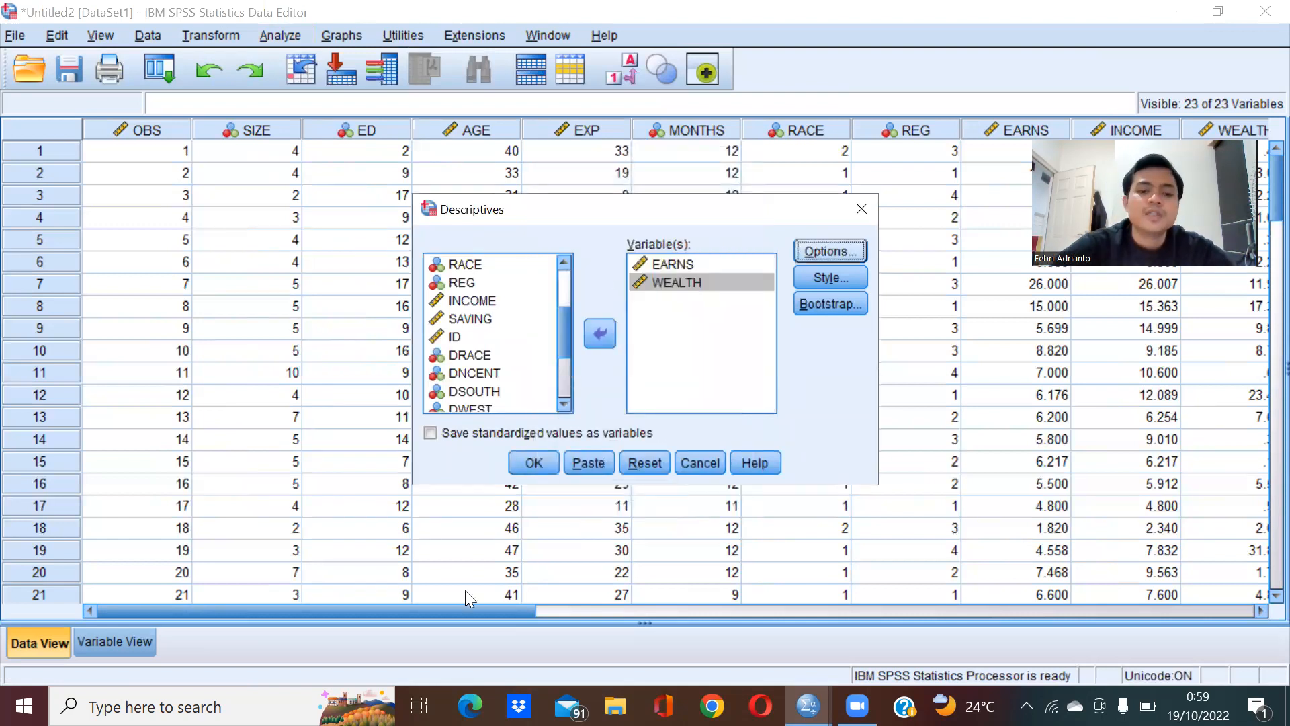
pyautogui.click(527, 466)
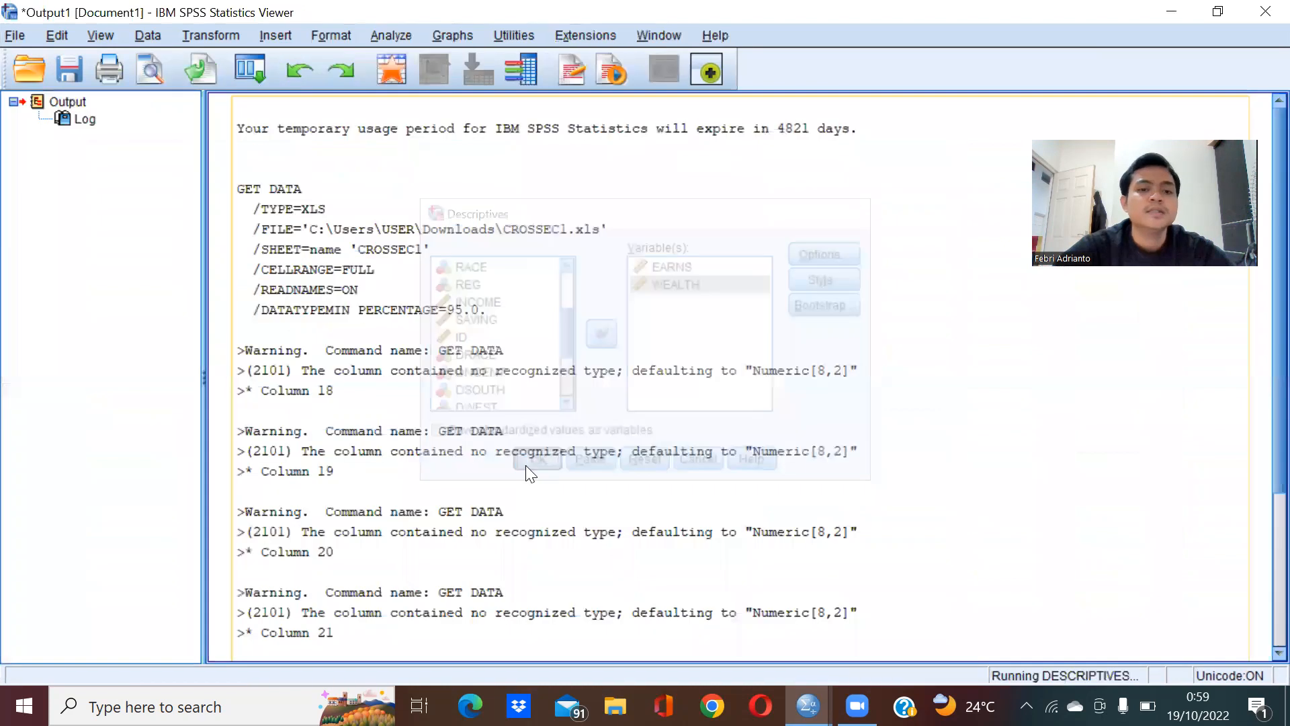
pyautogui.scroll(-1, 530, 474)
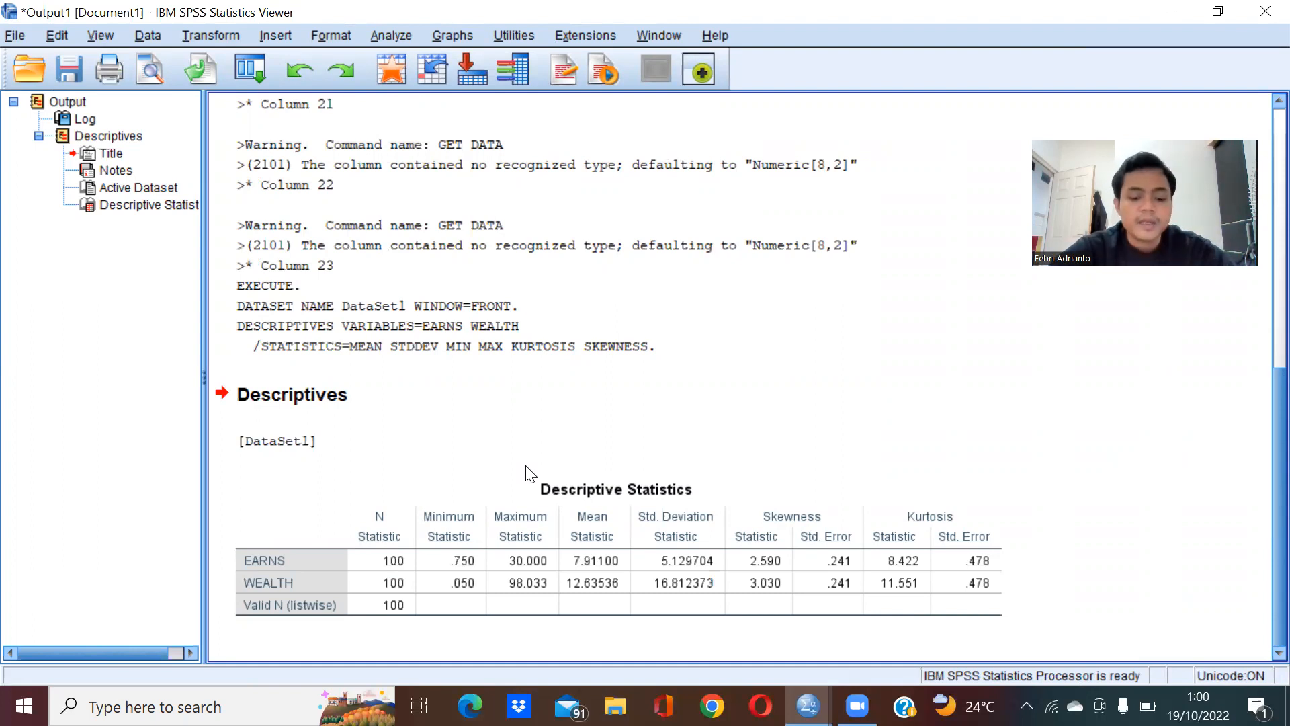
# - Set up a legacy nonparametric One-Sample Kolmogorov-Smirnov test with EARNS as a test variable
pyautogui.click(400, 39)
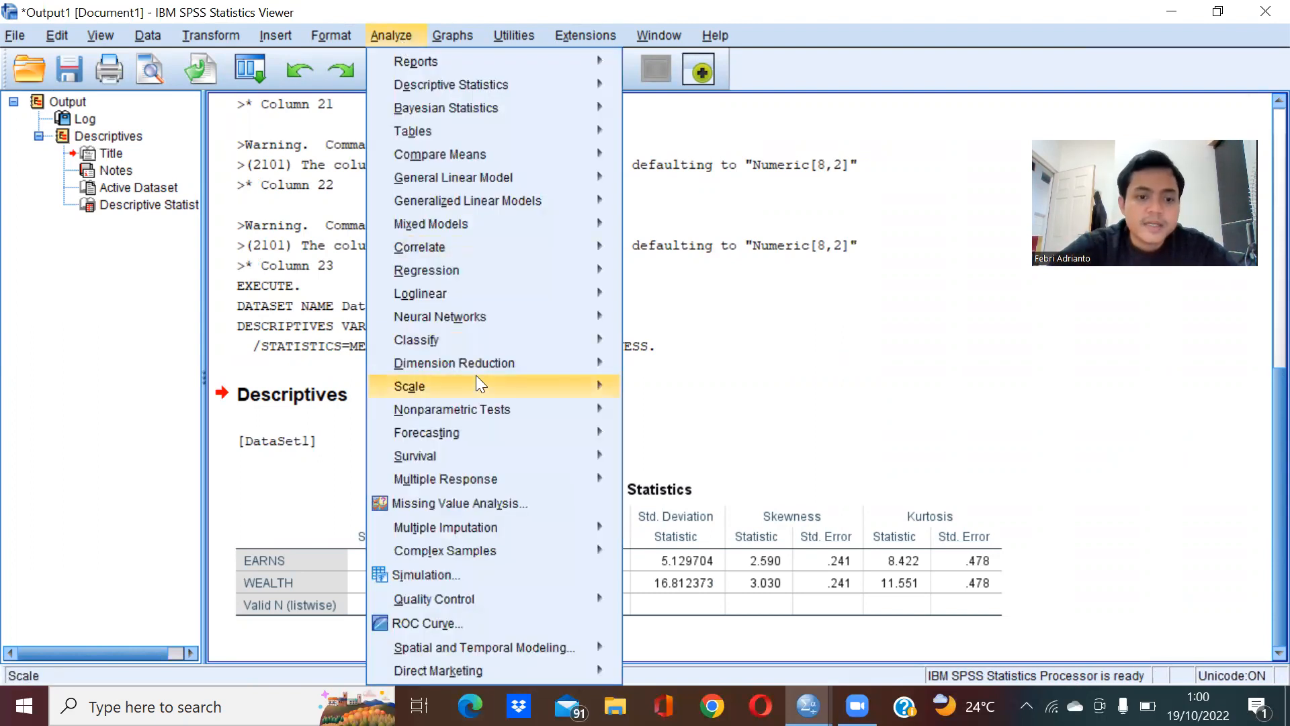
pyautogui.moveTo(481, 412)
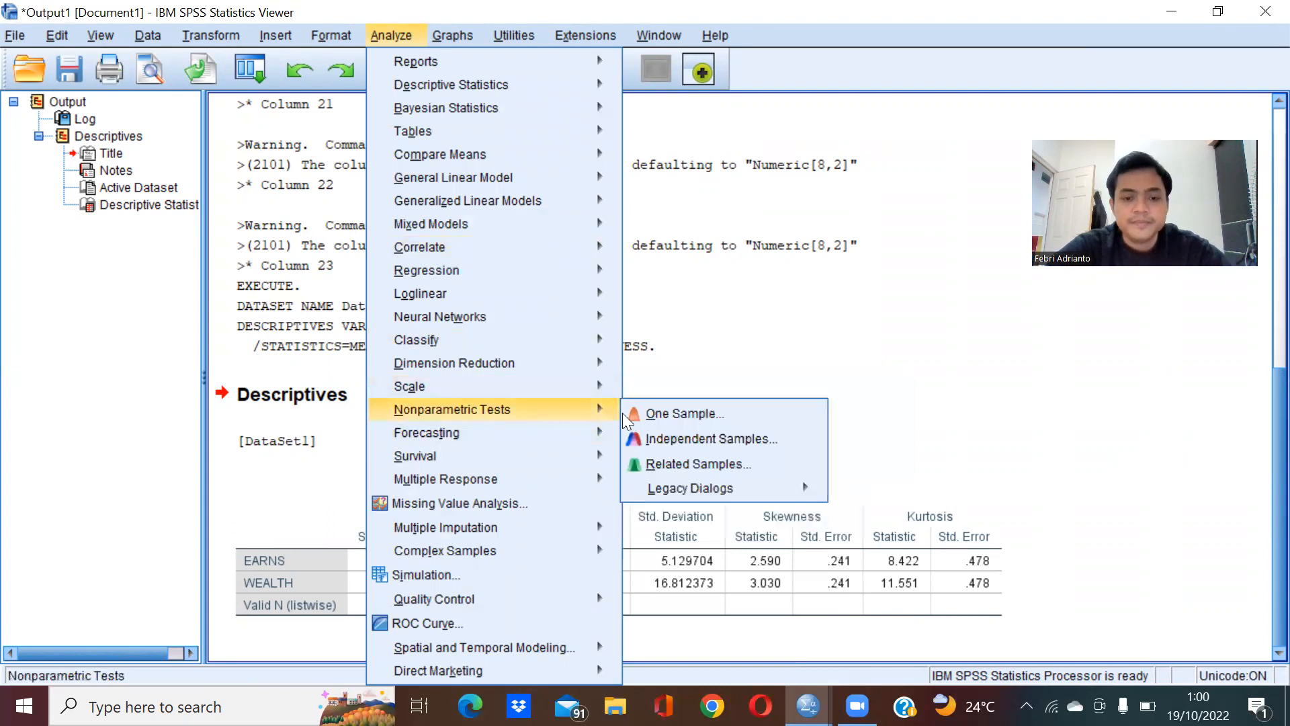
pyautogui.moveTo(673, 493)
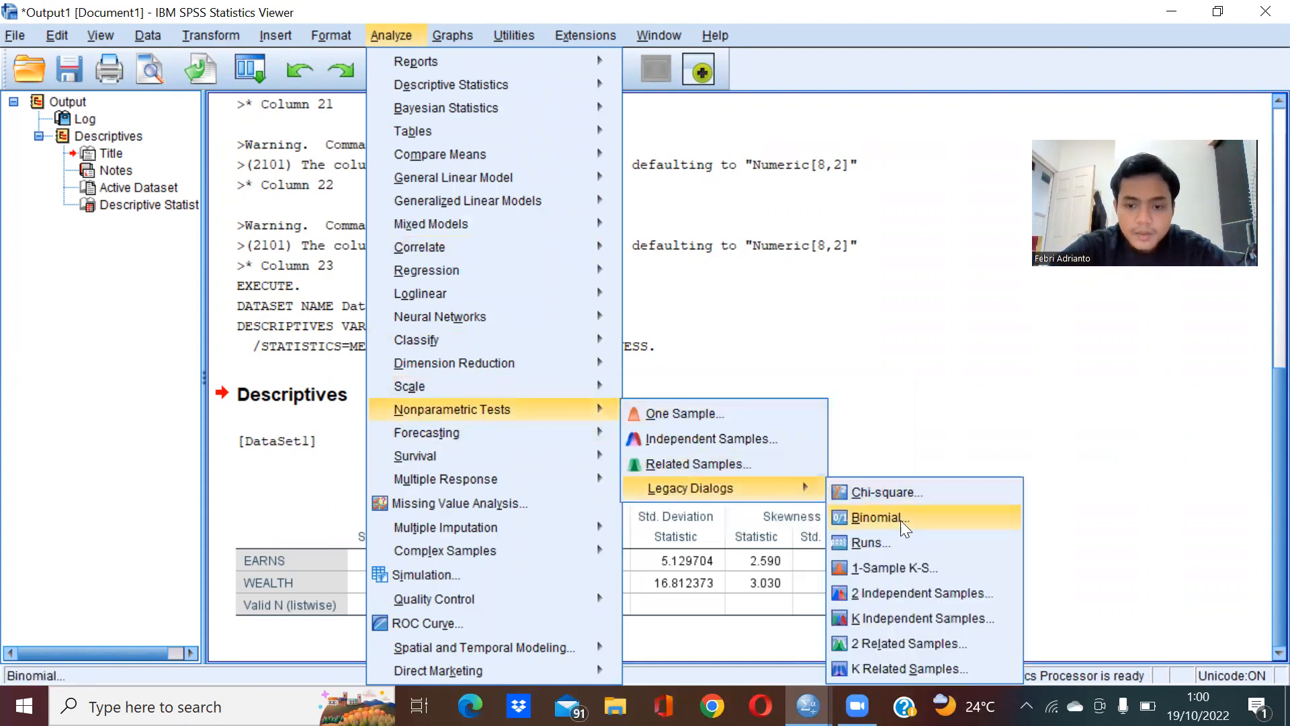
pyautogui.click(897, 563)
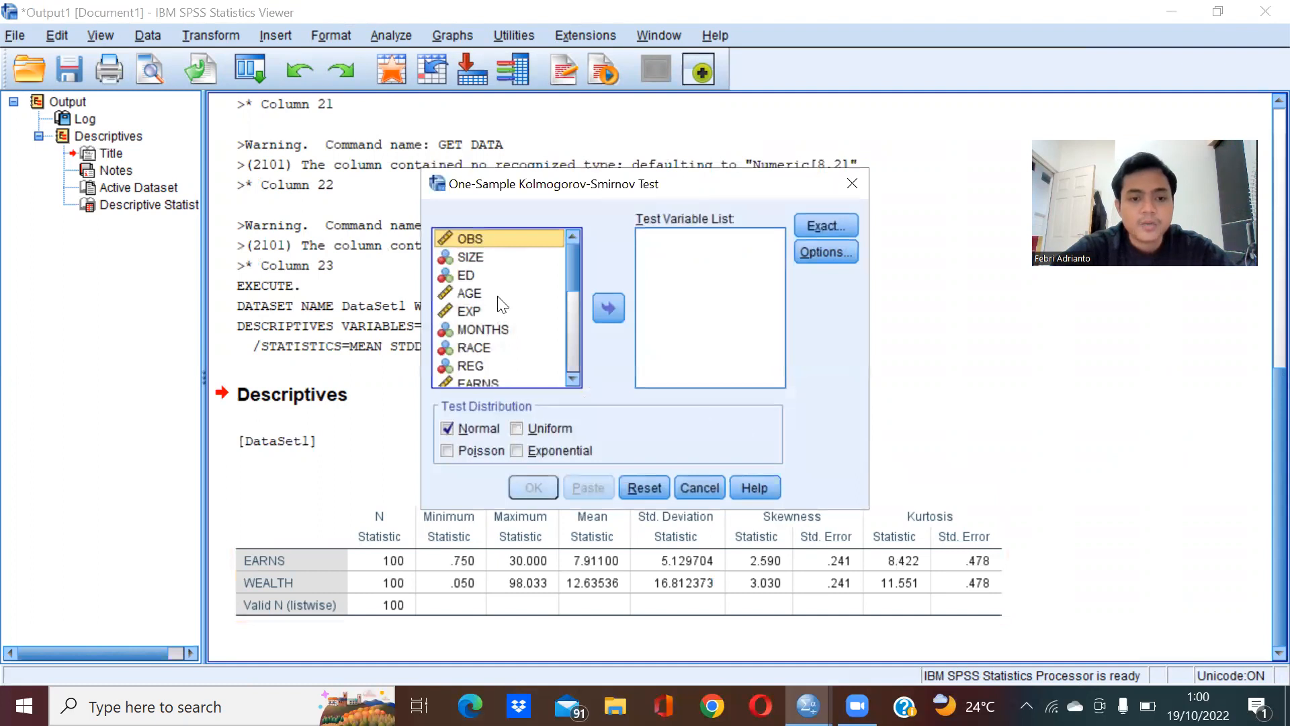
pyautogui.click(494, 381)
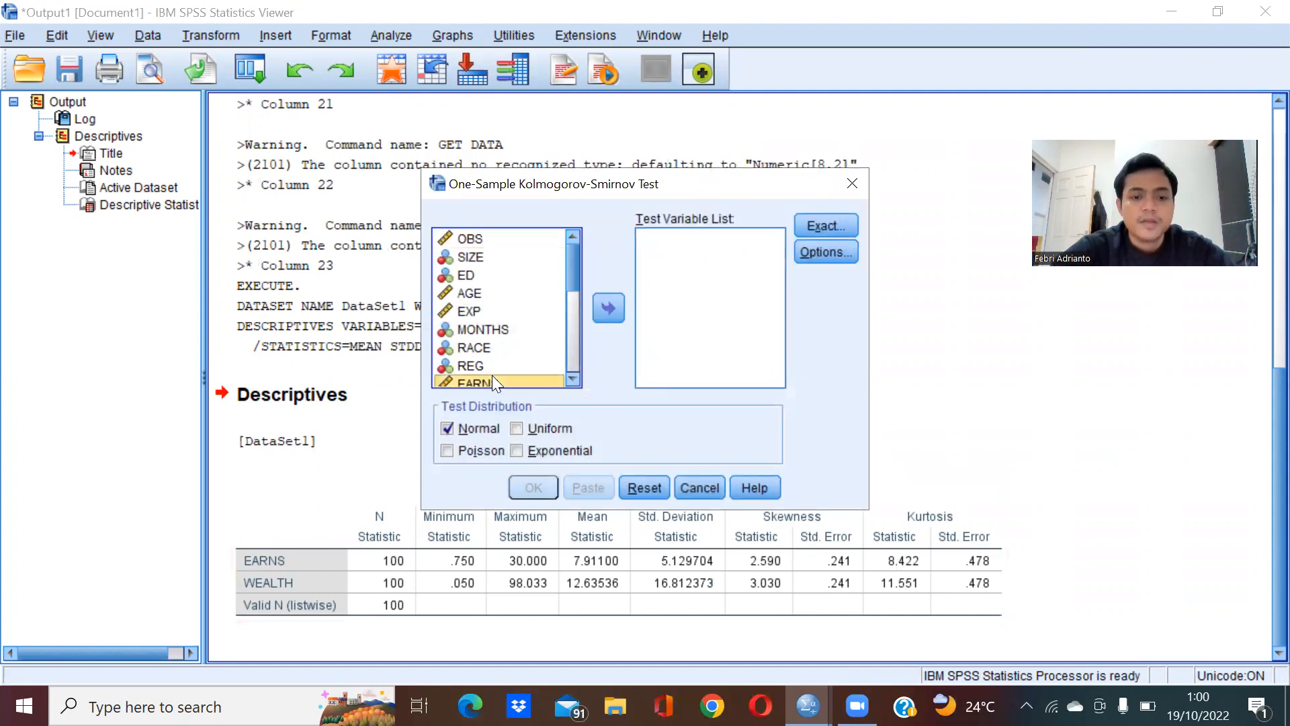
pyautogui.scroll(-3, 575, 269)
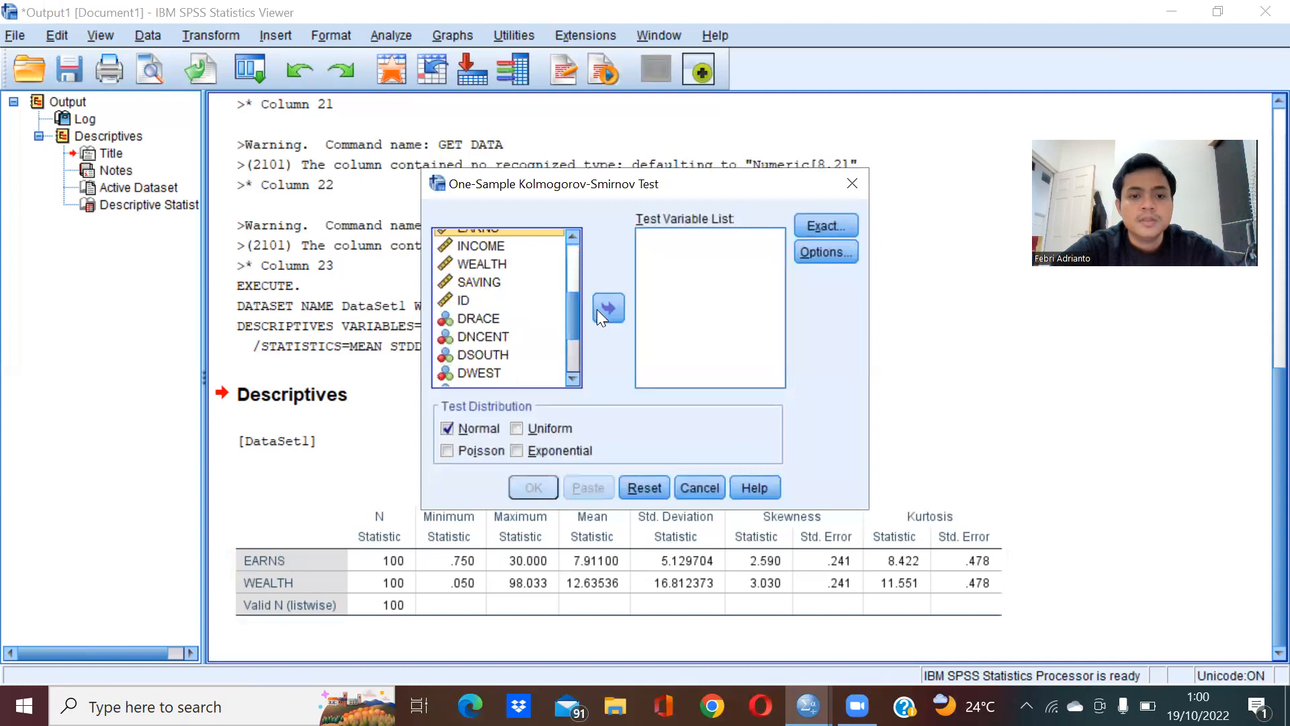
pyautogui.click(601, 309)
# - Add WEALTH to the test variables and run the Kolmogorov-Smirnov test against the Normal distribution
pyautogui.click(498, 249)
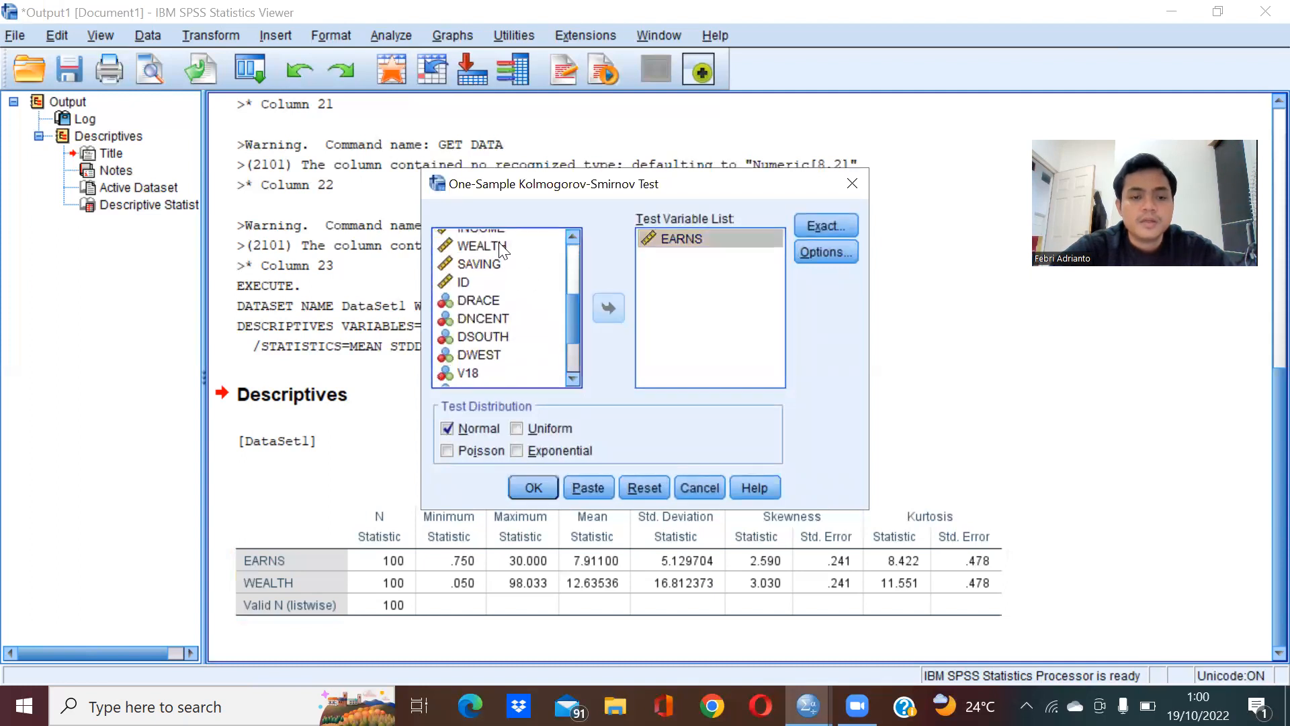
pyautogui.click(607, 300)
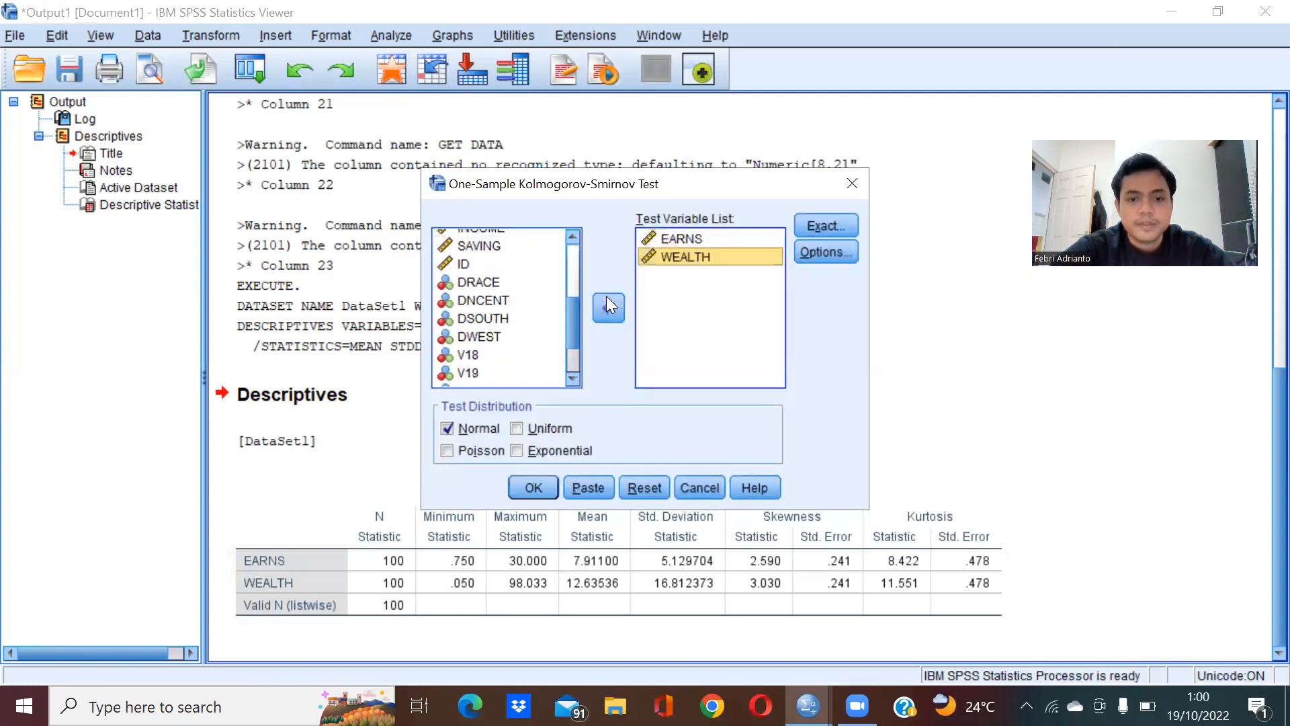
pyautogui.click(609, 308)
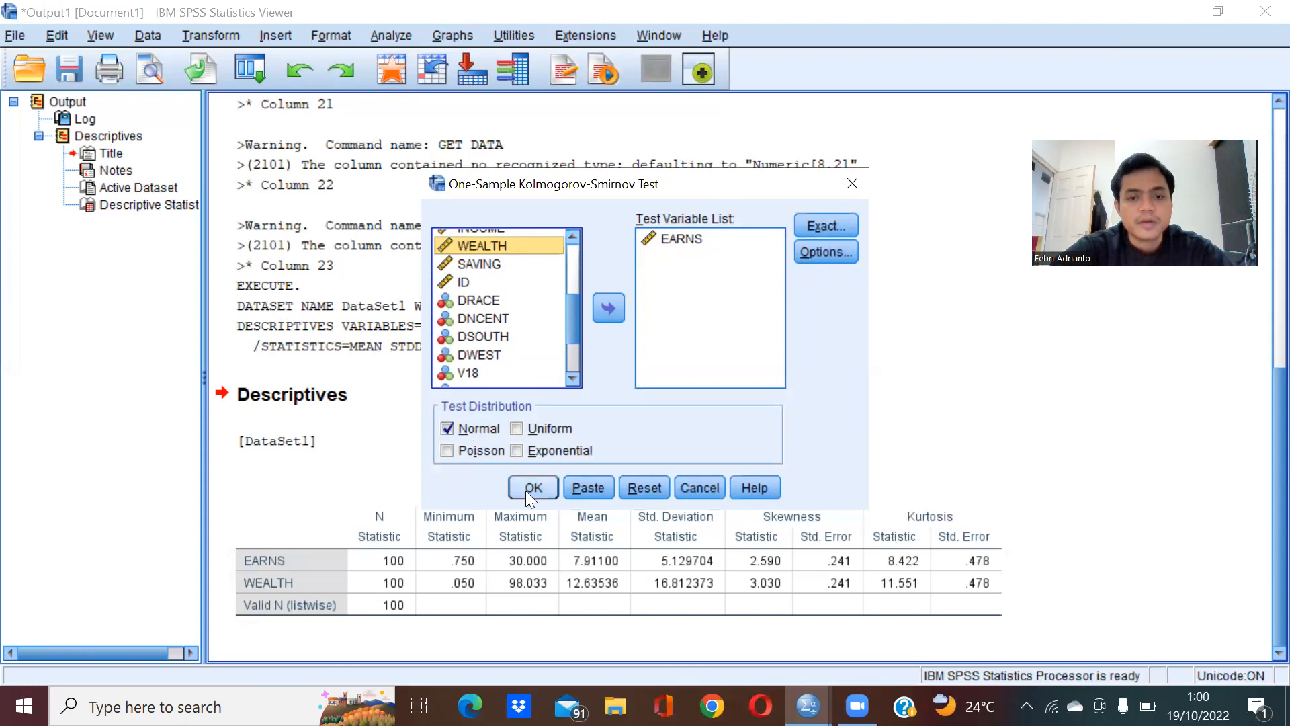
pyautogui.click(624, 312)
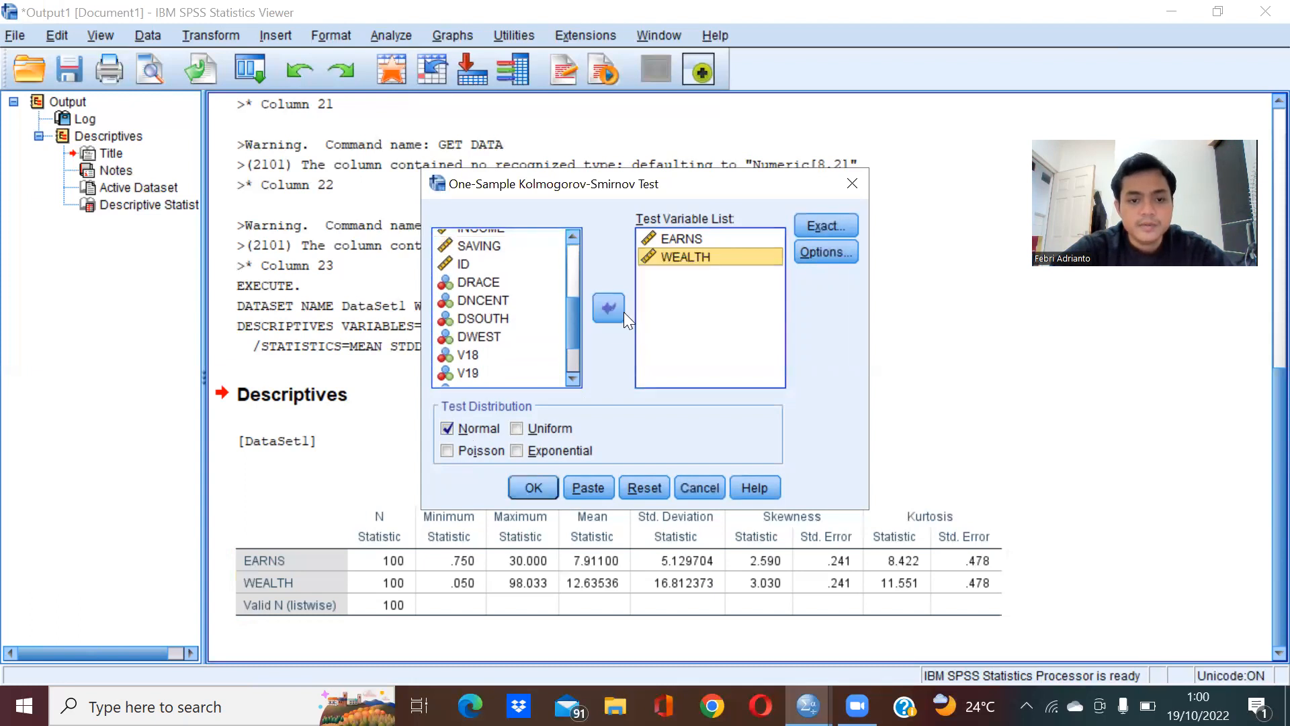
pyautogui.click(530, 489)
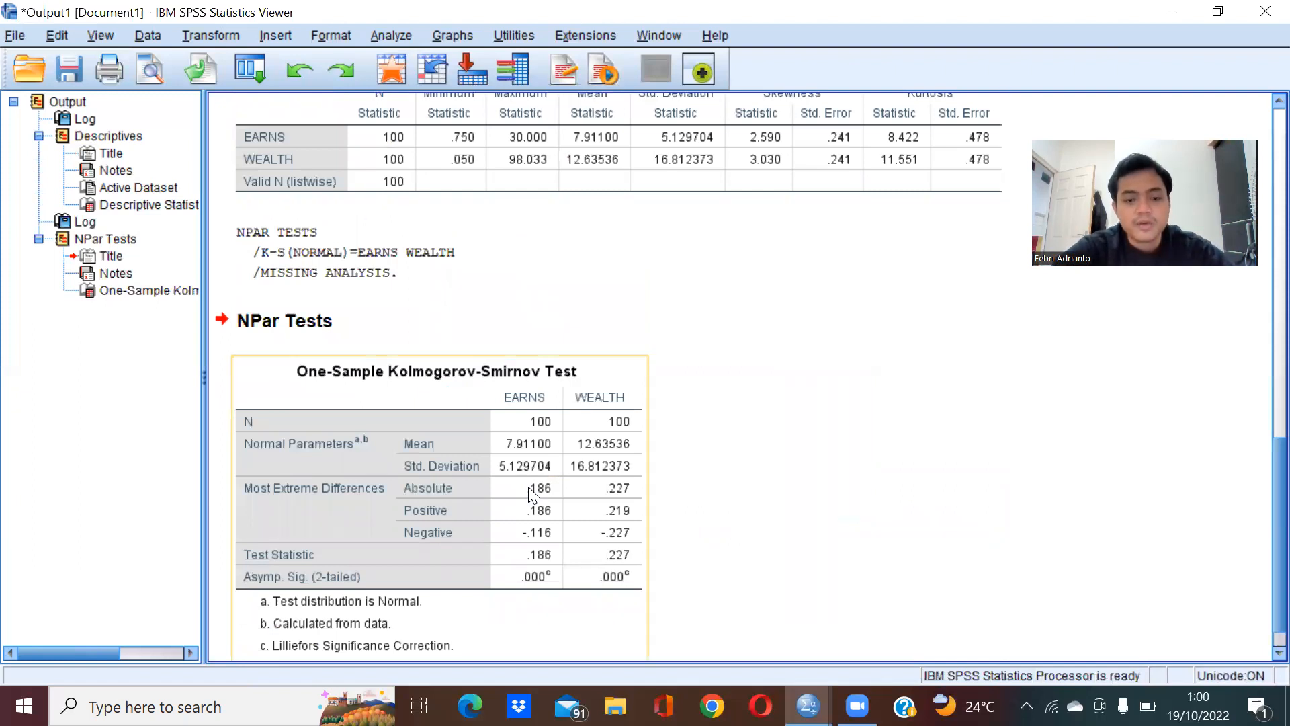
pyautogui.click(658, 395)
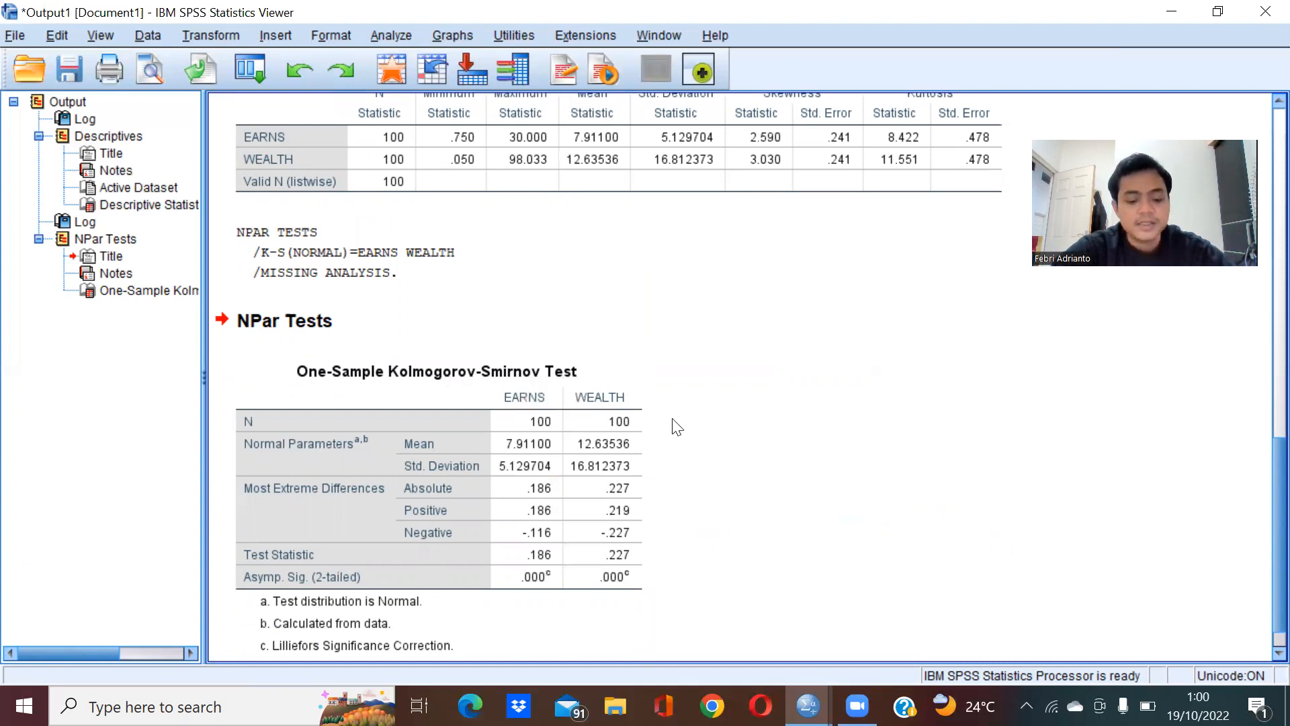
pyautogui.click(610, 480)
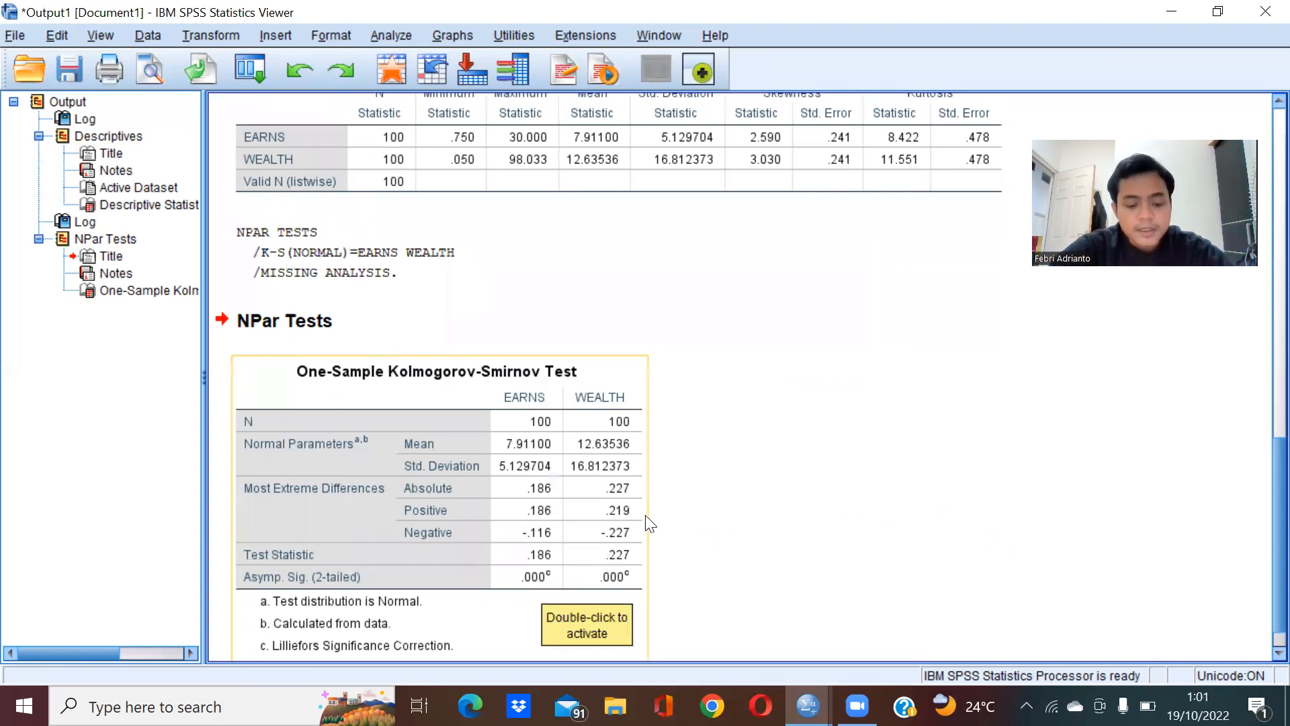
pyautogui.click(663, 507)
pyautogui.click(619, 536)
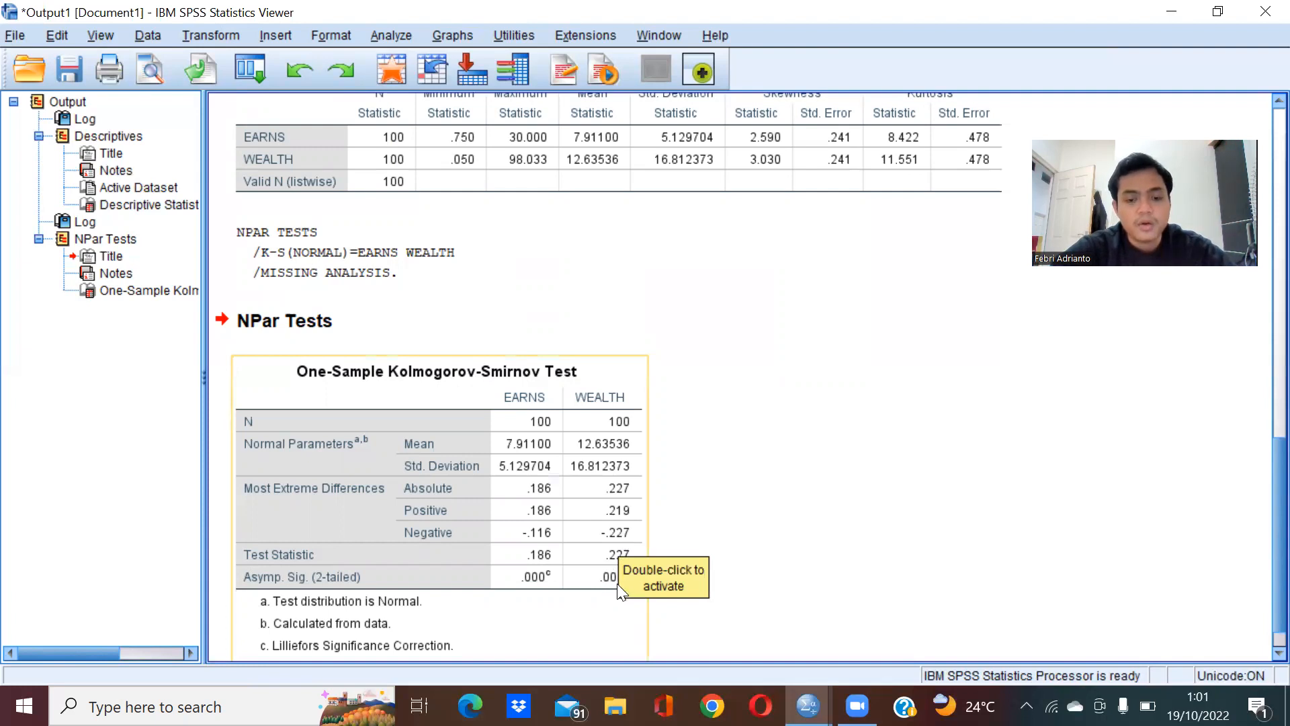
pyautogui.click(735, 568)
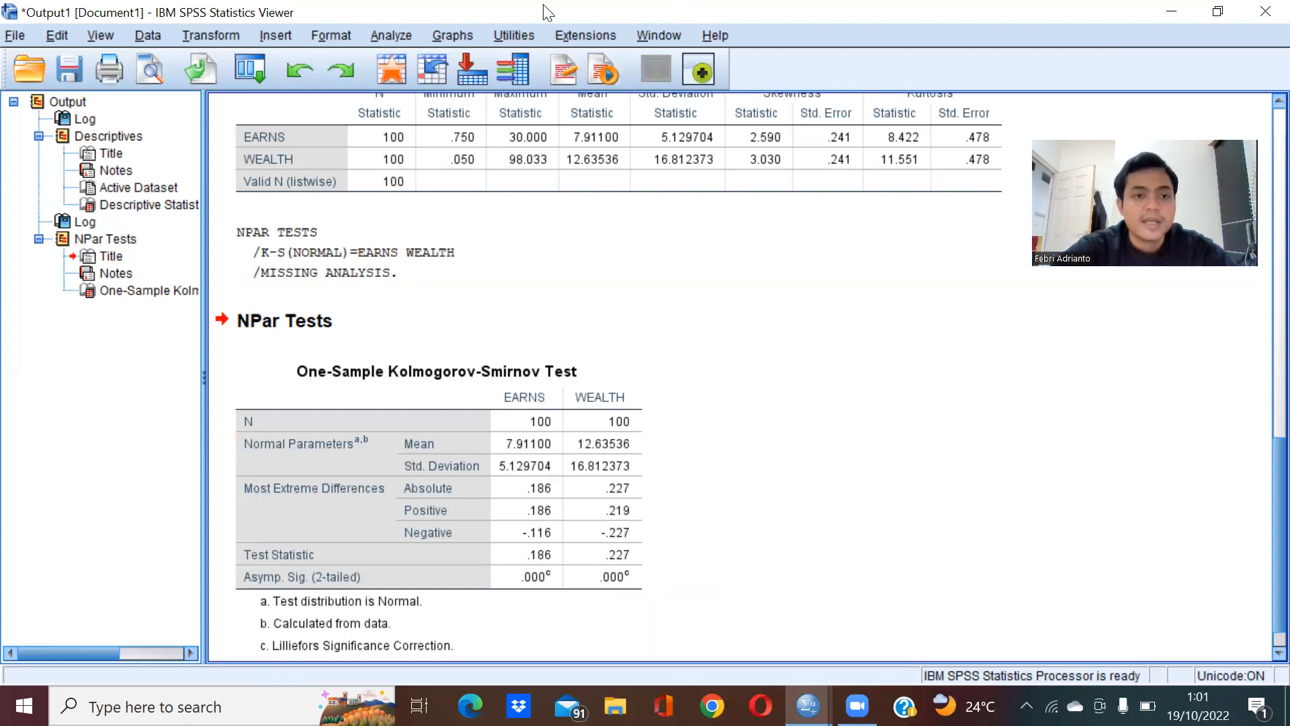
# - Set up an Explore analysis with EARNS and WEALTH as the dependent variables
pyautogui.click(407, 35)
pyautogui.moveTo(465, 86)
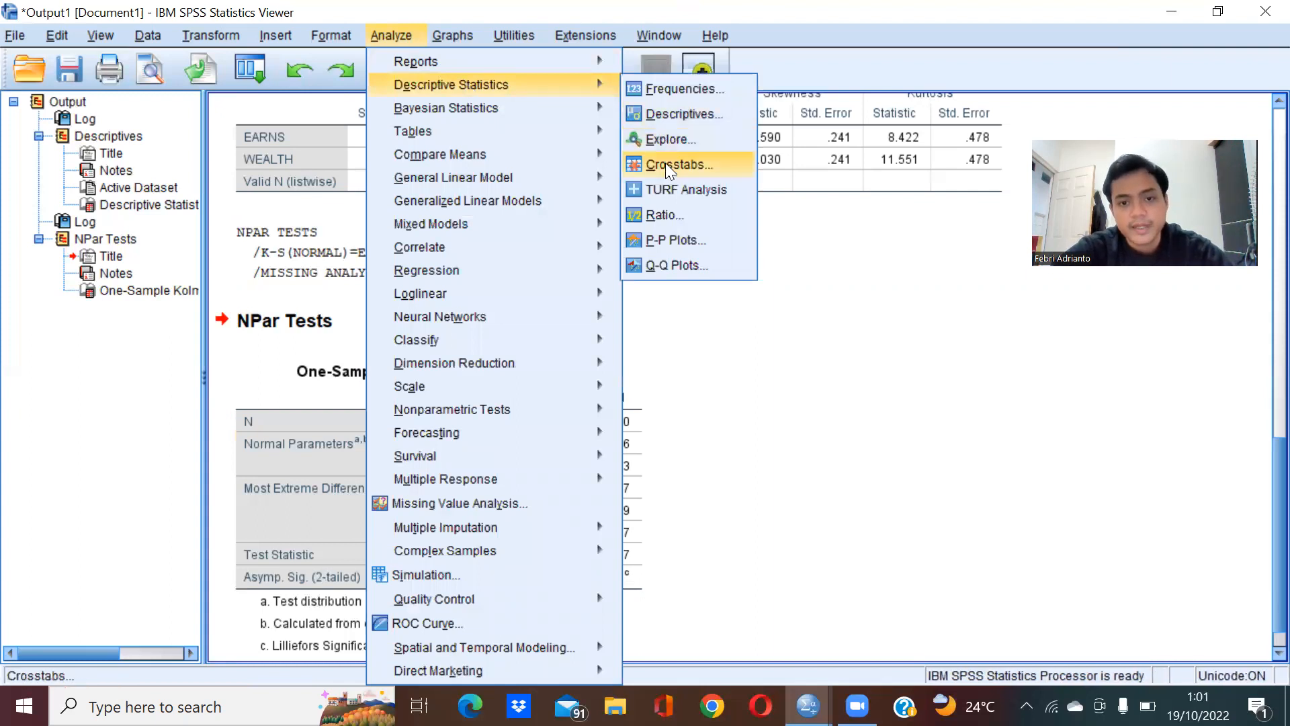
pyautogui.click(671, 141)
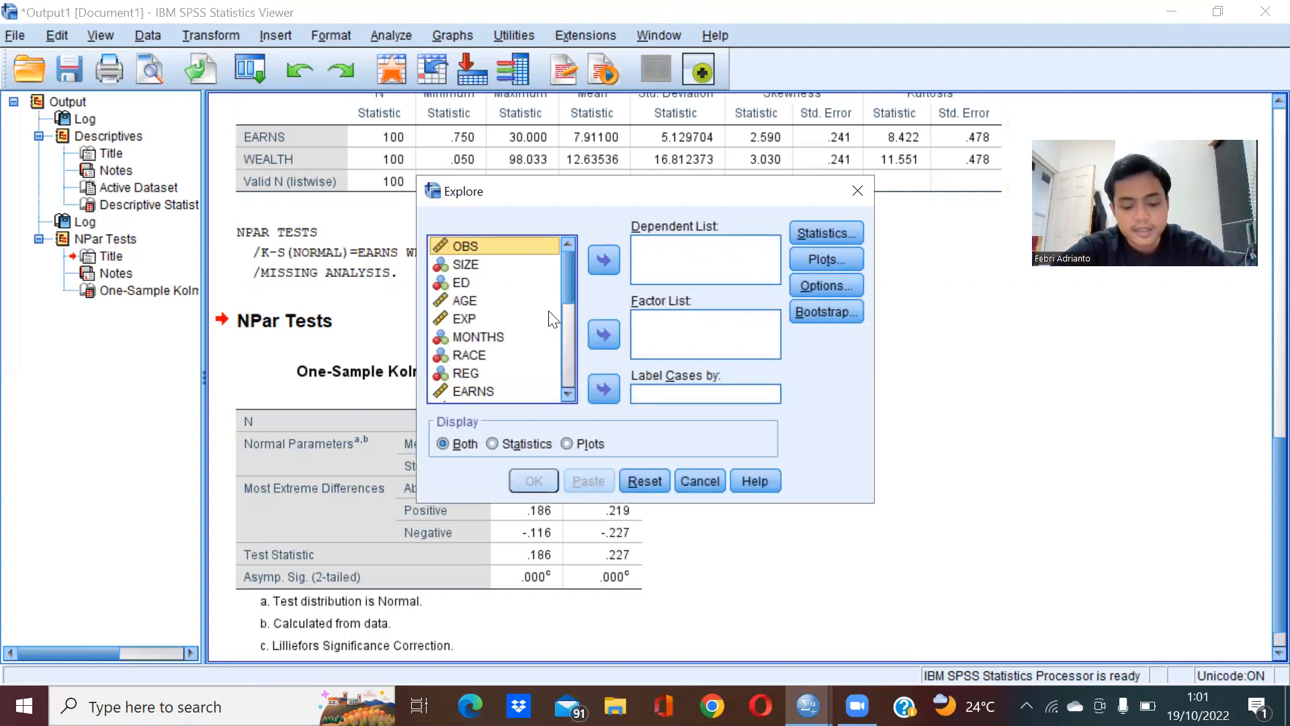
pyautogui.scroll(-1, 552, 317)
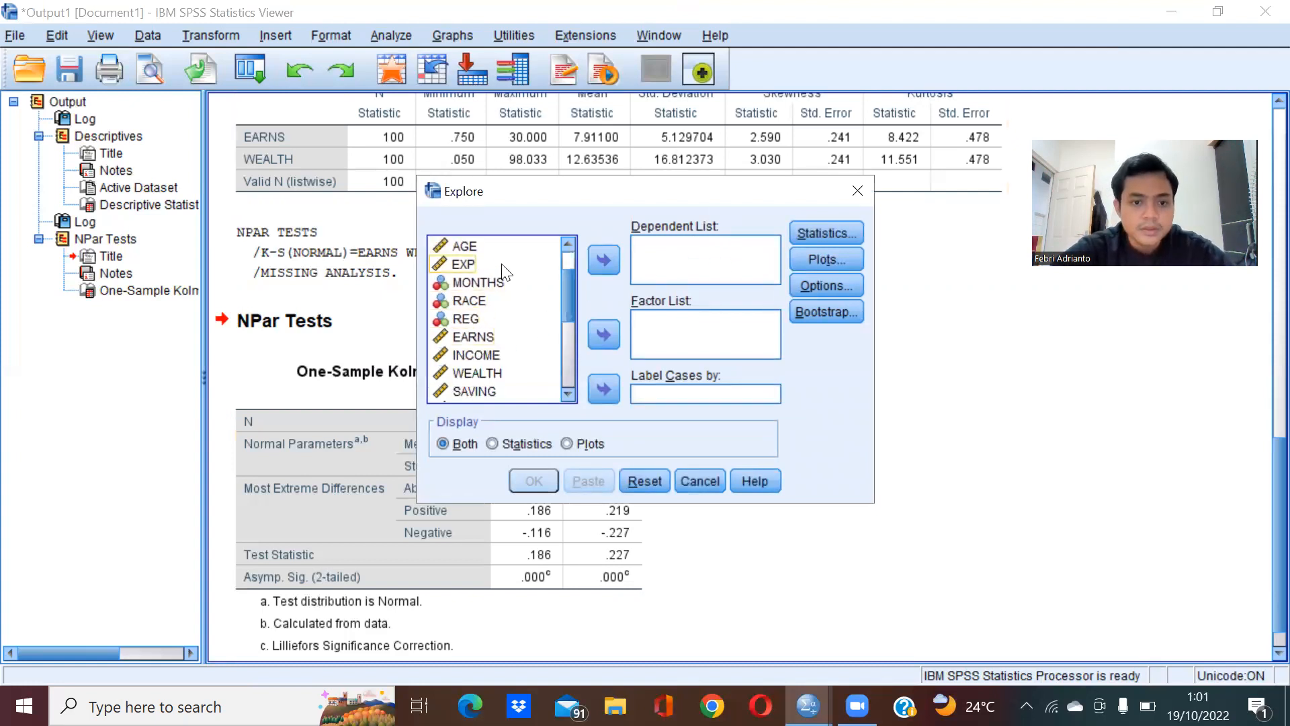
pyautogui.click(474, 336)
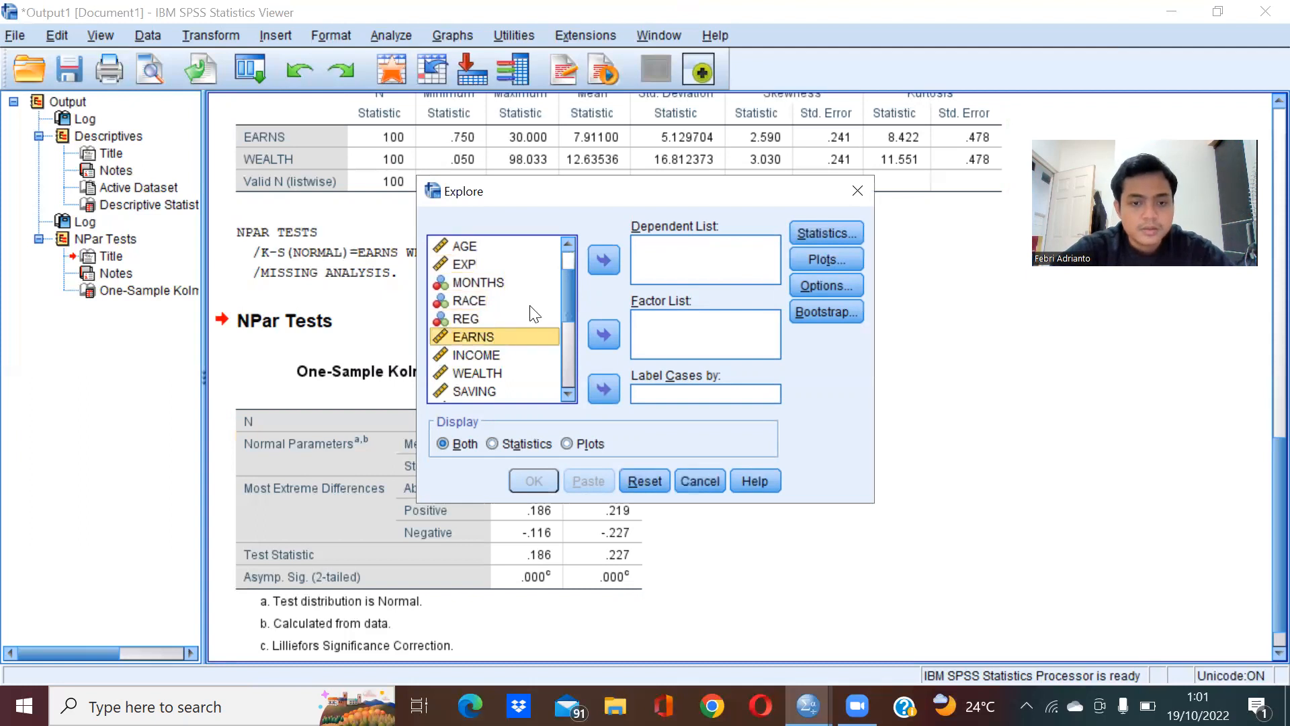
pyautogui.click(606, 262)
pyautogui.click(504, 356)
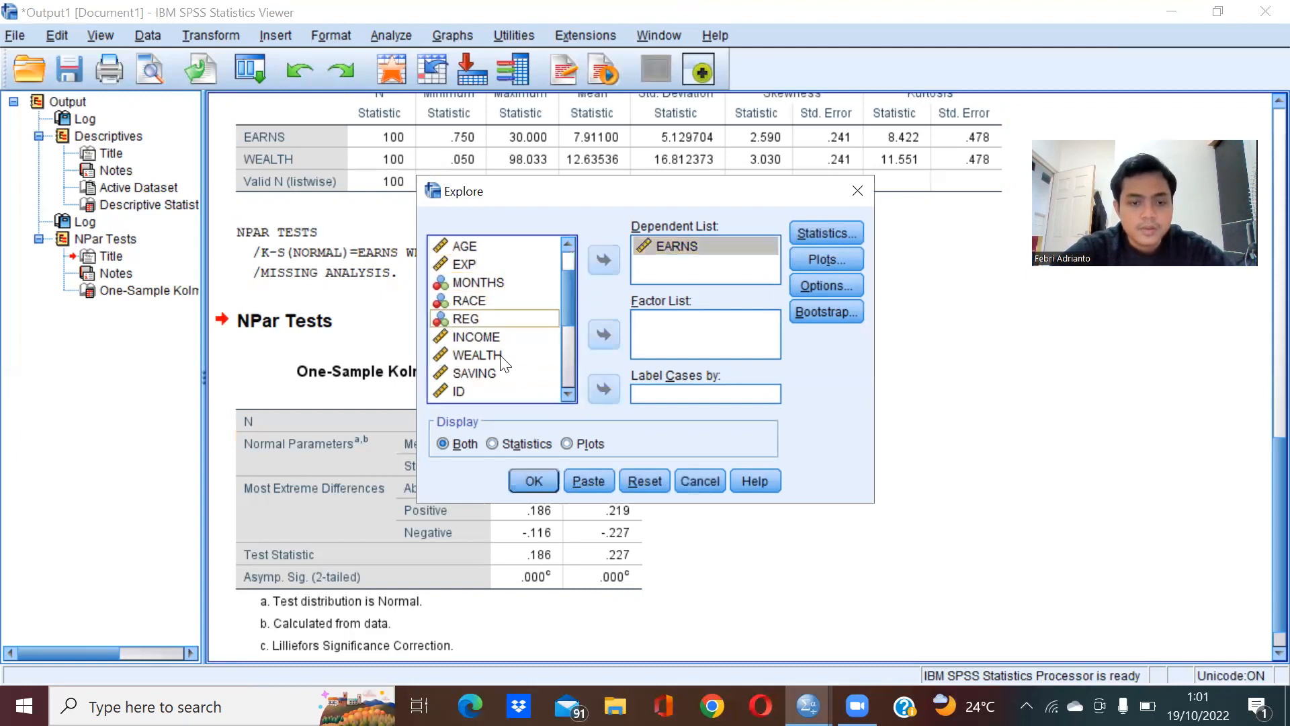
pyautogui.click(595, 267)
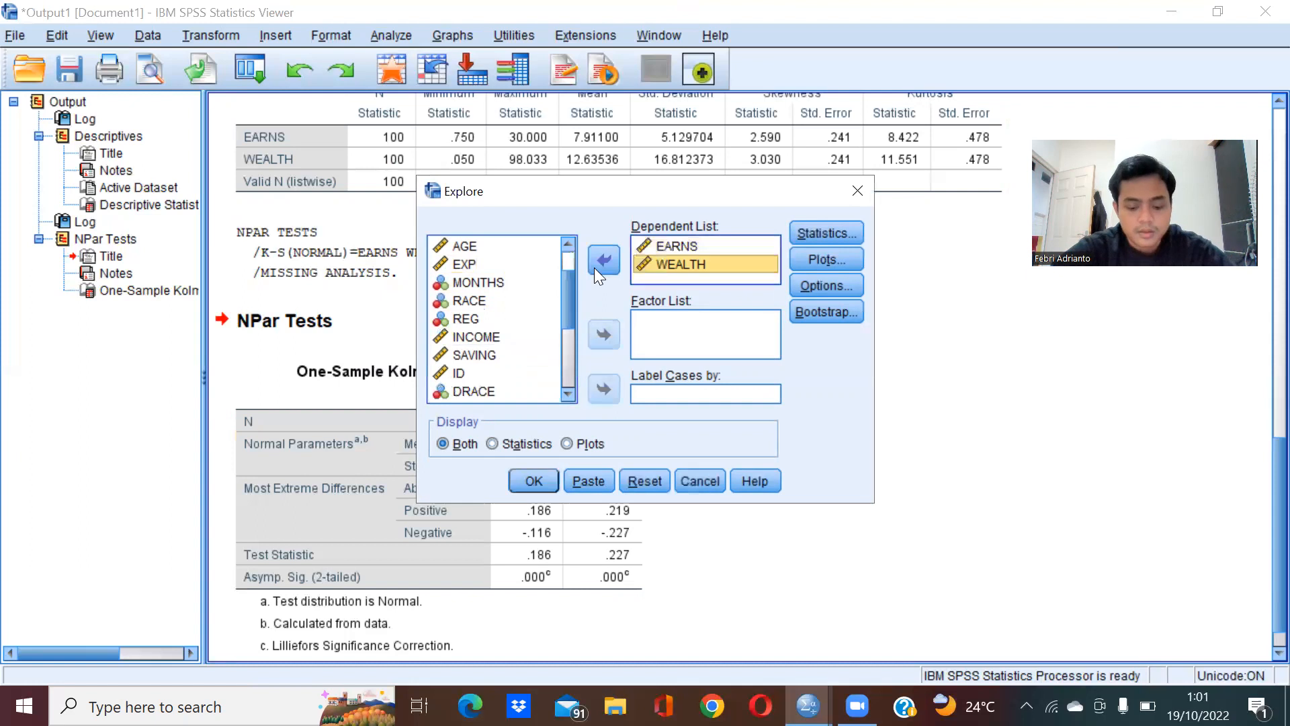
# - Include normality plots with tests in the Explore plots and run the analysis
pyautogui.click(827, 259)
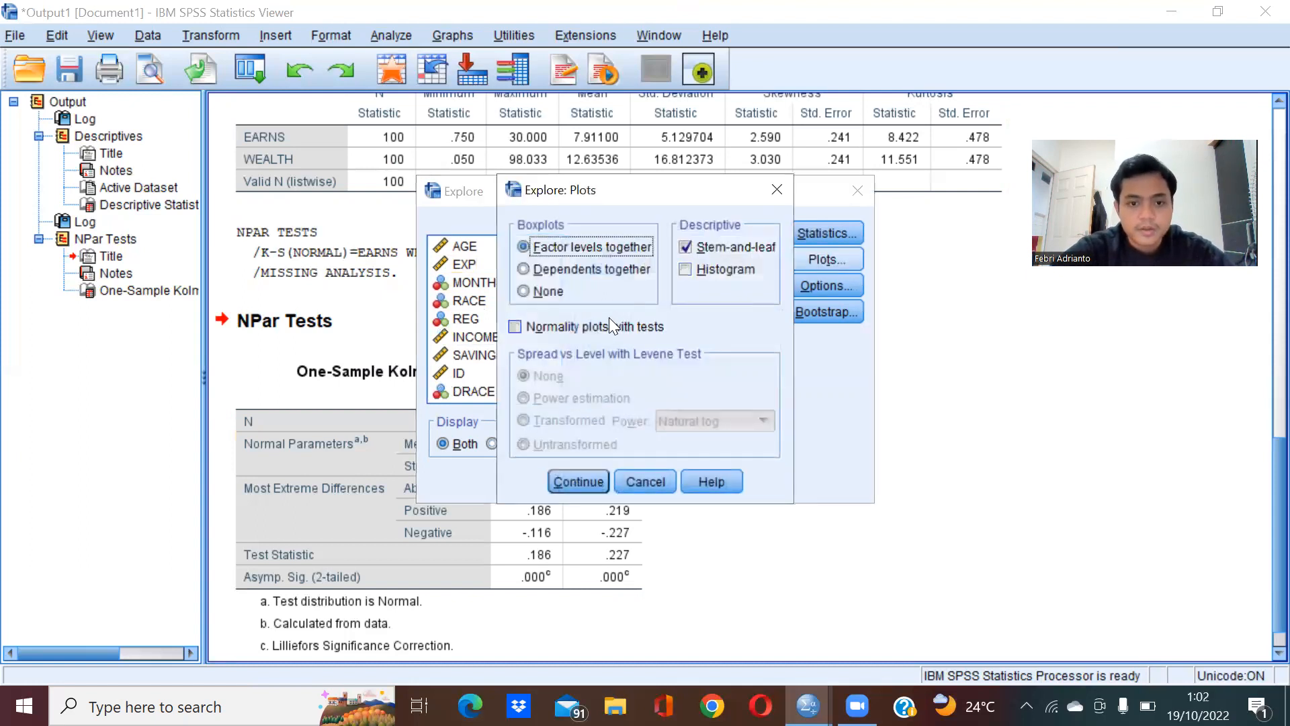
pyautogui.click(605, 326)
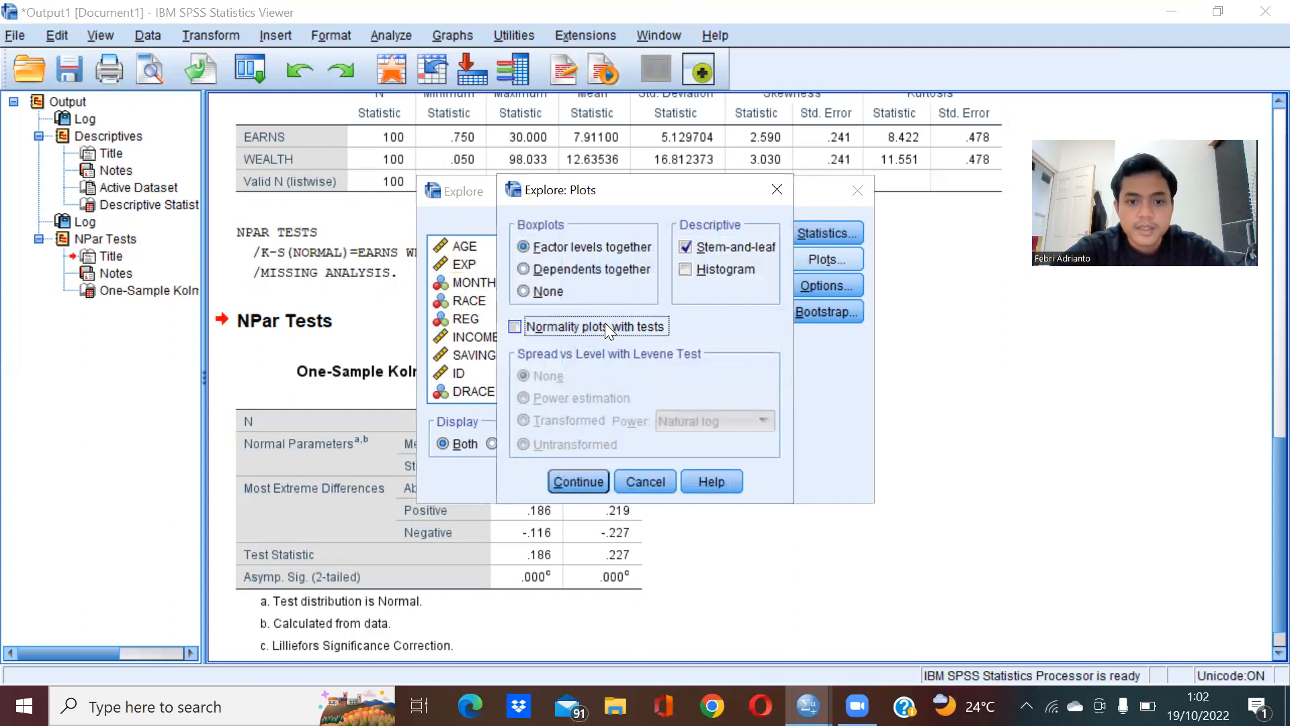
pyautogui.click(573, 482)
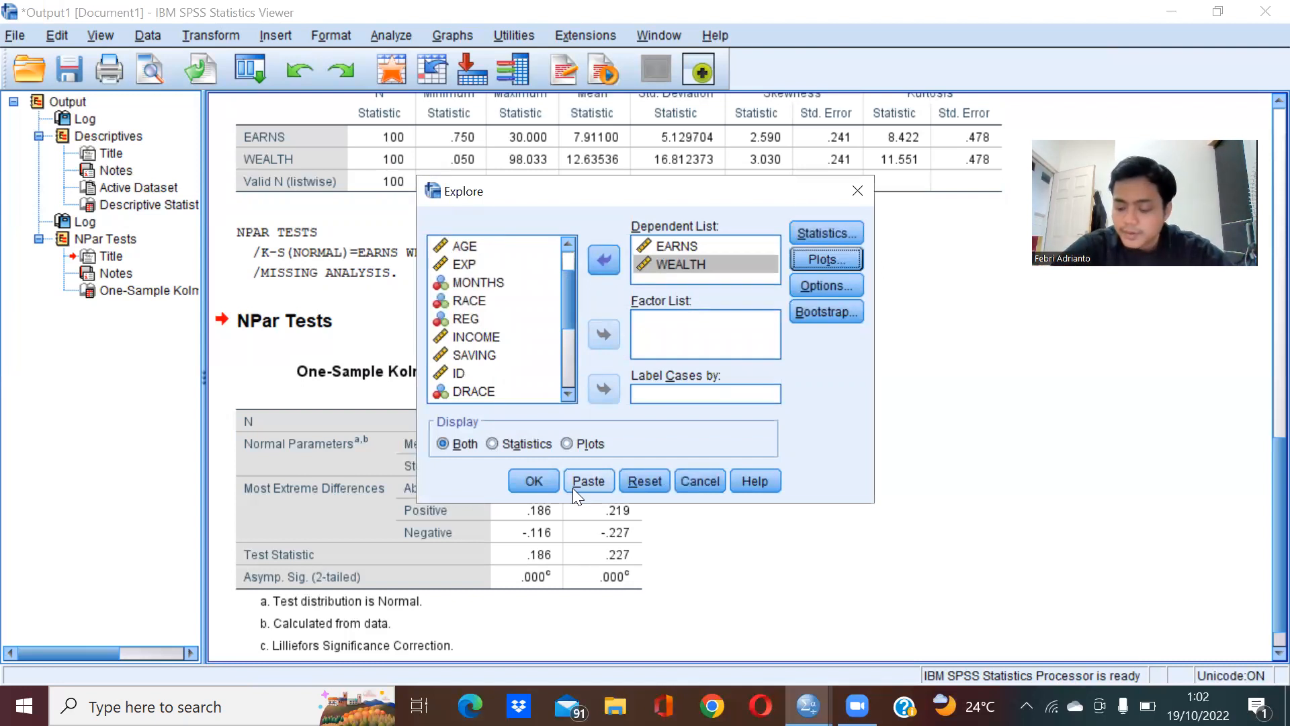
pyautogui.click(517, 484)
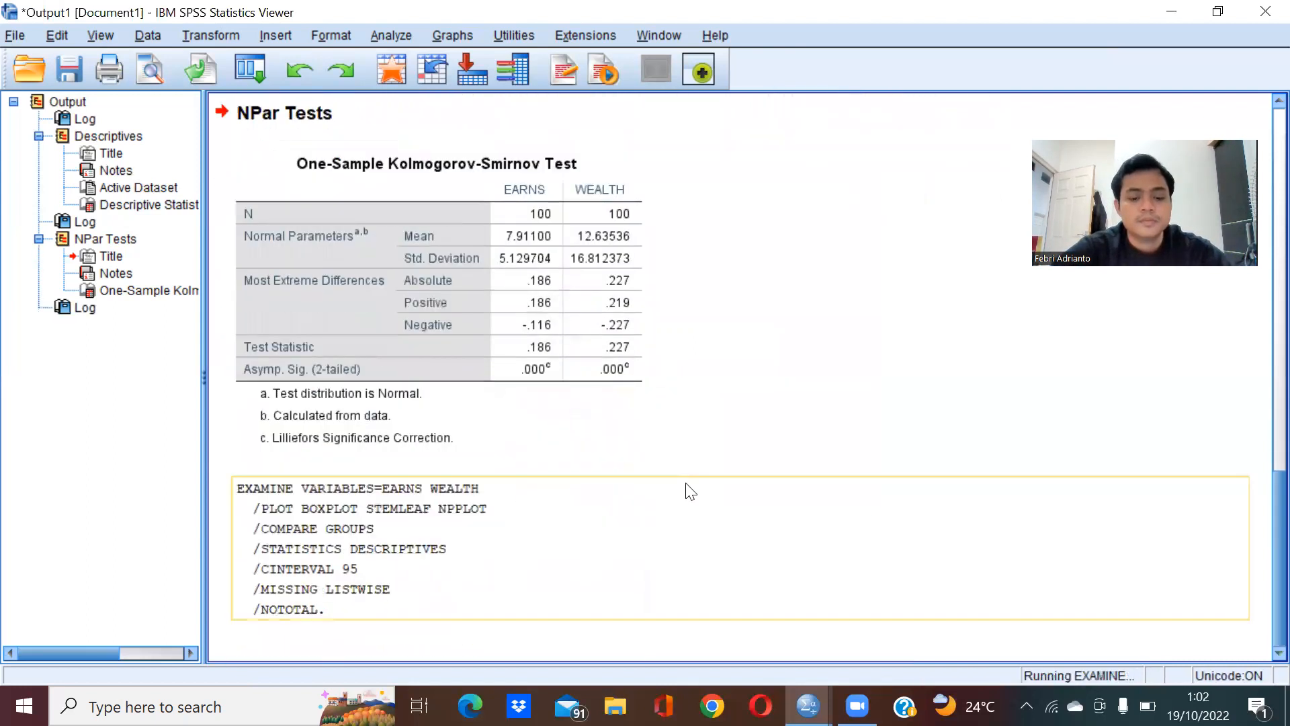
# - Review the Explore output for EARNS and WEALTH, covering the descriptives, tests of normality and stem-and-leaf plots
pyautogui.scroll(-3, 685, 482)
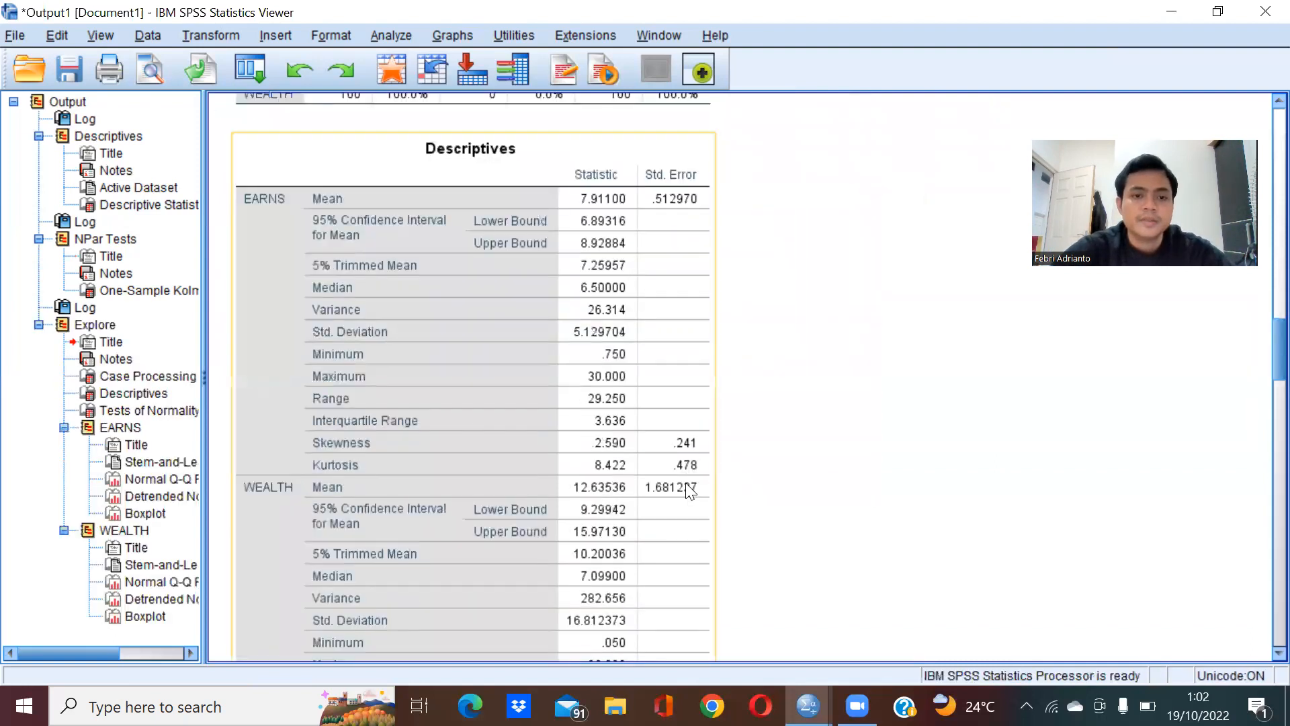
pyautogui.scroll(-10, 691, 492)
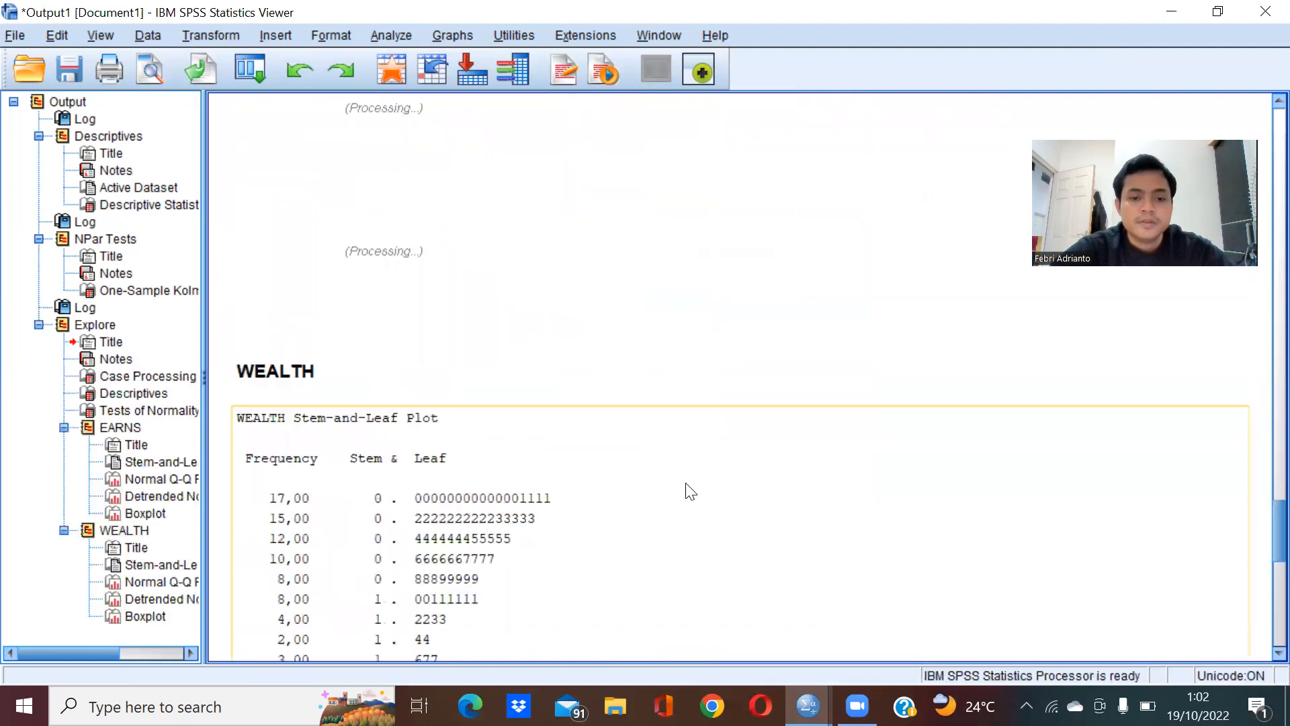
pyautogui.scroll(12, 691, 492)
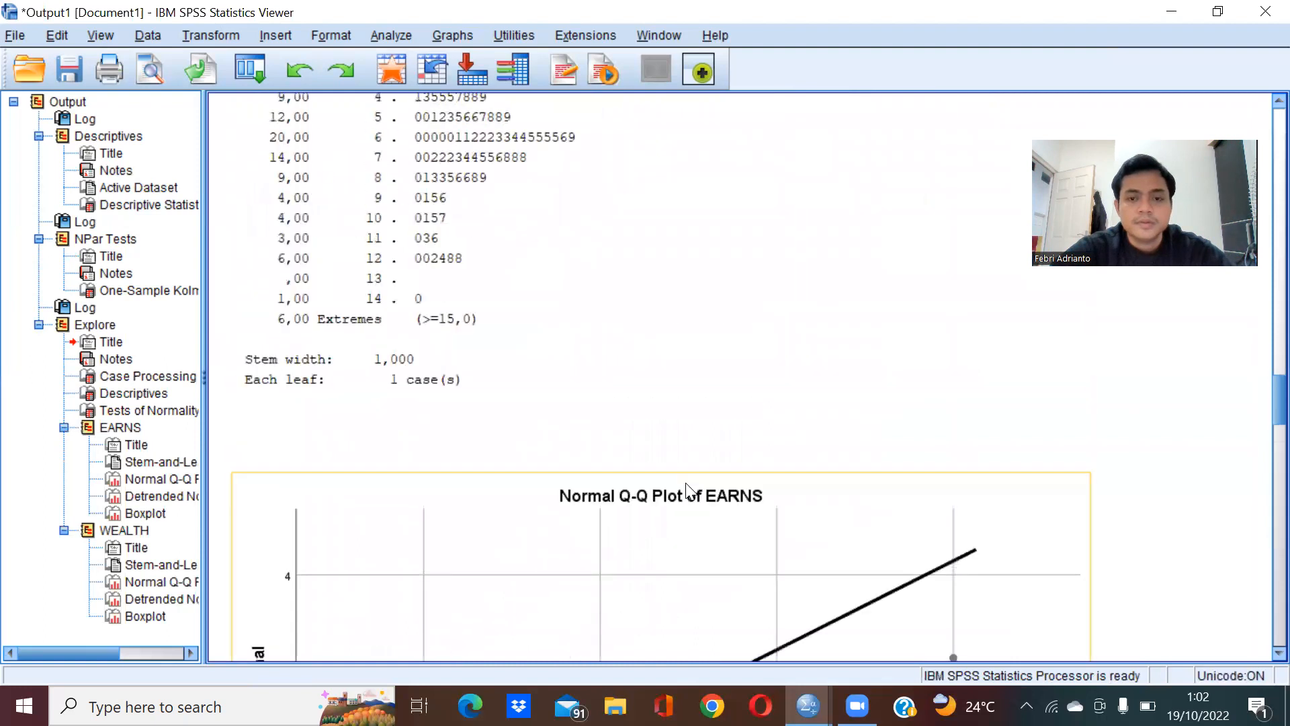
pyautogui.scroll(-7, 692, 491)
pyautogui.scroll(7, 691, 492)
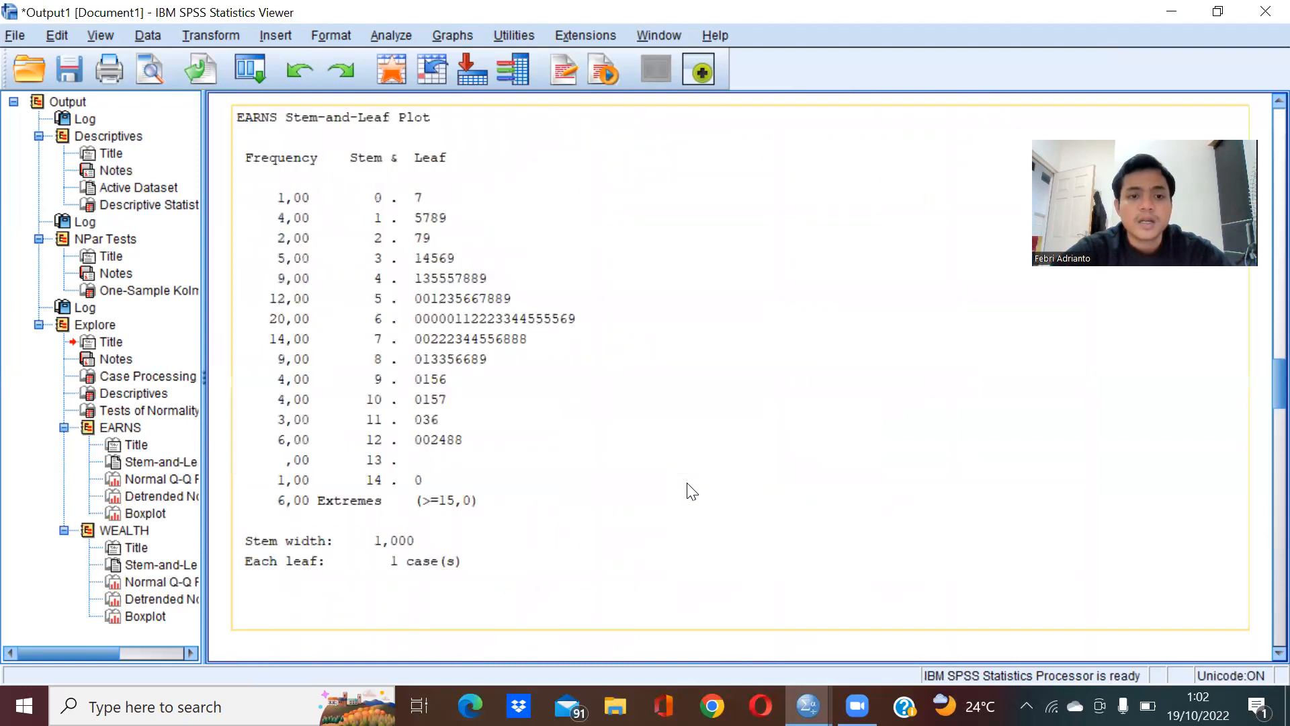
pyautogui.scroll(10, 692, 492)
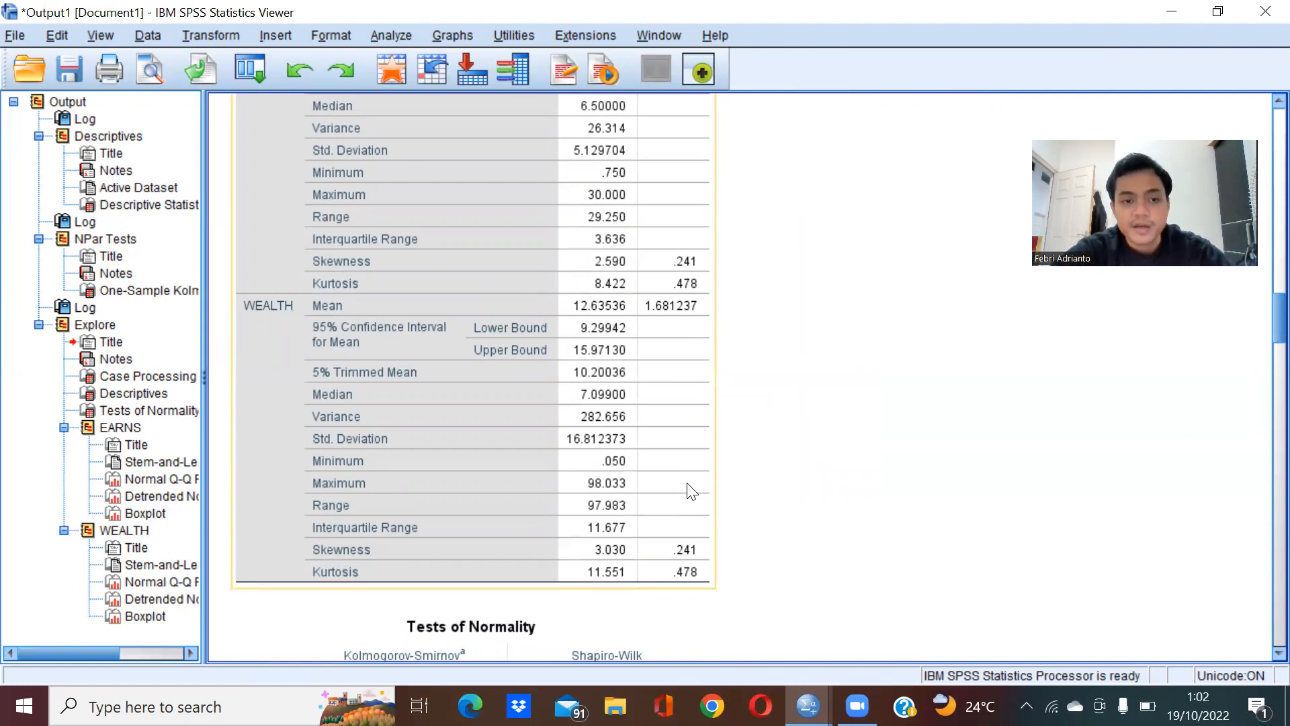
pyautogui.scroll(5, 692, 492)
pyautogui.scroll(5, 692, 492)
pyautogui.scroll(-13, 692, 492)
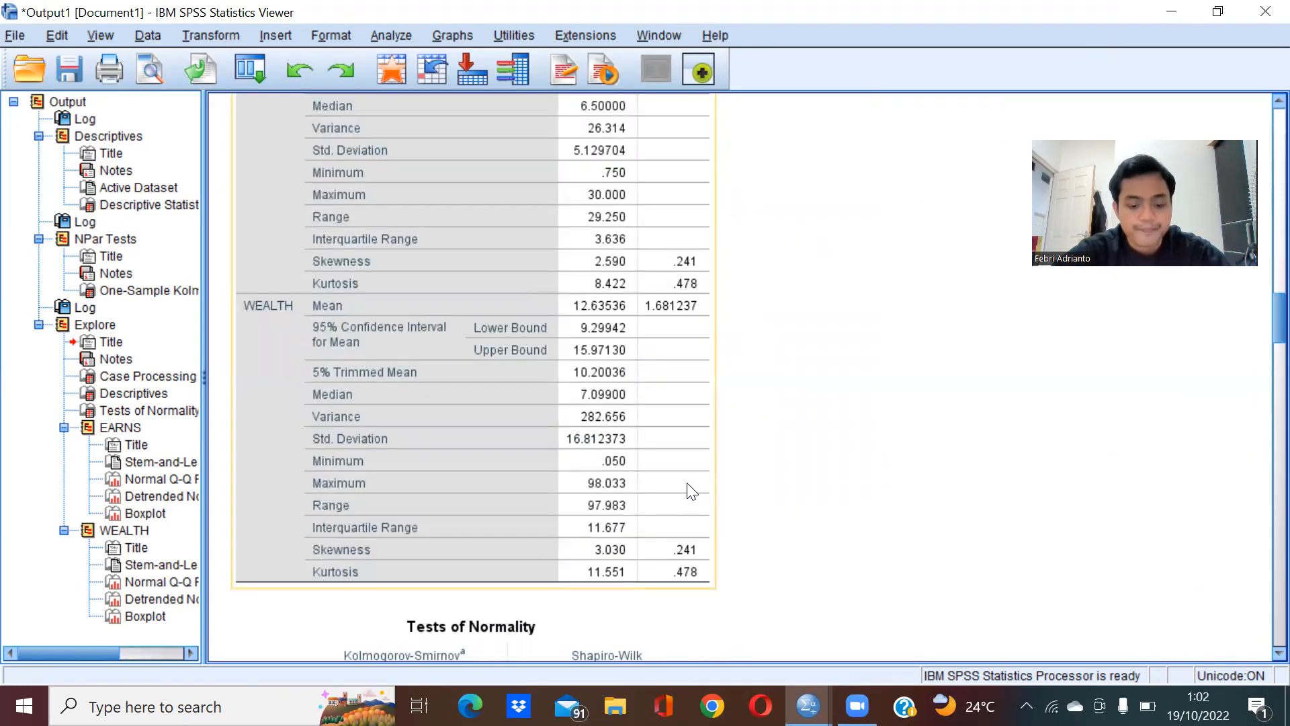
# - Examine how closely the points follow the line in the Q-Q plots of EARNS and WEALTH
pyautogui.scroll(-10, 692, 492)
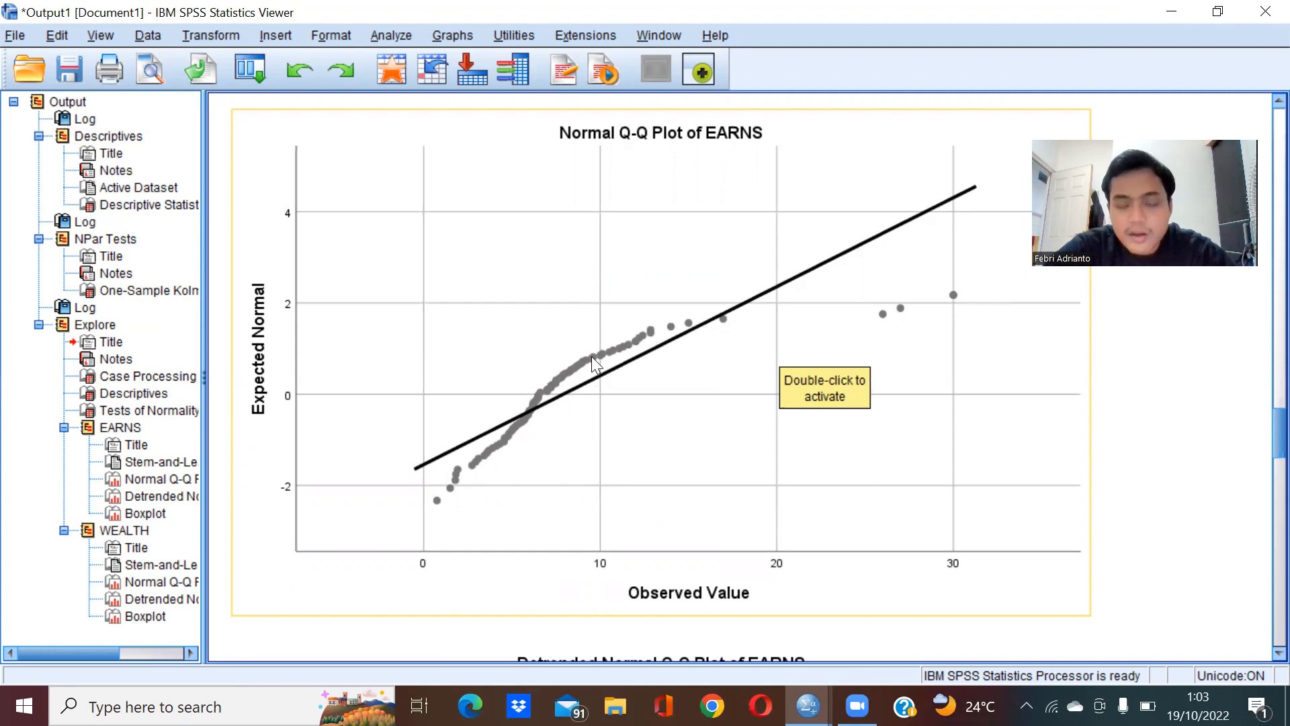
pyautogui.scroll(-8, 469, 481)
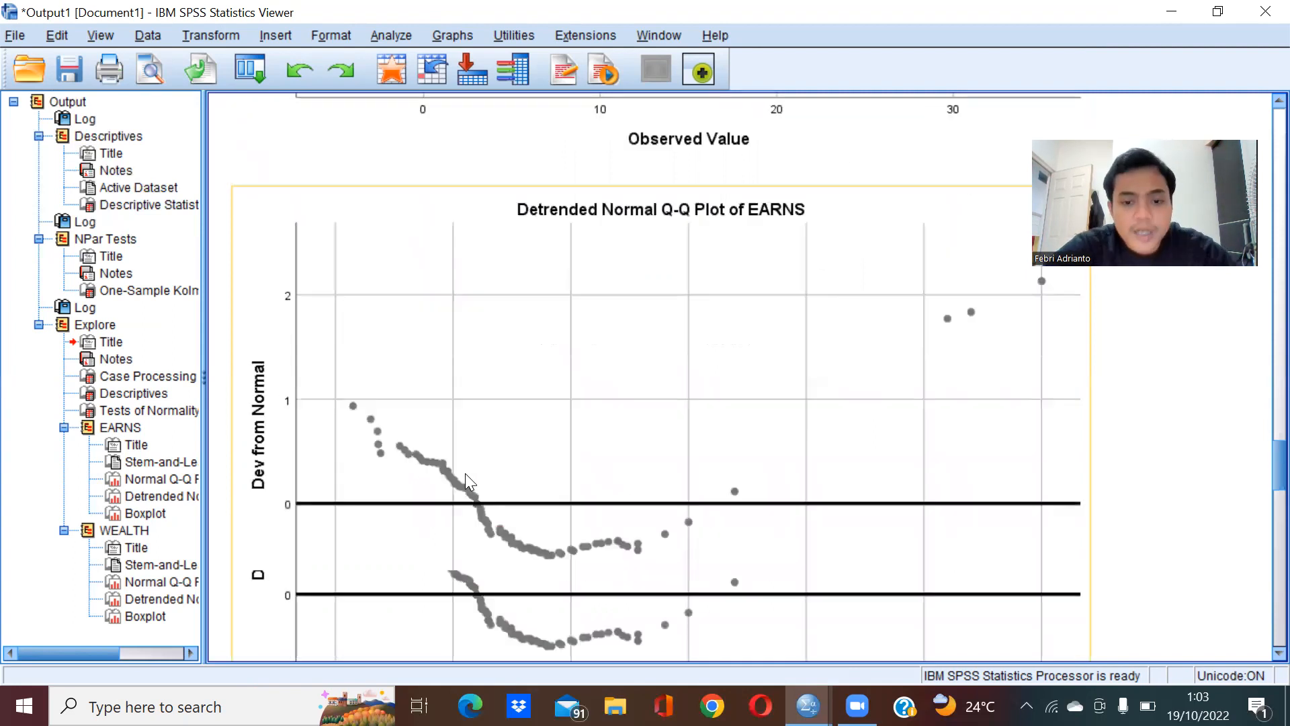
pyautogui.scroll(-12, 469, 482)
pyautogui.scroll(4, 468, 481)
pyautogui.scroll(-6, 468, 481)
pyautogui.scroll(-8, 468, 481)
pyautogui.scroll(4, 468, 482)
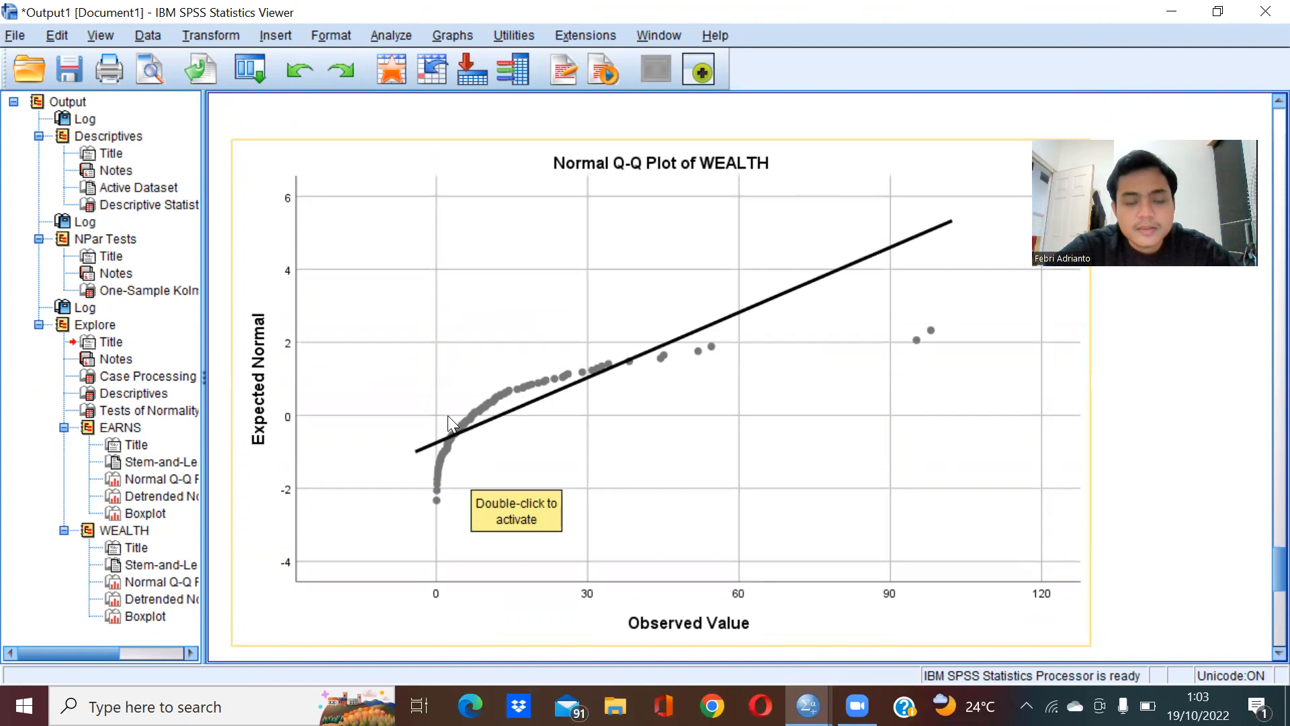
# - Inspect the EARNS and WEALTH boxplots for outliers and extreme cases
pyautogui.scroll(15, 676, 321)
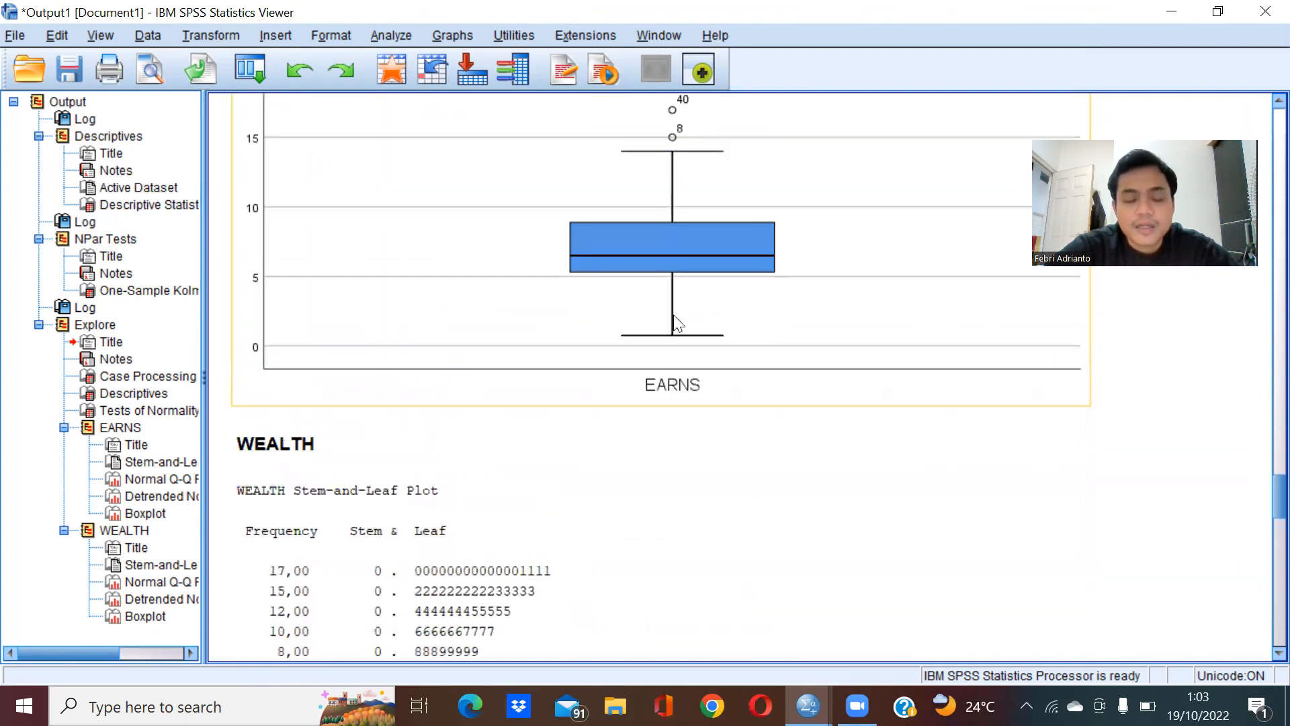
pyautogui.scroll(-3, 676, 323)
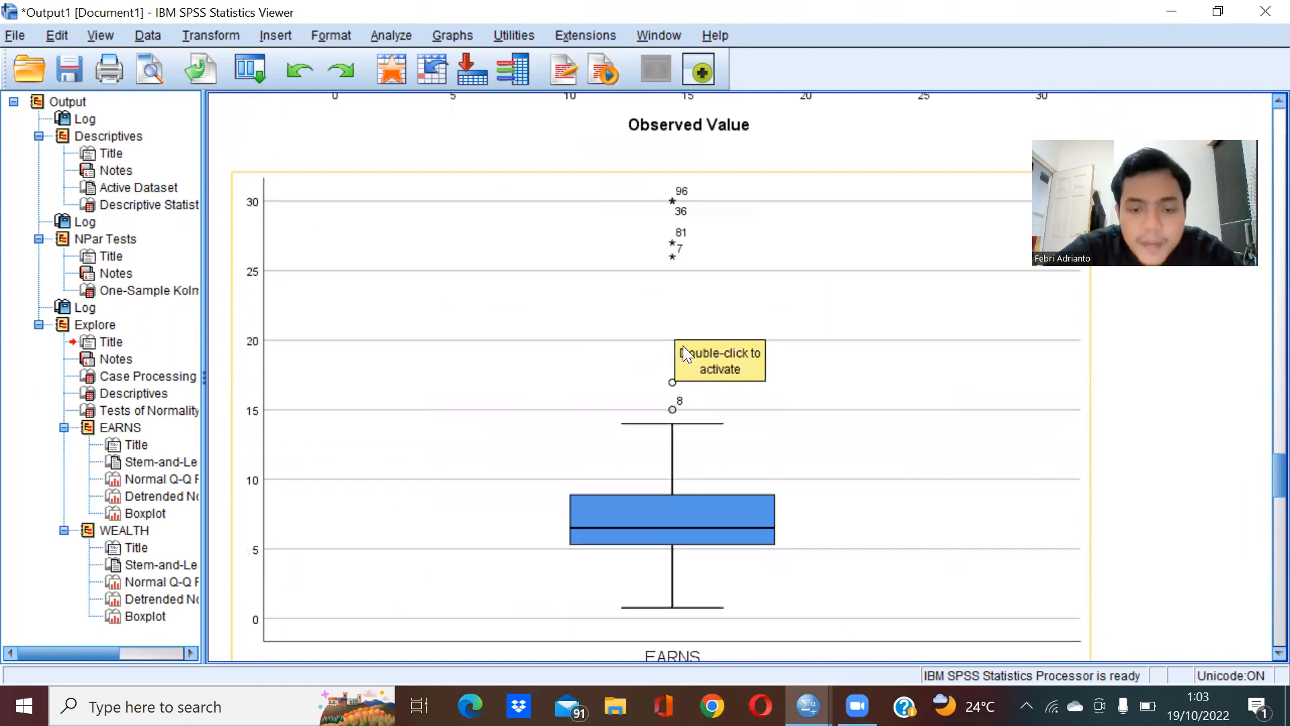
pyautogui.click(813, 323)
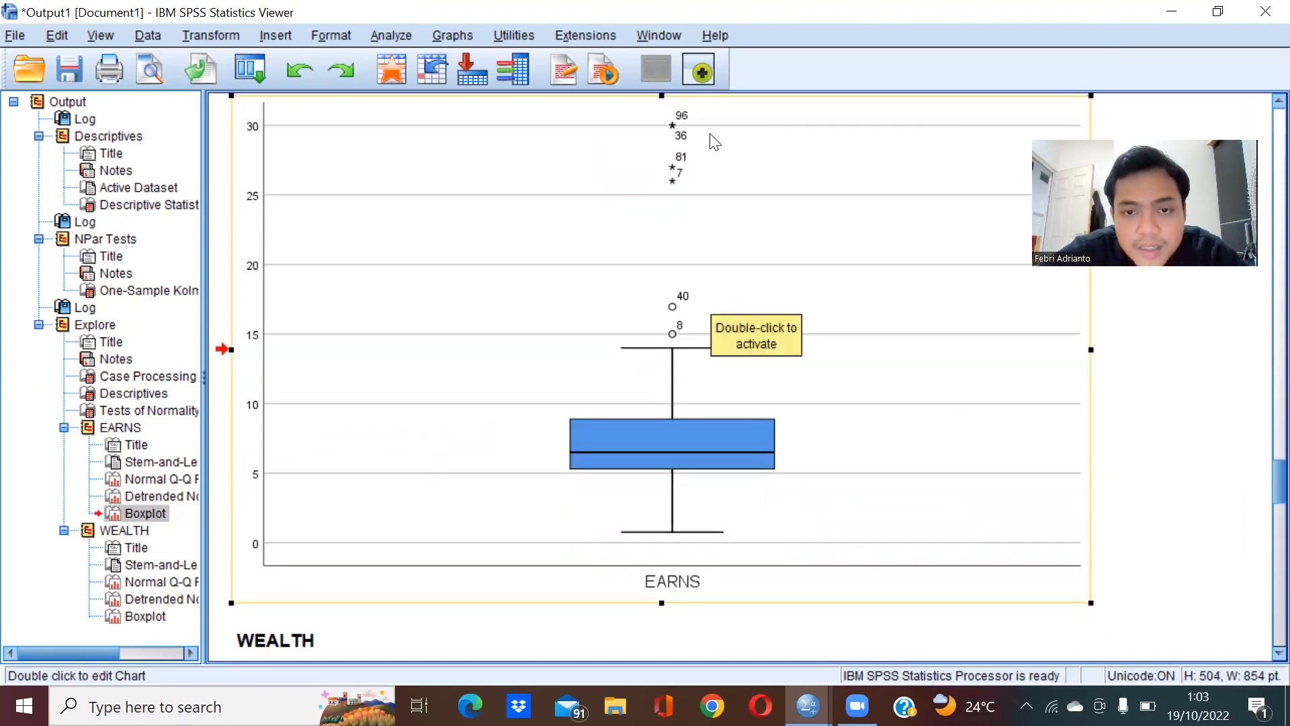
pyautogui.scroll(-3, 704, 239)
pyautogui.scroll(-5, 721, 437)
pyautogui.scroll(-15, 719, 430)
pyautogui.scroll(-6, 721, 437)
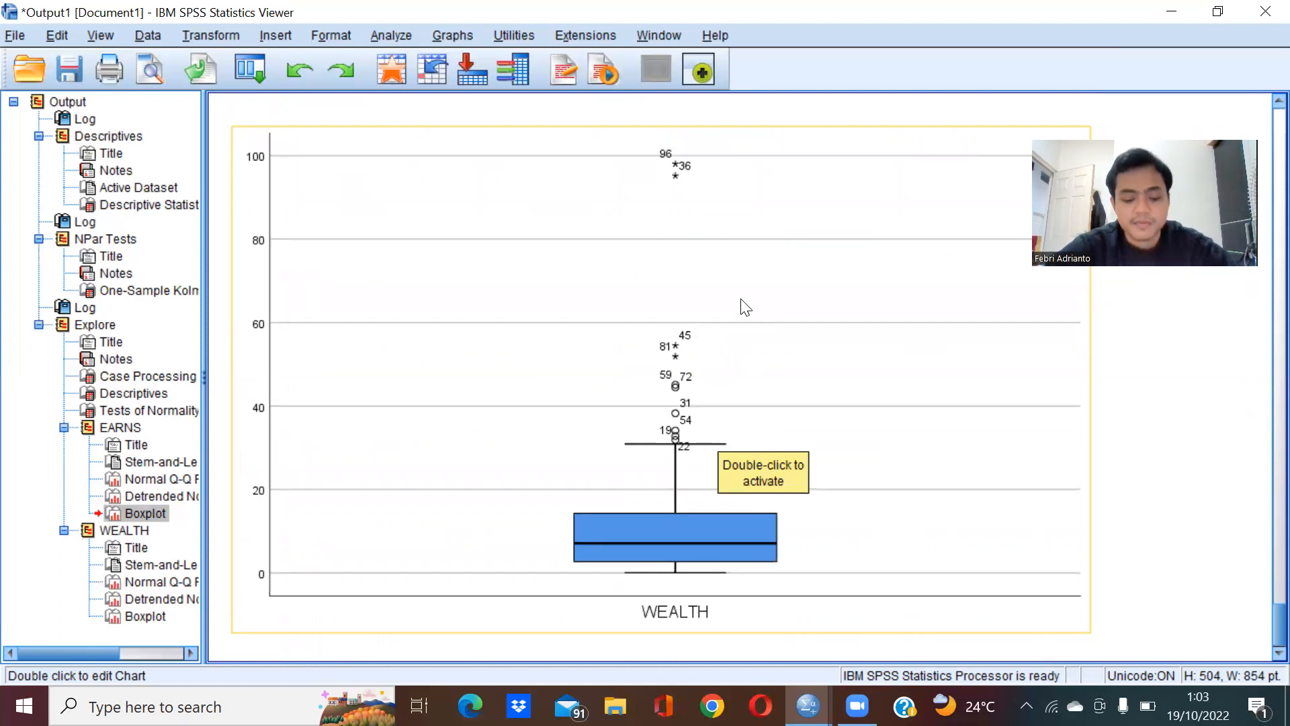
pyautogui.scroll(-1, 742, 308)
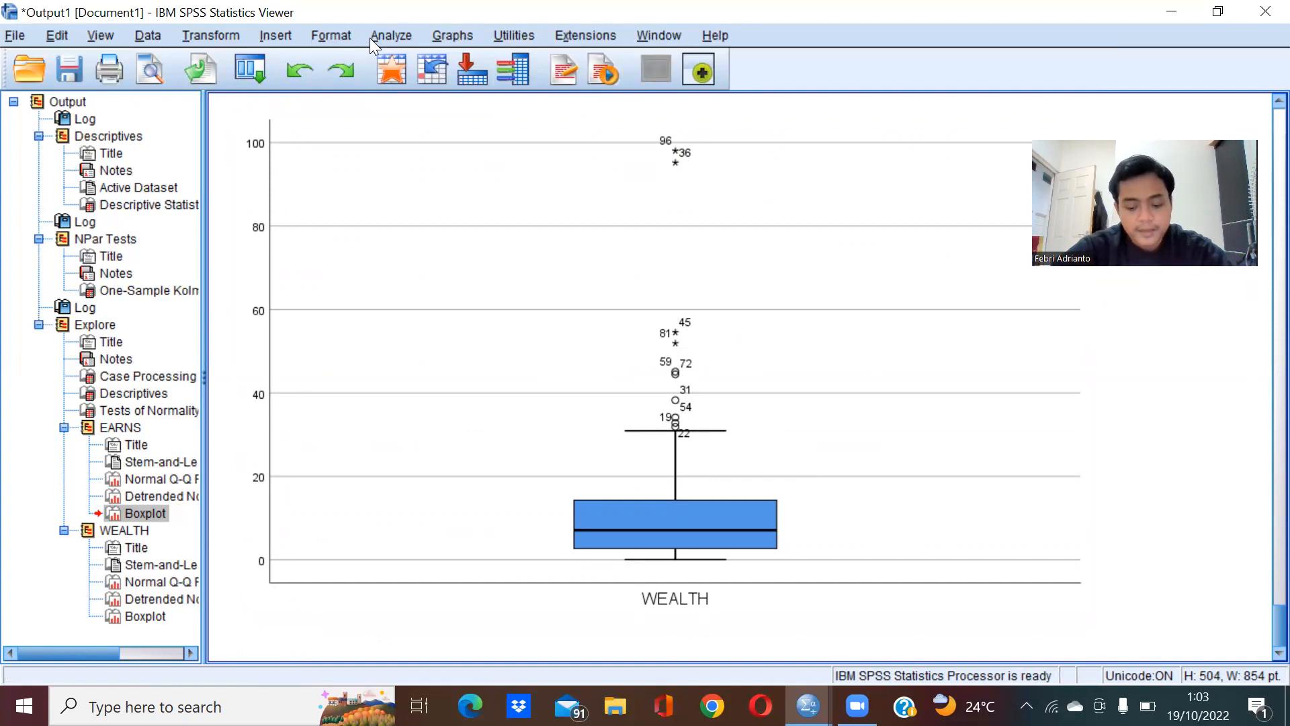
# - Create a legacy histogram of EARNS with the normal curve displayed
pyautogui.click(452, 26)
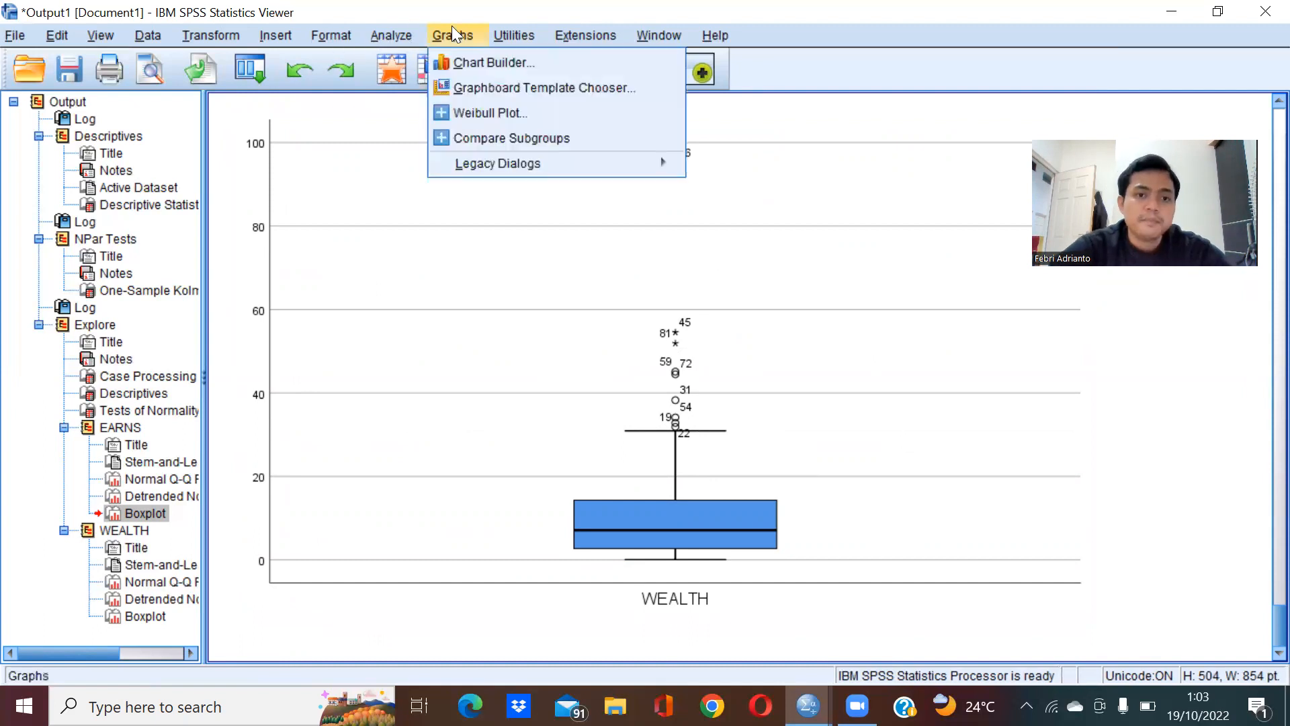
pyautogui.moveTo(523, 165)
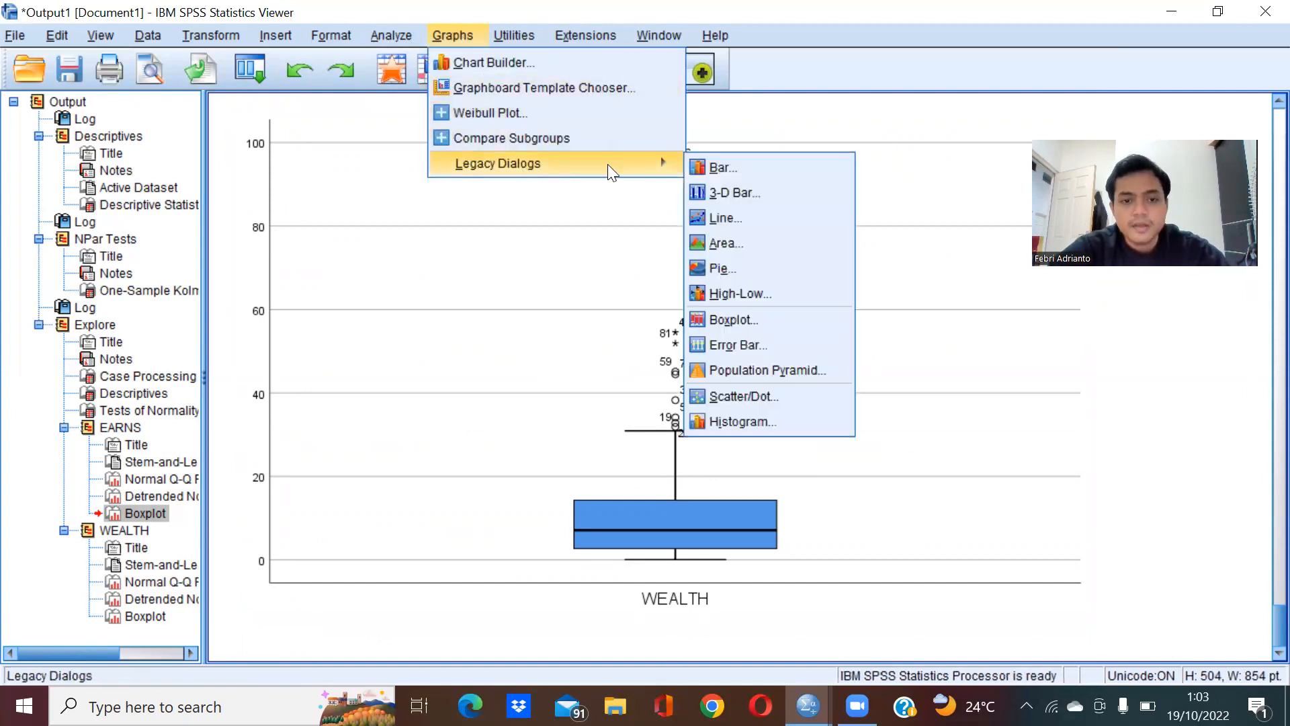
pyautogui.click(707, 422)
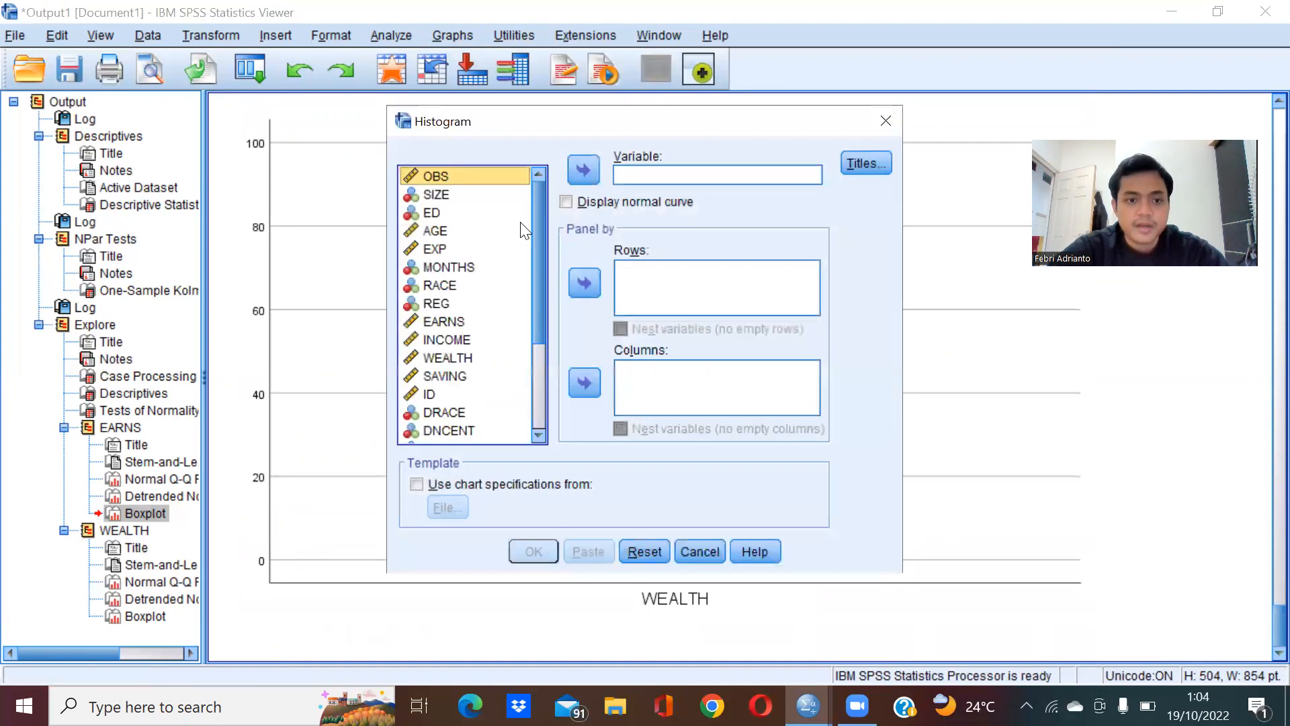
pyautogui.click(457, 326)
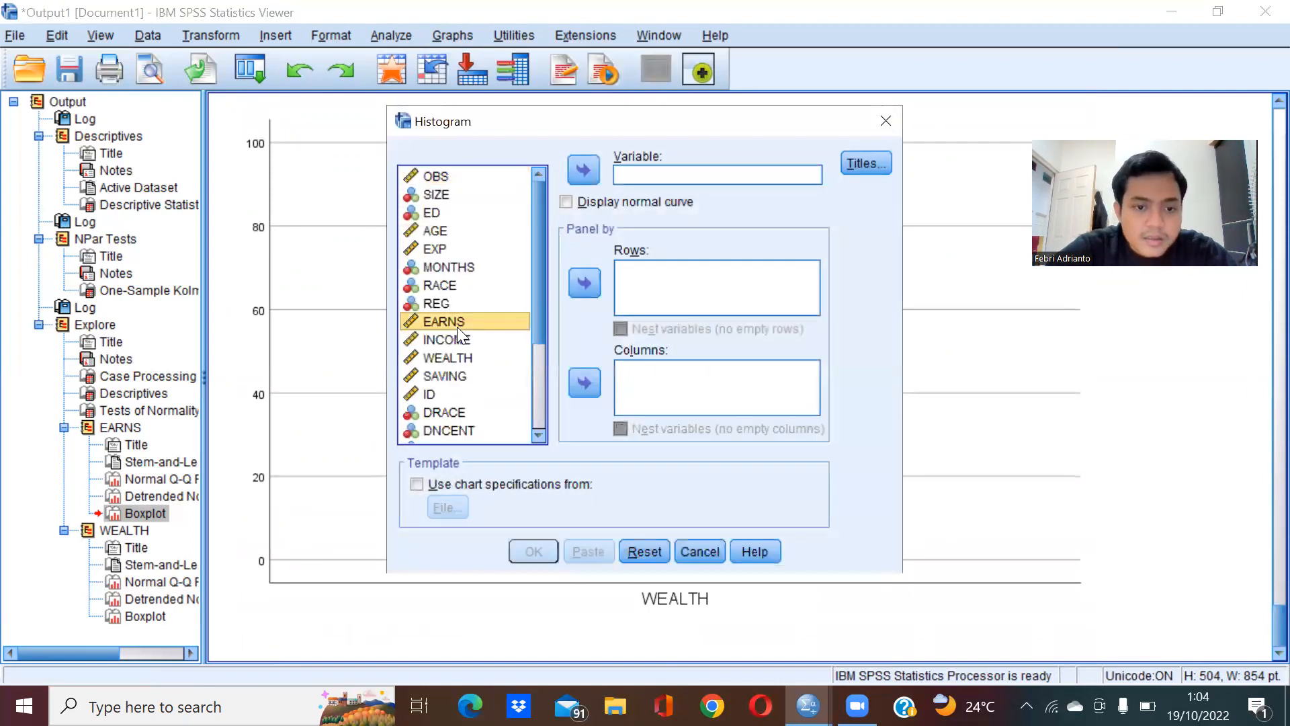
pyautogui.click(585, 180)
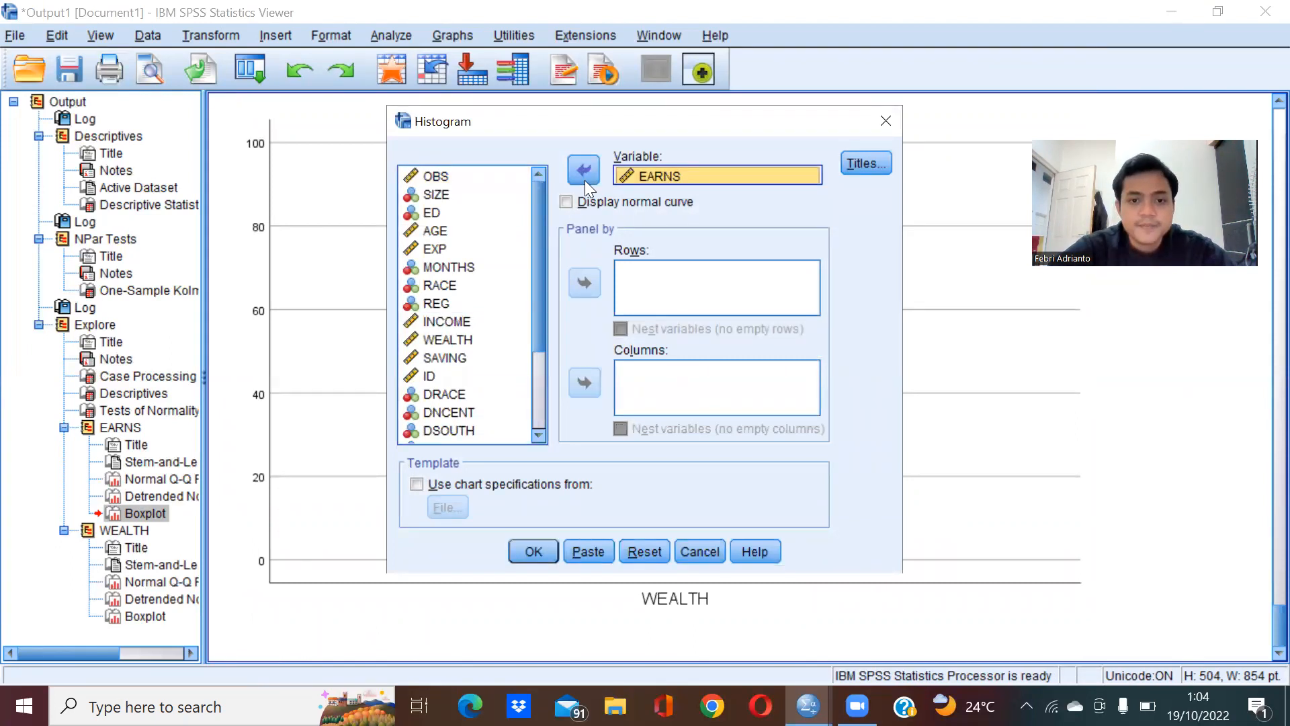
pyautogui.click(593, 197)
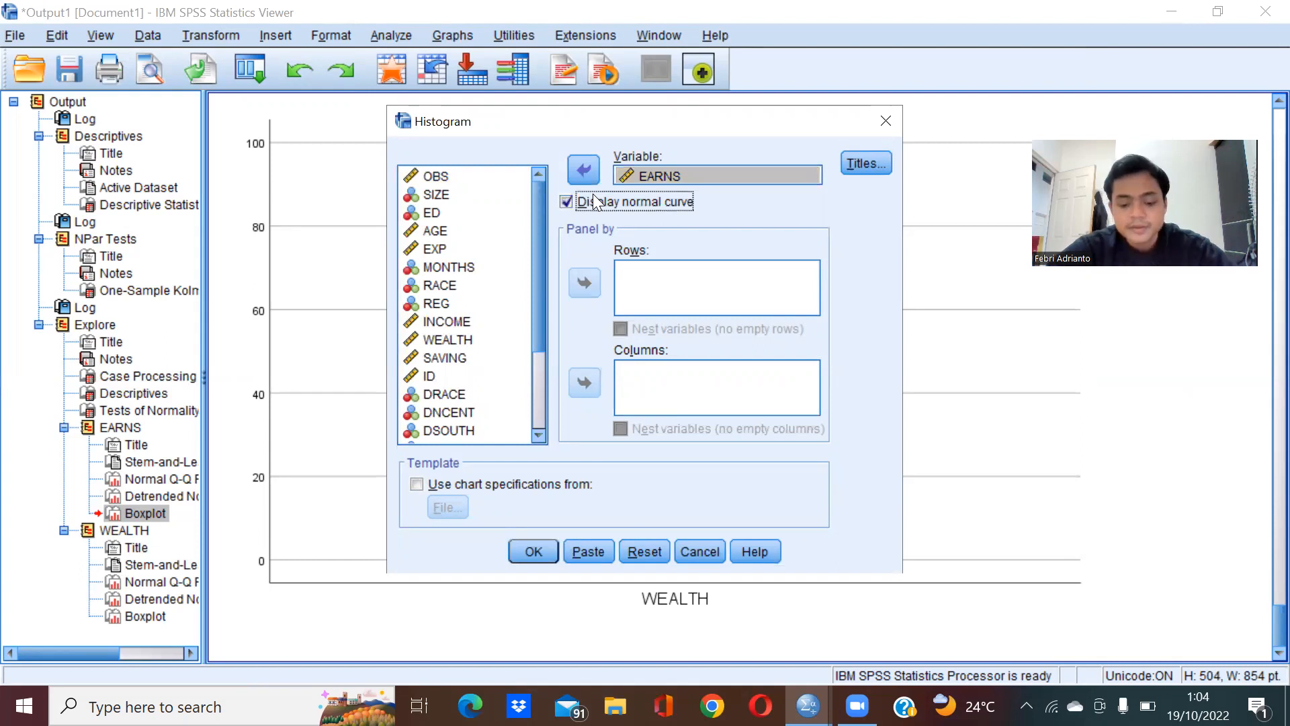
pyautogui.click(523, 557)
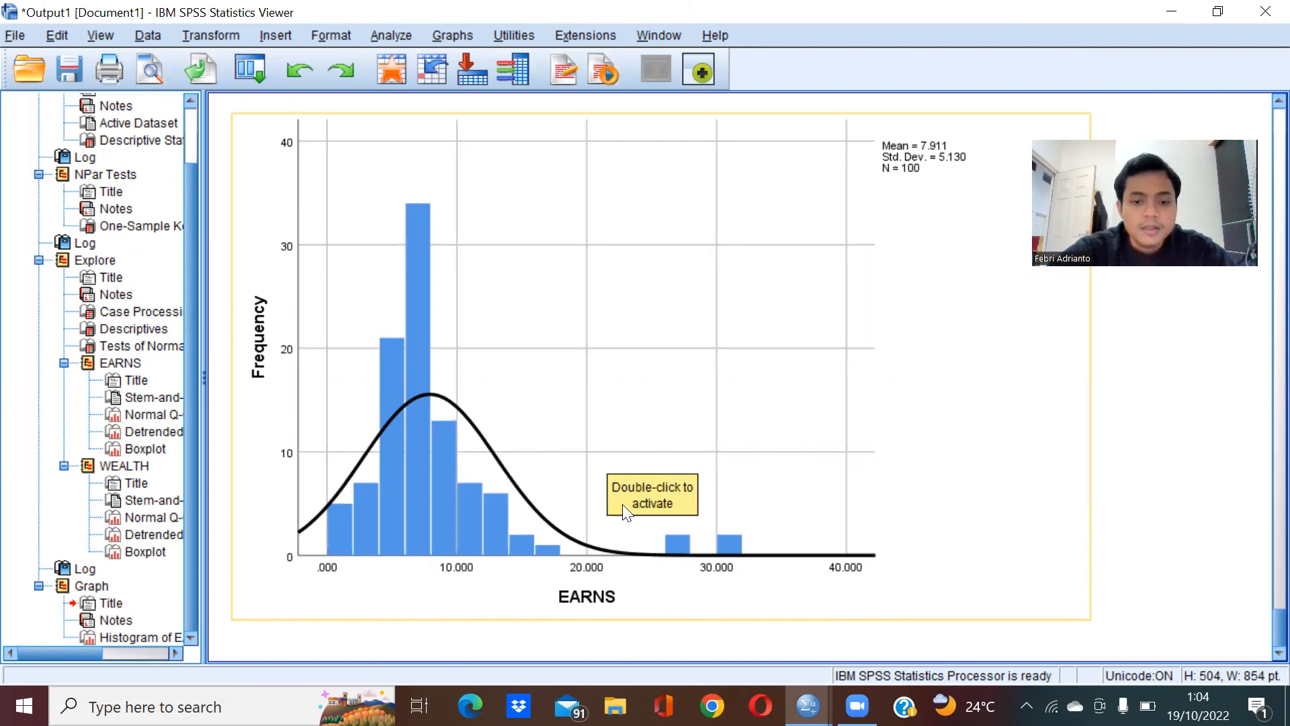
# - Create a legacy histogram of WEALTH in place of EARNS, with the normal curve displayed
pyautogui.click(462, 33)
pyautogui.moveTo(514, 161)
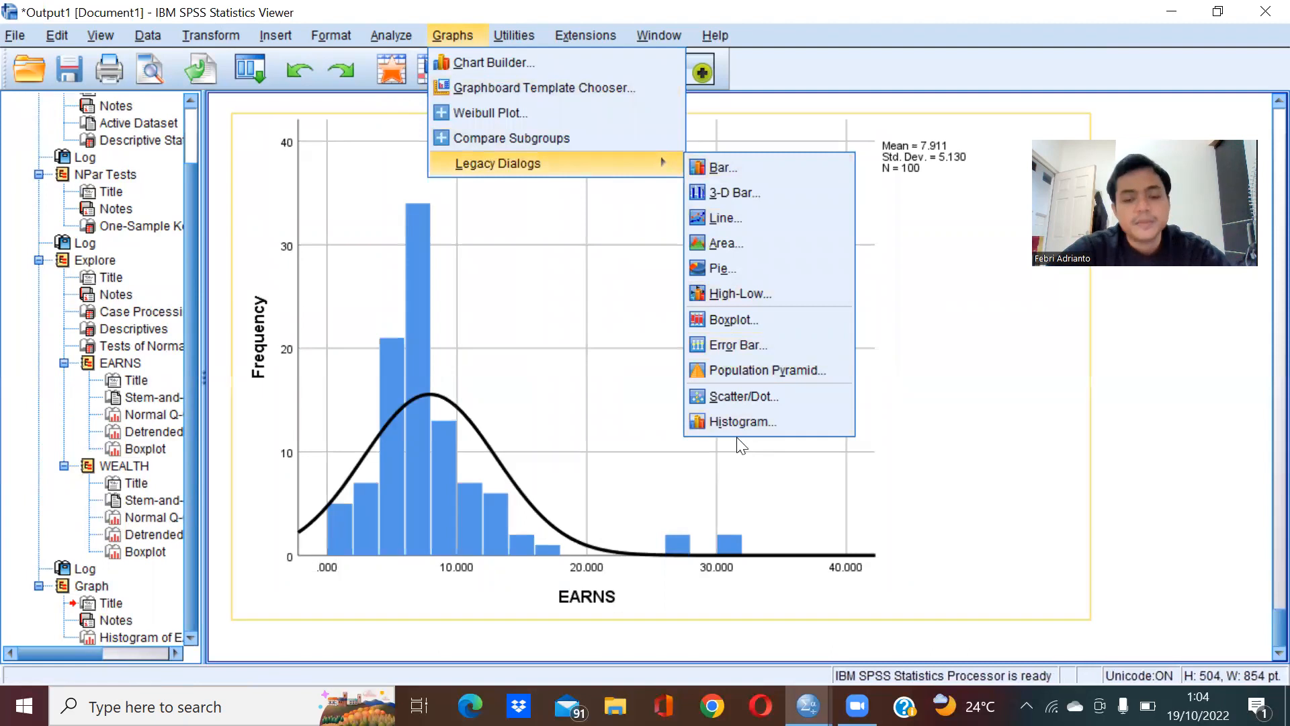
pyautogui.click(757, 411)
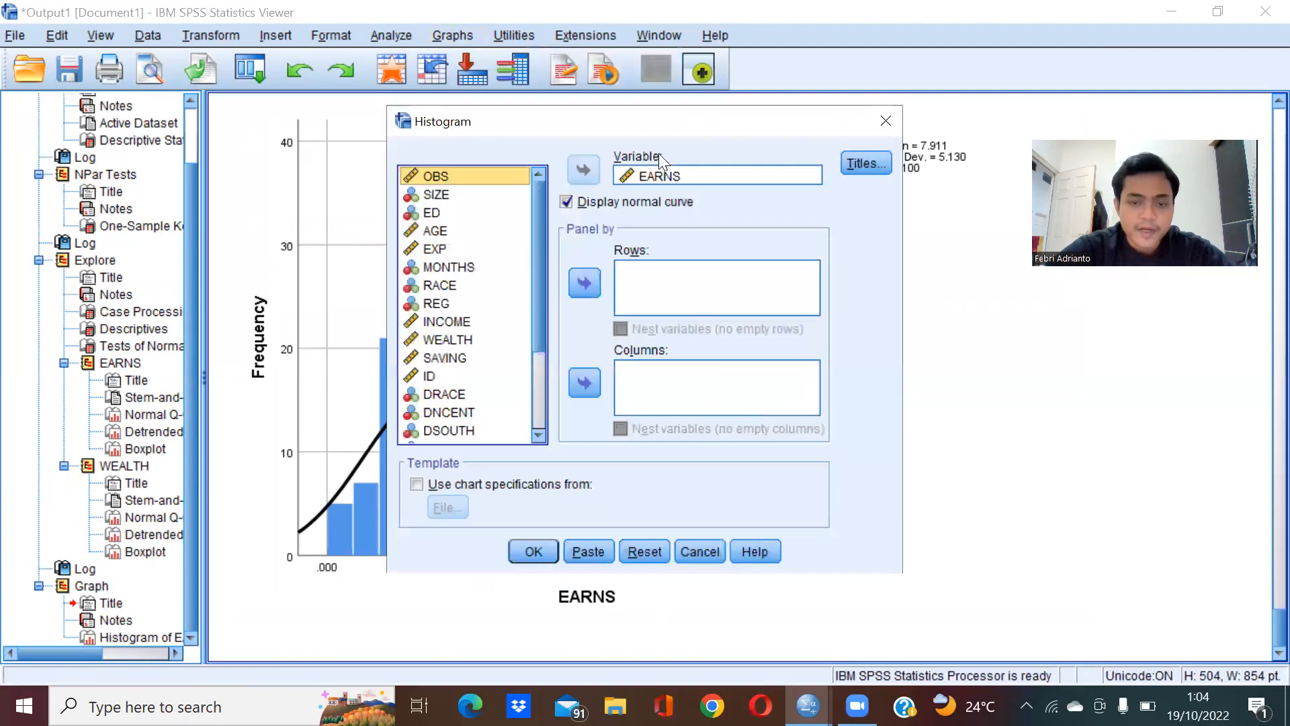
pyautogui.click(642, 175)
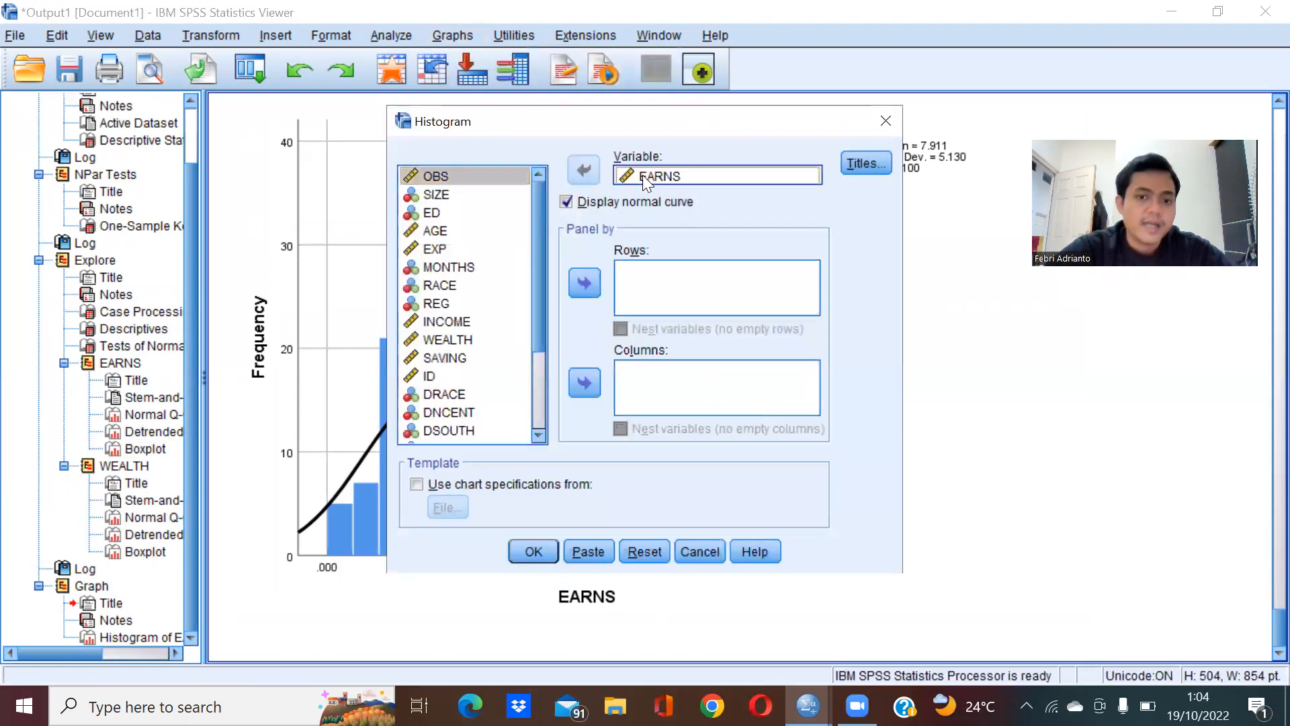
pyautogui.click(577, 172)
pyautogui.click(475, 363)
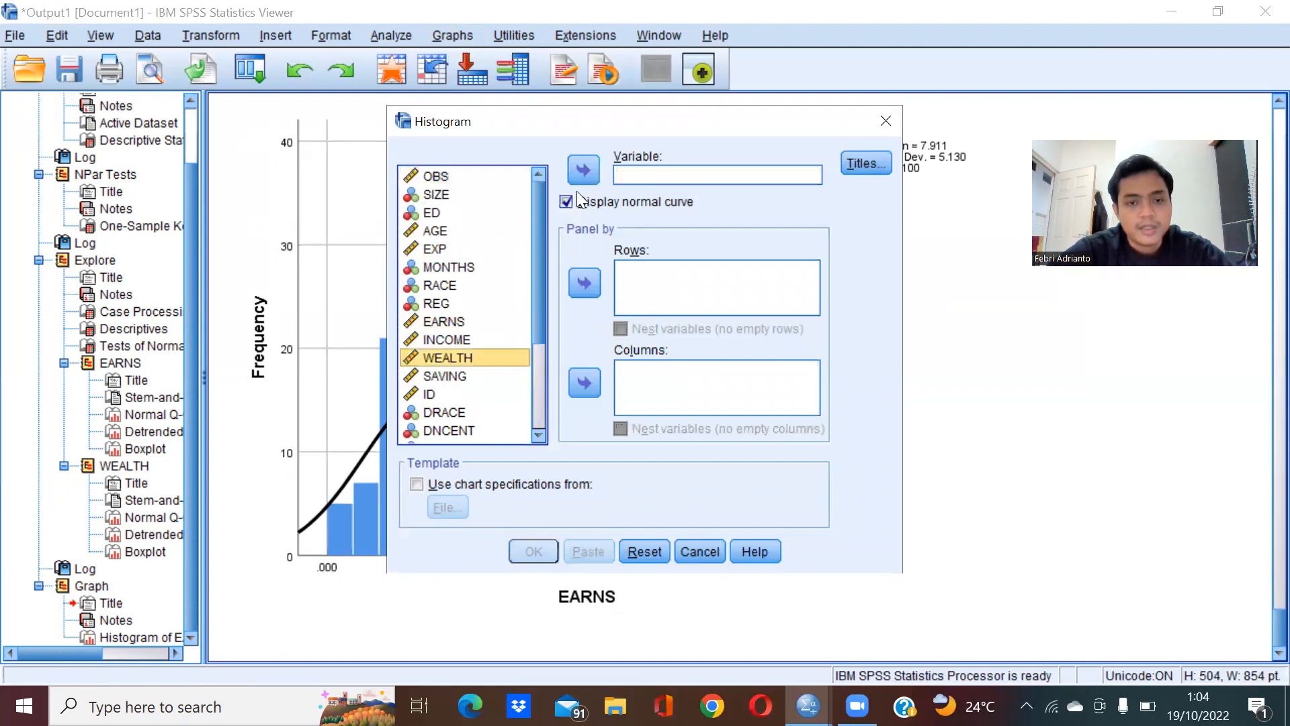
pyautogui.click(580, 170)
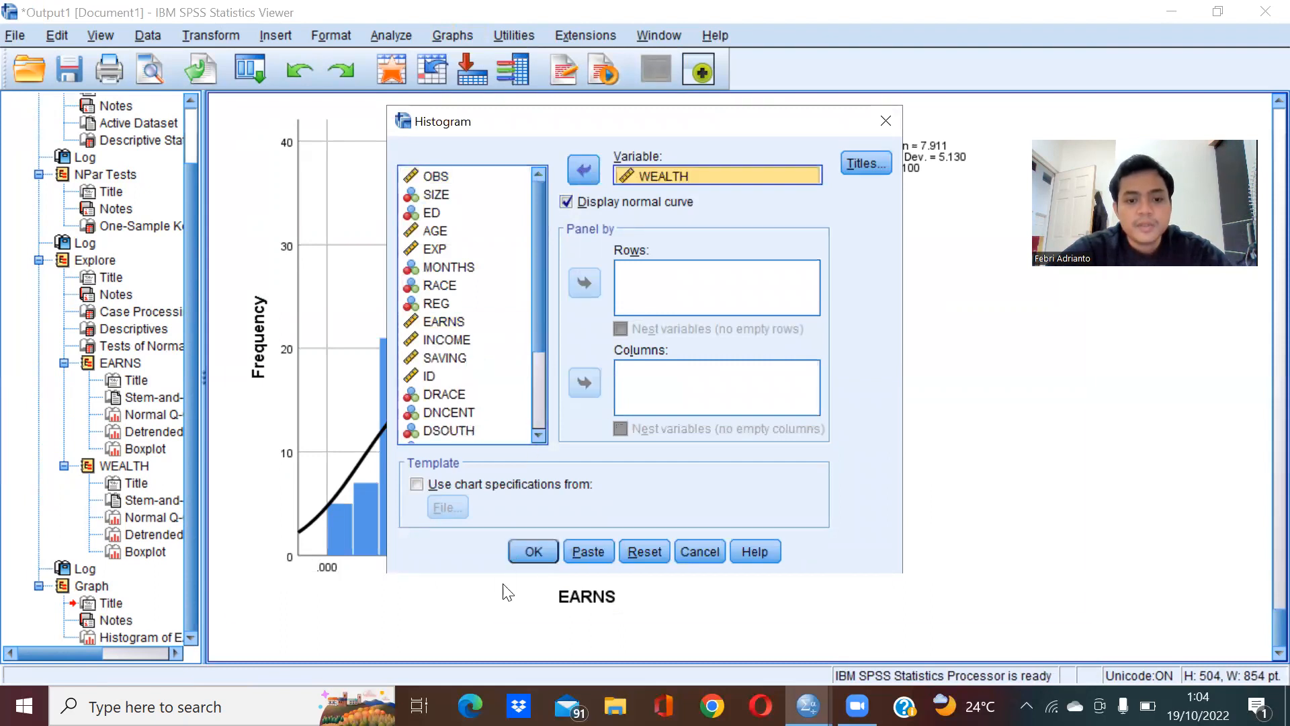
pyautogui.click(534, 552)
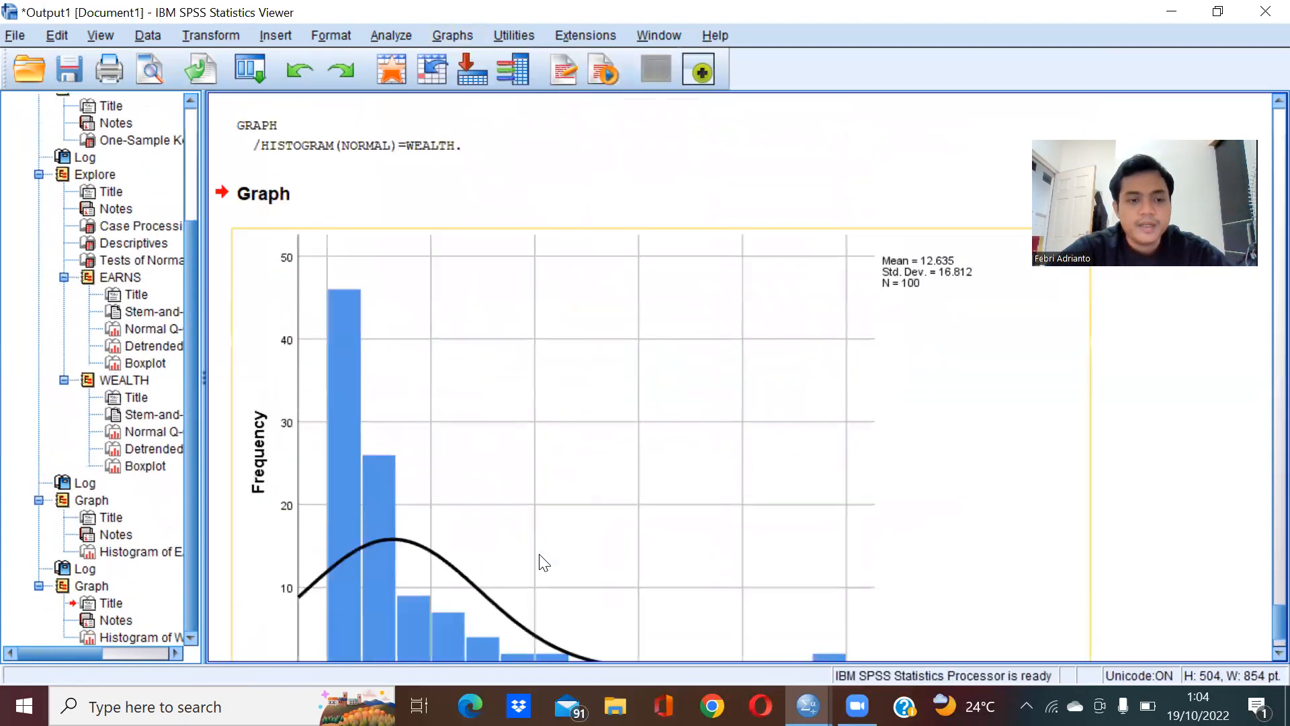
# - Examine the shape of the WEALTH histogram against its normal curve and compare it with the EARNS histogram
pyautogui.scroll(-3, 543, 561)
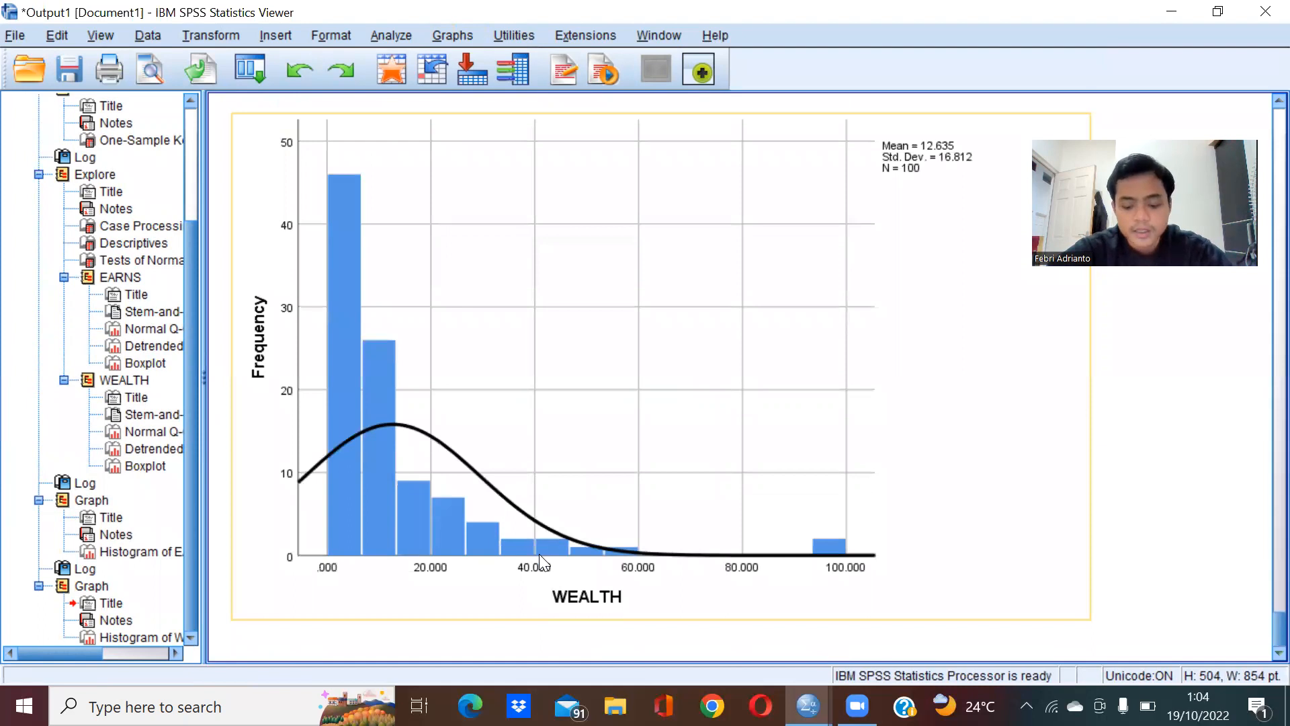
pyautogui.scroll(2, 540, 555)
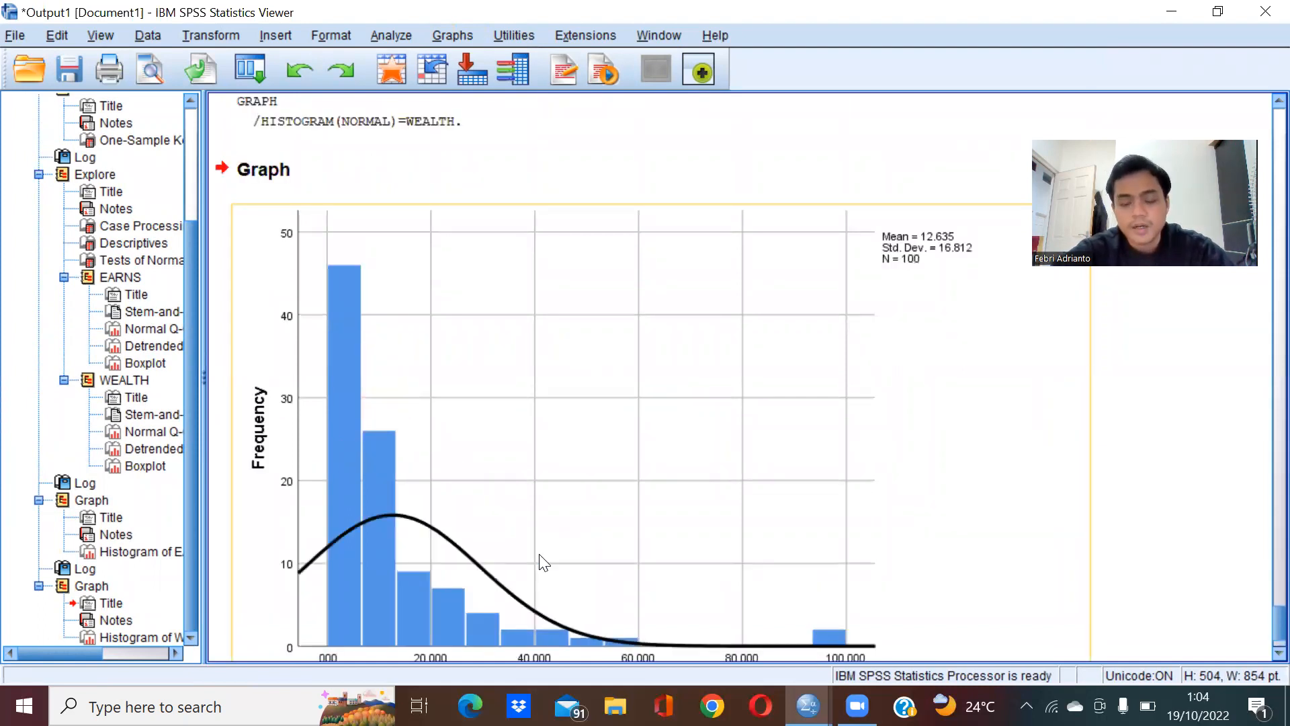
pyautogui.scroll(-2, 543, 562)
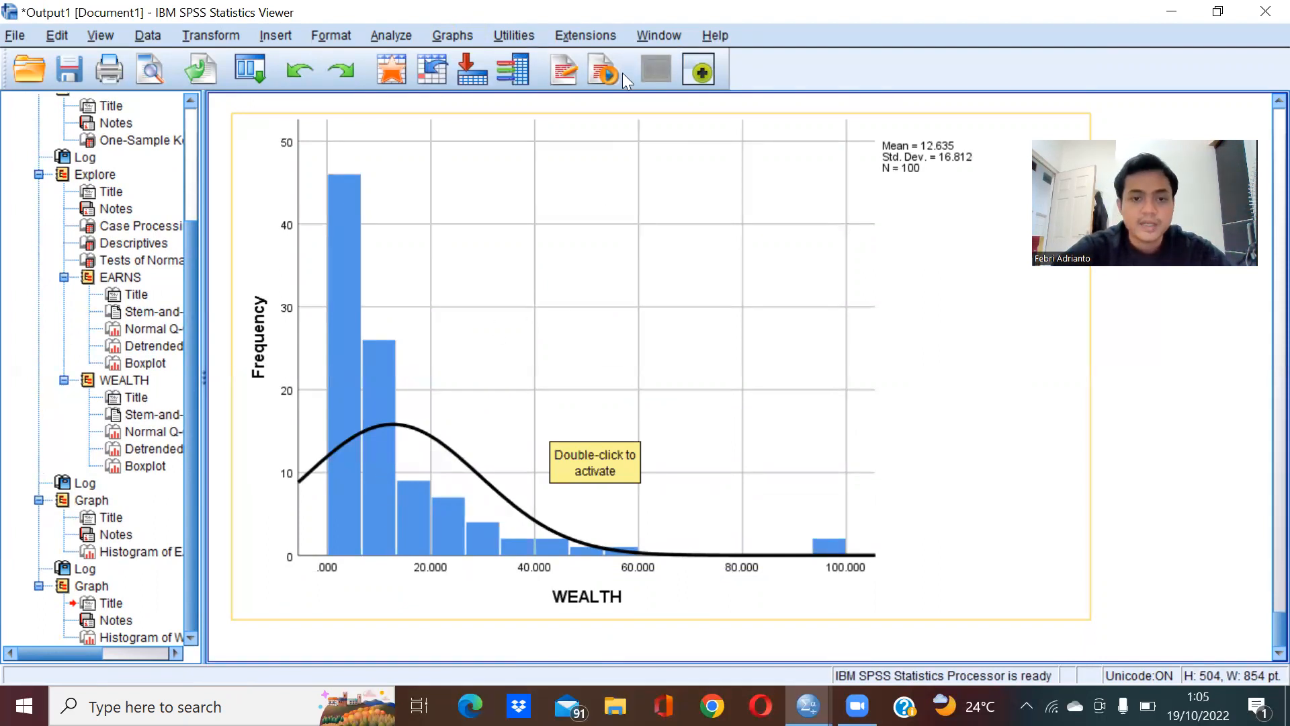
pyautogui.click(570, 142)
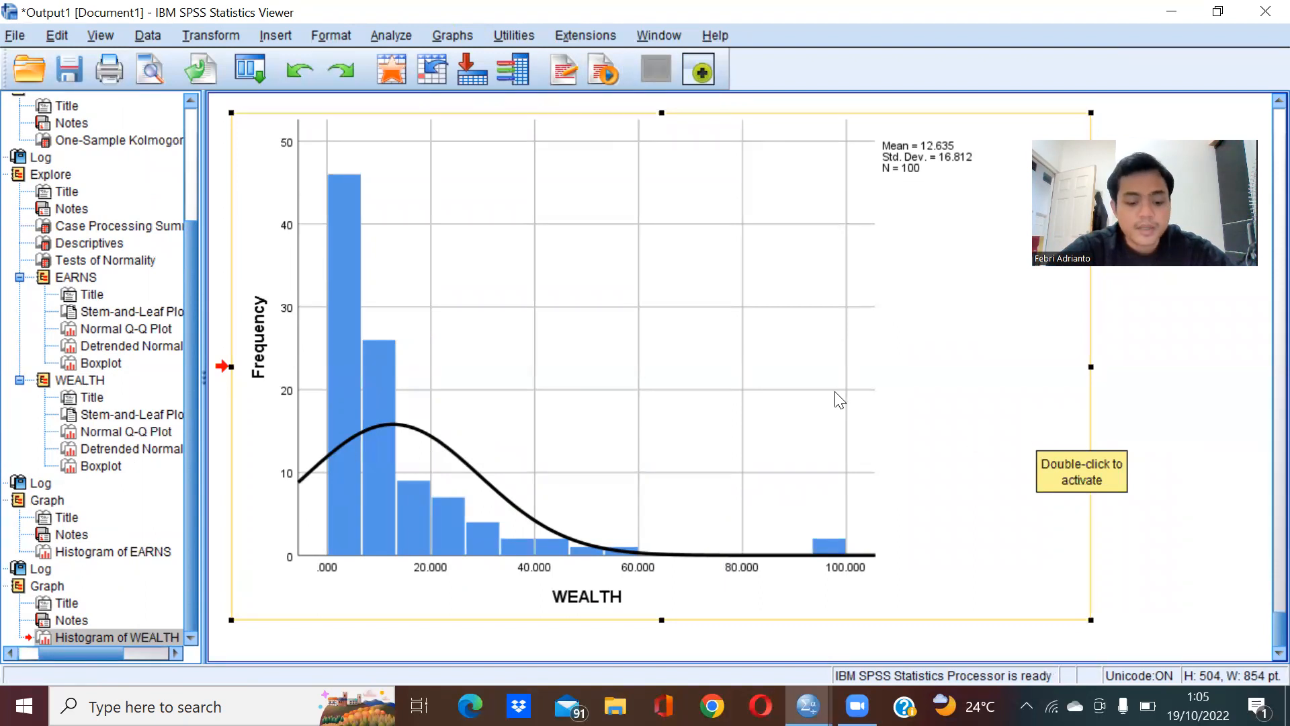
pyautogui.scroll(8, 914, 440)
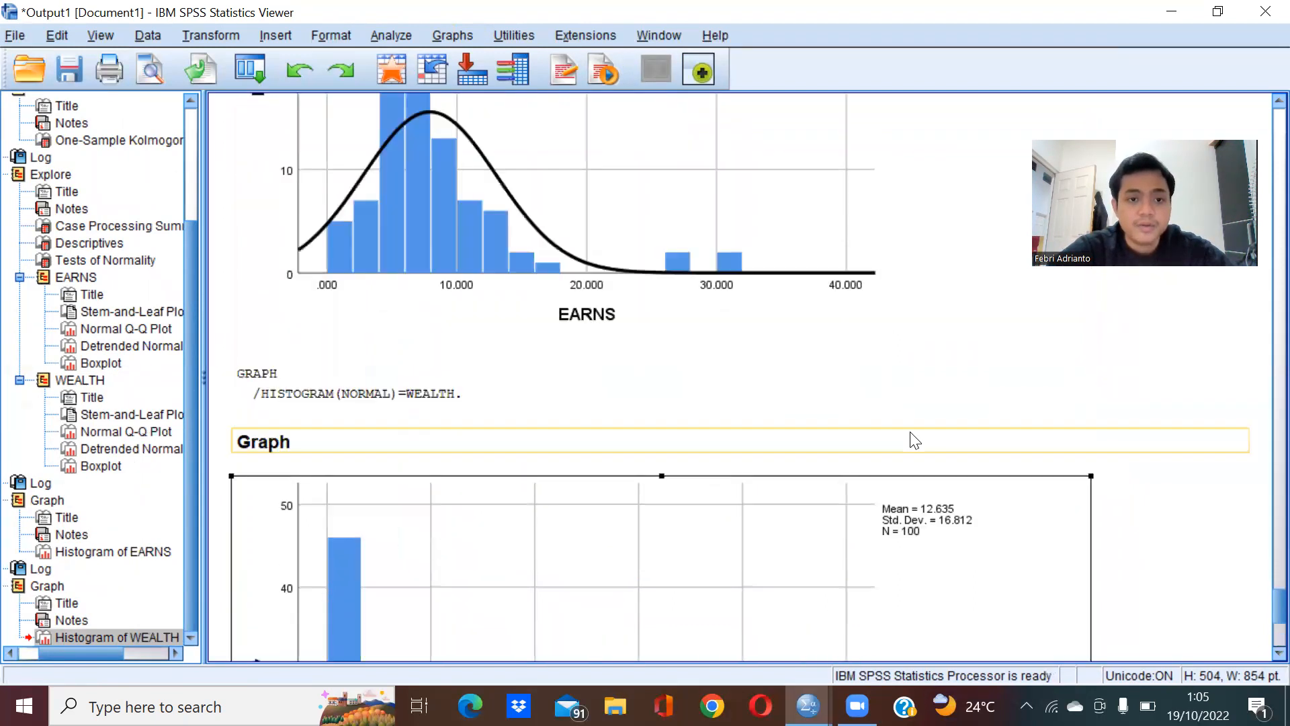
pyautogui.scroll(-3, 914, 440)
pyautogui.scroll(-3, 915, 440)
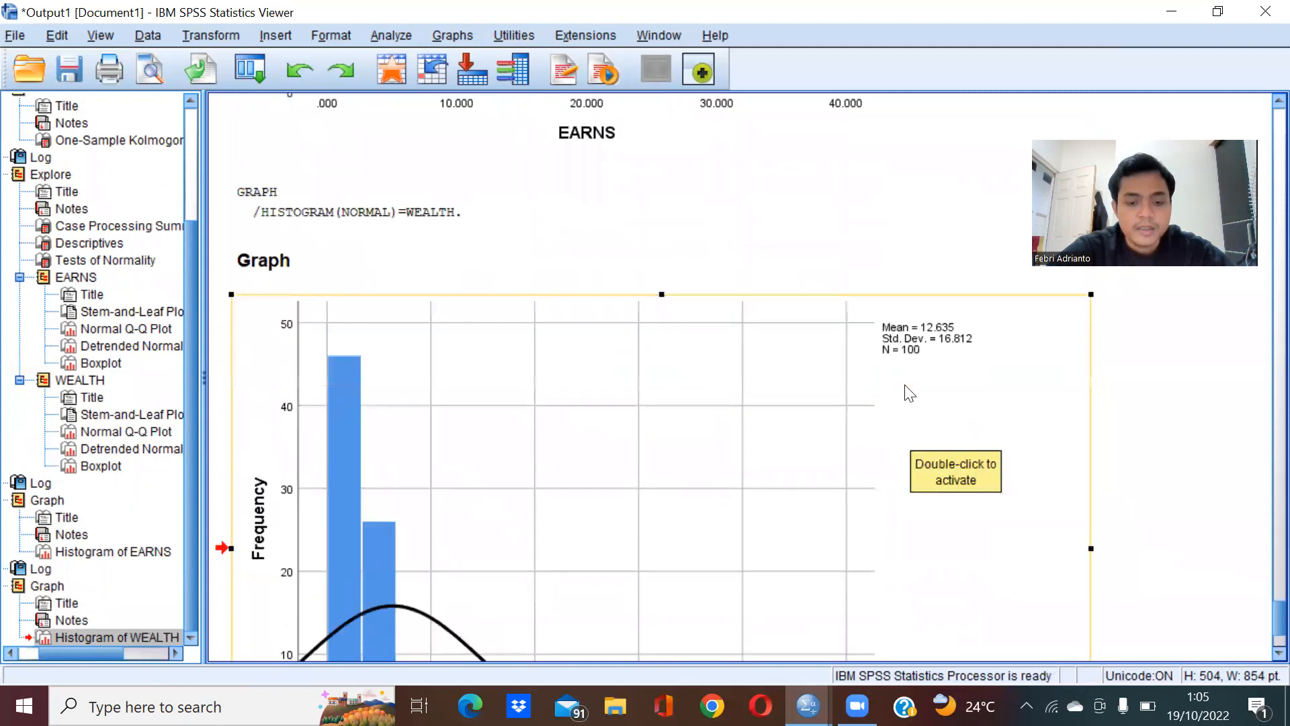
pyautogui.scroll(-3, 906, 388)
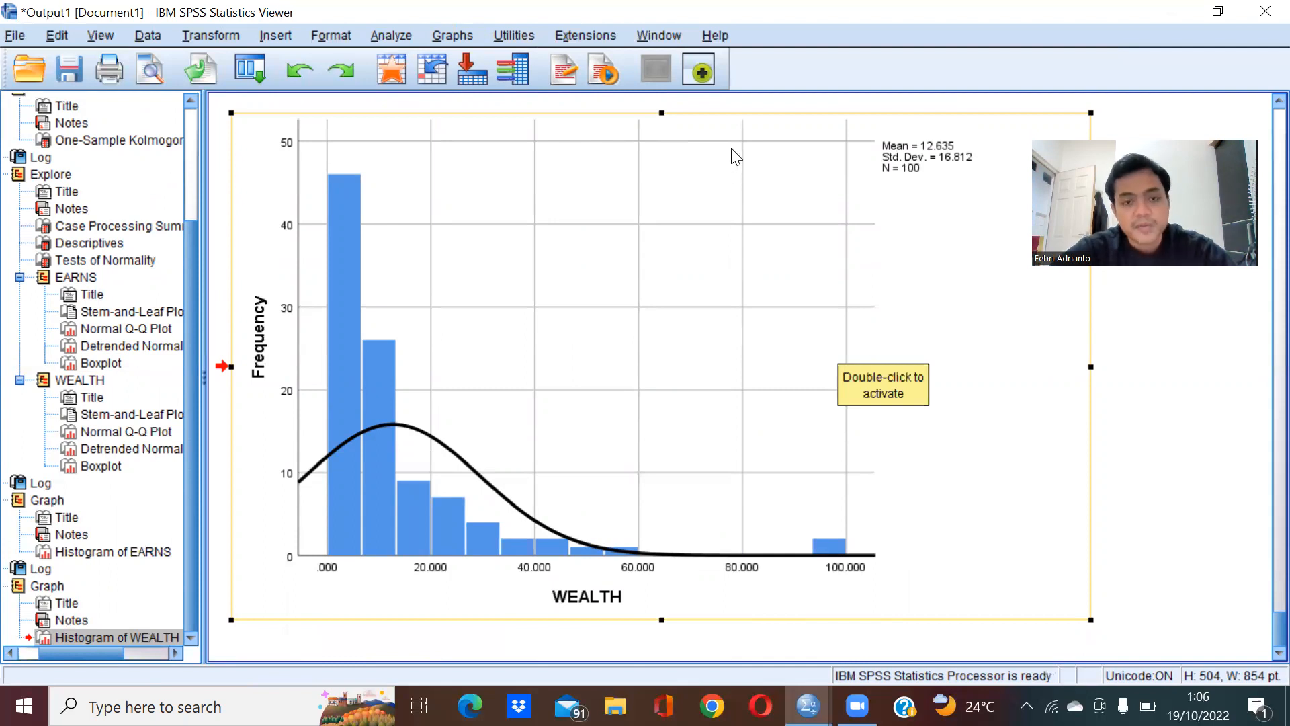
# - Start computing a new variable with the target name sqrtEARNS
pyautogui.click(217, 39)
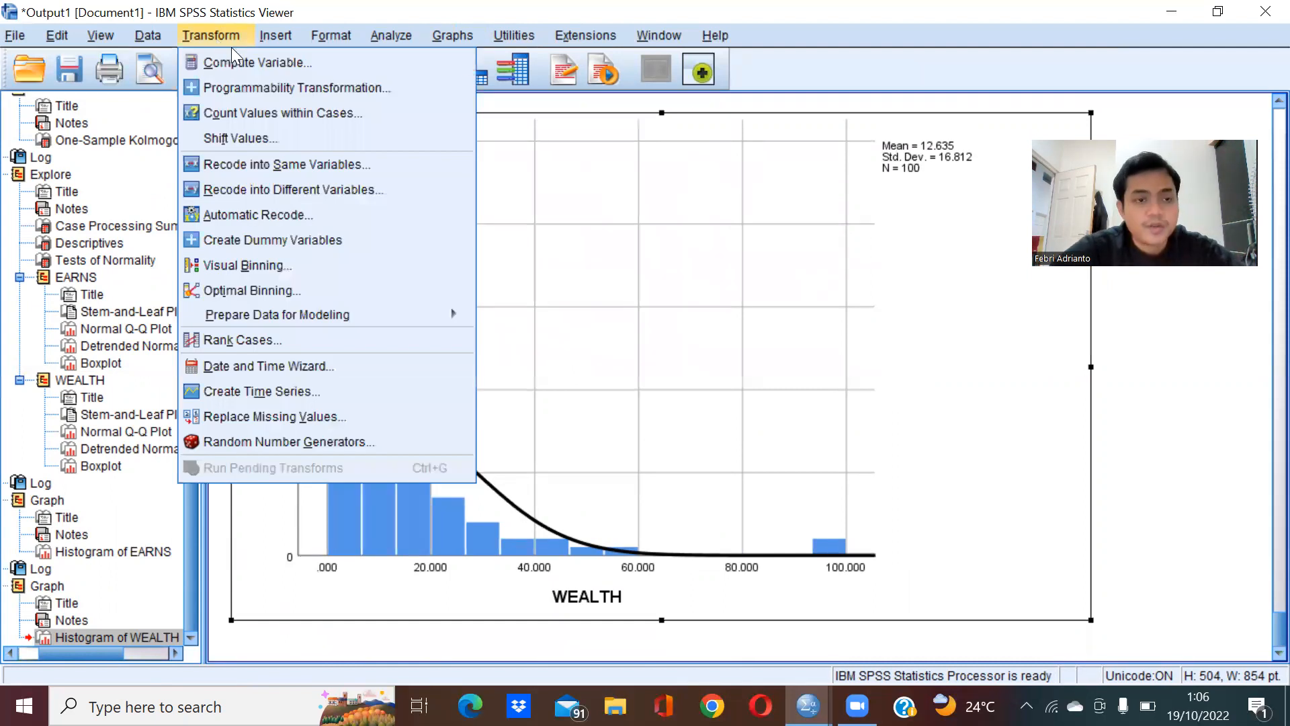
pyautogui.click(252, 71)
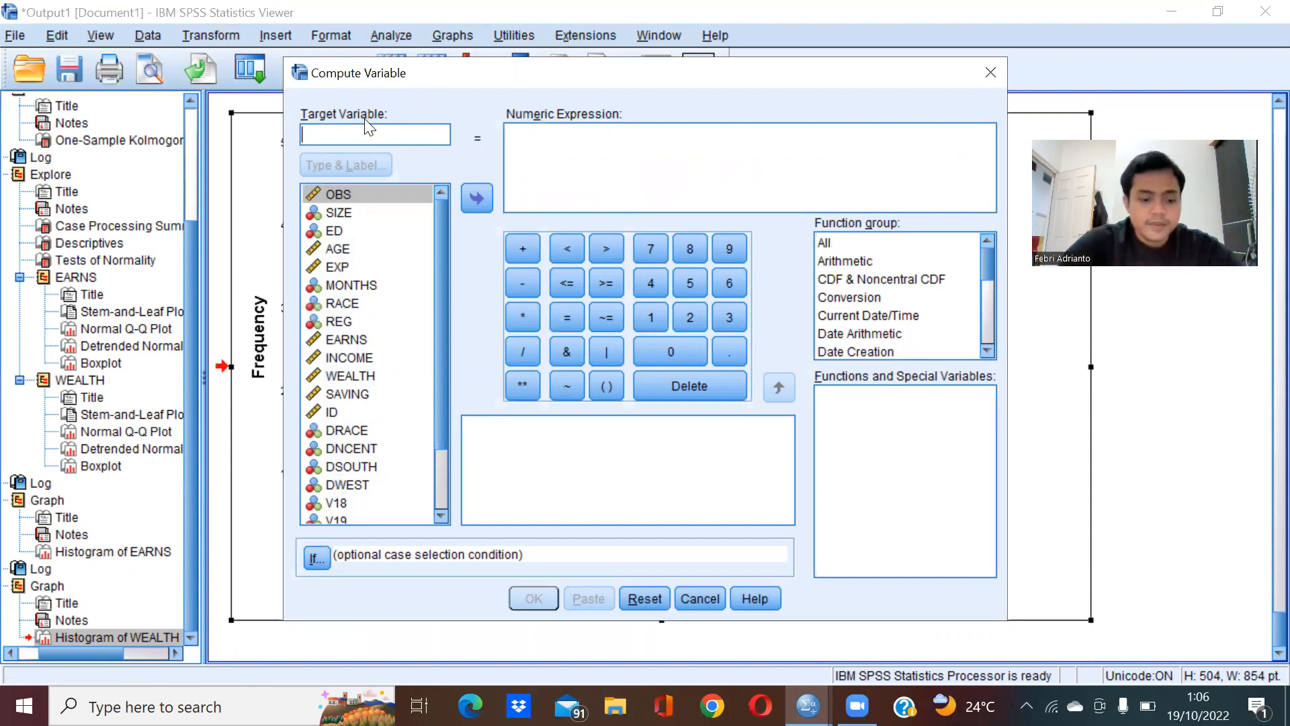
pyautogui.write('sq')
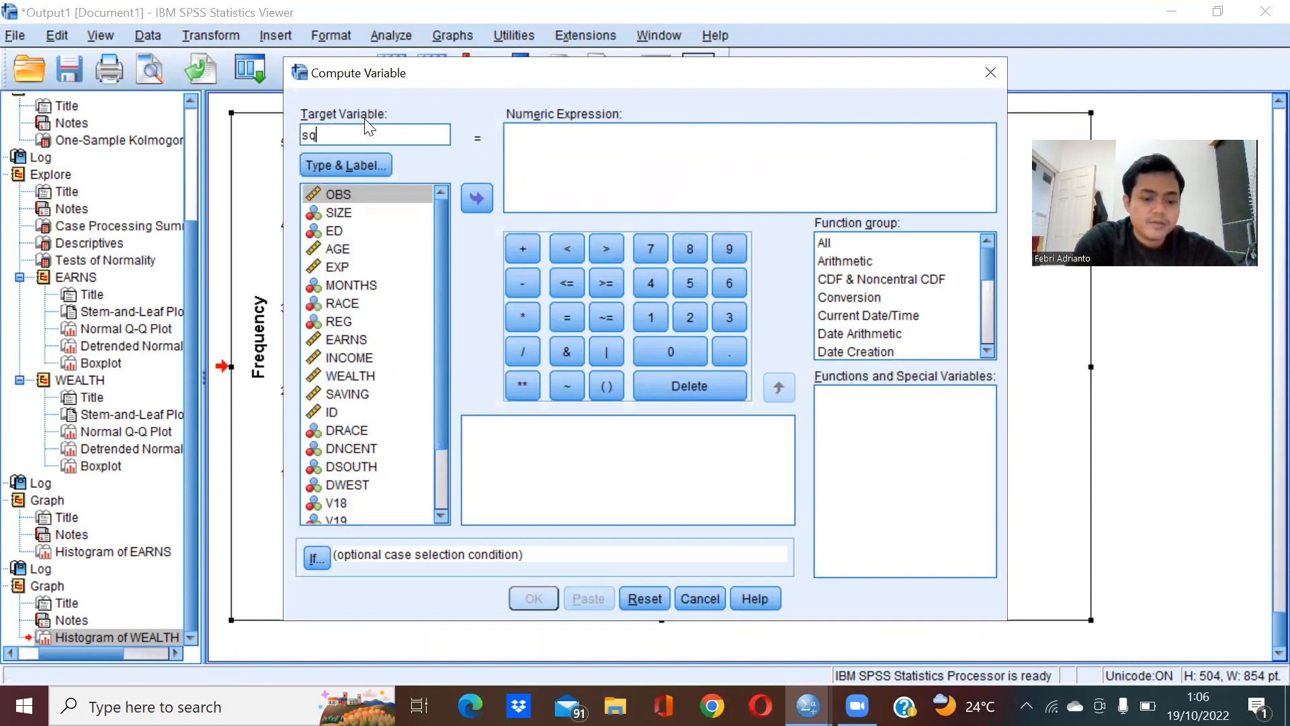
pyautogui.write('rtEARNS')
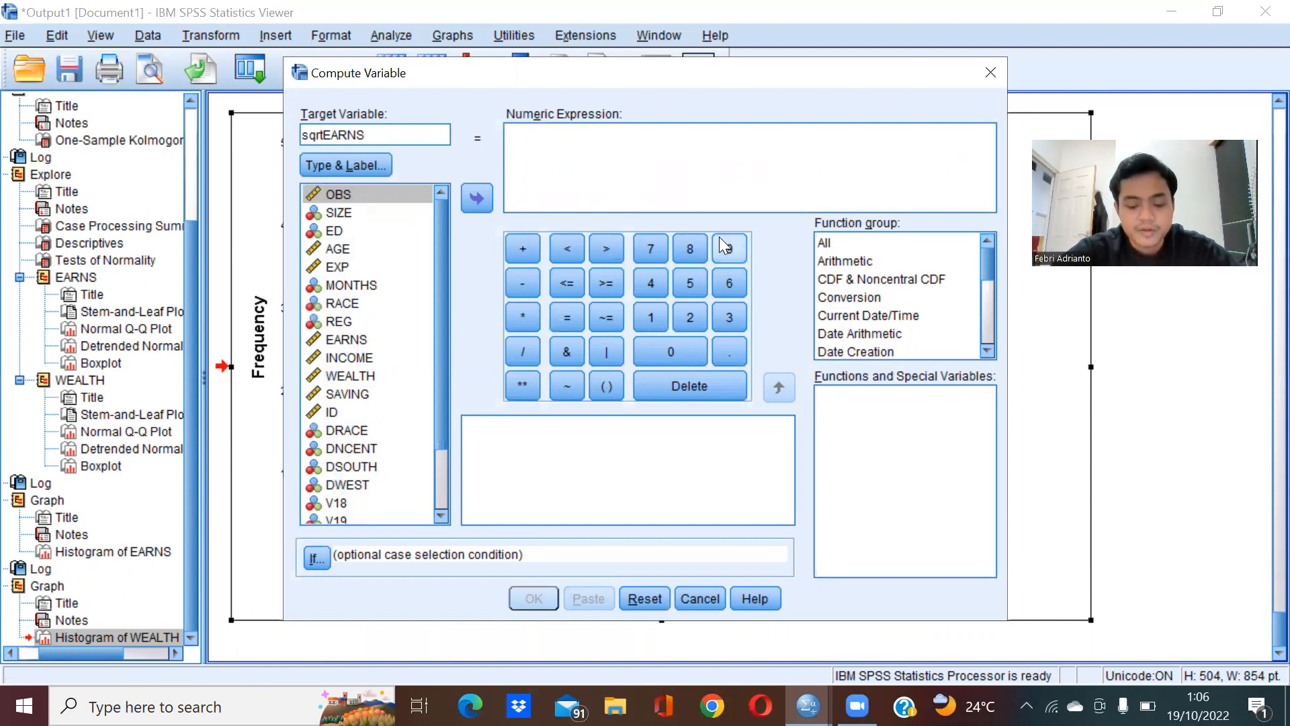
# - Find the Sqrt function among all functions and insert it into the numeric expression
pyautogui.click(863, 248)
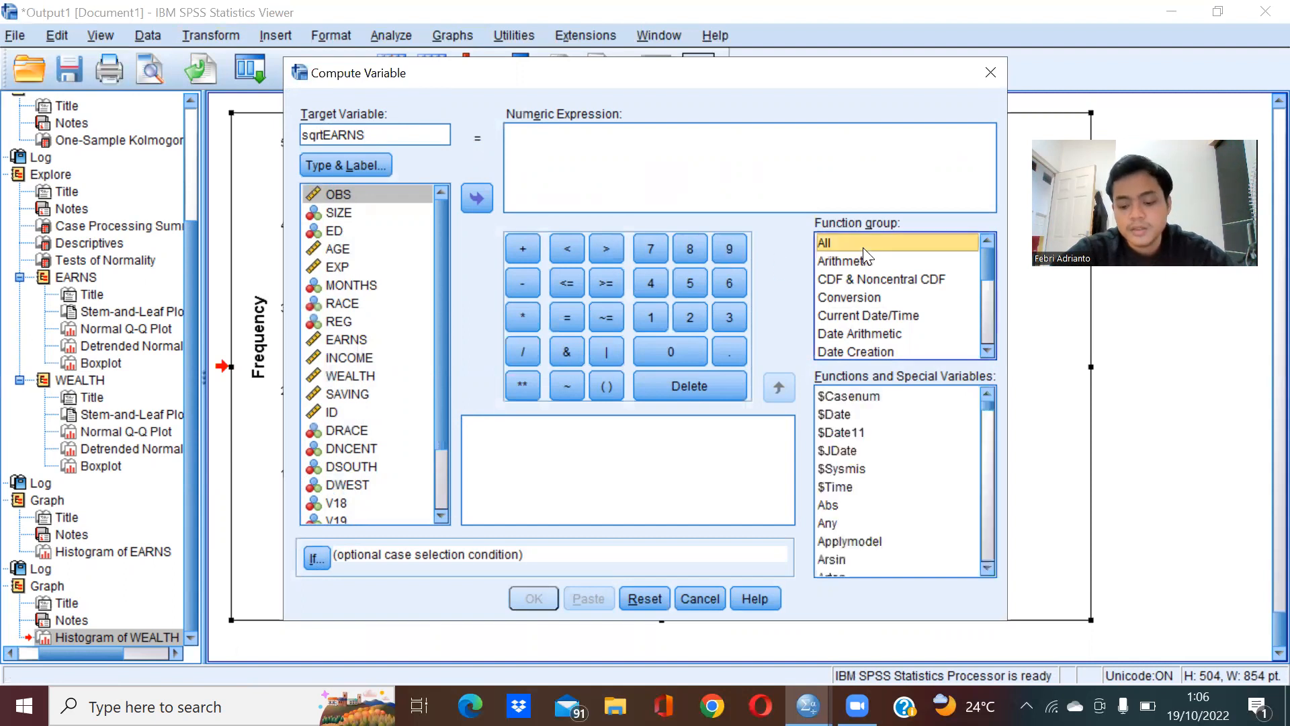
pyautogui.click(870, 398)
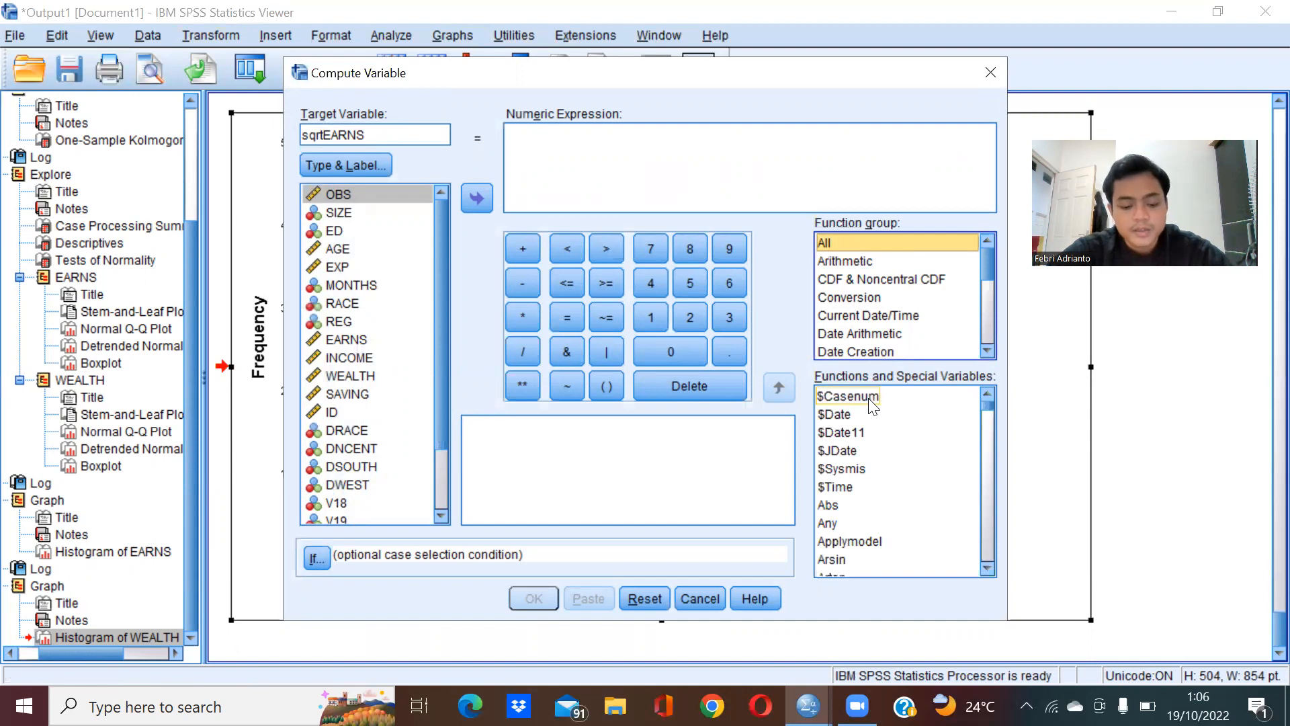
pyautogui.click(881, 471)
pyautogui.scroll(-8, 884, 472)
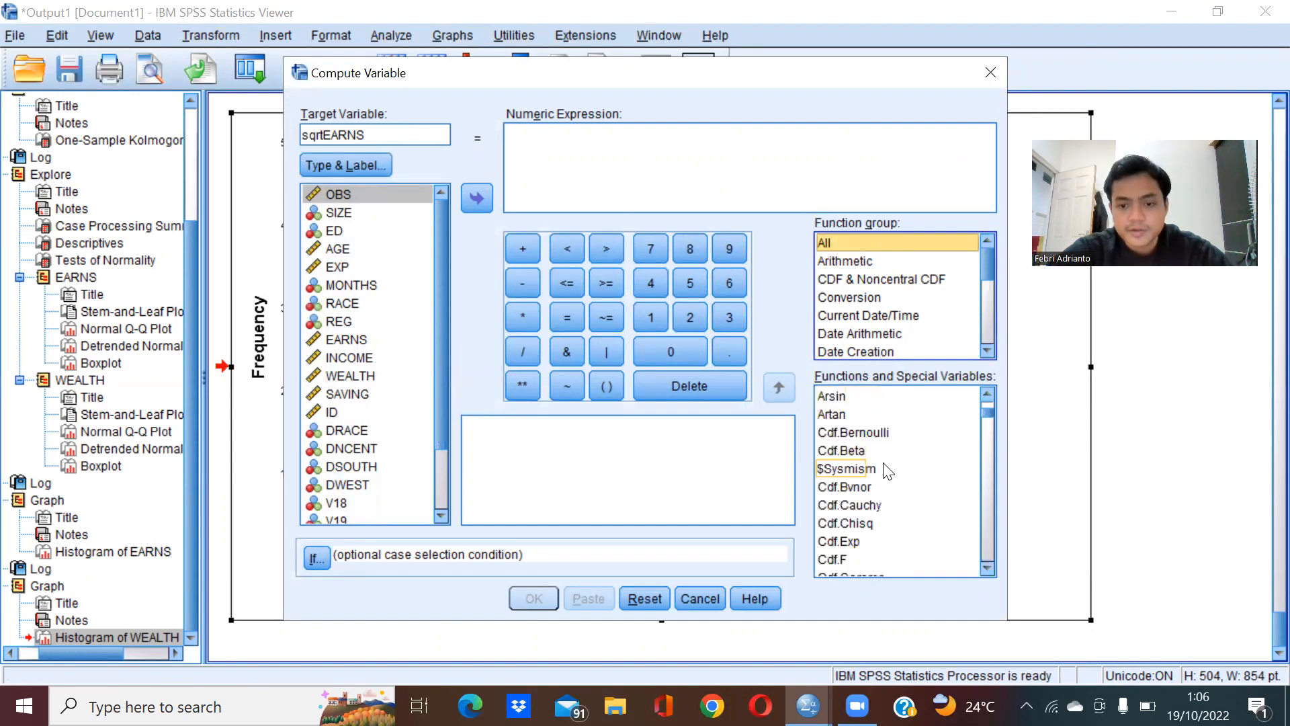
pyautogui.scroll(-10, 884, 471)
pyautogui.scroll(-12, 885, 472)
pyautogui.scroll(-15, 884, 471)
pyautogui.scroll(-2, 885, 471)
pyautogui.scroll(9, 885, 472)
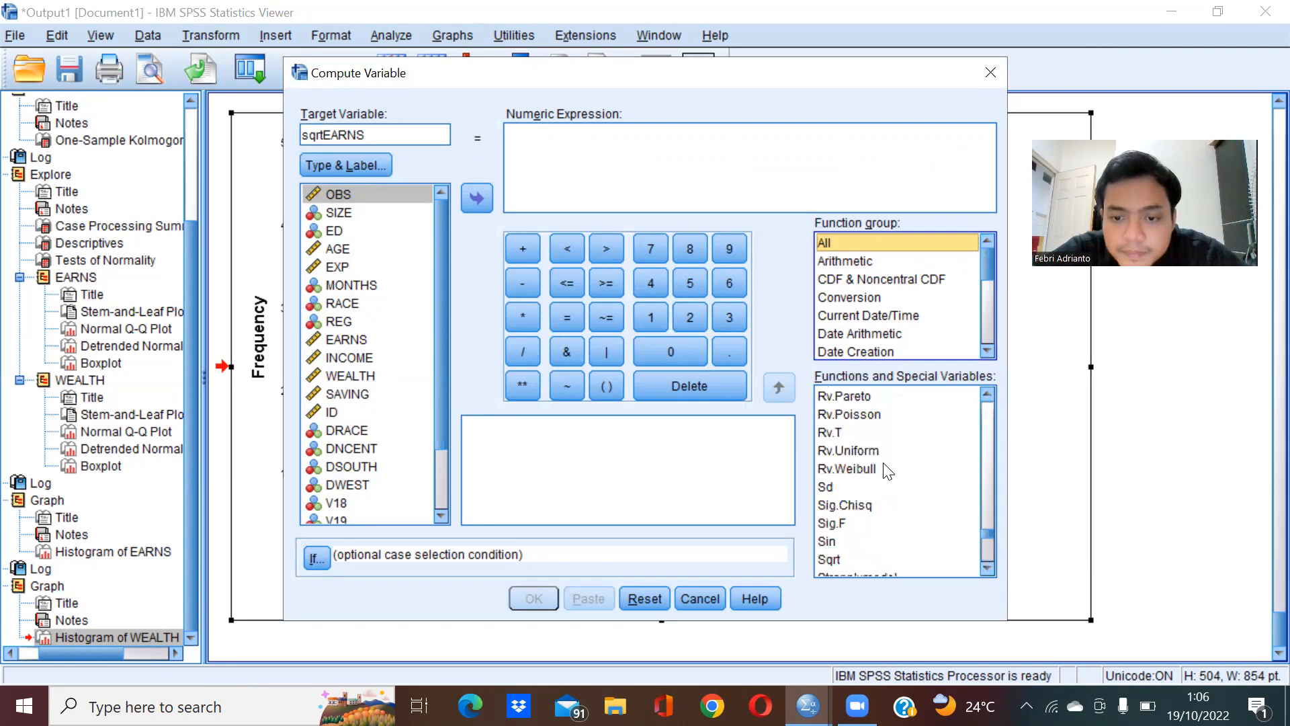
pyautogui.click(831, 558)
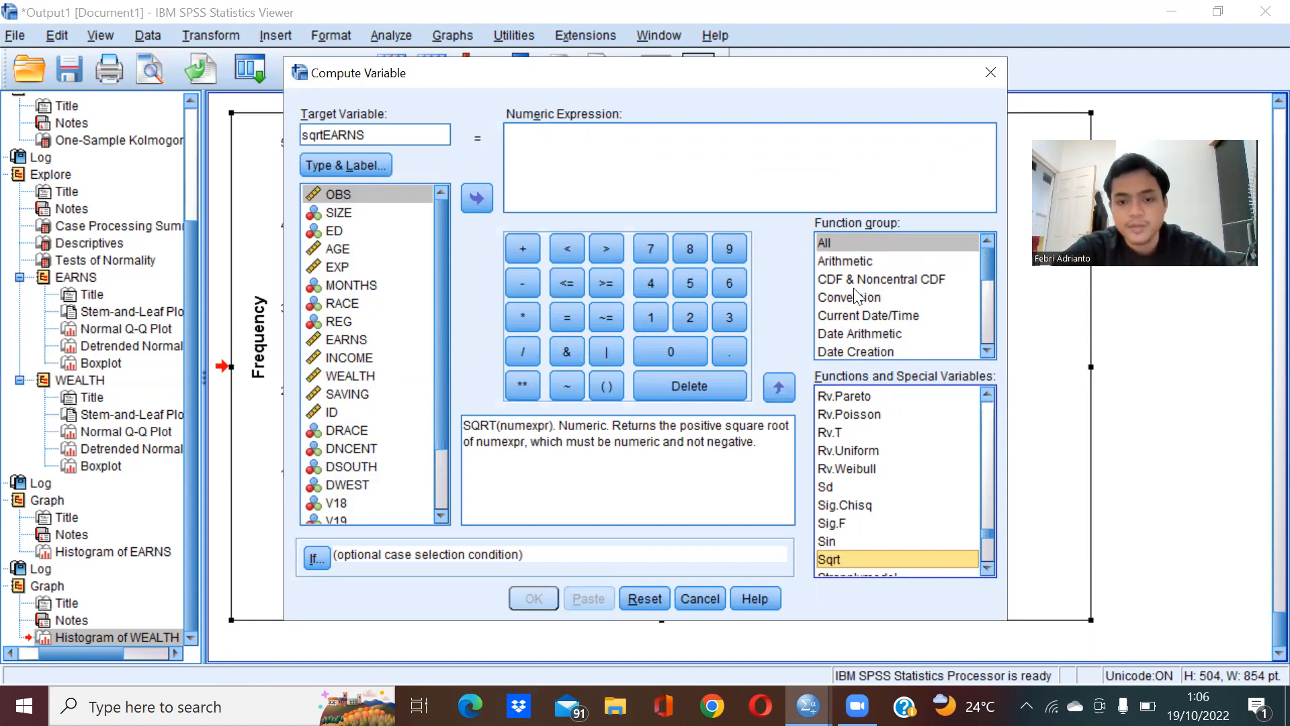
pyautogui.click(781, 388)
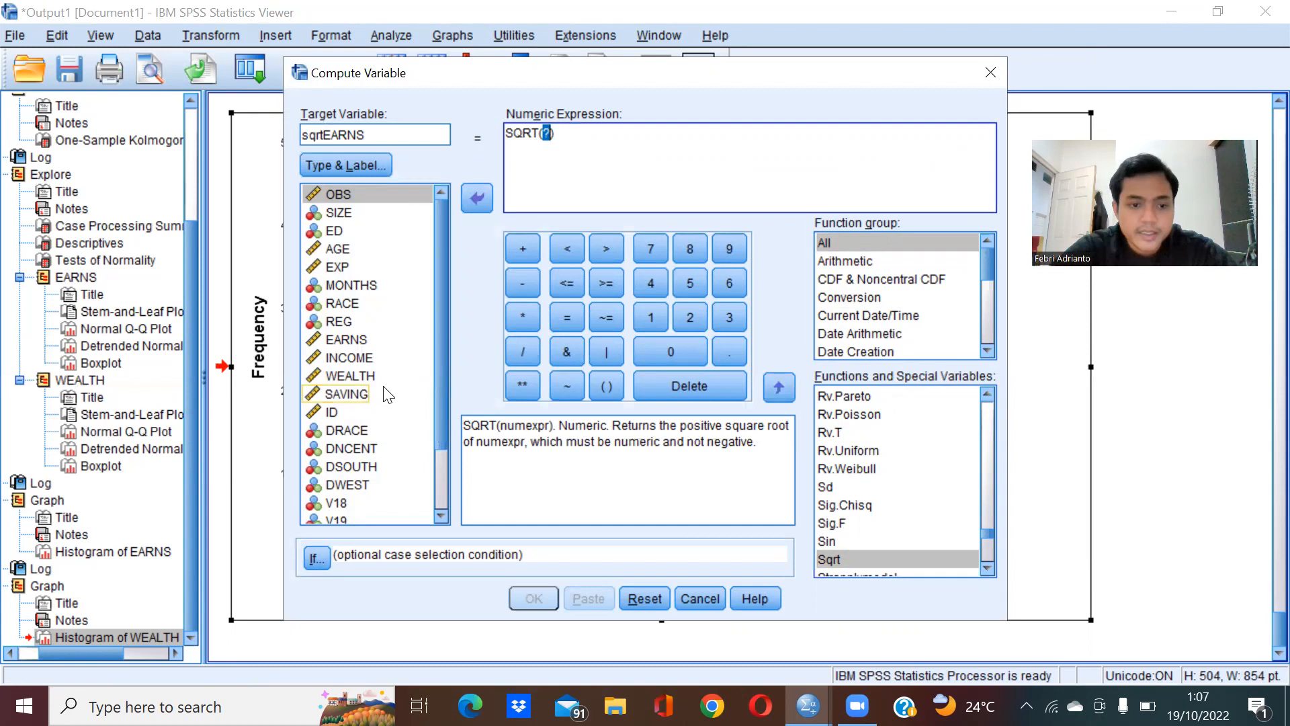
# - Make EARNS the argument of the square root function and run the computation
pyautogui.click(359, 339)
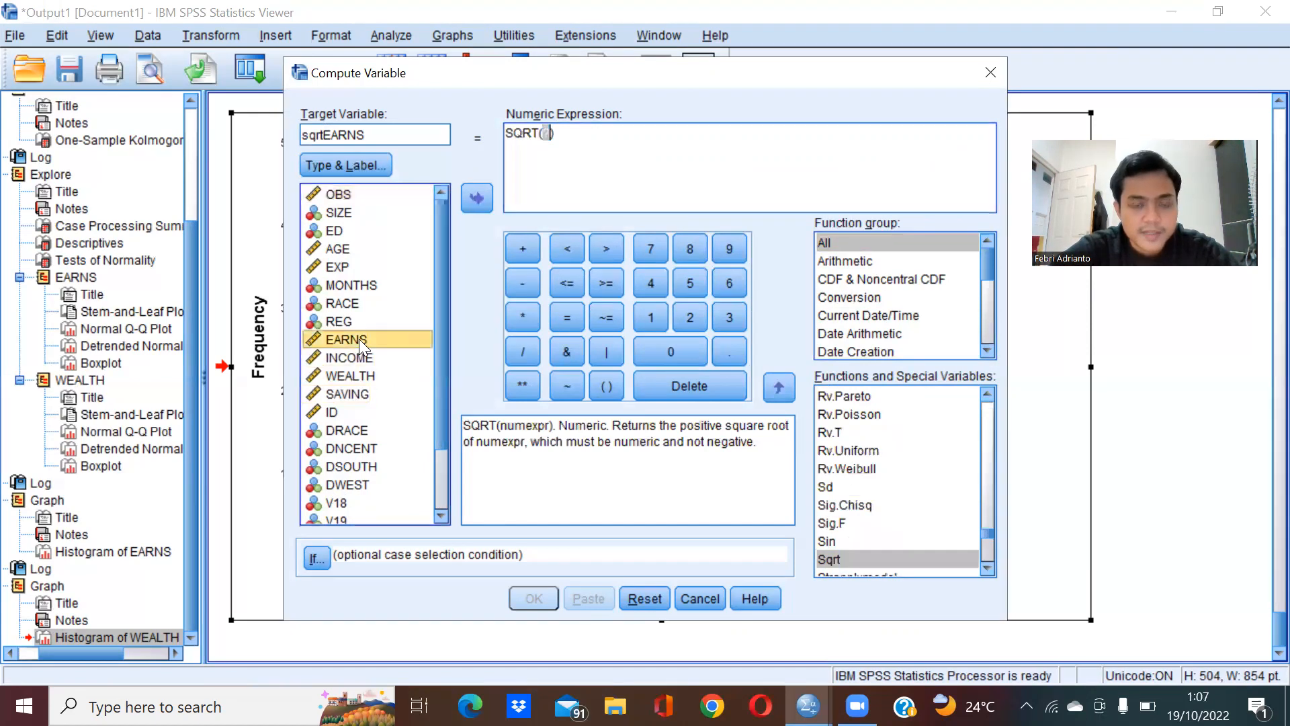
pyautogui.click(476, 198)
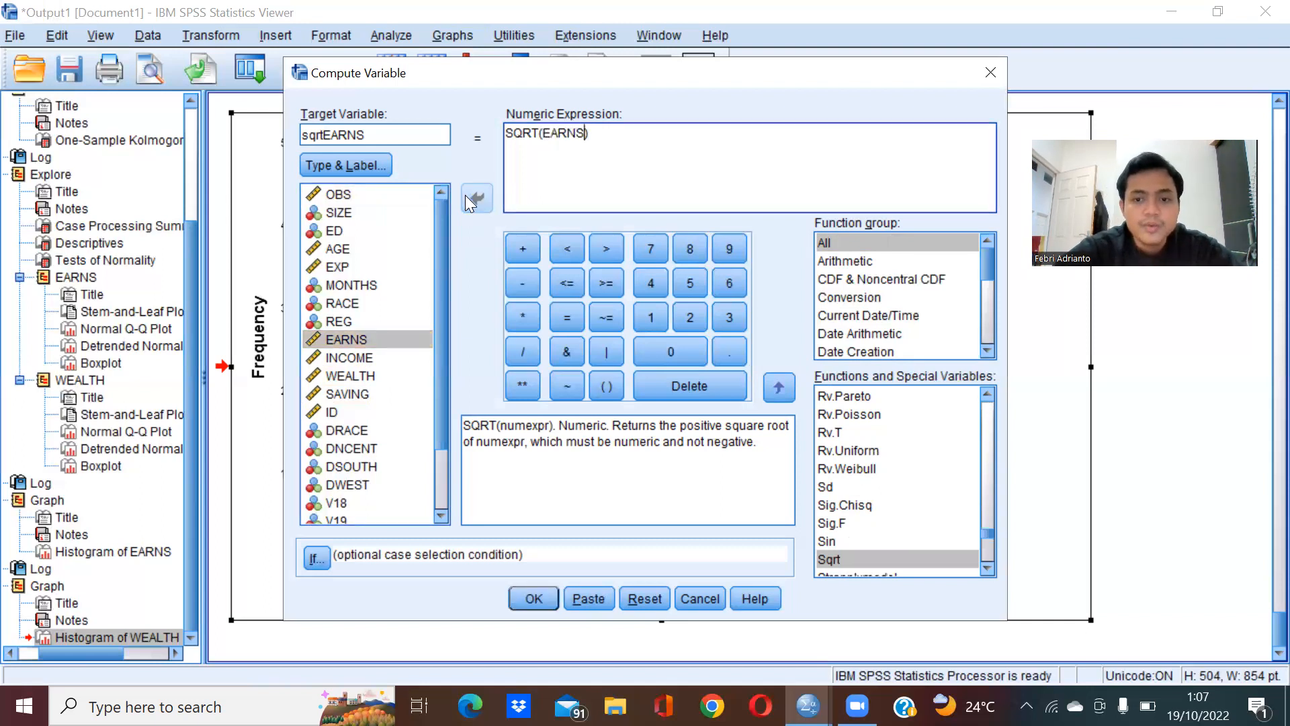
pyautogui.click(540, 596)
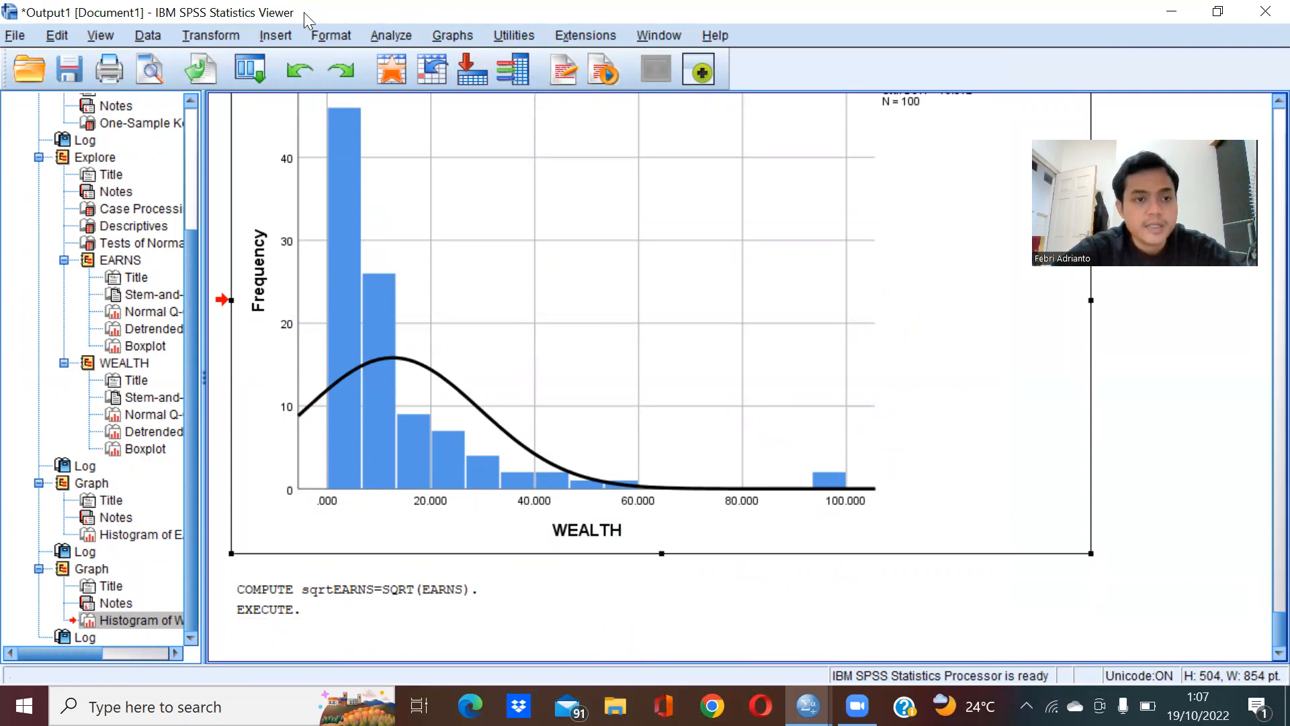
# - Start another variable computation and change the target variable name to sqrtWEALTH
pyautogui.click(225, 34)
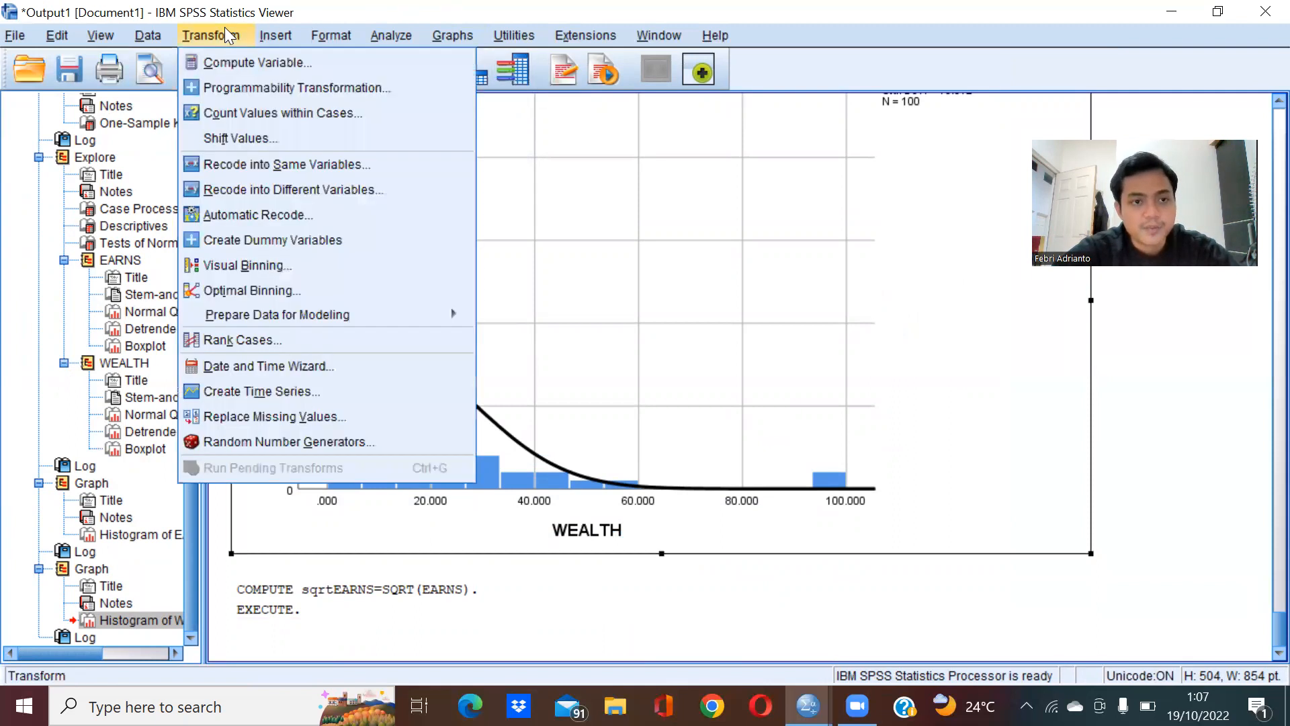
pyautogui.click(250, 64)
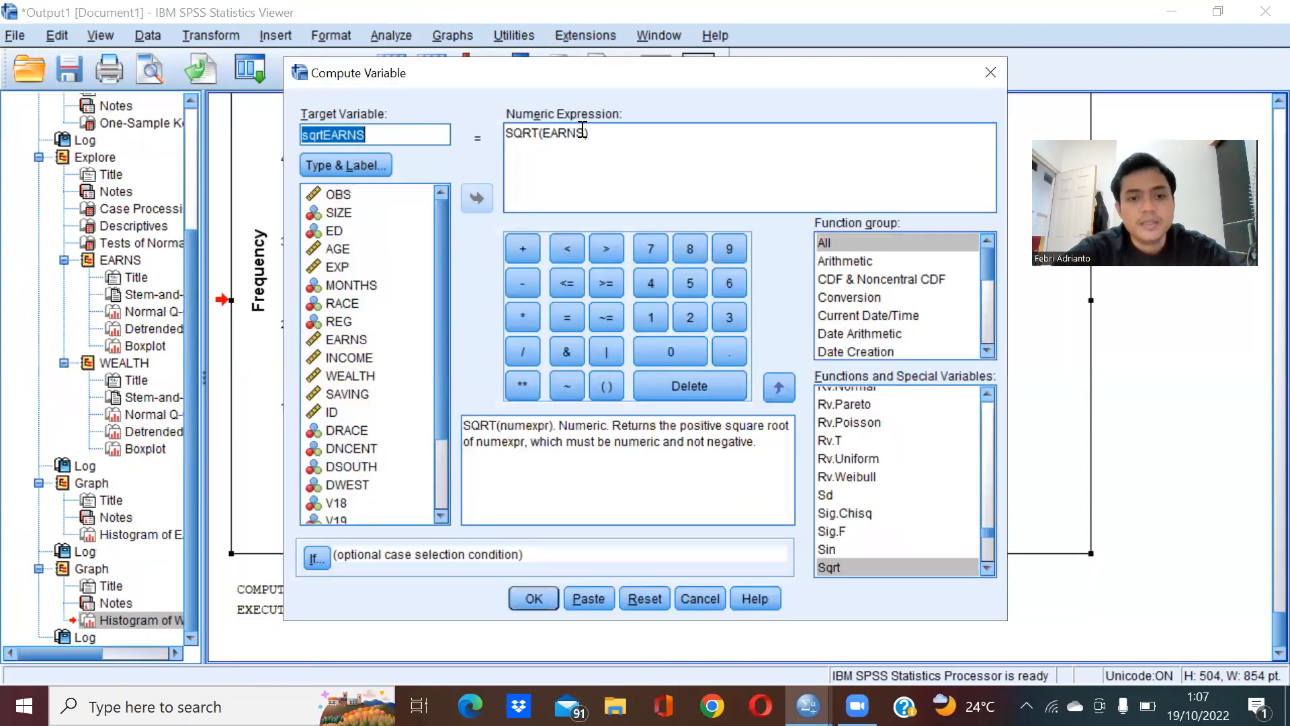
pyautogui.moveTo(589, 133)
pyautogui.mouseDown()
pyautogui.moveTo(563, 133)
pyautogui.moveTo(584, 134)
pyautogui.mouseUp()
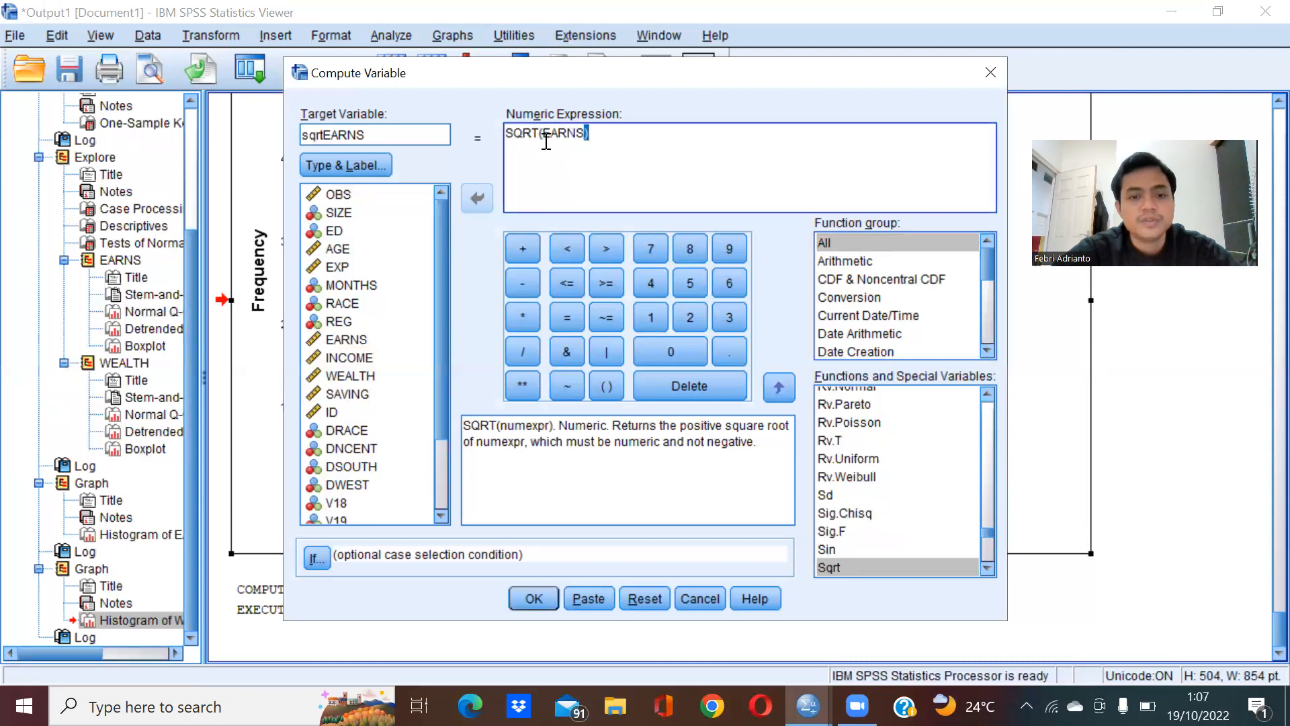
pyautogui.doubleClick(546, 138)
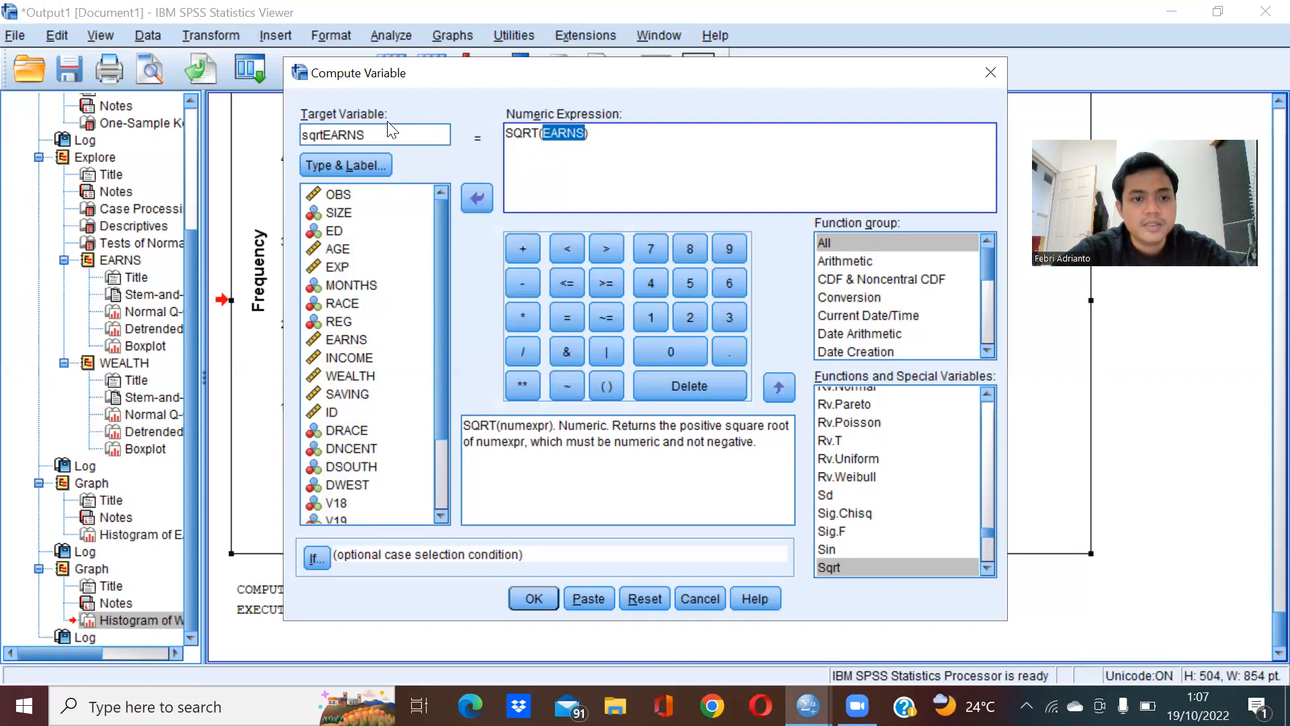
pyautogui.moveTo(375, 135); pyautogui.dragTo(322, 138)
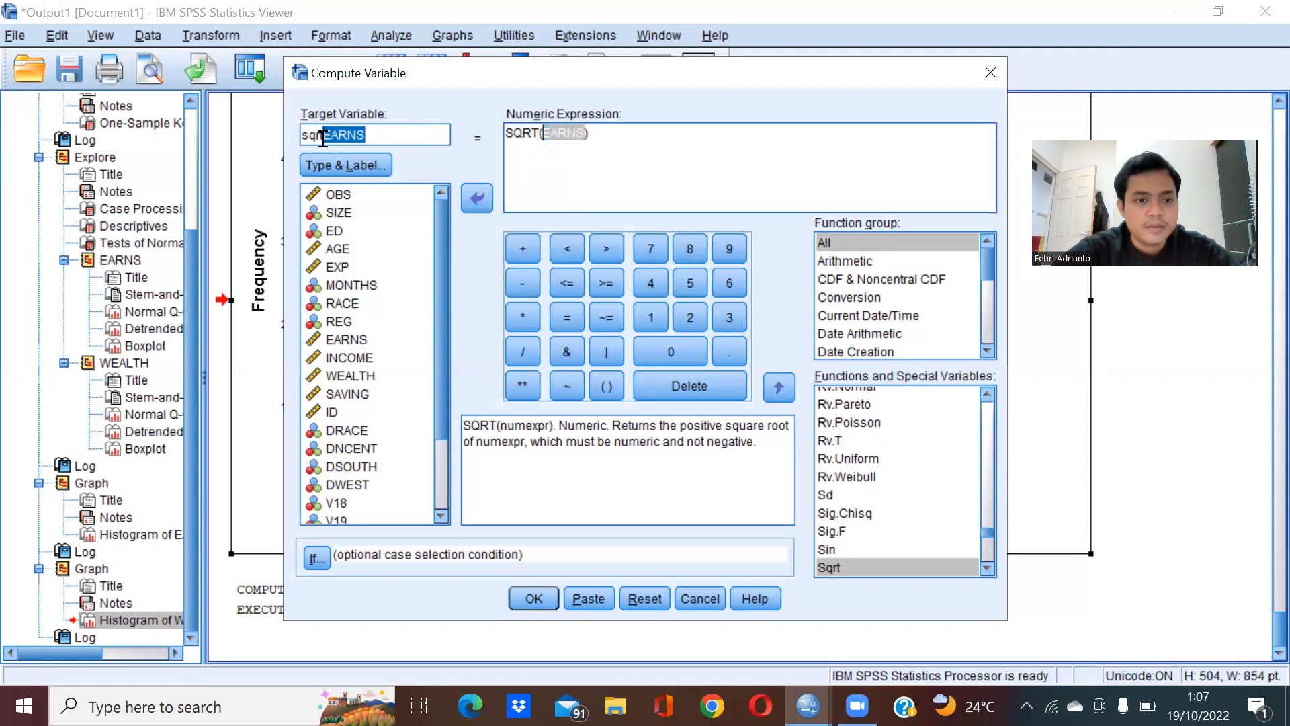
pyautogui.press('BackSpace')
pyautogui.write('w')
pyautogui.press('BackSpace')
pyautogui.write('WEALTH')
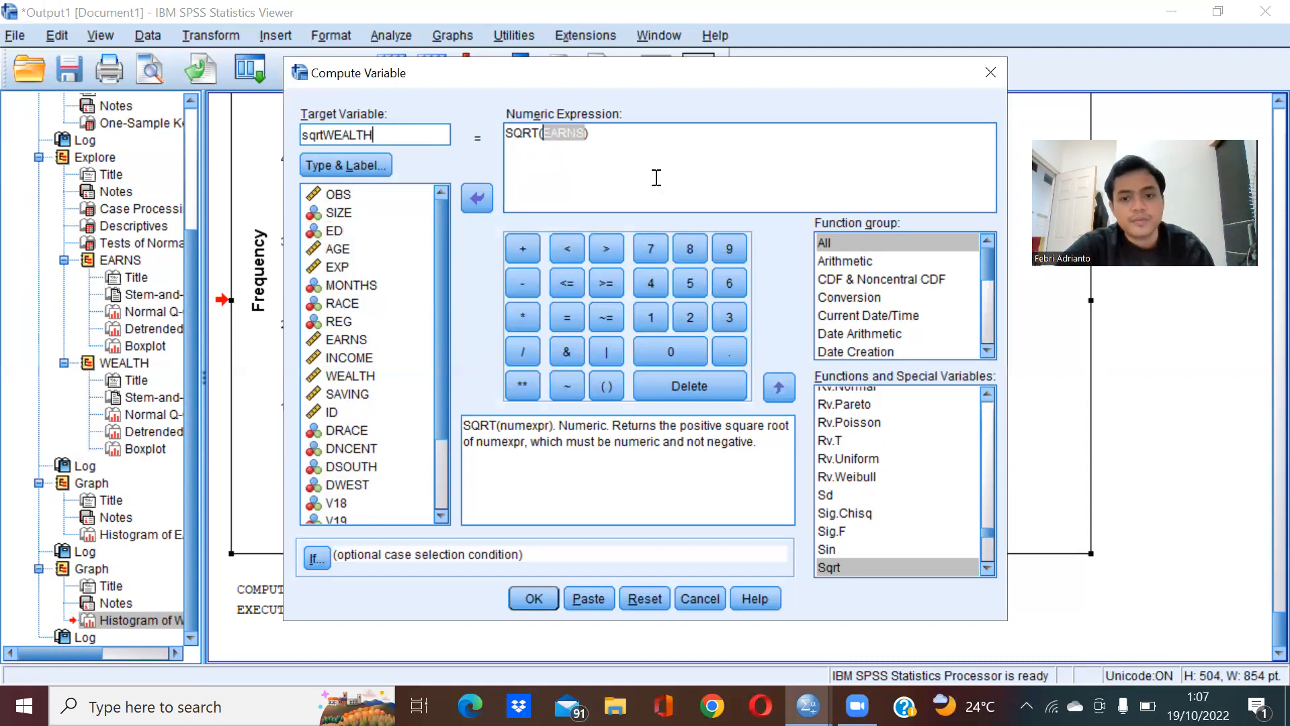
# - Clear the previous SQRT(EARNS) formula from the numeric expression for sqrtWEALTH
pyautogui.click(845, 249)
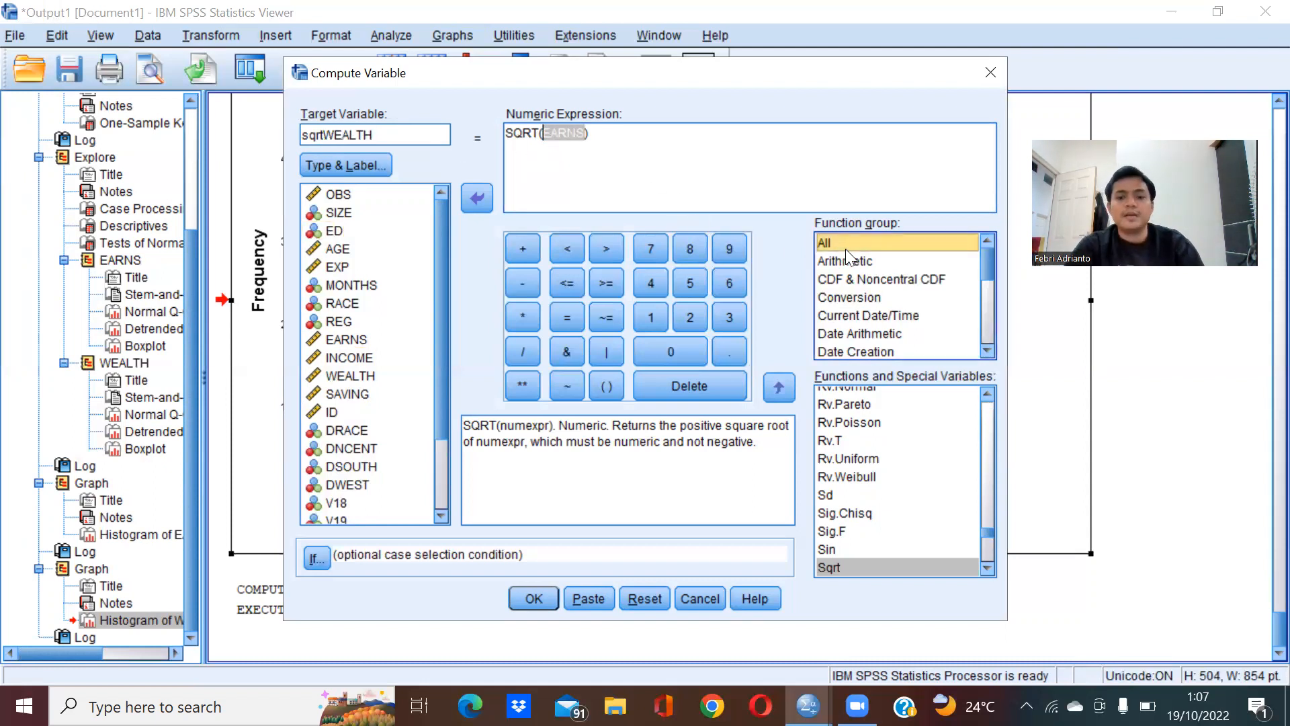
pyautogui.click(898, 563)
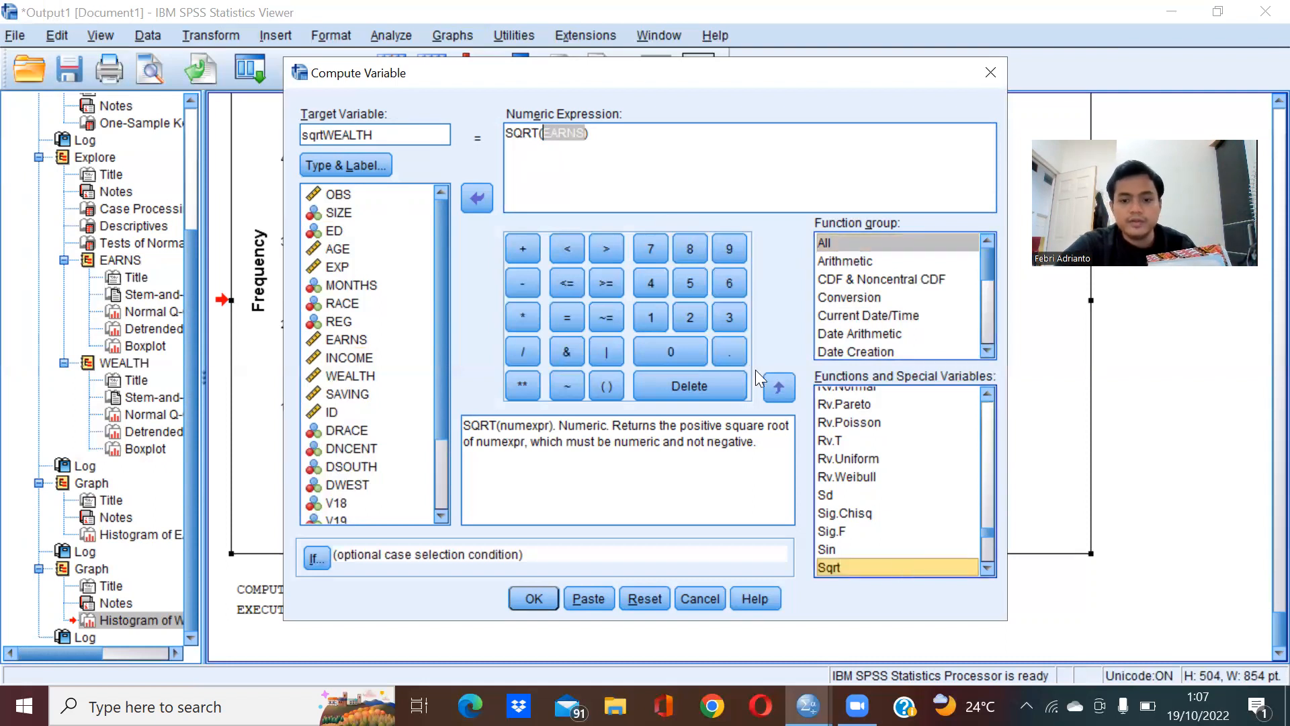
pyautogui.click(621, 142)
pyautogui.press('BackSpace')
pyautogui.press('BackSpace')
pyautogui.press('BackSpace')
pyautogui.press('BackSpace')
pyautogui.press('BackSpace')
pyautogui.press('BackSpace')
pyautogui.press('BackSpace')
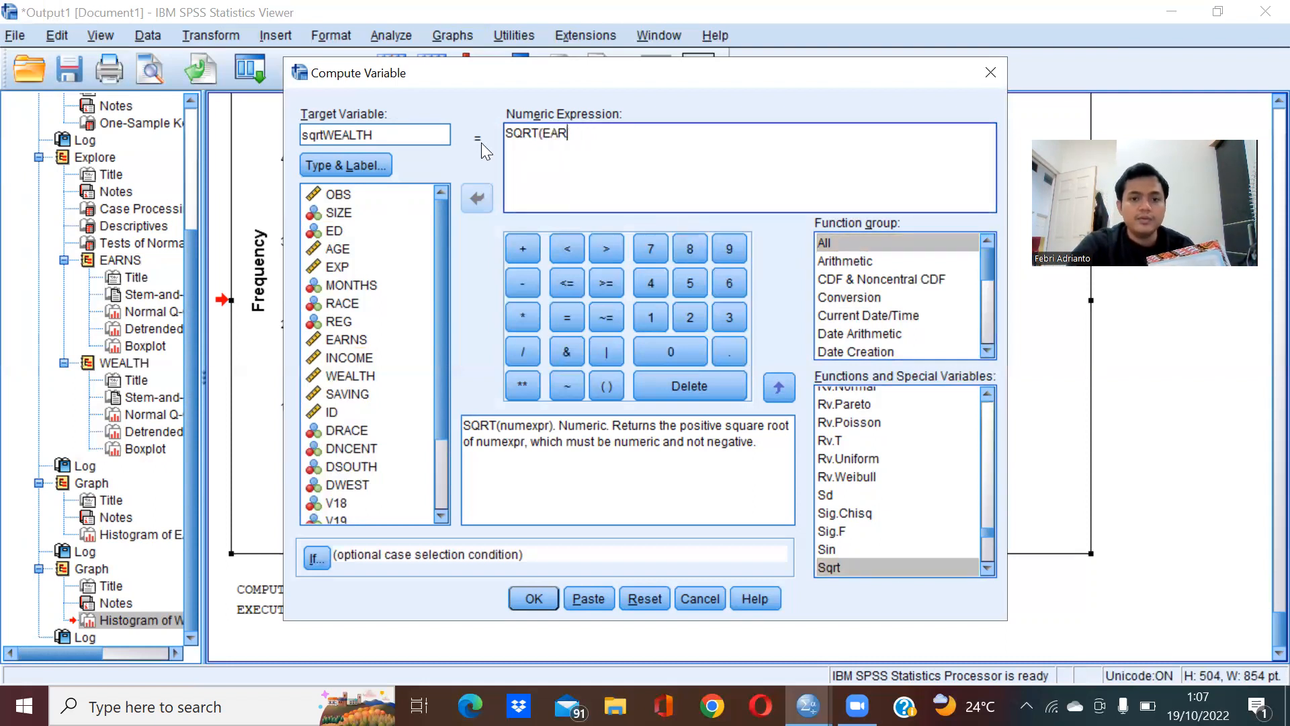
pyautogui.press('BackSpace')
pyautogui.press('BackSpace')
pyautogui.press('BackSpace')
pyautogui.press('BackSpace')
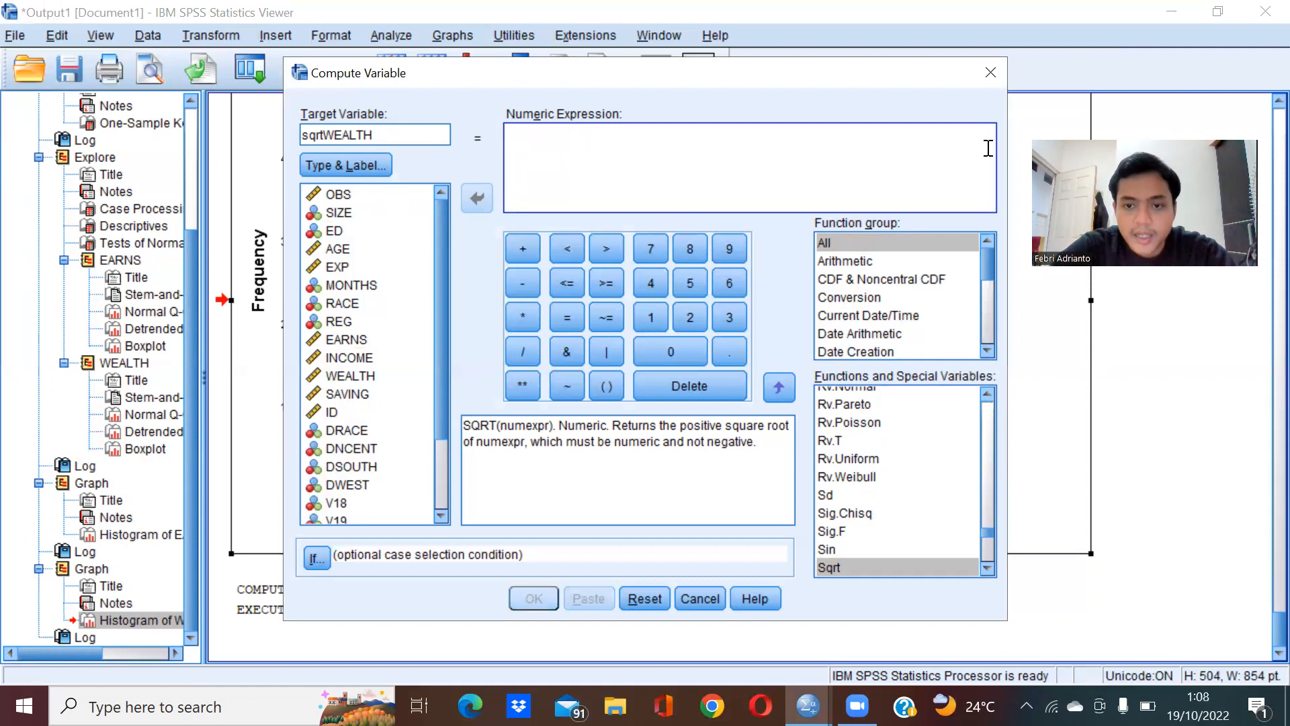
# - Insert the Sqrt function with WEALTH as its argument and run the sqrtWEALTH computation
pyautogui.click(838, 237)
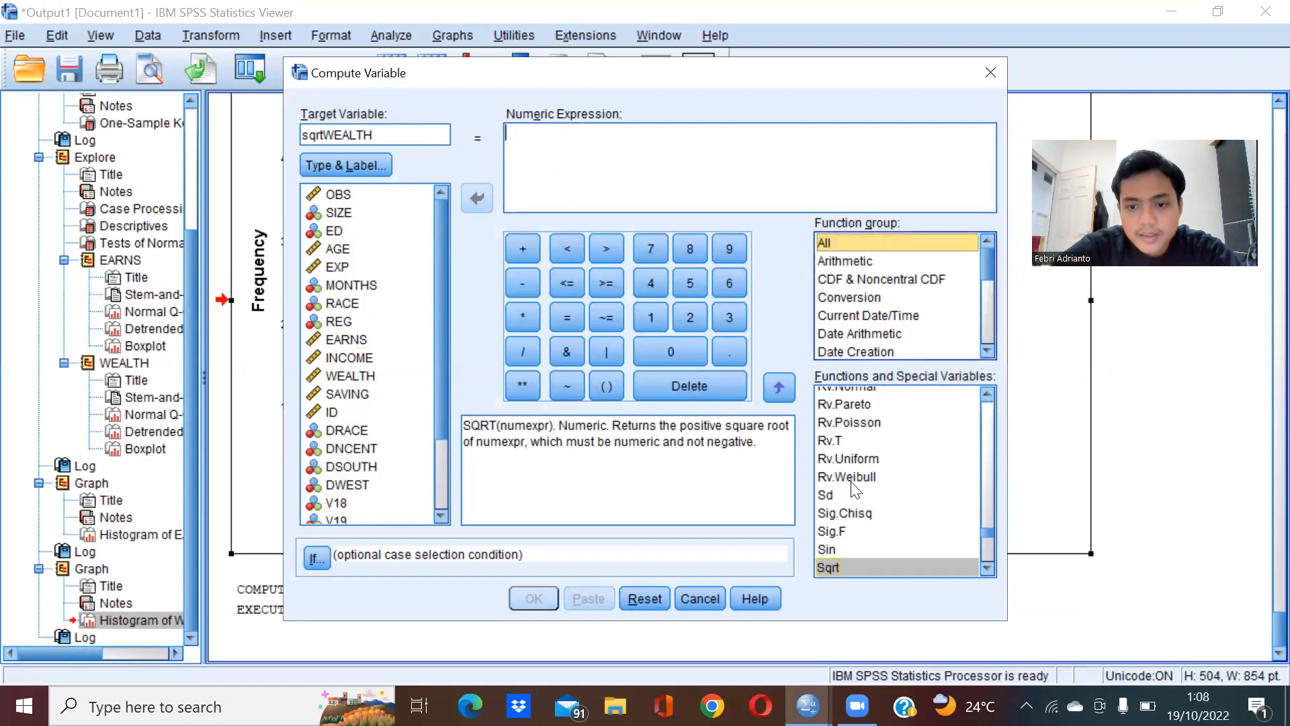
pyautogui.click(863, 564)
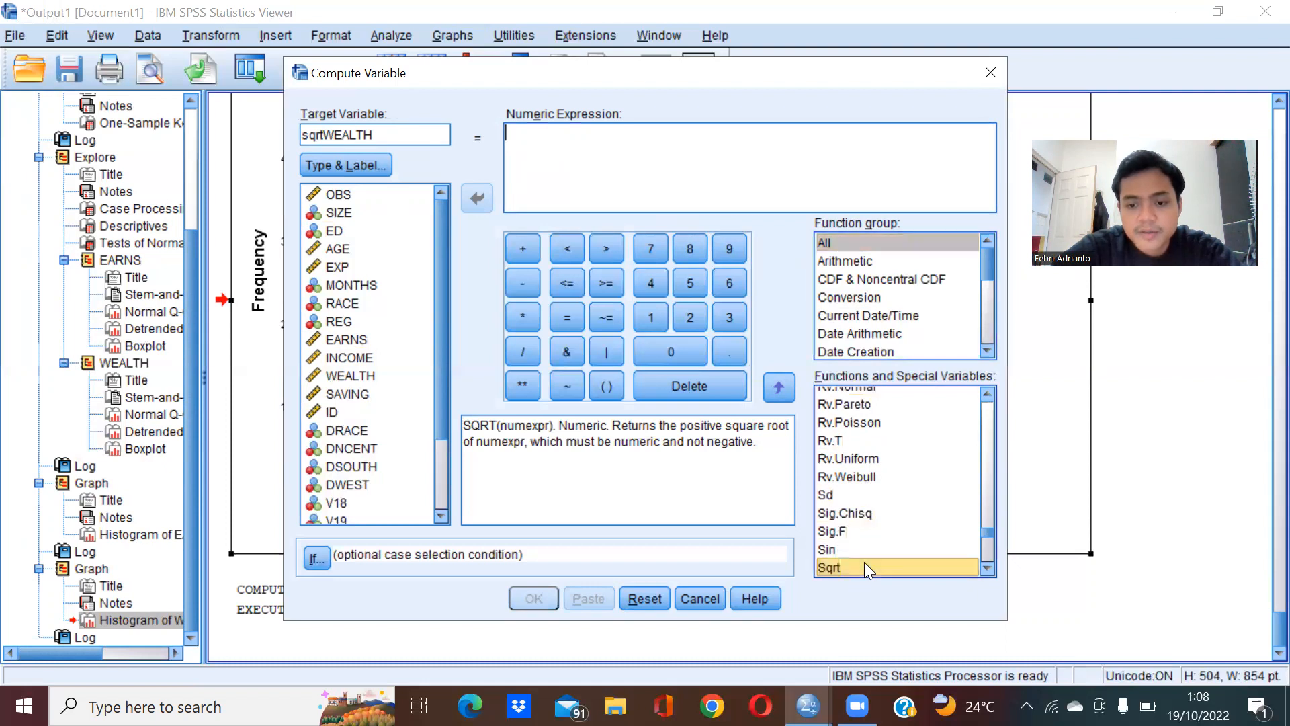
pyautogui.click(780, 387)
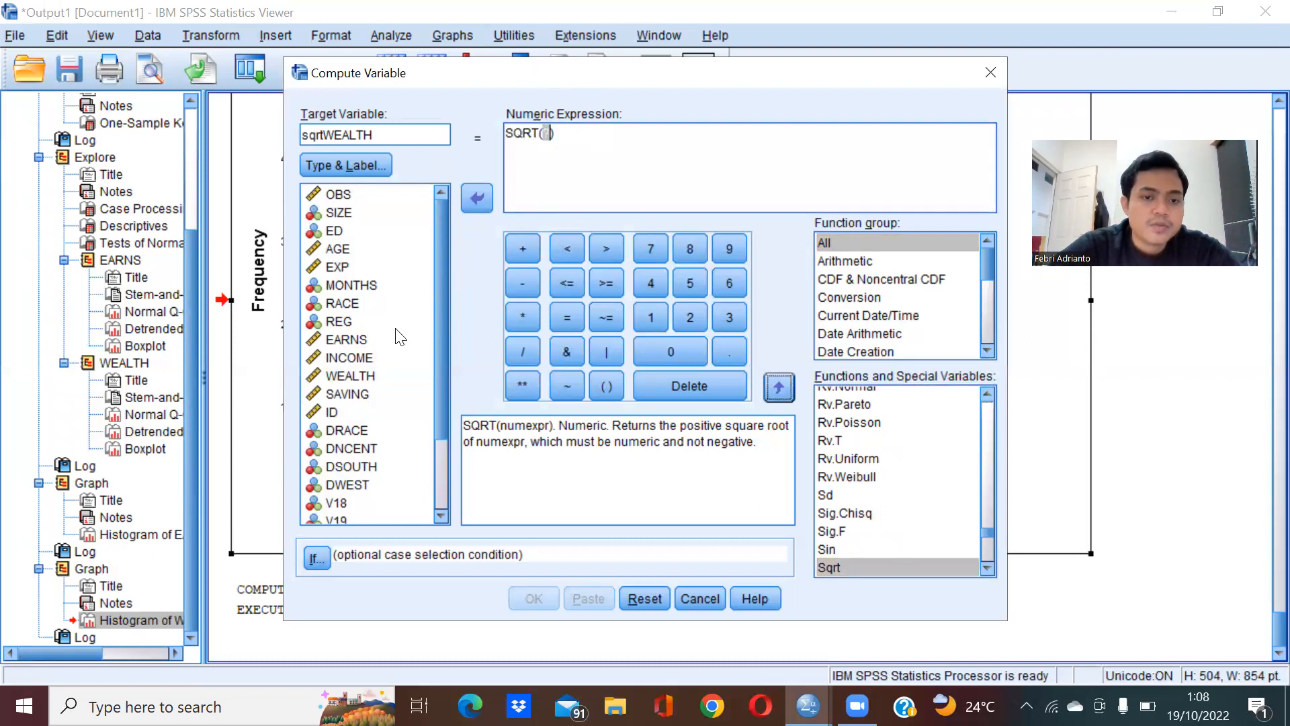
pyautogui.click(356, 375)
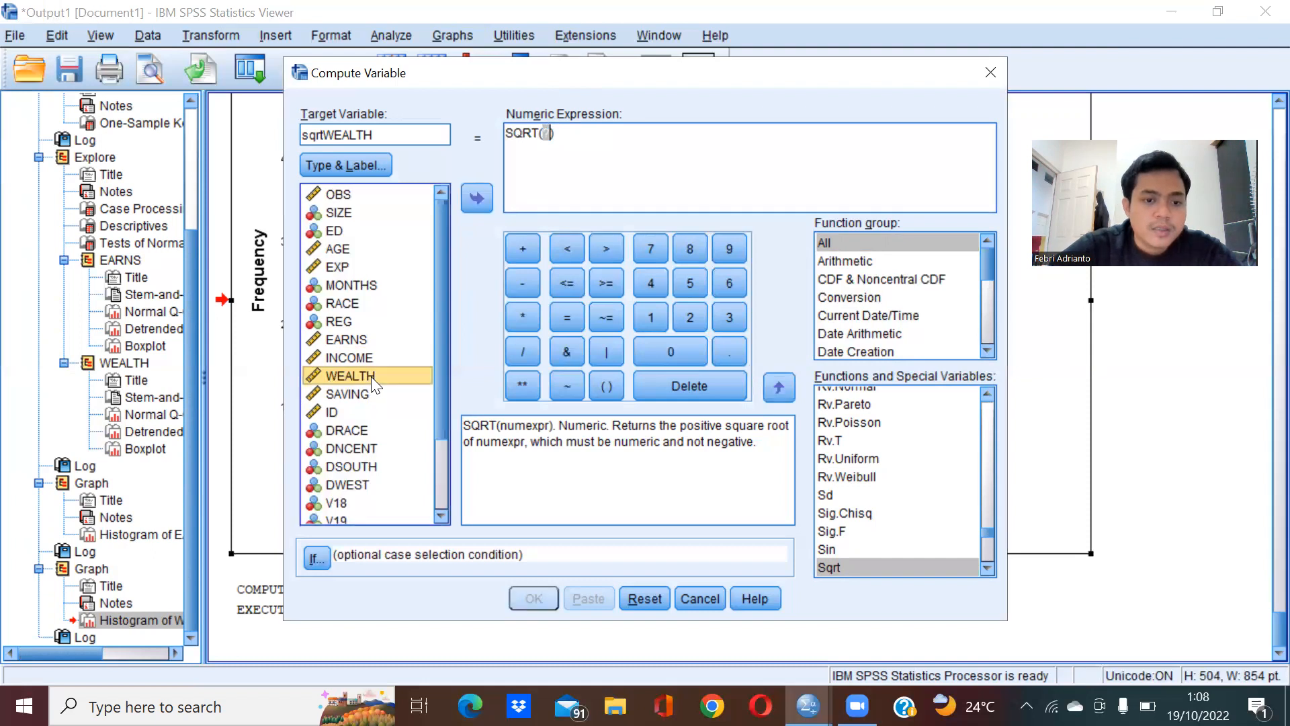
pyautogui.click(482, 196)
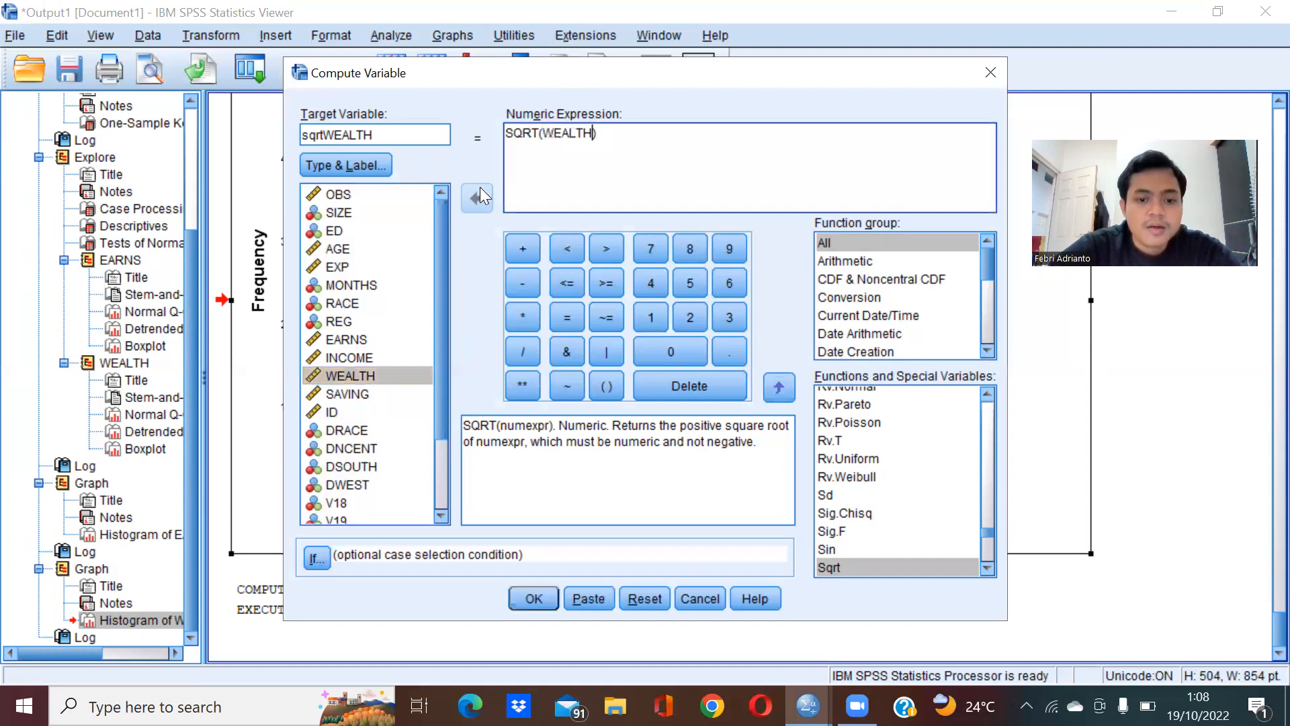
pyautogui.click(531, 597)
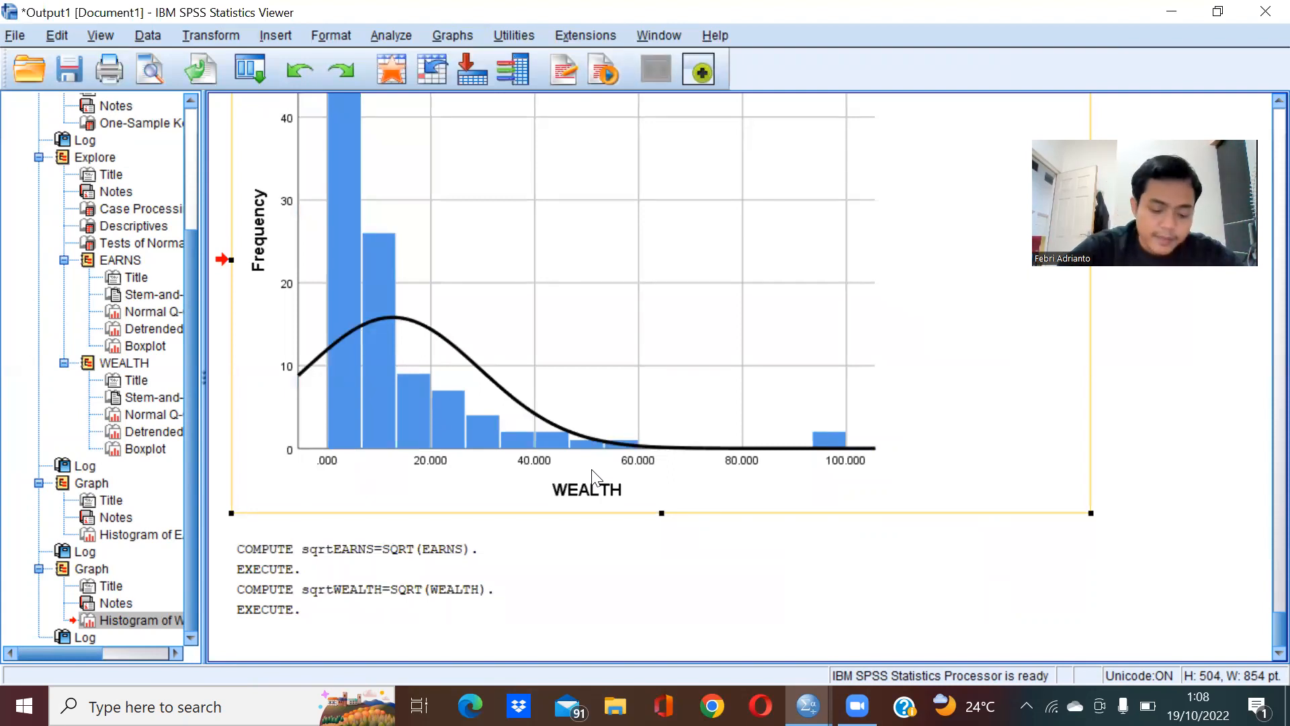
# - Open the legacy one-sample Kolmogorov-Smirnov test and remove EARNS and WEALTH from its test variables
pyautogui.click(392, 39)
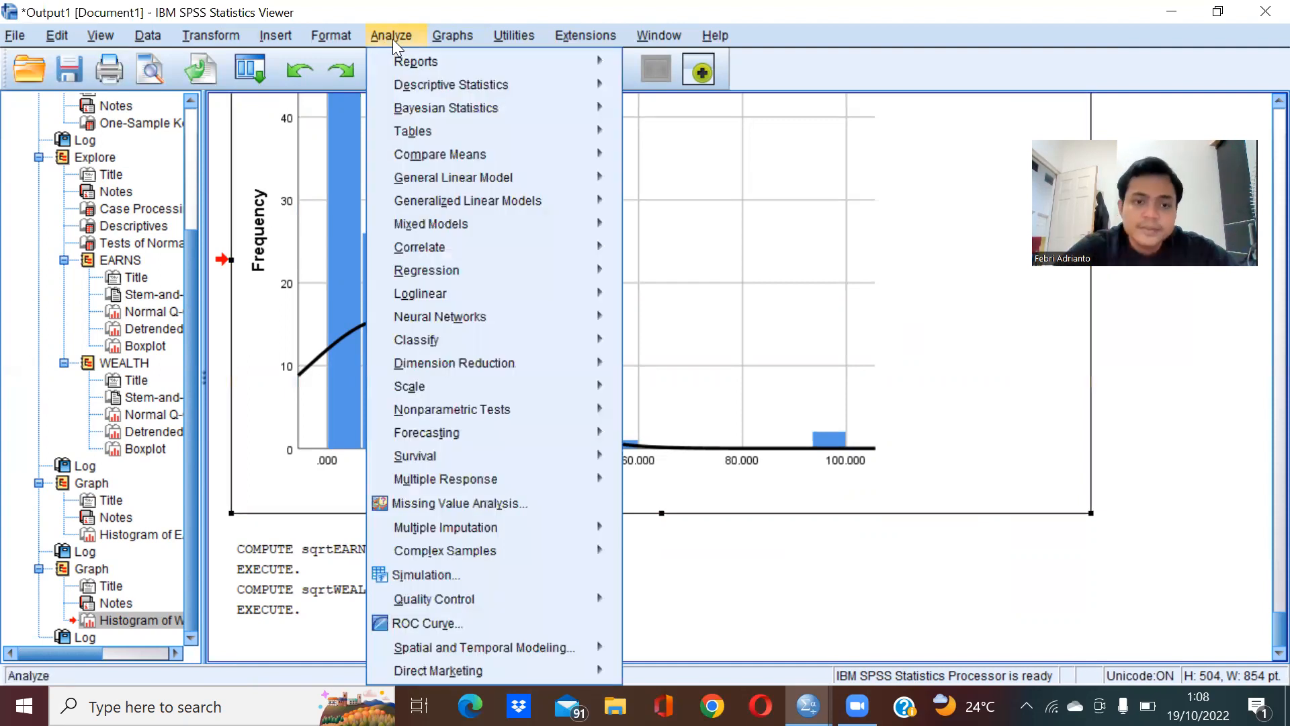
pyautogui.moveTo(473, 202)
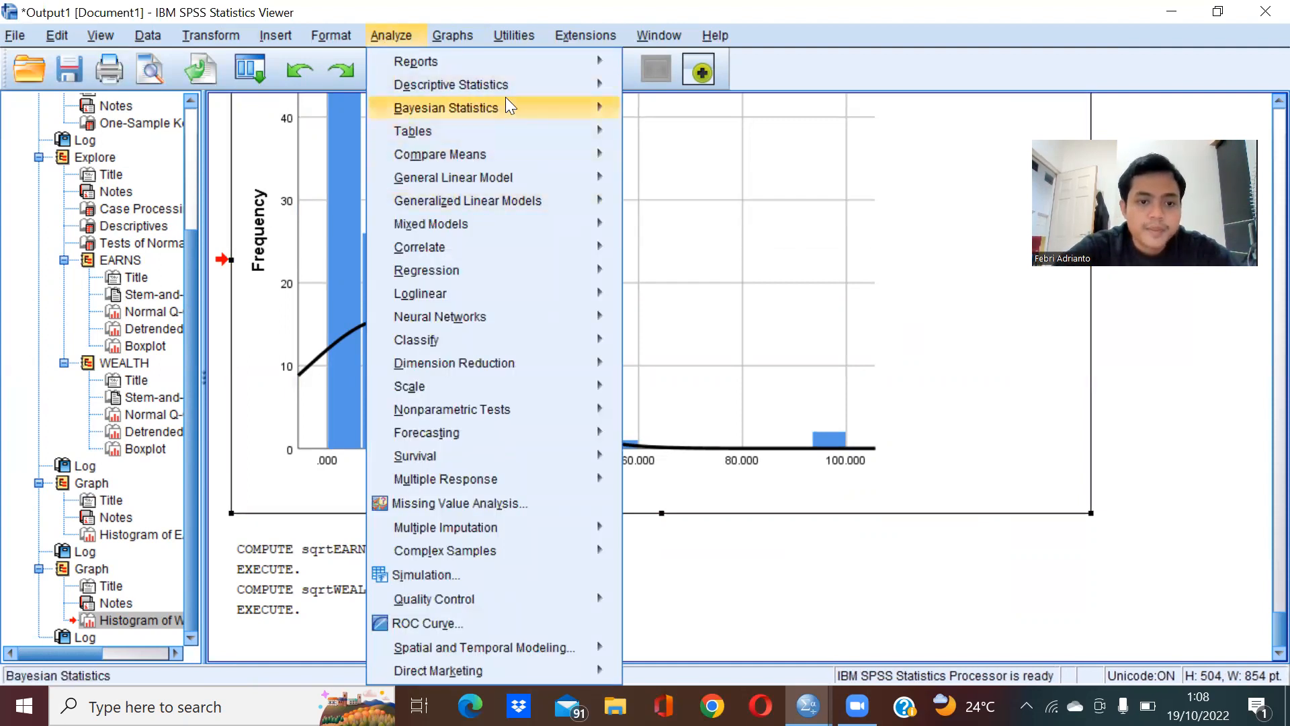
pyautogui.moveTo(496, 412)
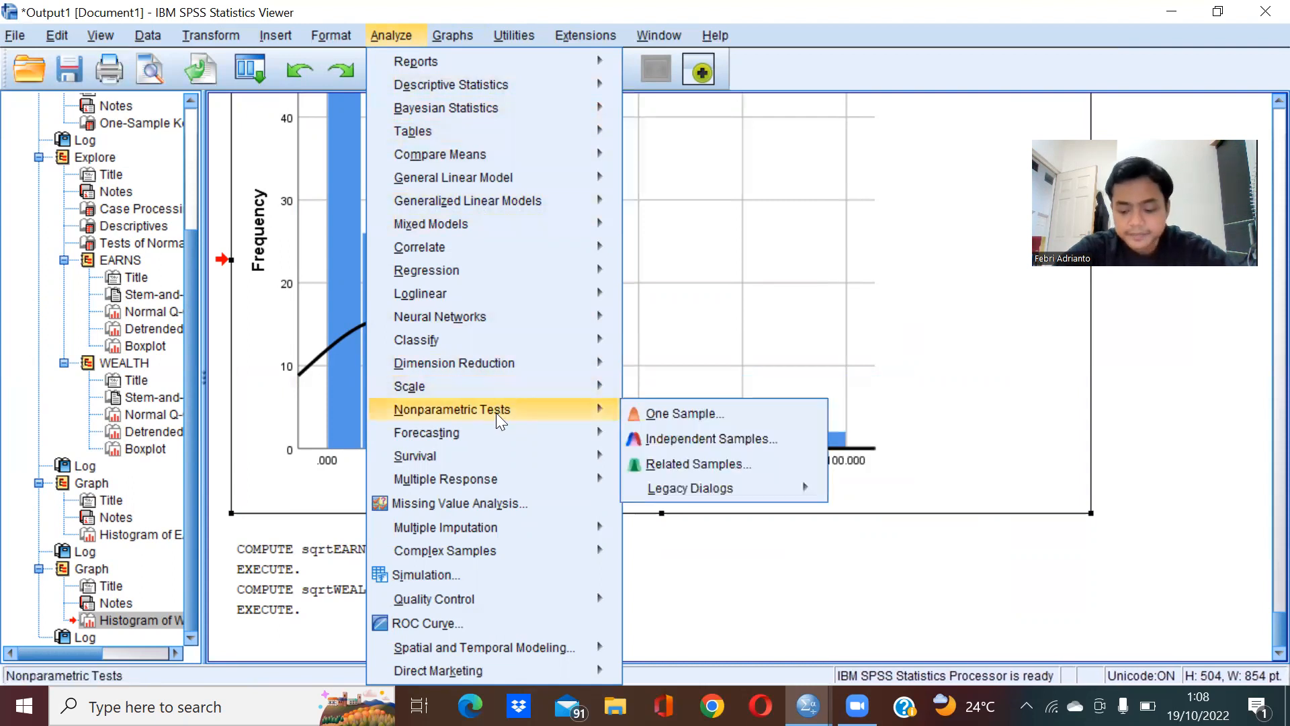
pyautogui.moveTo(686, 501)
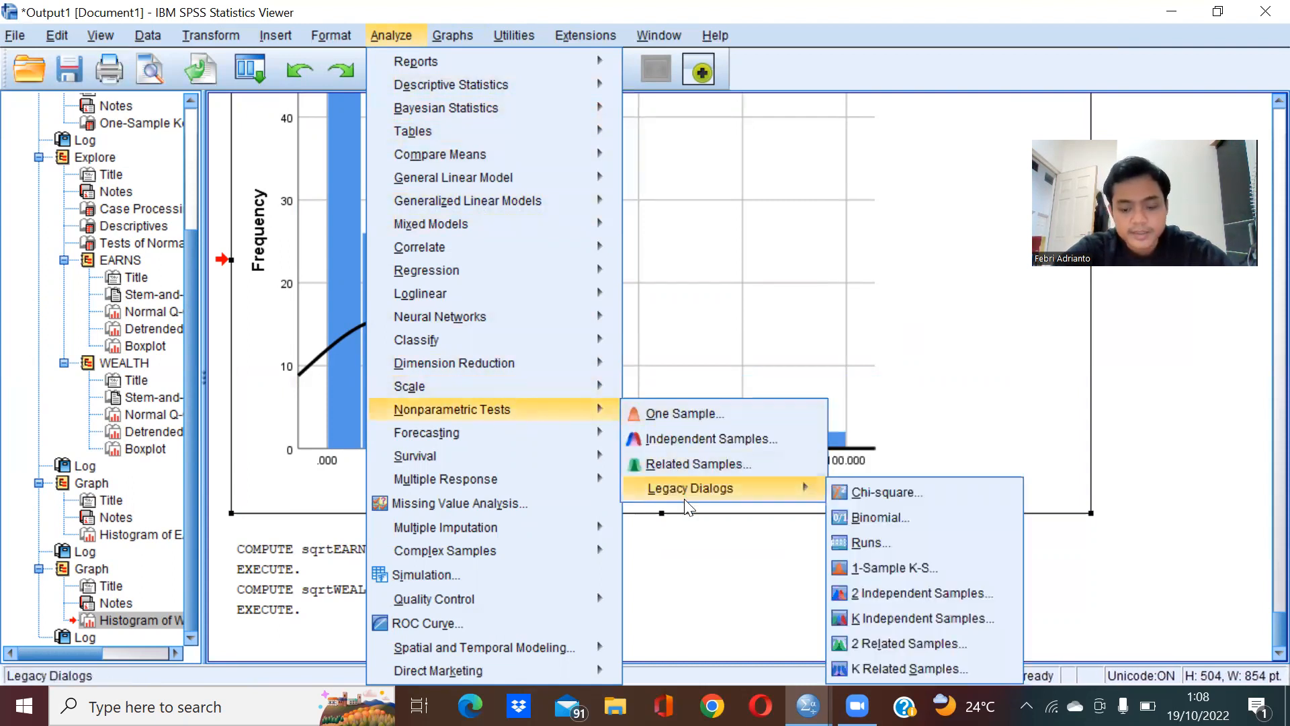
pyautogui.click(847, 567)
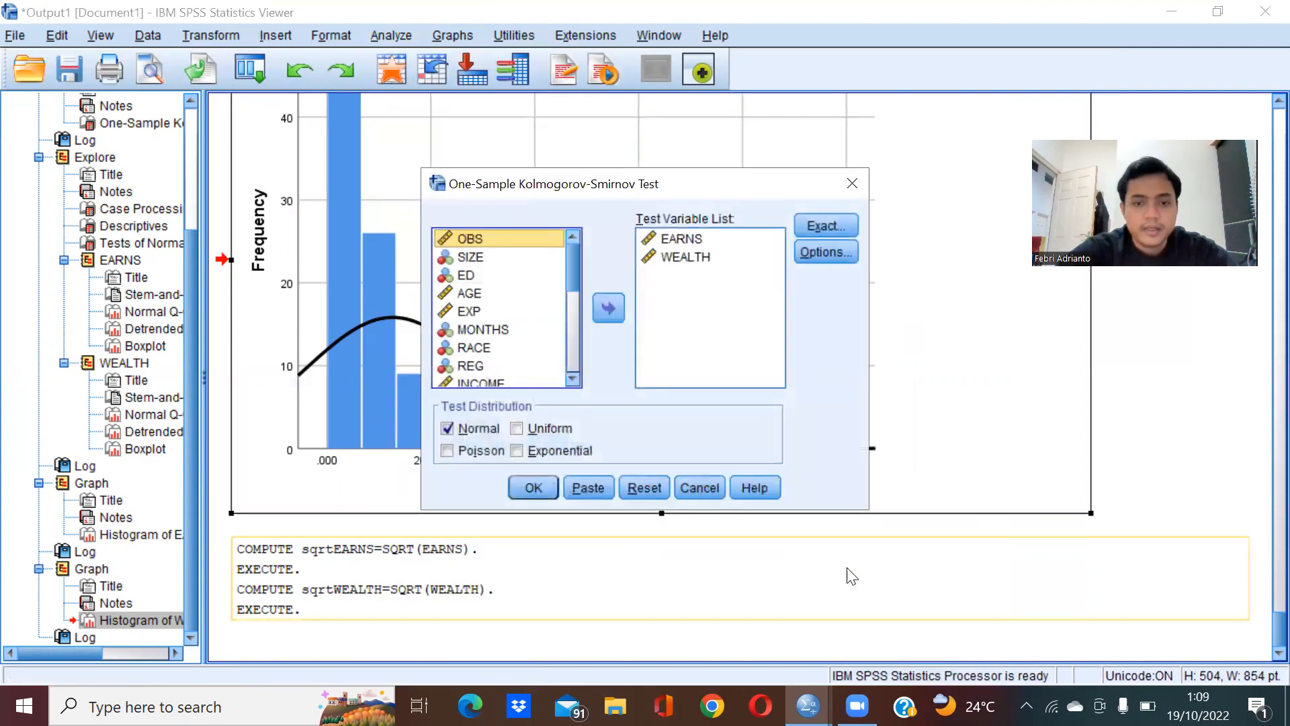
pyautogui.click(684, 287)
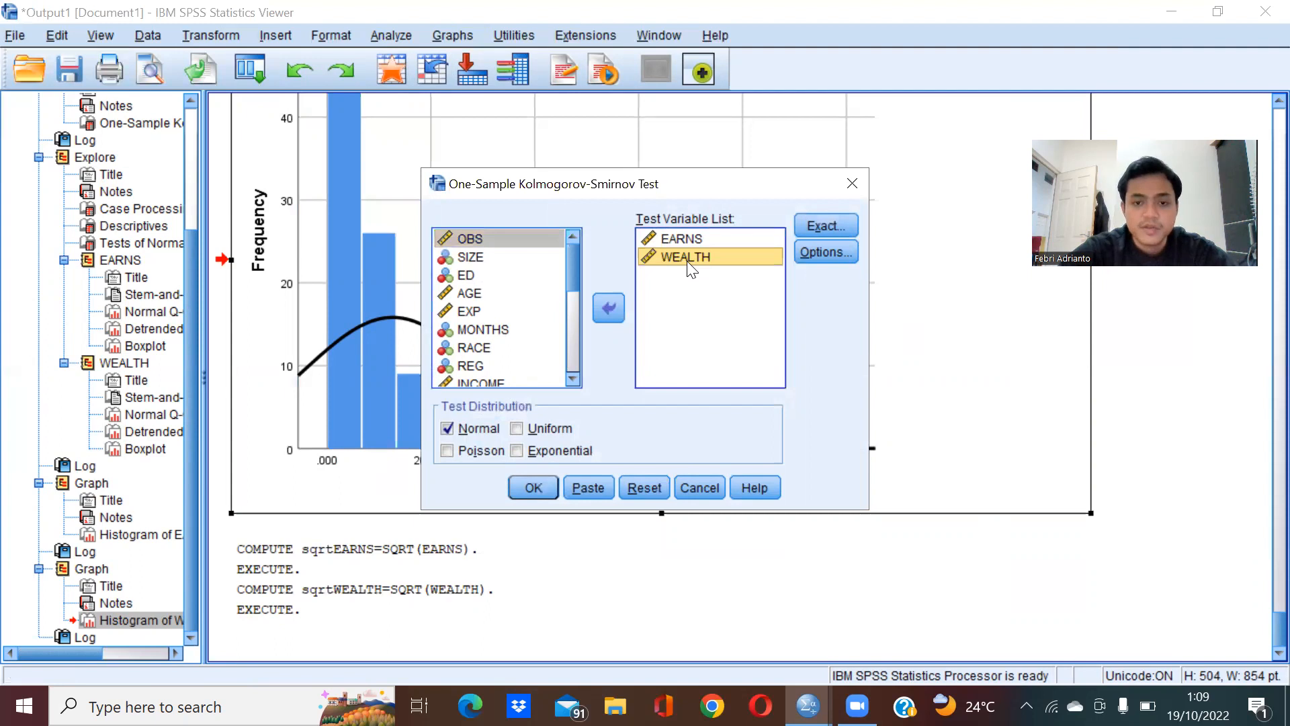
pyautogui.click(681, 240)
pyautogui.click(684, 256)
pyautogui.click(619, 302)
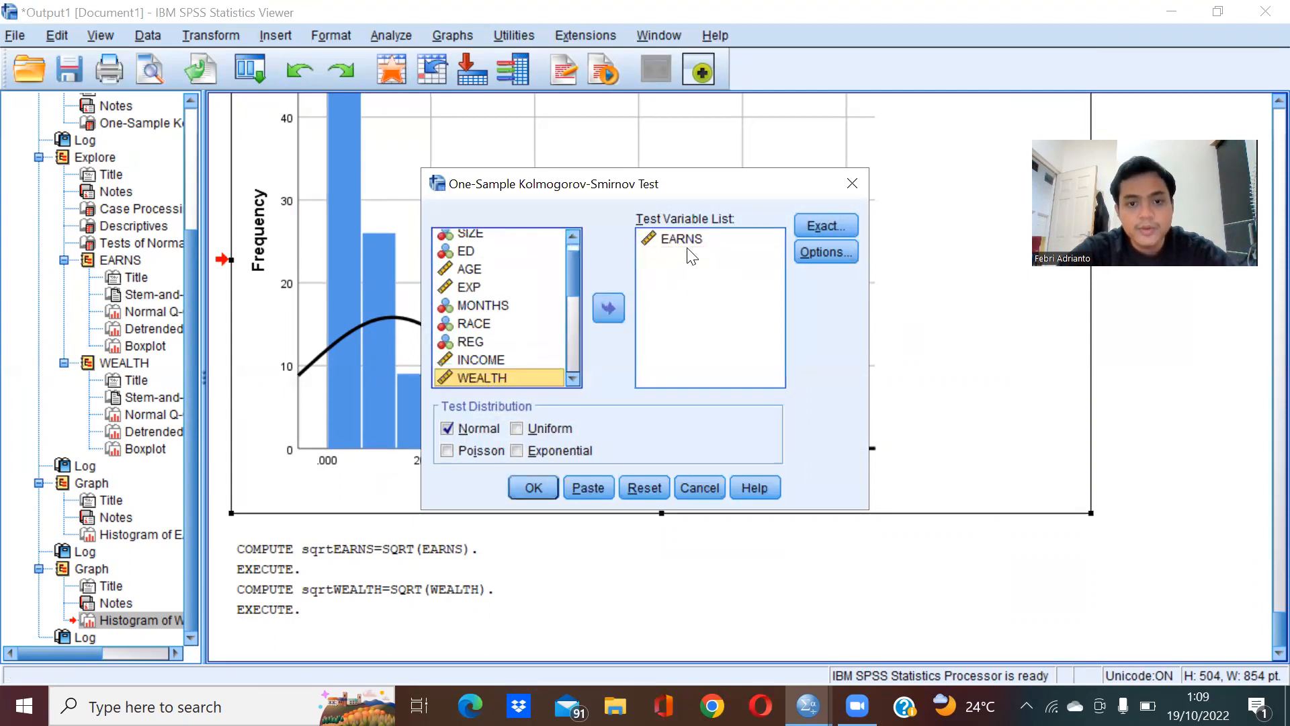
pyautogui.click(606, 309)
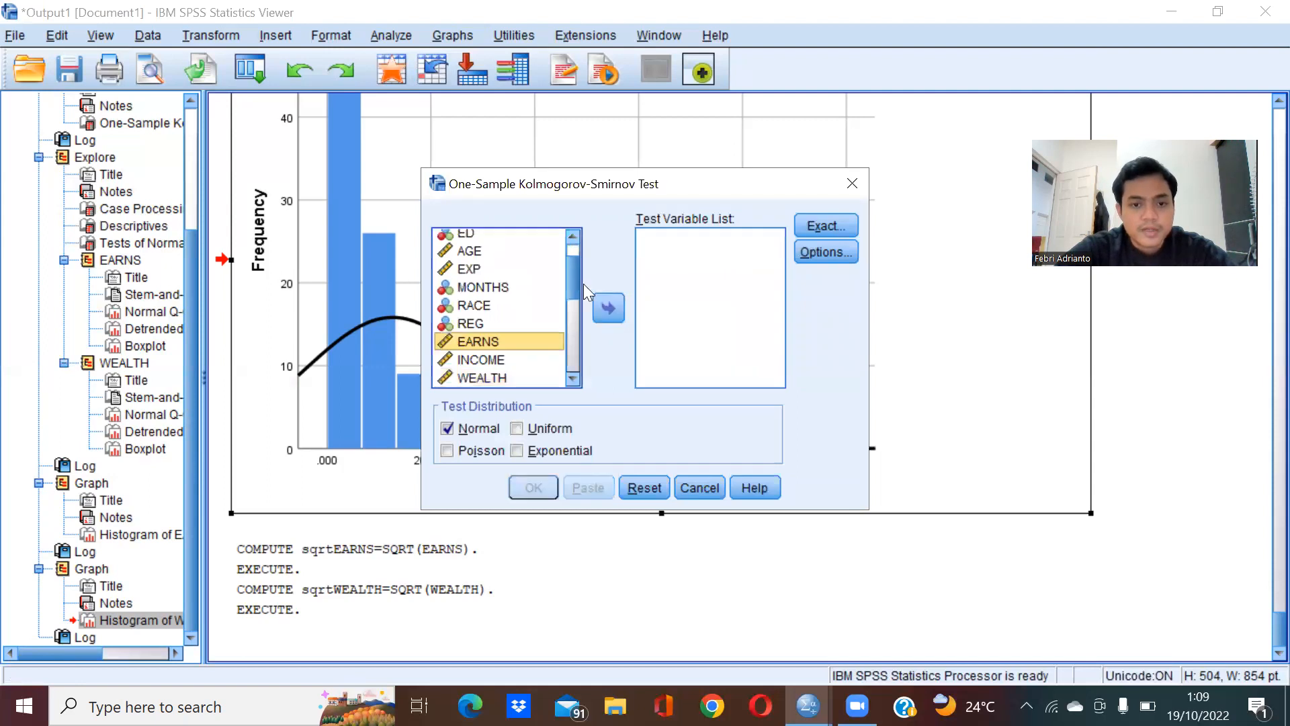
# - Add sqrtEARNS and sqrtWEALTH as the test variables of the Kolmogorov-Smirnov test
pyautogui.moveTo(576, 288); pyautogui.dragTo(561, 383)
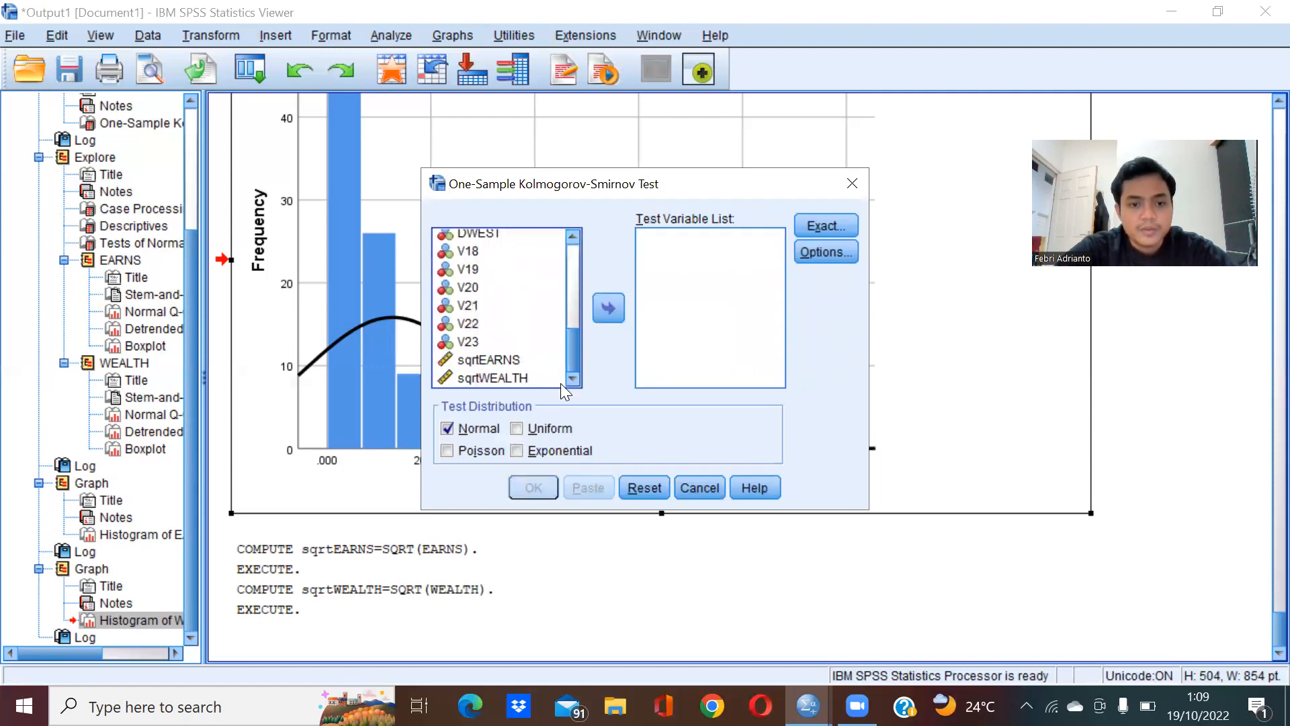
pyautogui.click(519, 365)
pyautogui.click(600, 320)
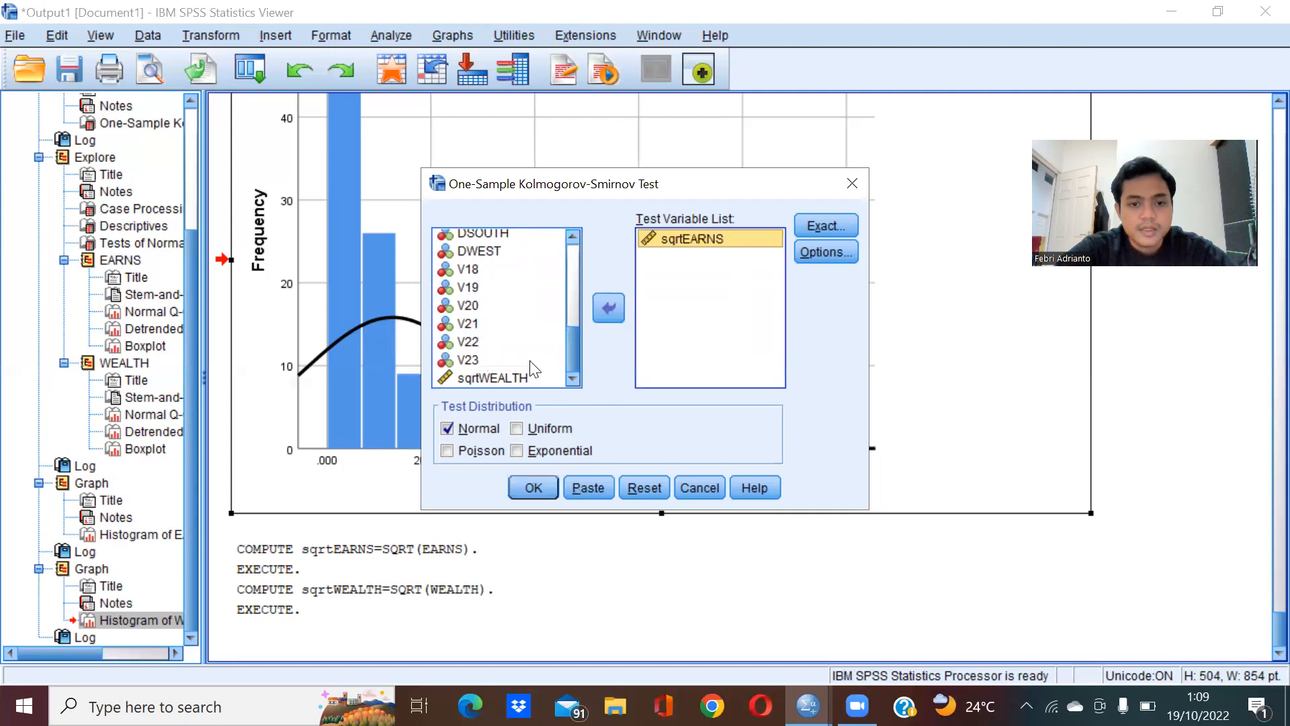
pyautogui.click(509, 377)
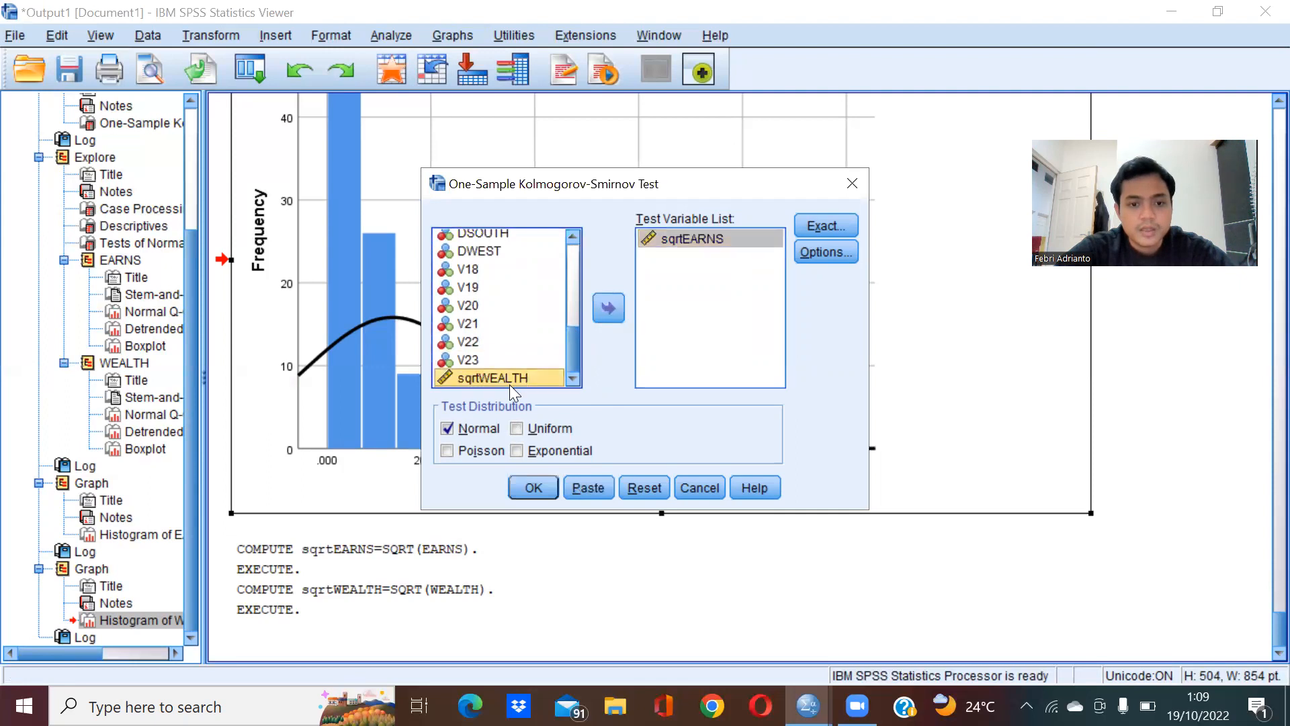
pyautogui.click(611, 312)
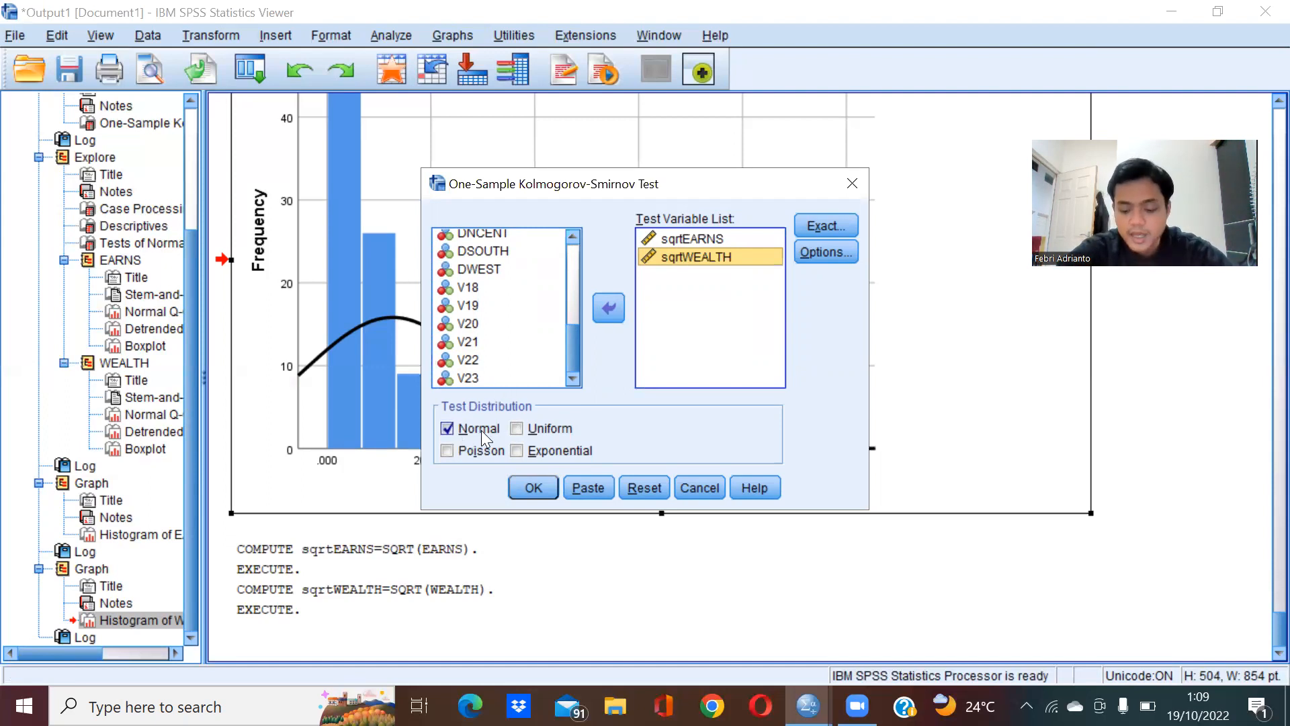
# - Set the exact test method to Monte Carlo, run the Kolmogorov-Smirnov test and view its results table
pyautogui.click(828, 225)
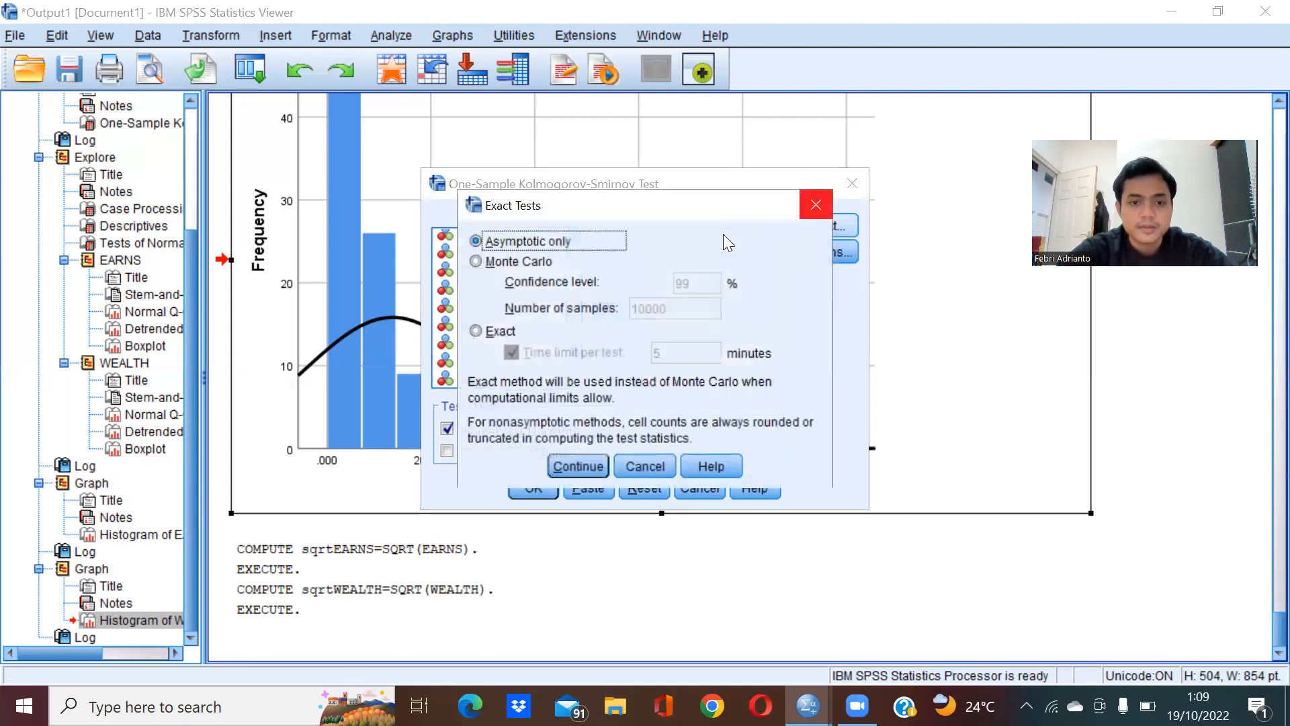
pyautogui.click(529, 267)
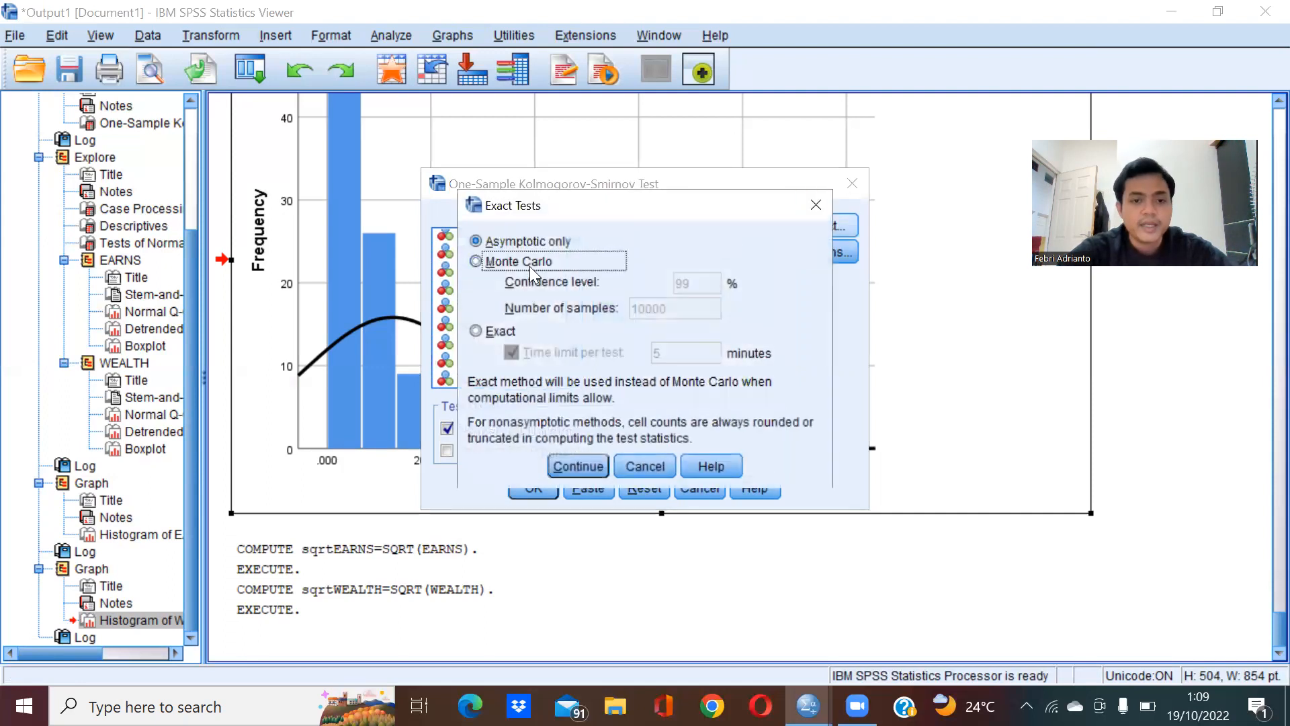
pyautogui.click(593, 466)
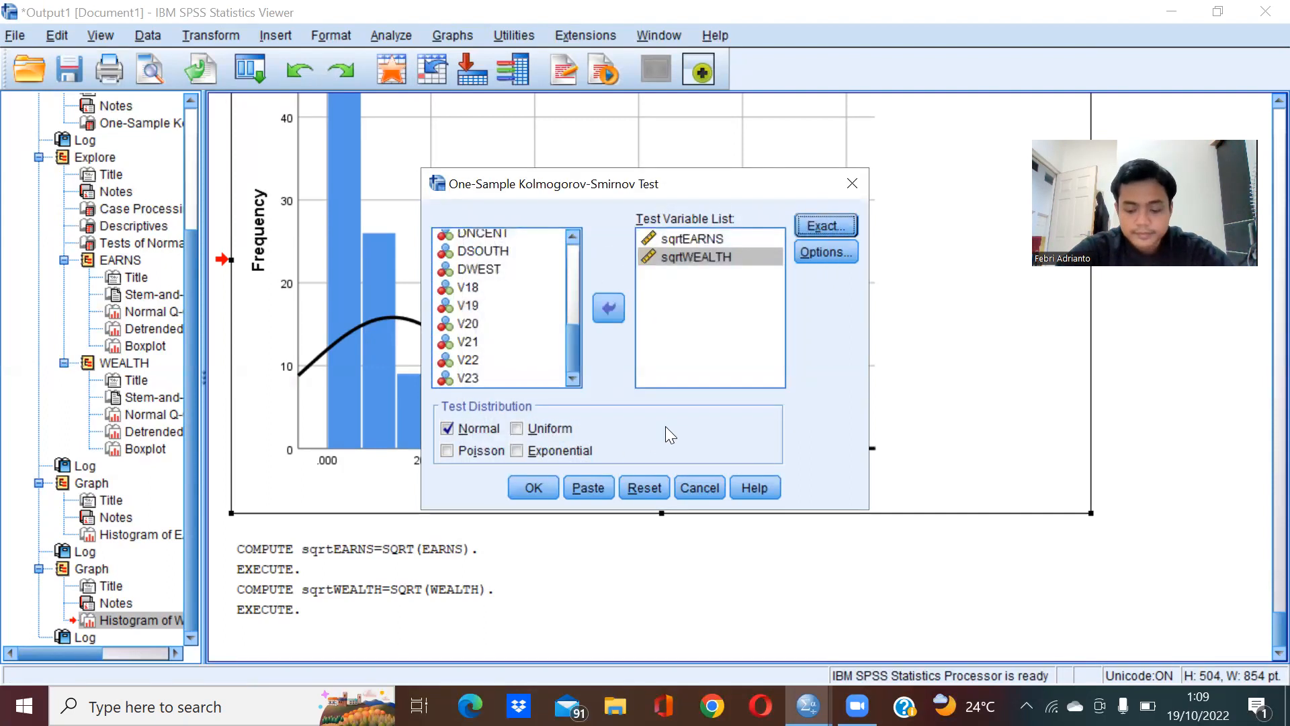
pyautogui.click(542, 492)
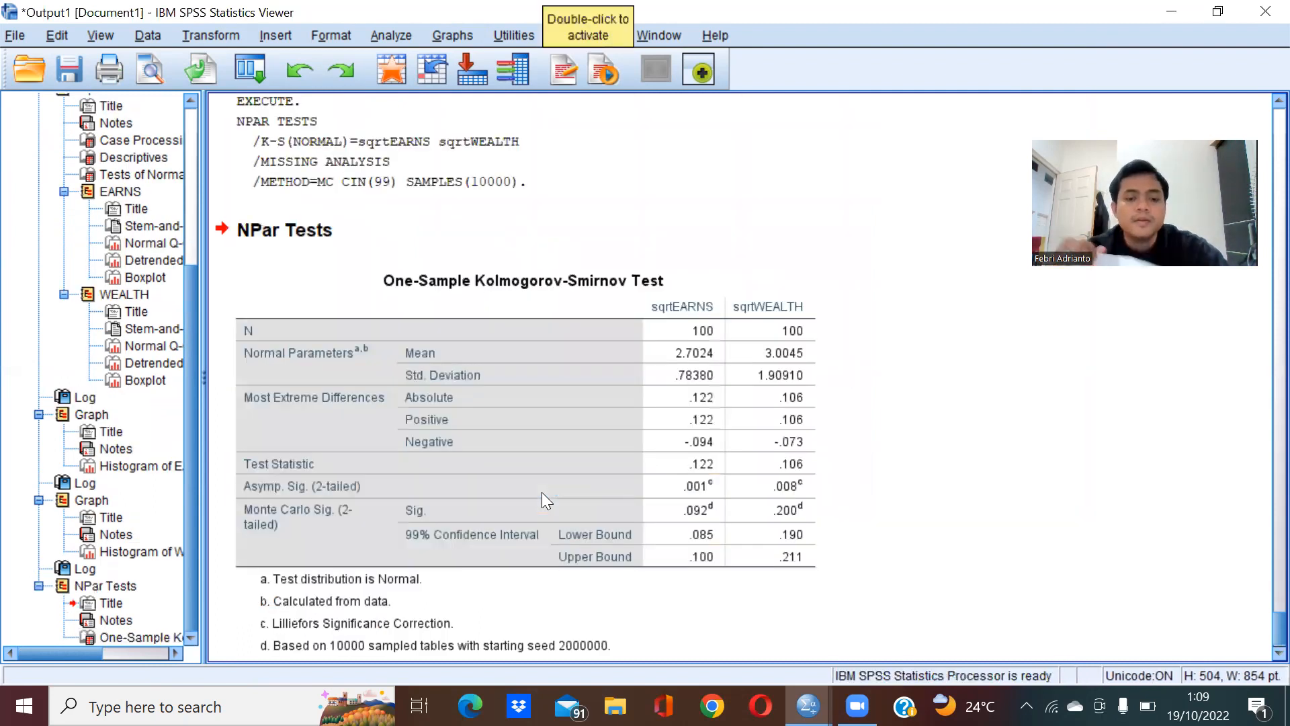
pyautogui.click(541, 492)
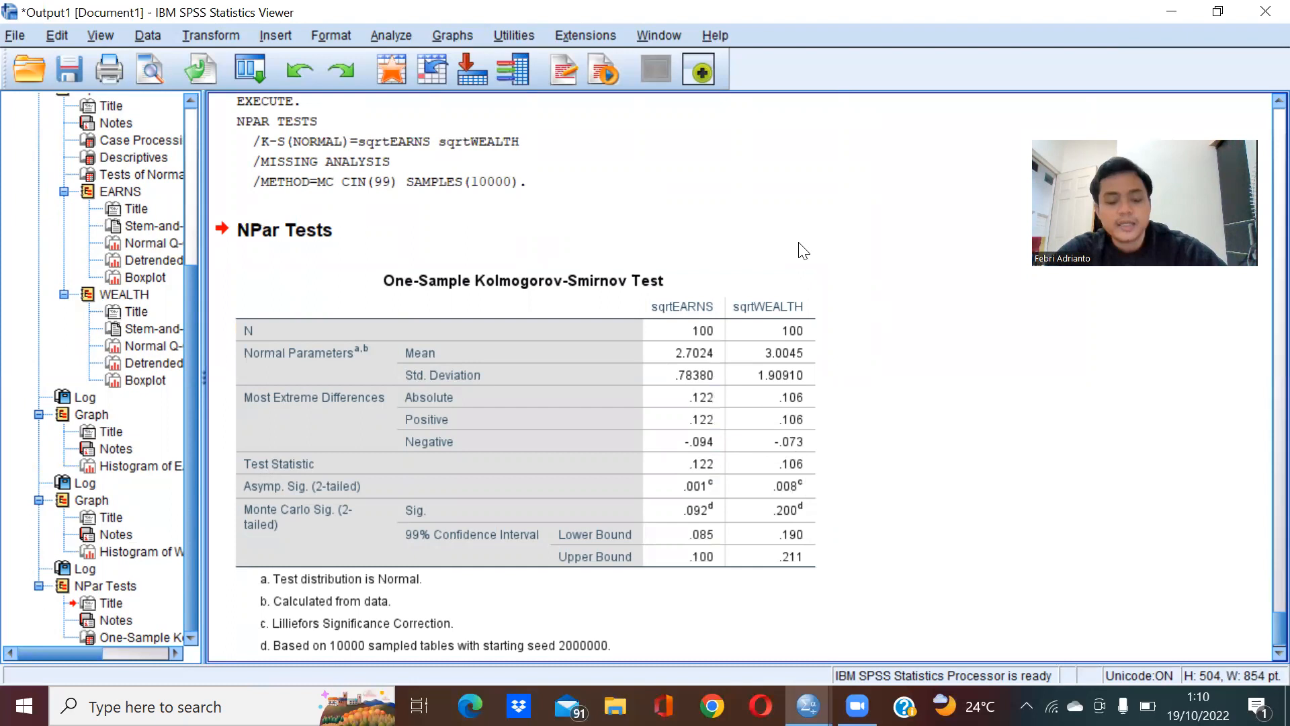
pyautogui.scroll(-1, 802, 250)
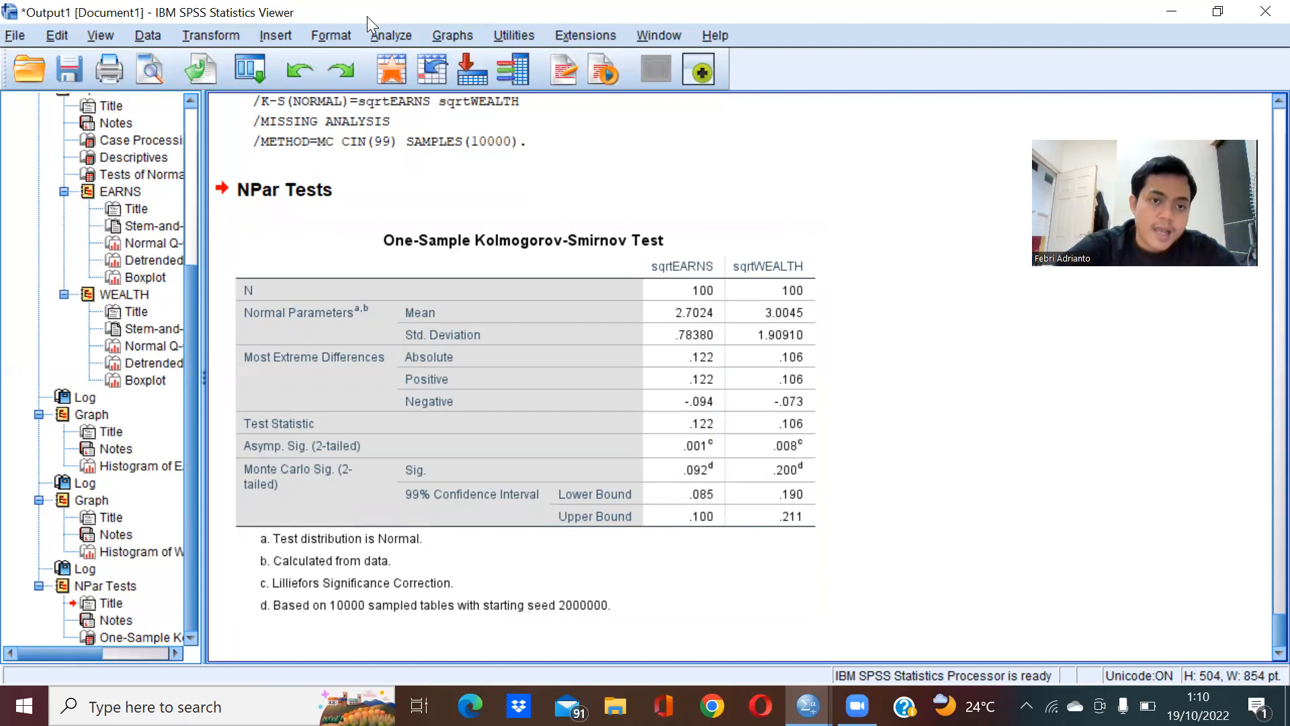
# - Run Descriptives for EARNS and WEALTH with only mean and standard deviation, switching off minimum, maximum, kurtosis and skewness
pyautogui.click(385, 35)
pyautogui.moveTo(454, 91)
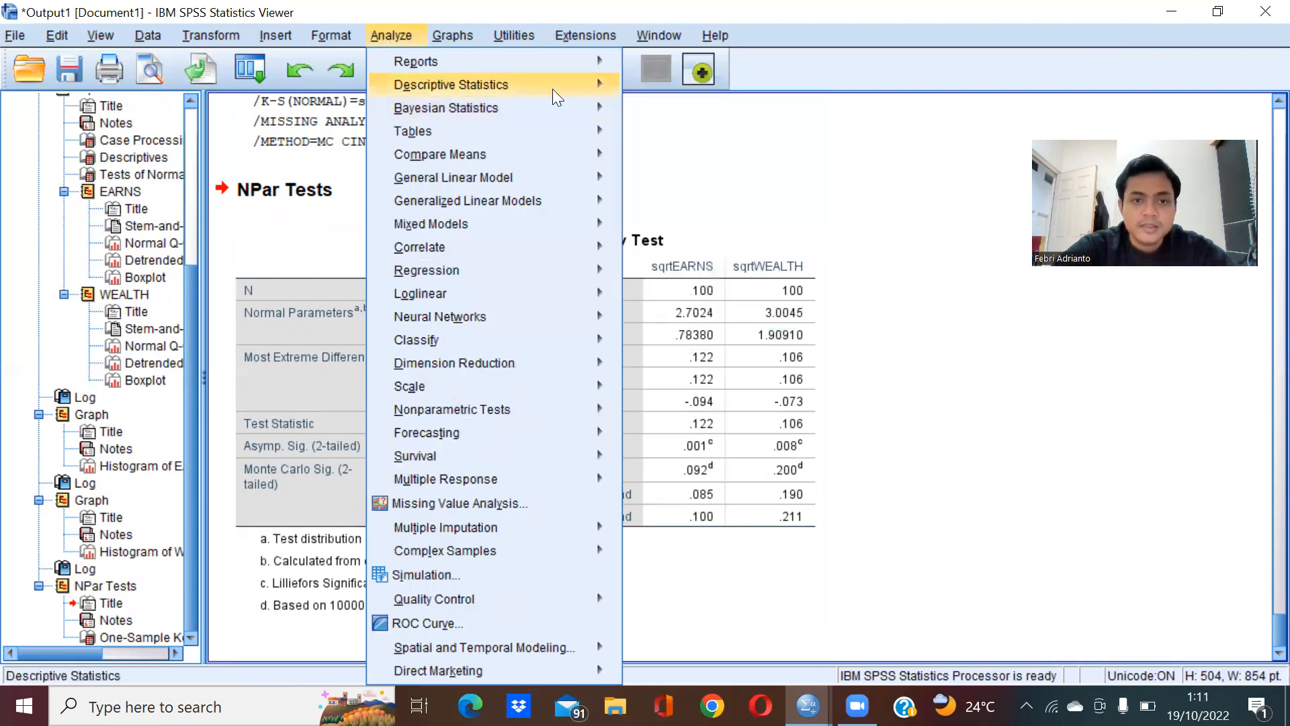
pyautogui.click(662, 113)
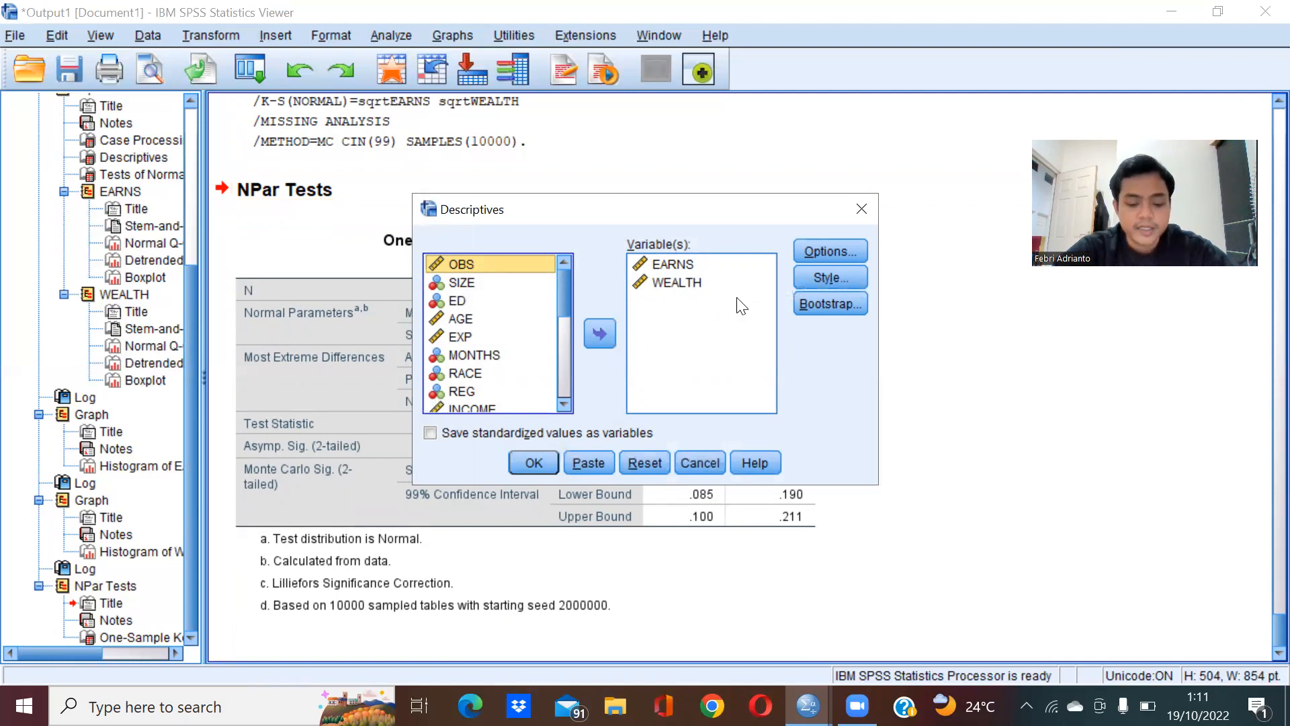
pyautogui.click(825, 257)
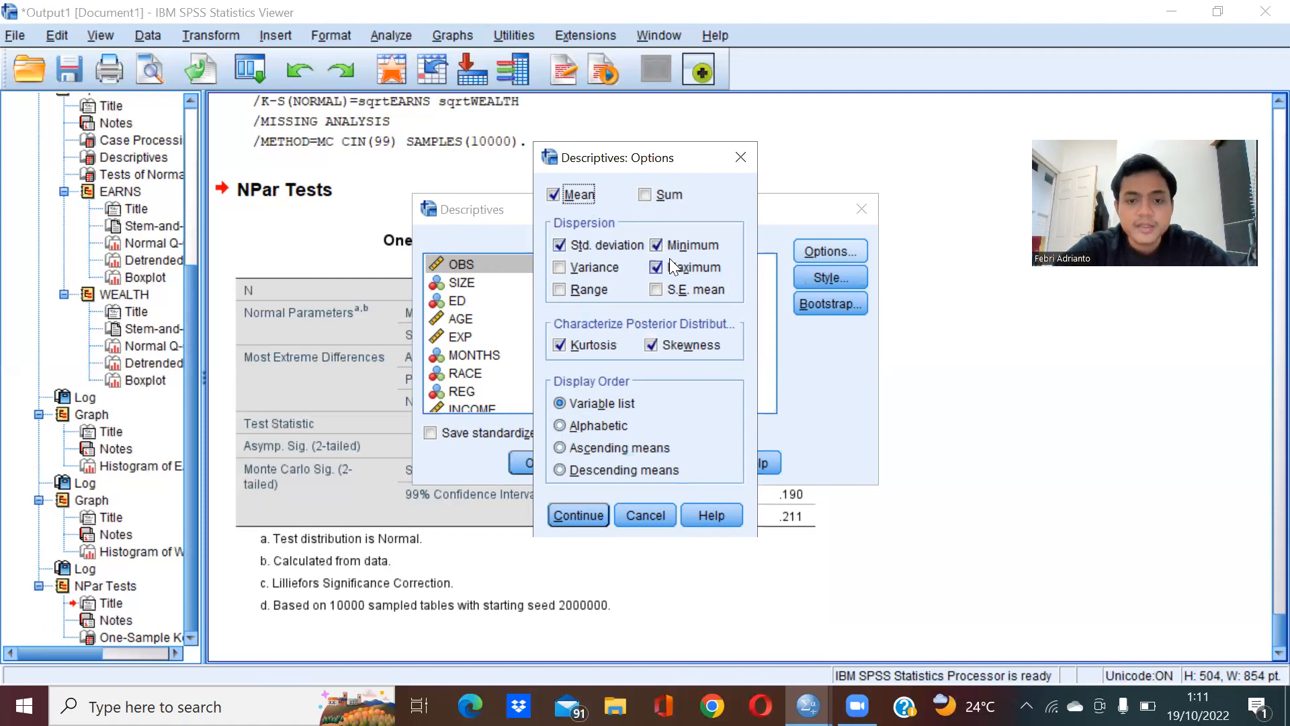
pyautogui.click(686, 267)
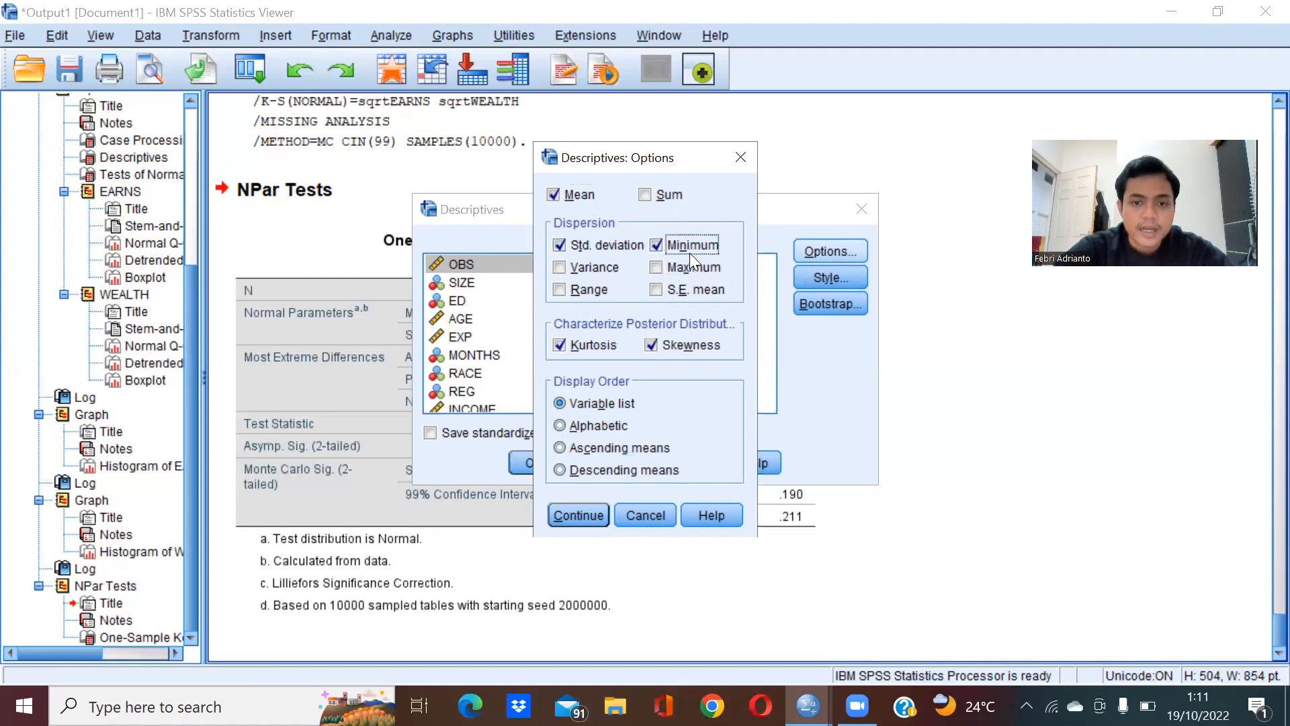
pyautogui.click(665, 342)
pyautogui.click(580, 345)
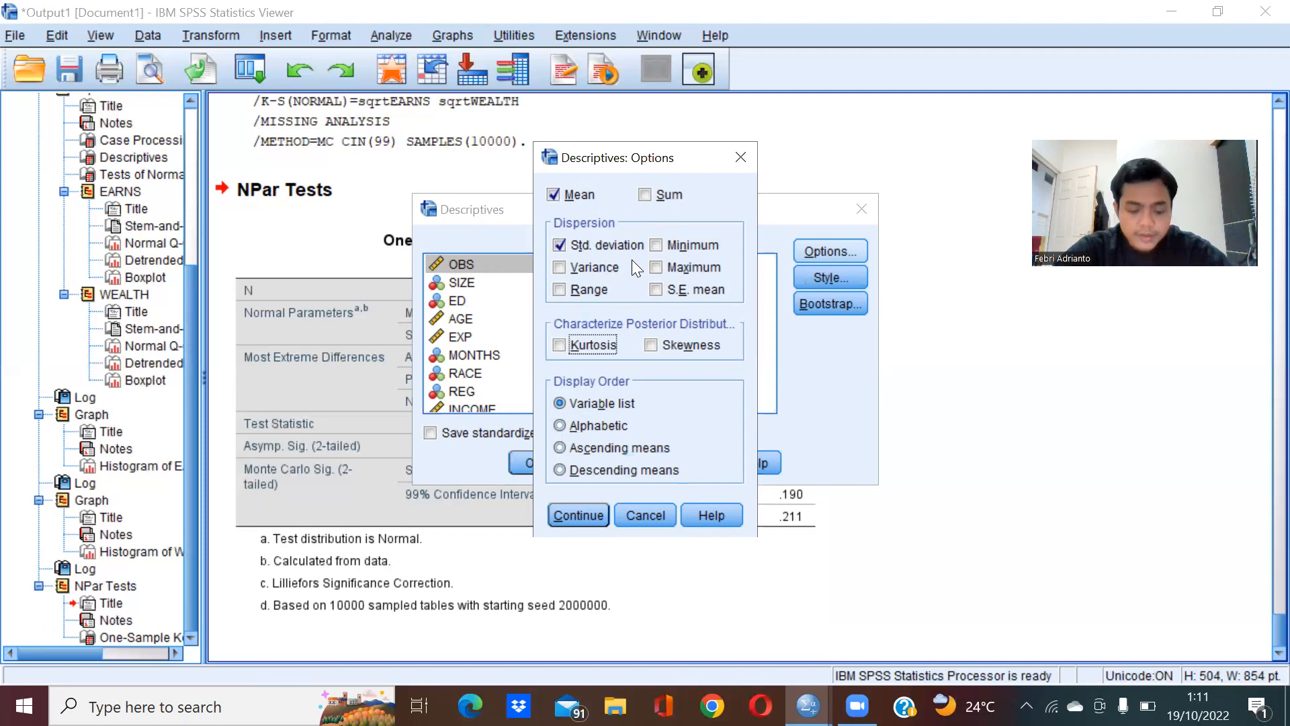
pyautogui.click(581, 506)
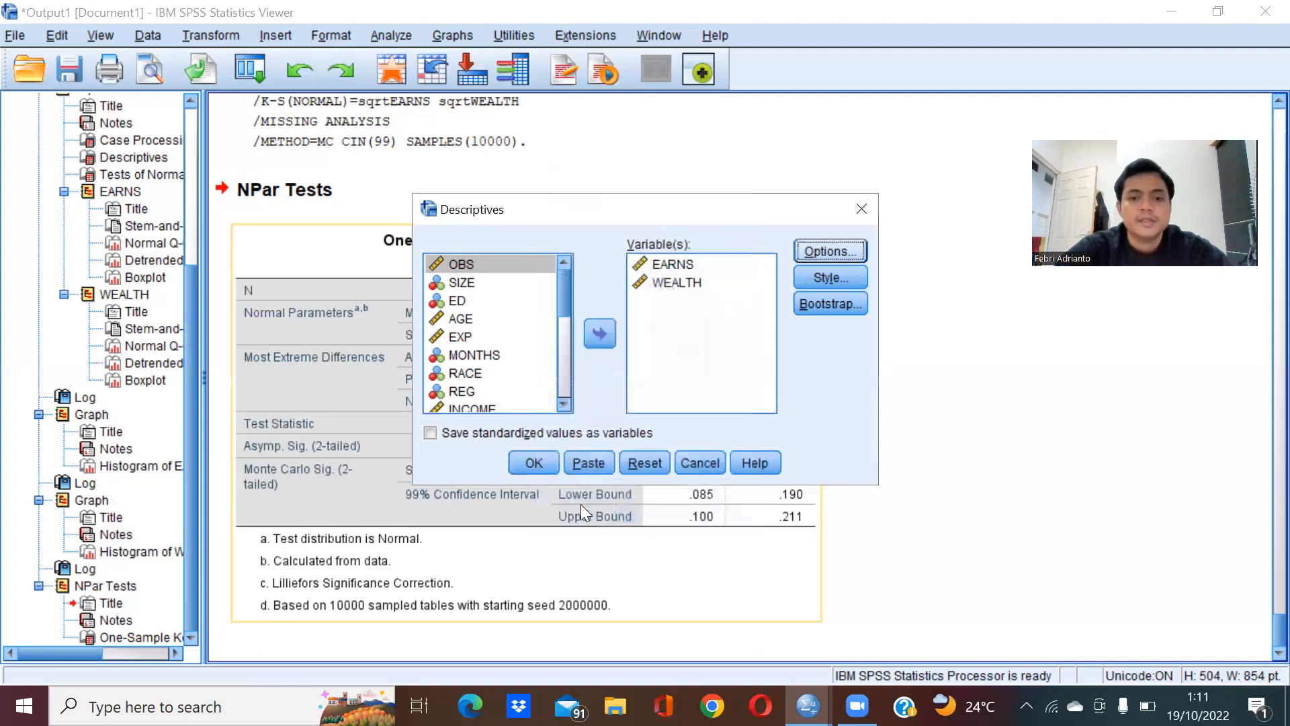
pyautogui.click(535, 463)
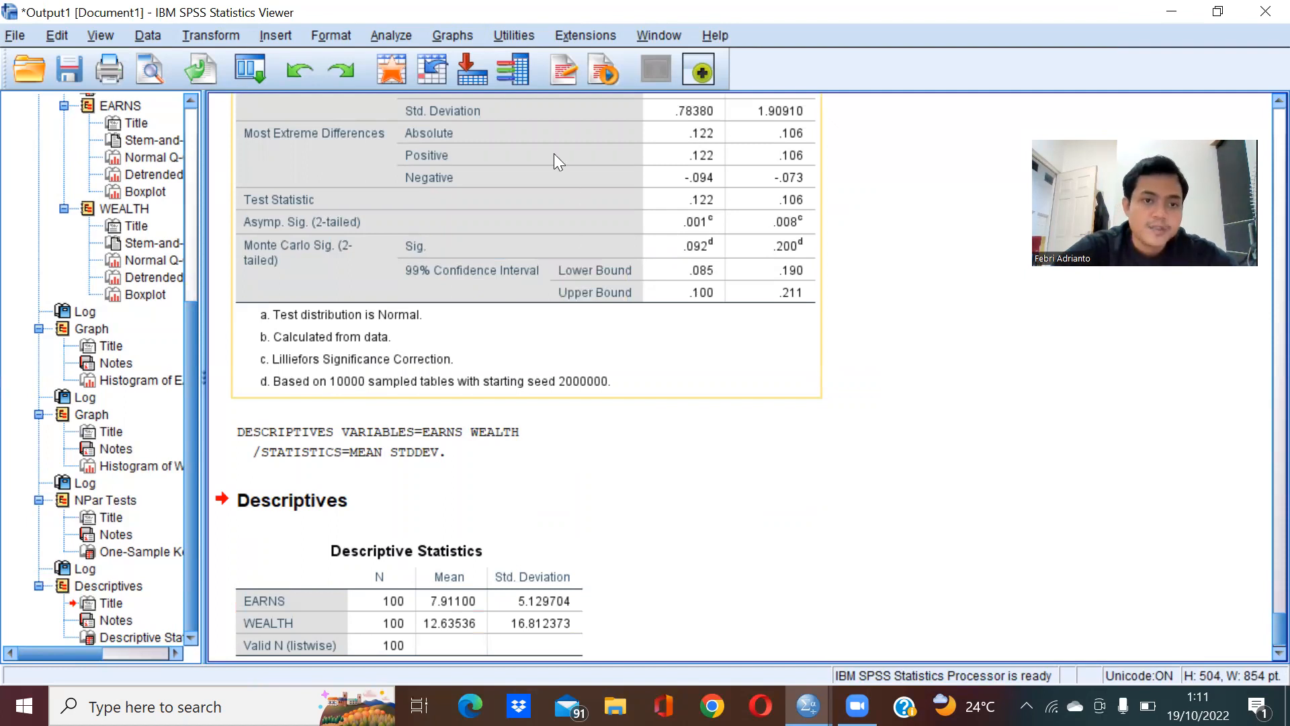
# - Start Rank Cases and add EARNS and WEALTH as the variables to rank
pyautogui.click(234, 32)
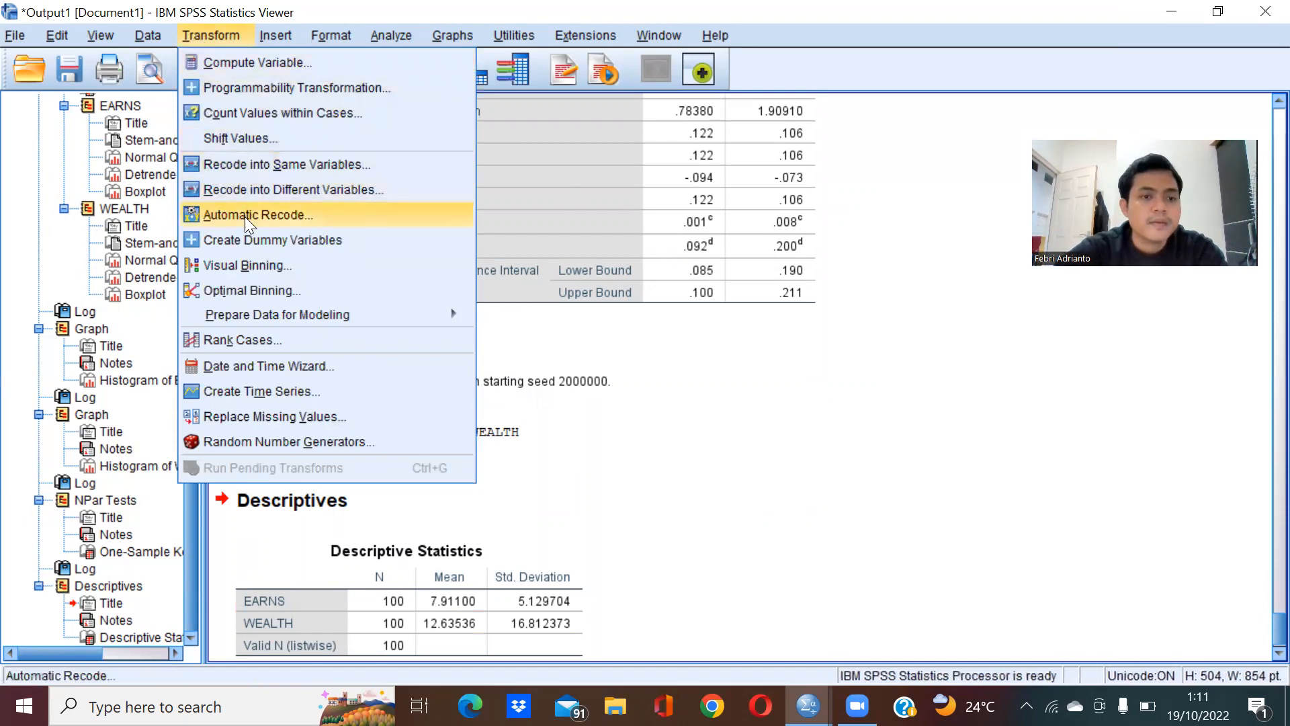
pyautogui.click(243, 339)
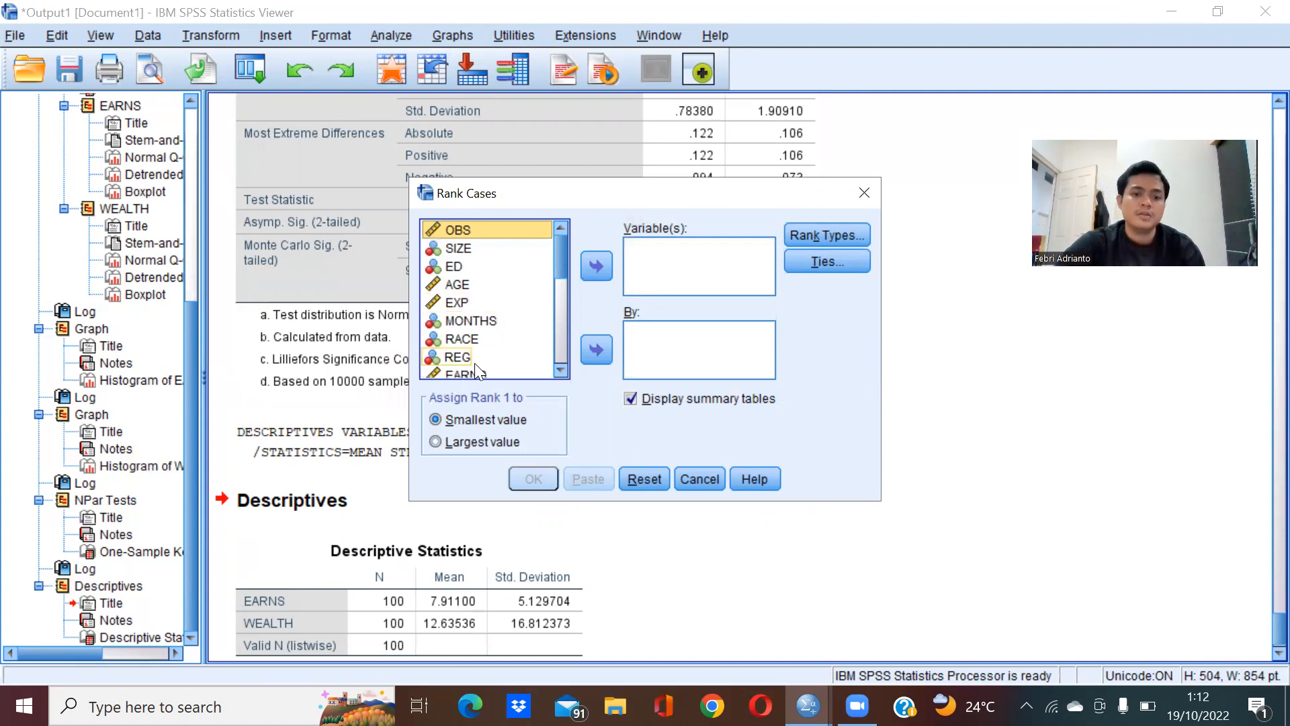
pyautogui.click(471, 369)
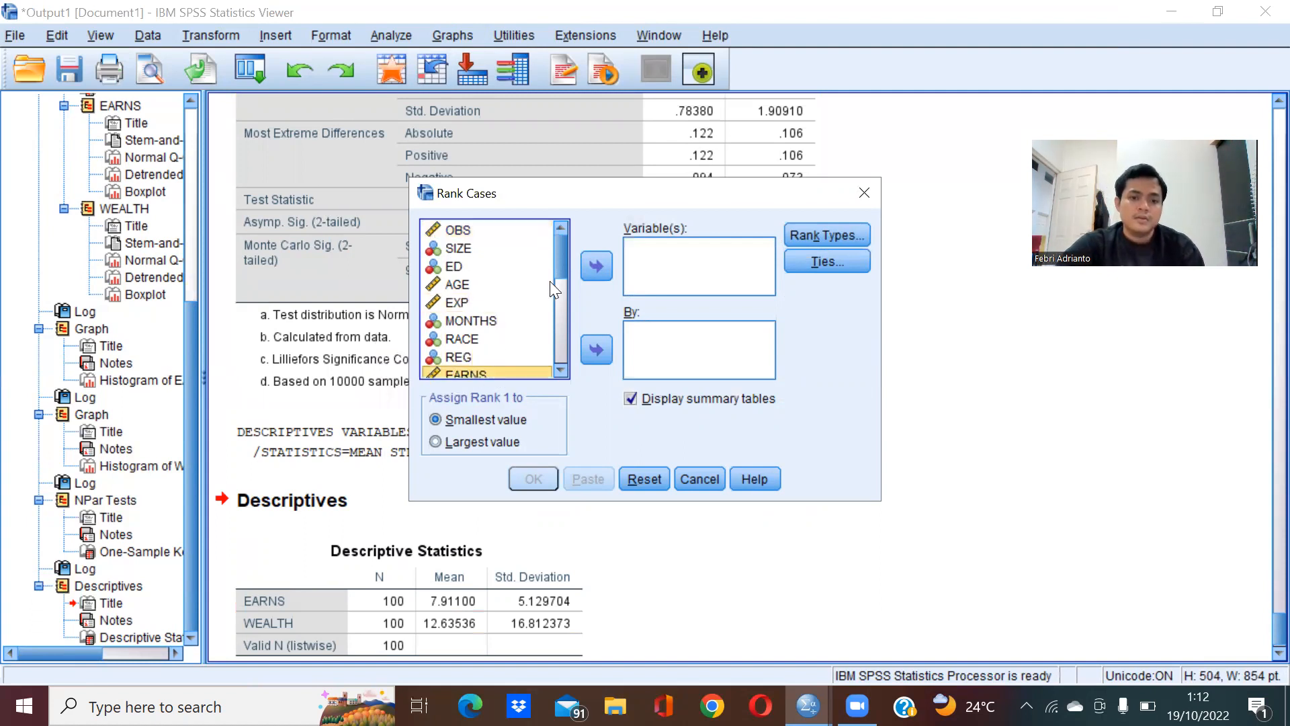
pyautogui.click(587, 268)
pyautogui.moveTo(563, 252); pyautogui.dragTo(555, 288)
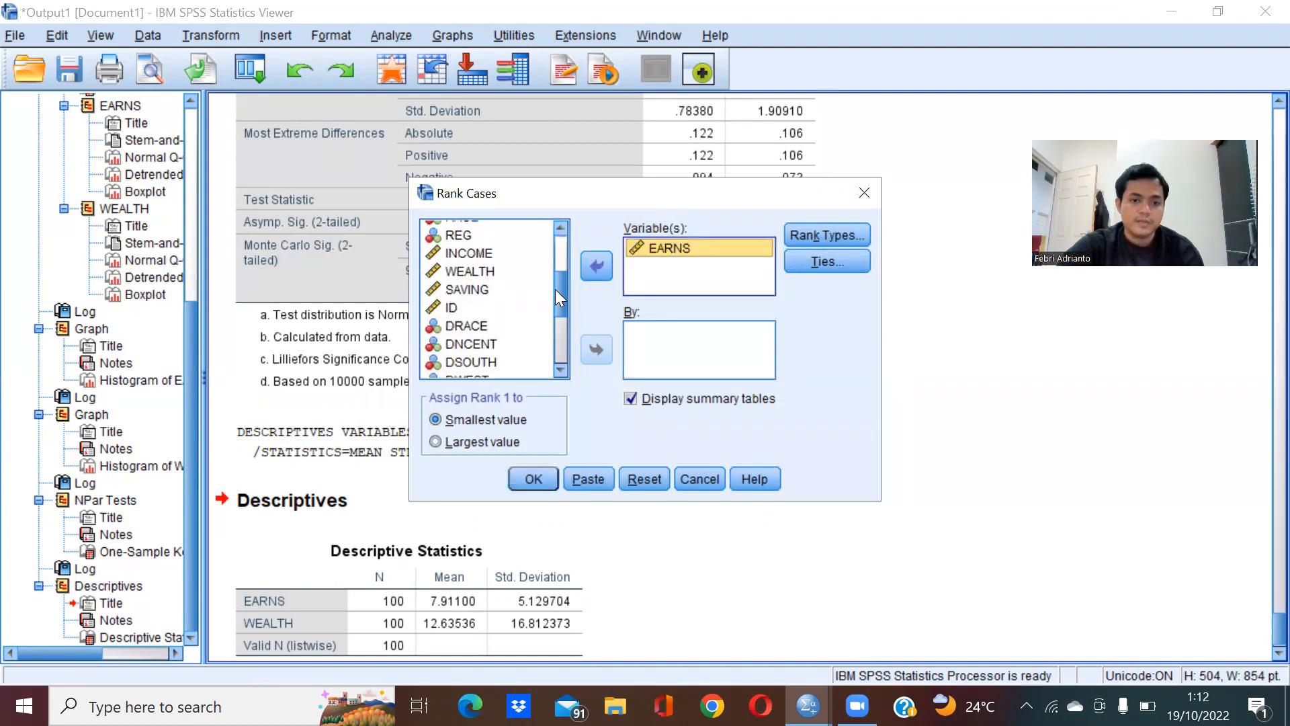
pyautogui.click(484, 275)
pyautogui.click(591, 277)
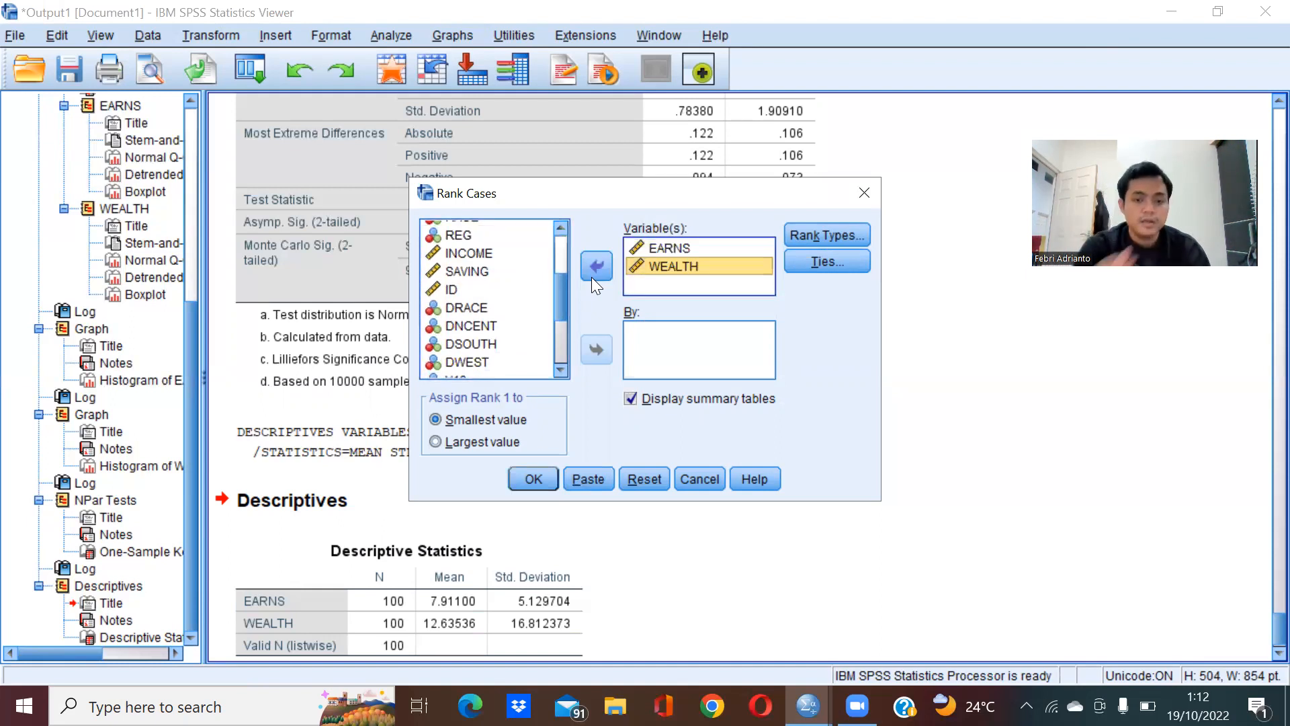
# - Set the rank type to Fractional rank only, without the plain Rank, and run the ranking of EARNS and WEALTH
pyautogui.click(819, 232)
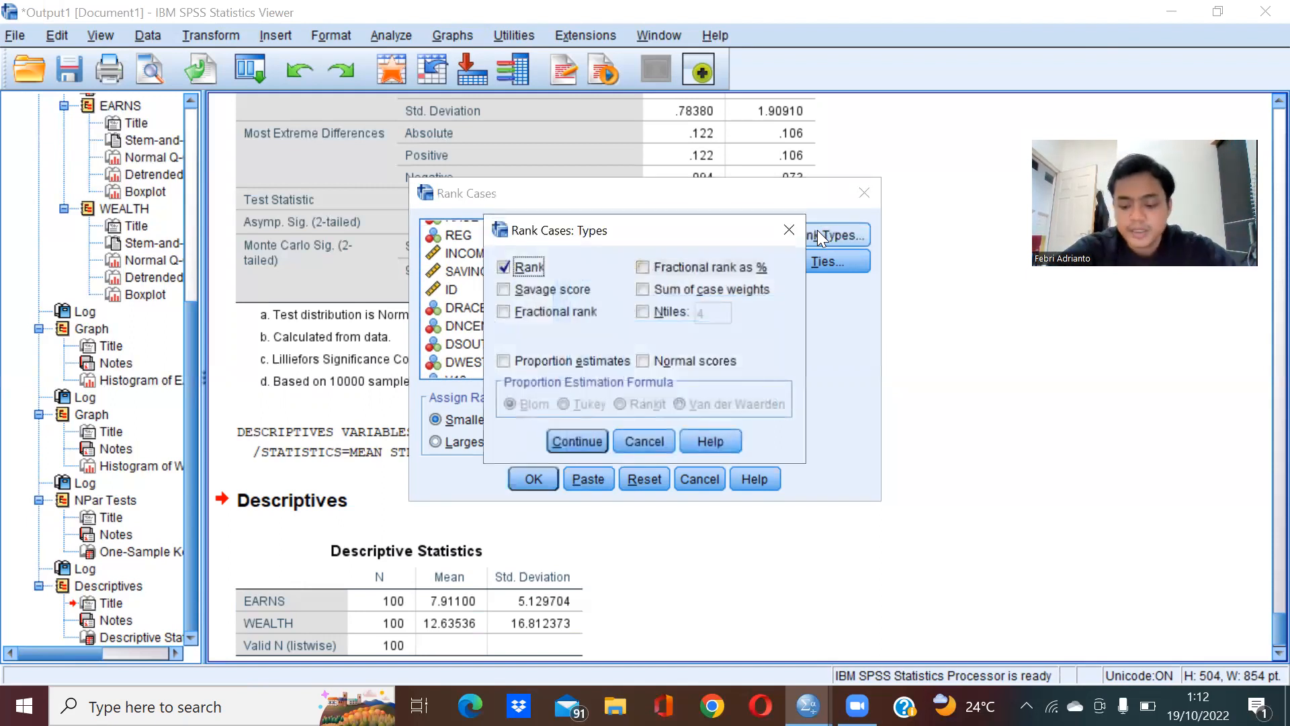
pyautogui.click(576, 319)
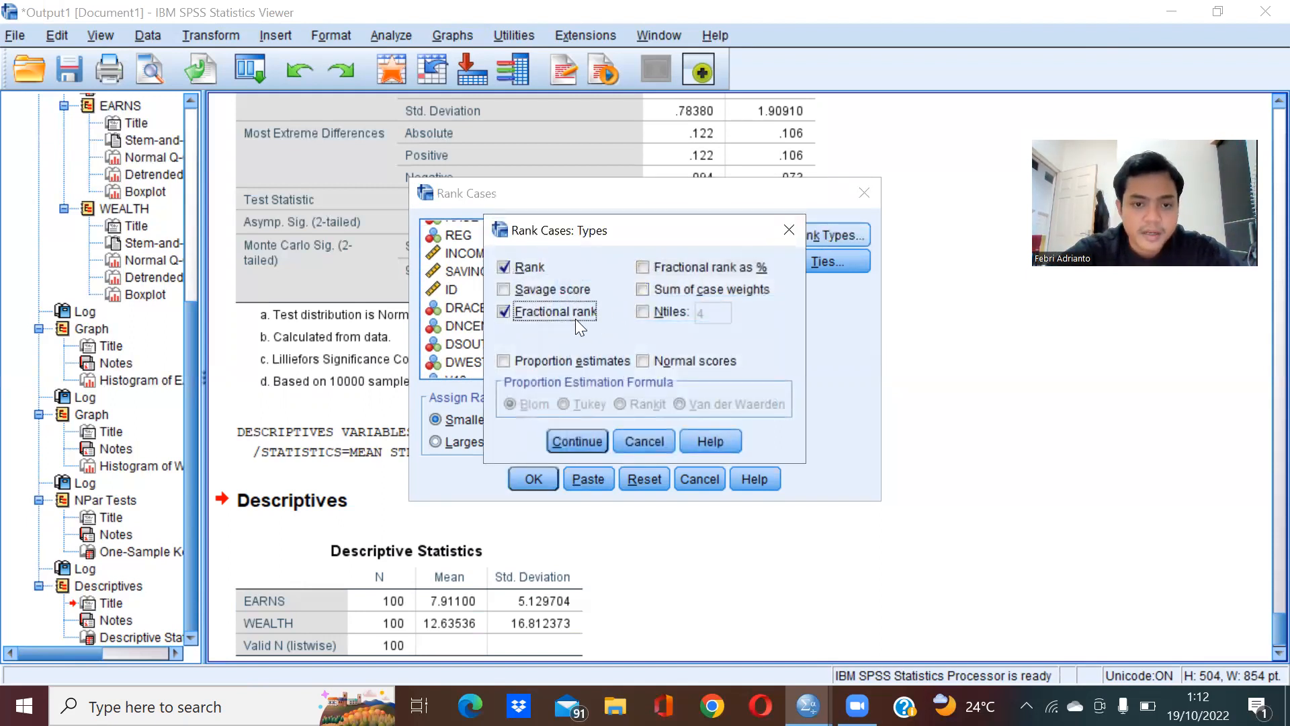
pyautogui.click(512, 265)
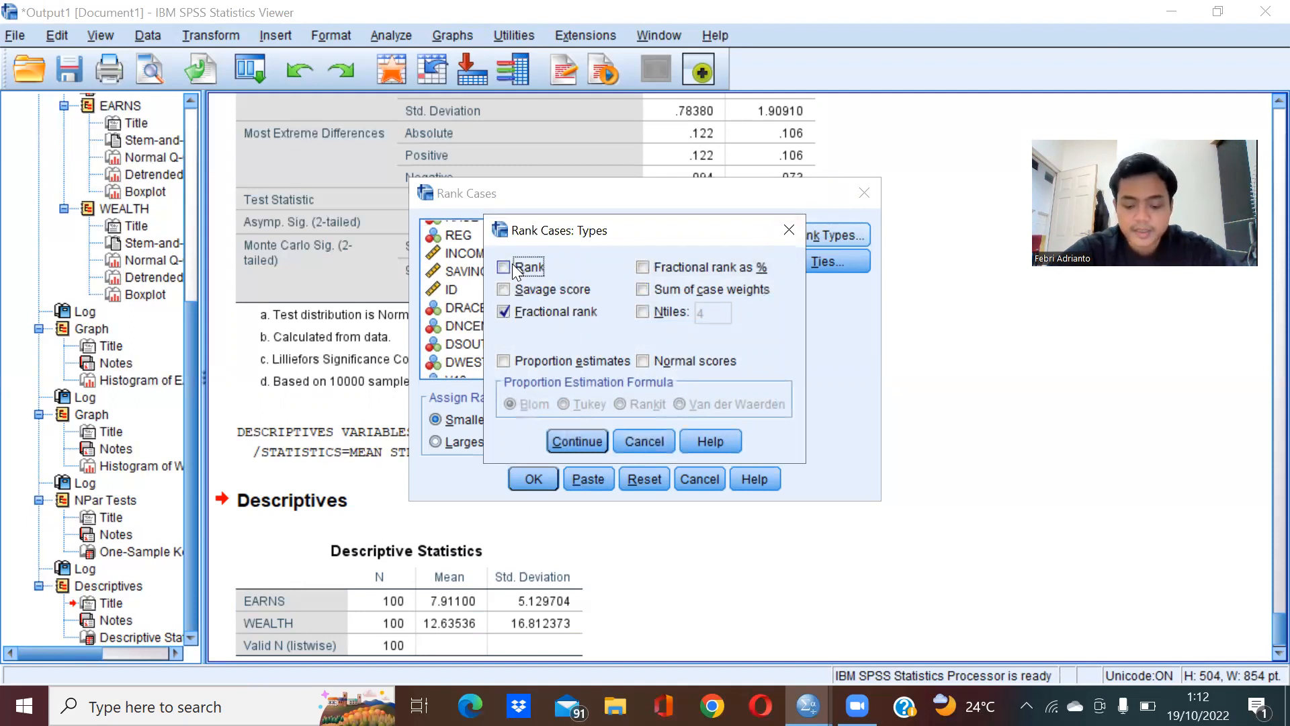
pyautogui.click(575, 440)
pyautogui.click(552, 481)
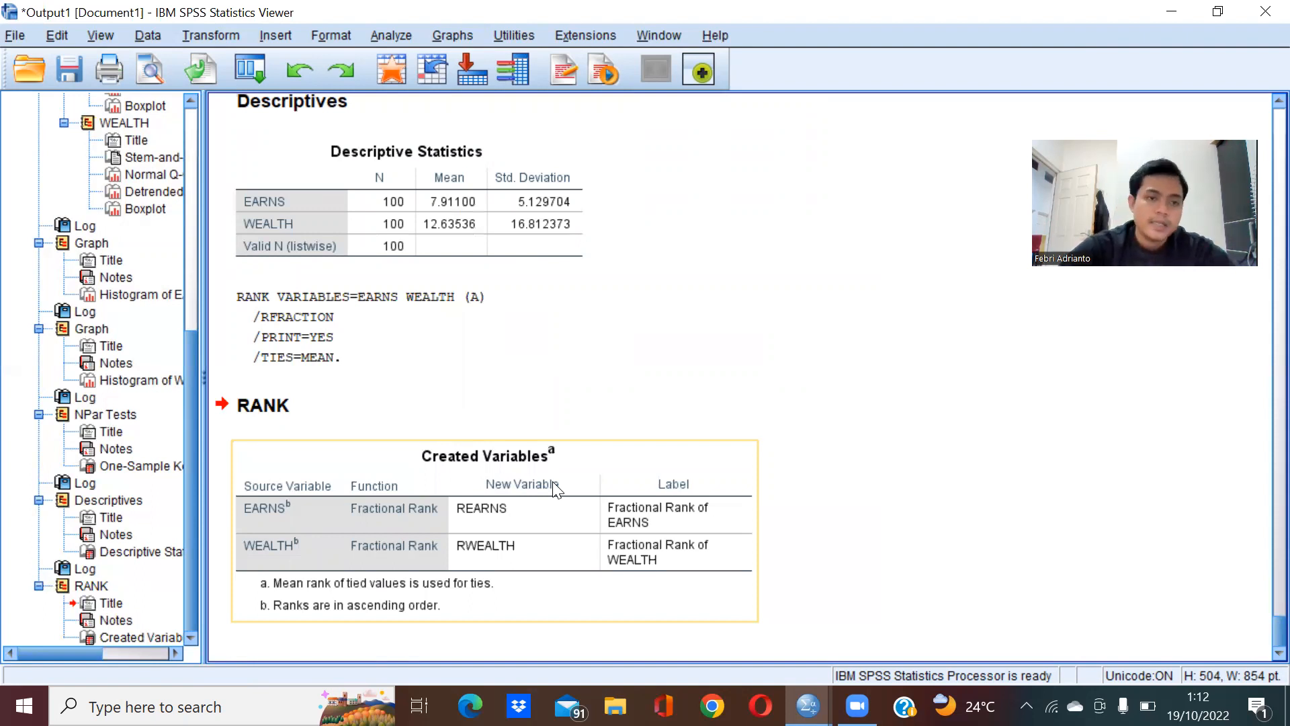
# - Start Compute Variable and replace the target variable name with NREARNS
pyautogui.click(225, 37)
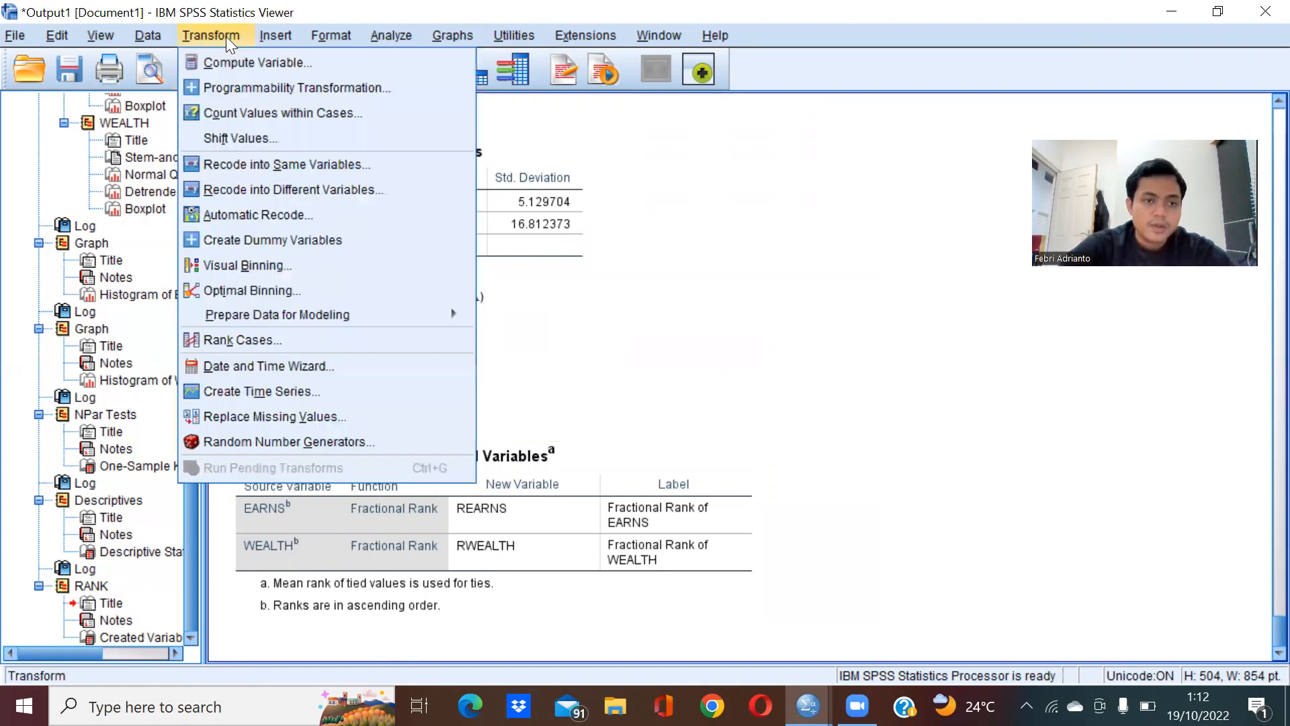
pyautogui.click(306, 65)
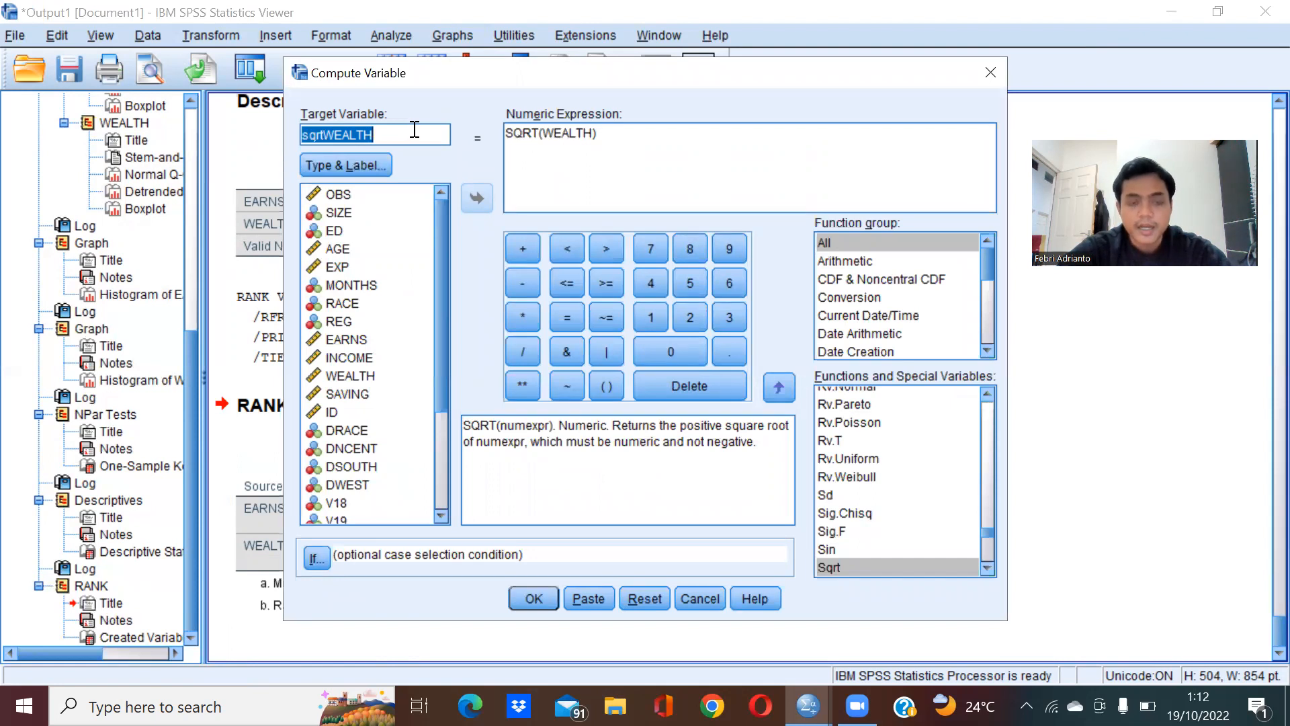
pyautogui.press('BackSpace')
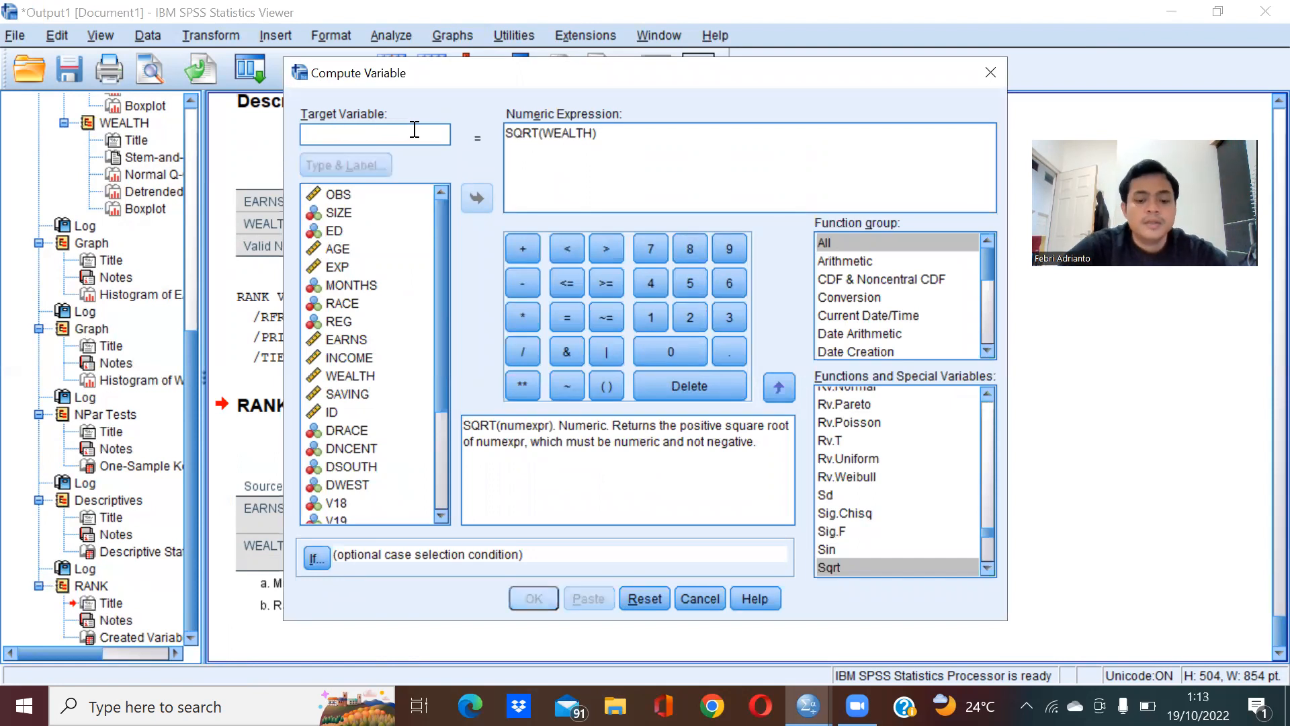
pyautogui.write('NREA')
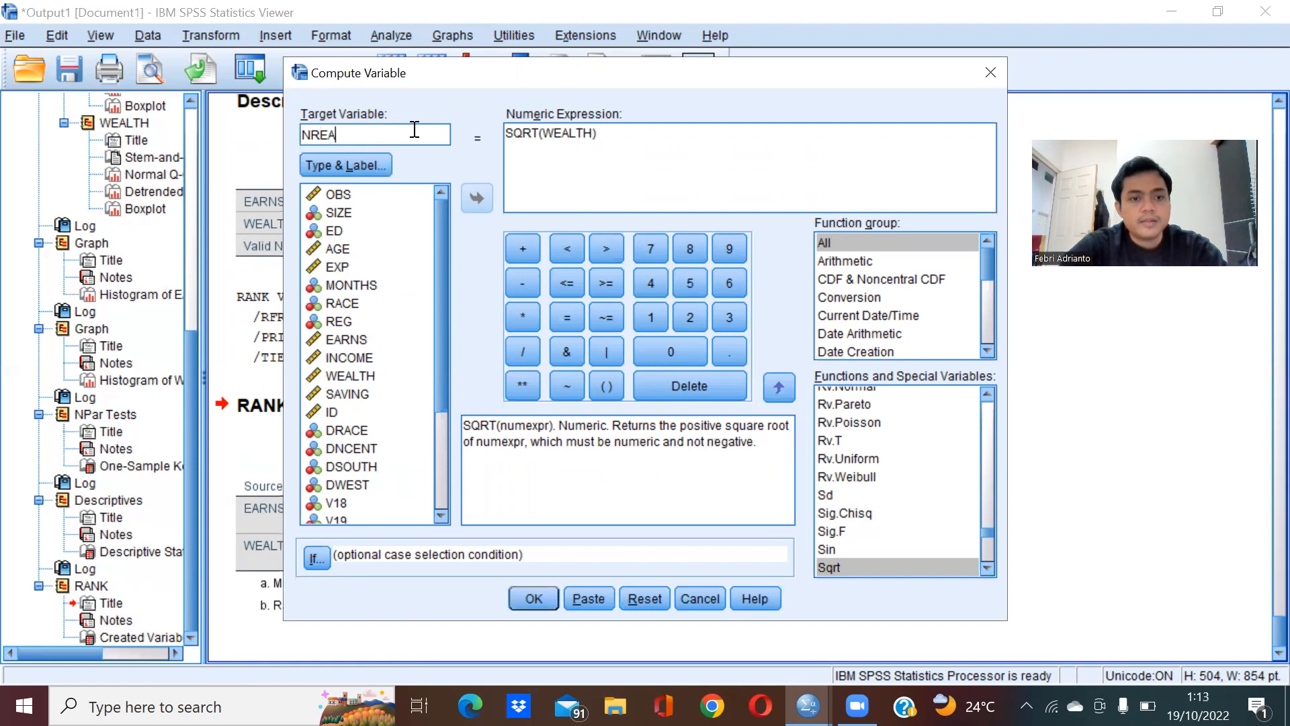
pyautogui.write('RNA')
pyautogui.write('S')
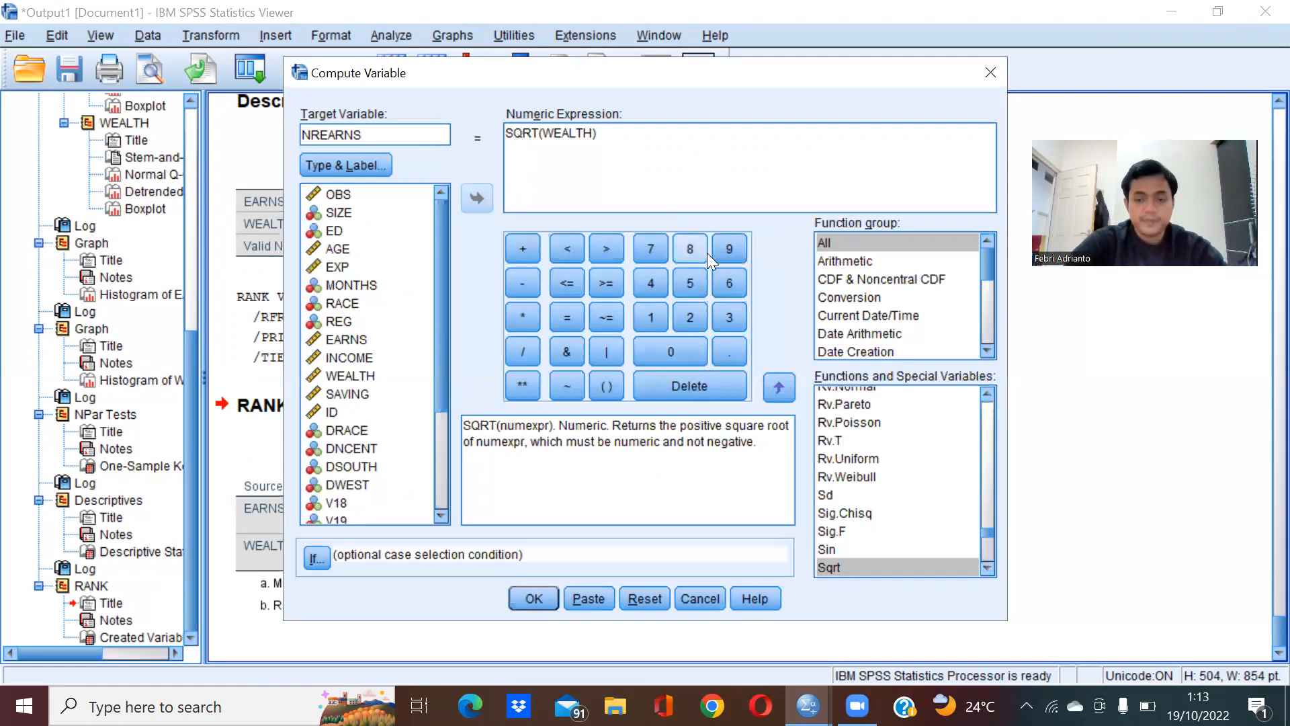
# - Replace the SQRT(WEALTH) expression with the Idf.Normal function from the Inverse DF group
pyautogui.scroll(-1, 907, 320)
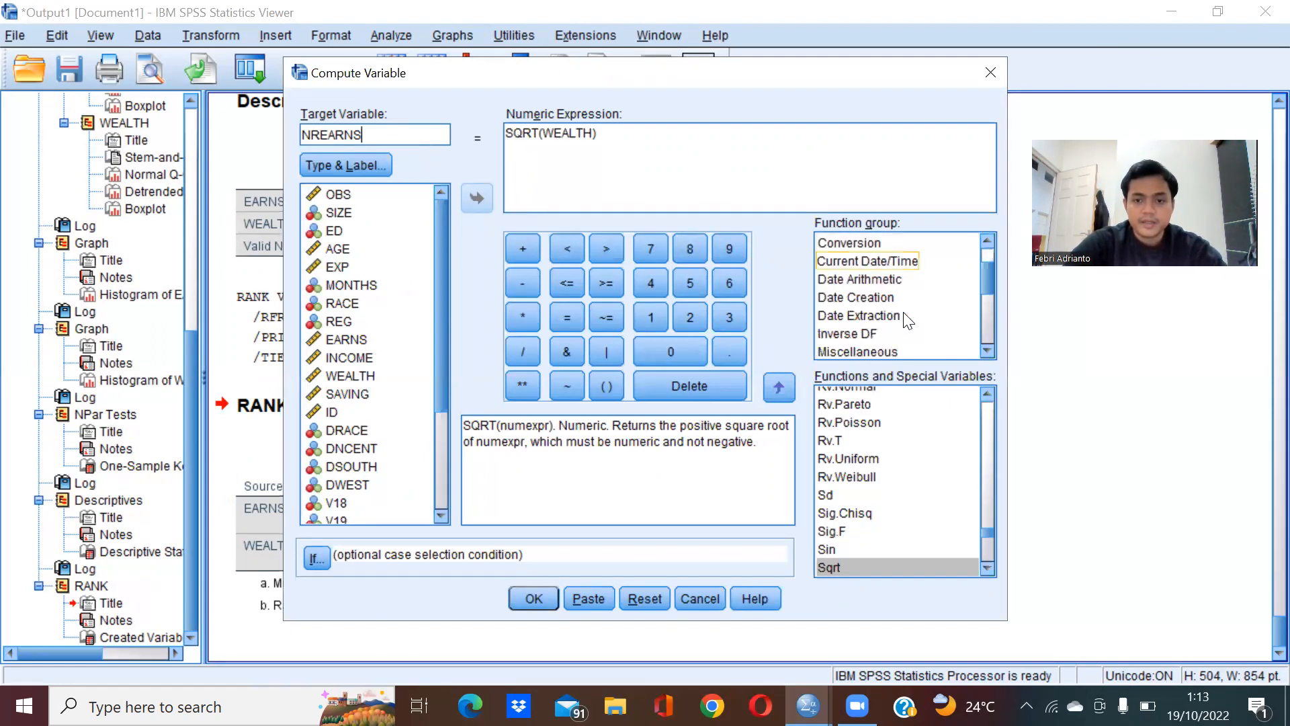
pyautogui.click(864, 332)
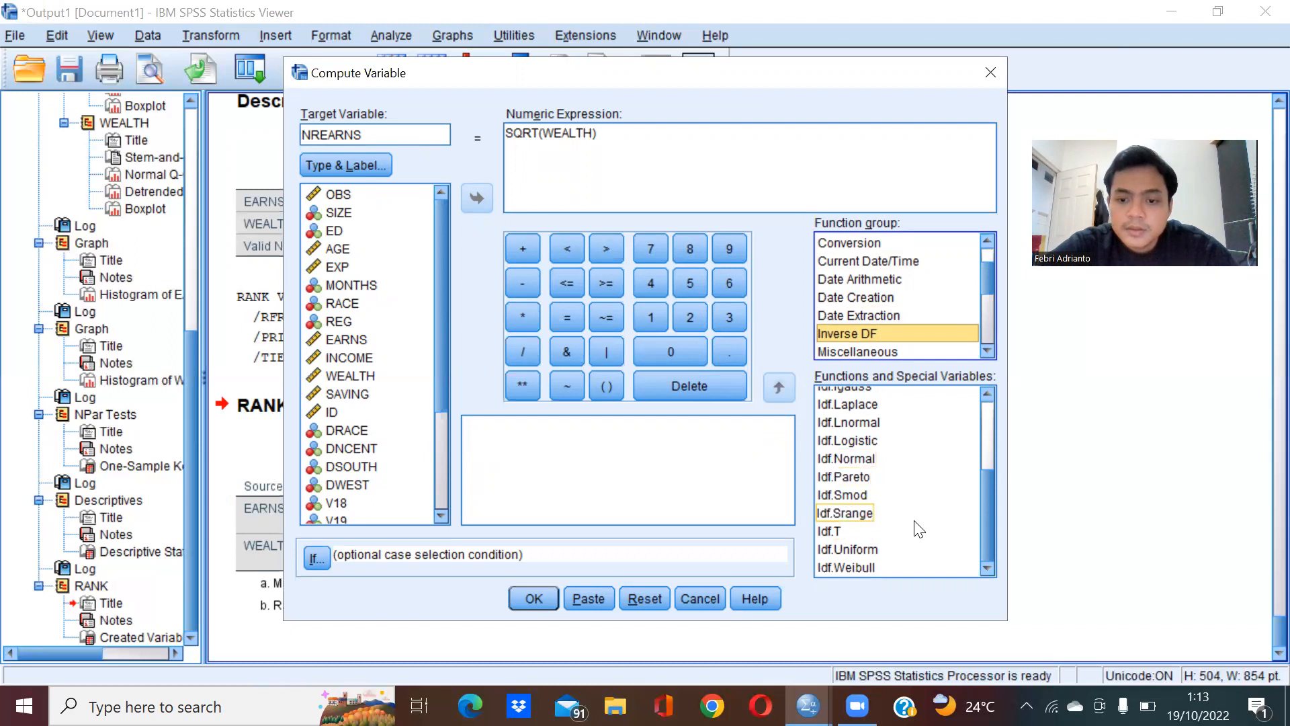
pyautogui.click(899, 459)
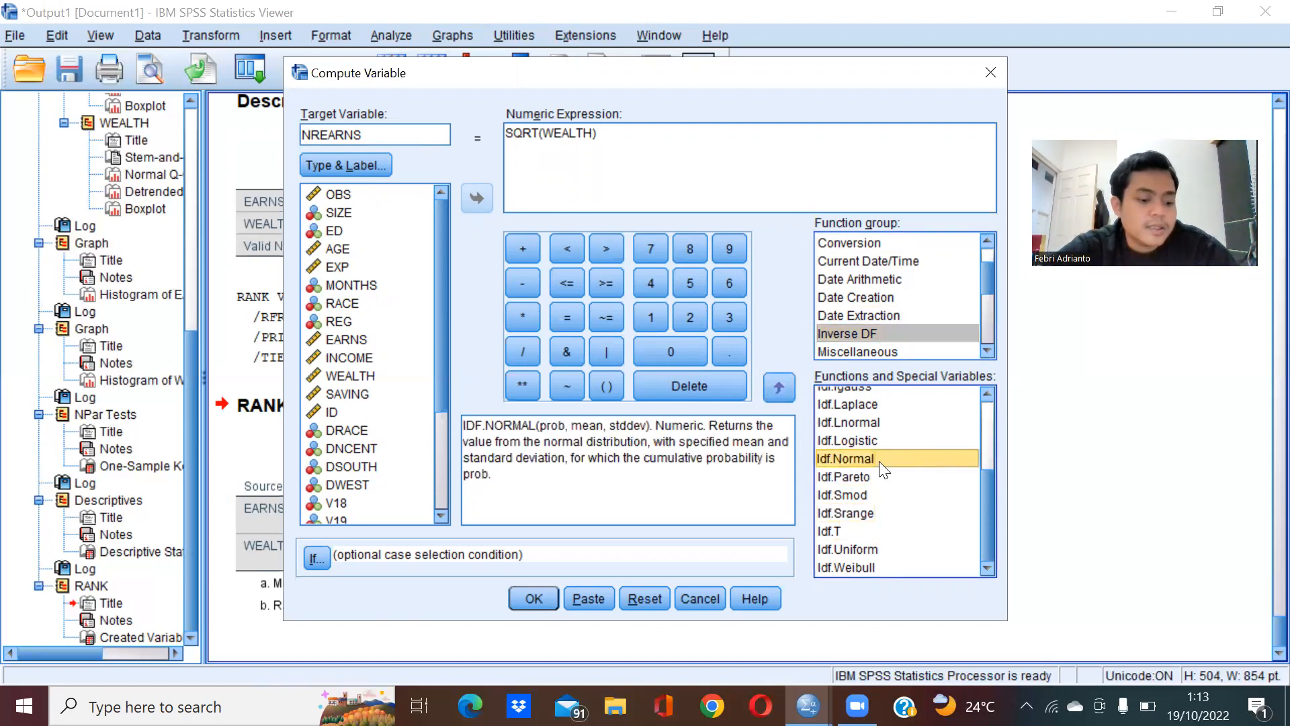
pyautogui.click(778, 386)
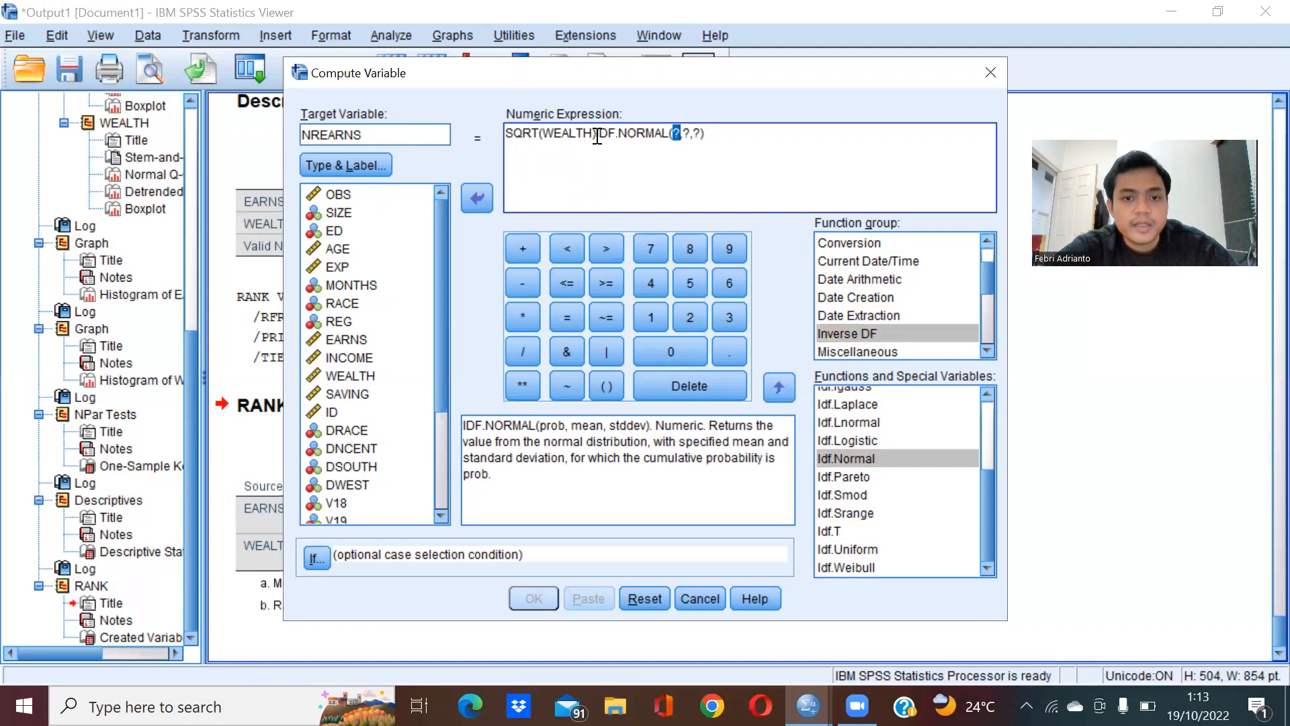
pyautogui.moveTo(598, 136); pyautogui.dragTo(512, 135)
pyautogui.press('BackSpace')
pyautogui.press('BackSpace')
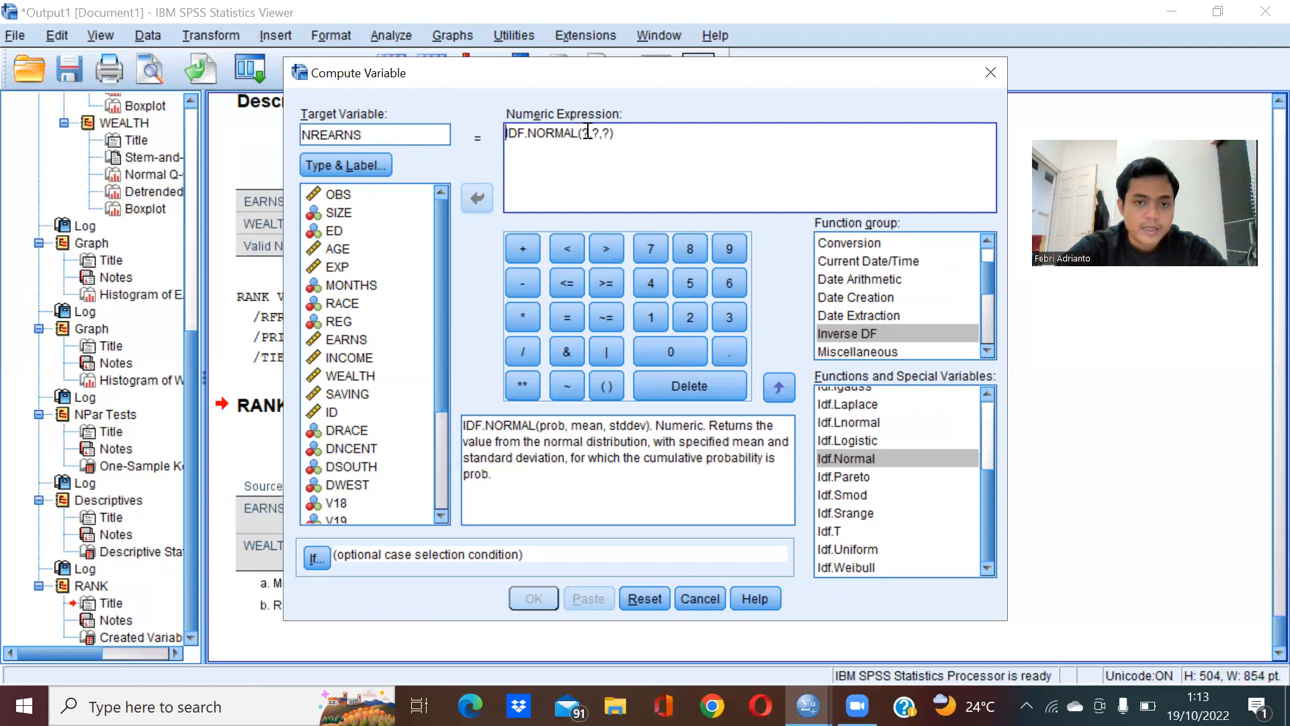
# - Enter REARNS as the probability argument of the IDF.NORMAL expression
pyautogui.click(585, 131)
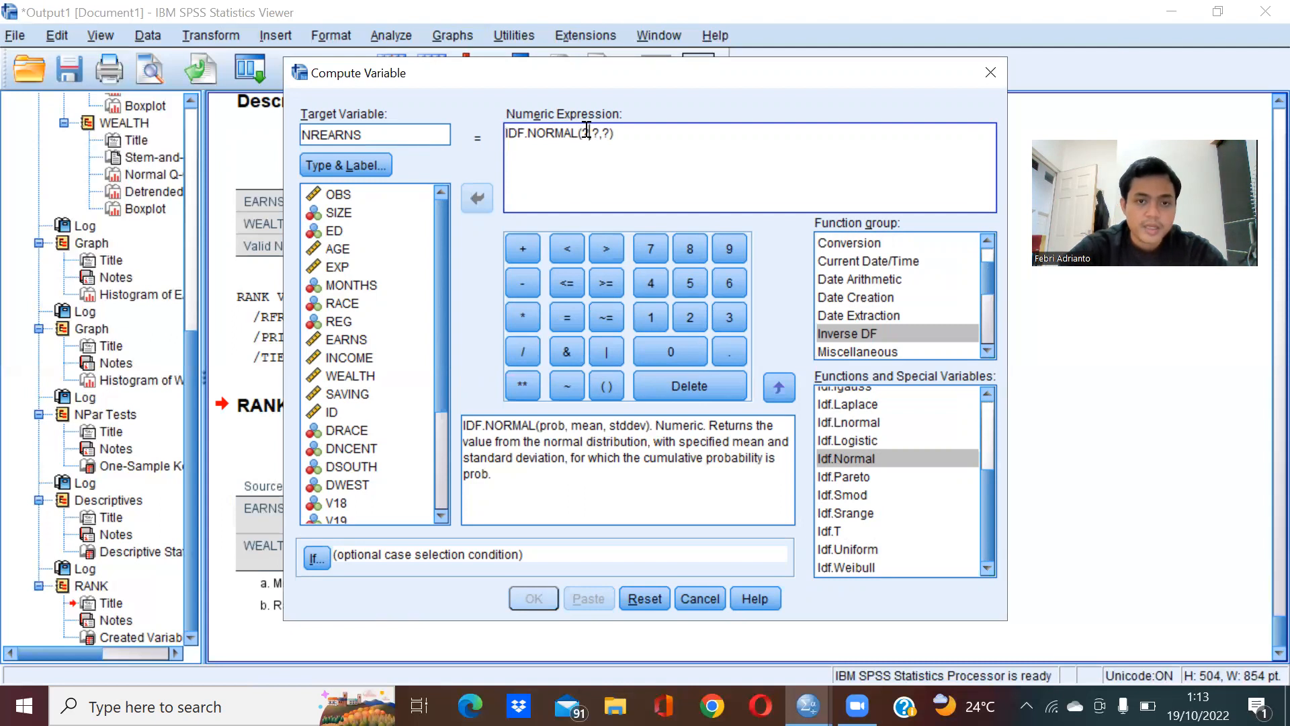
pyautogui.press('BackSpace')
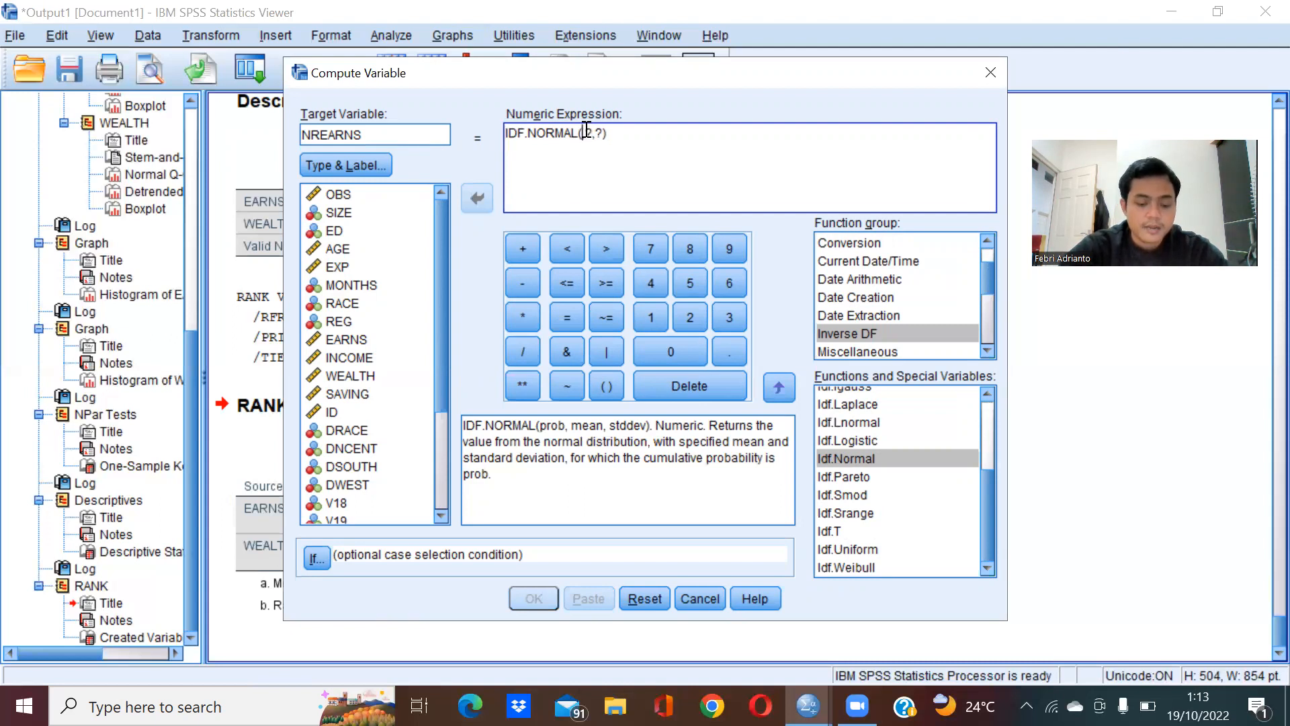
pyautogui.write('EAR')
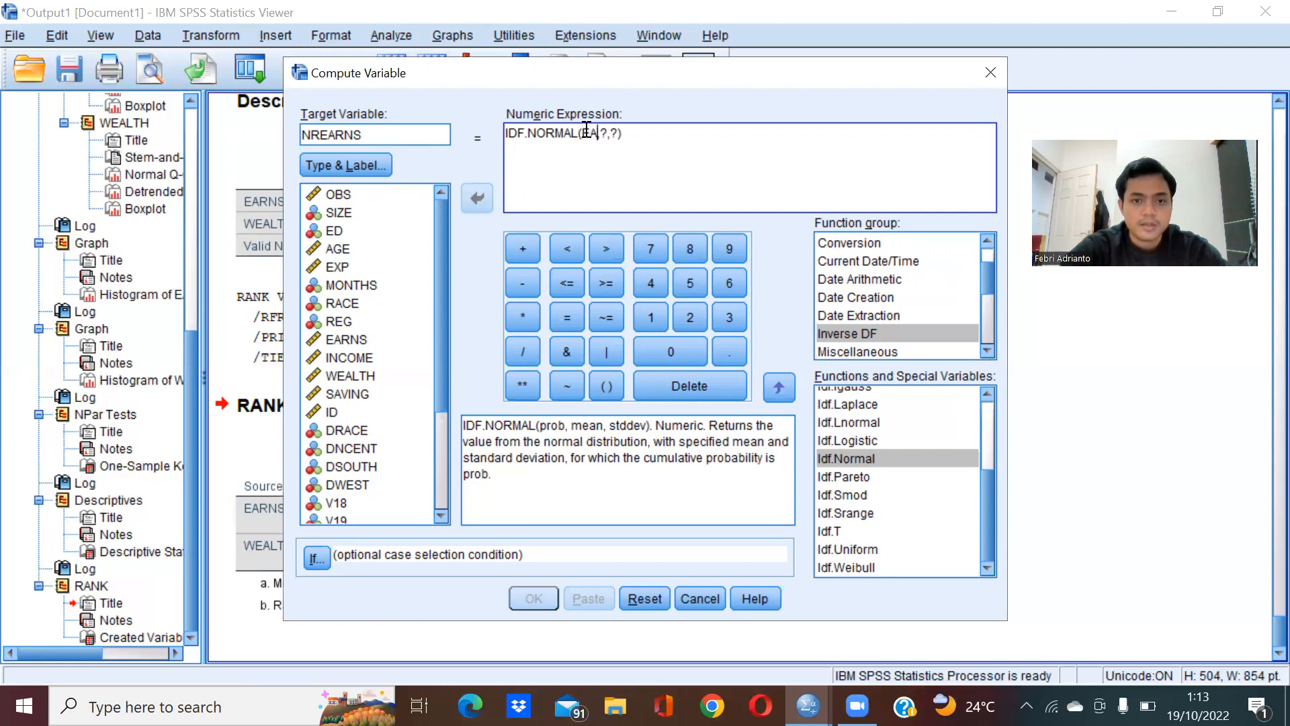
pyautogui.write('NS')
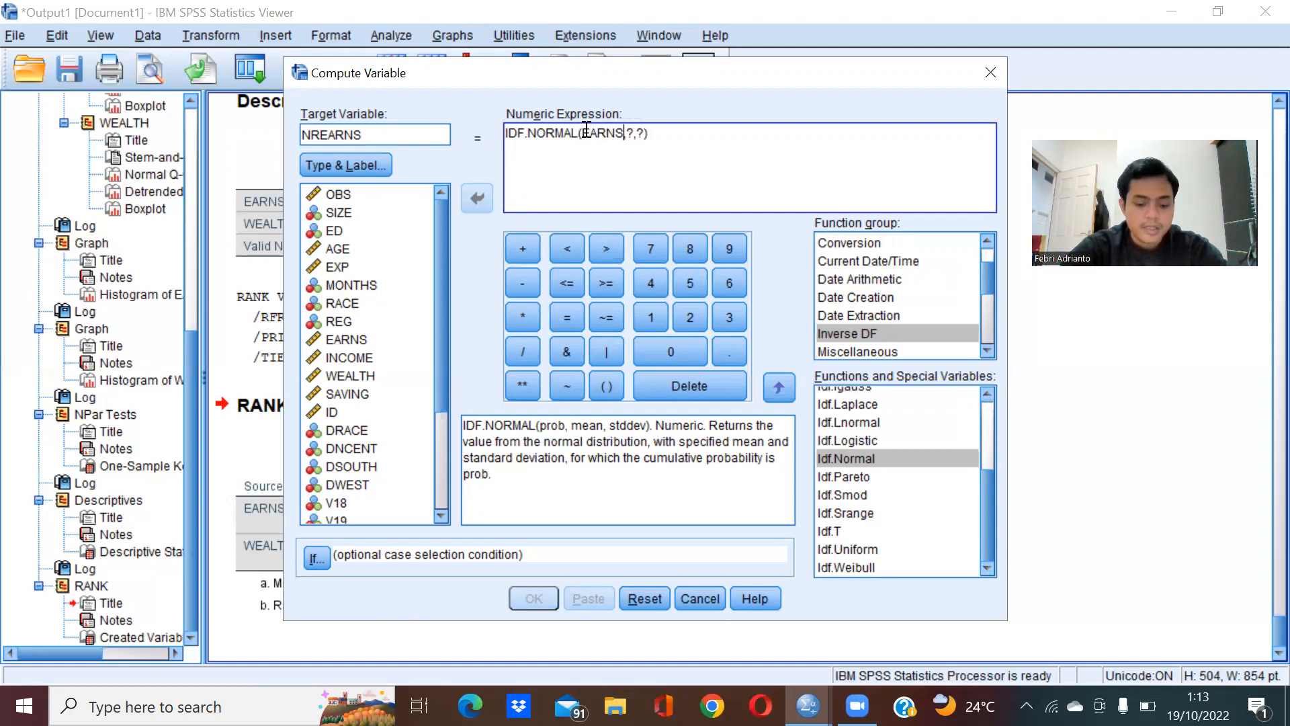
pyautogui.press('Left')
pyautogui.press('Left')
pyautogui.press('Left')
pyautogui.press('Left')
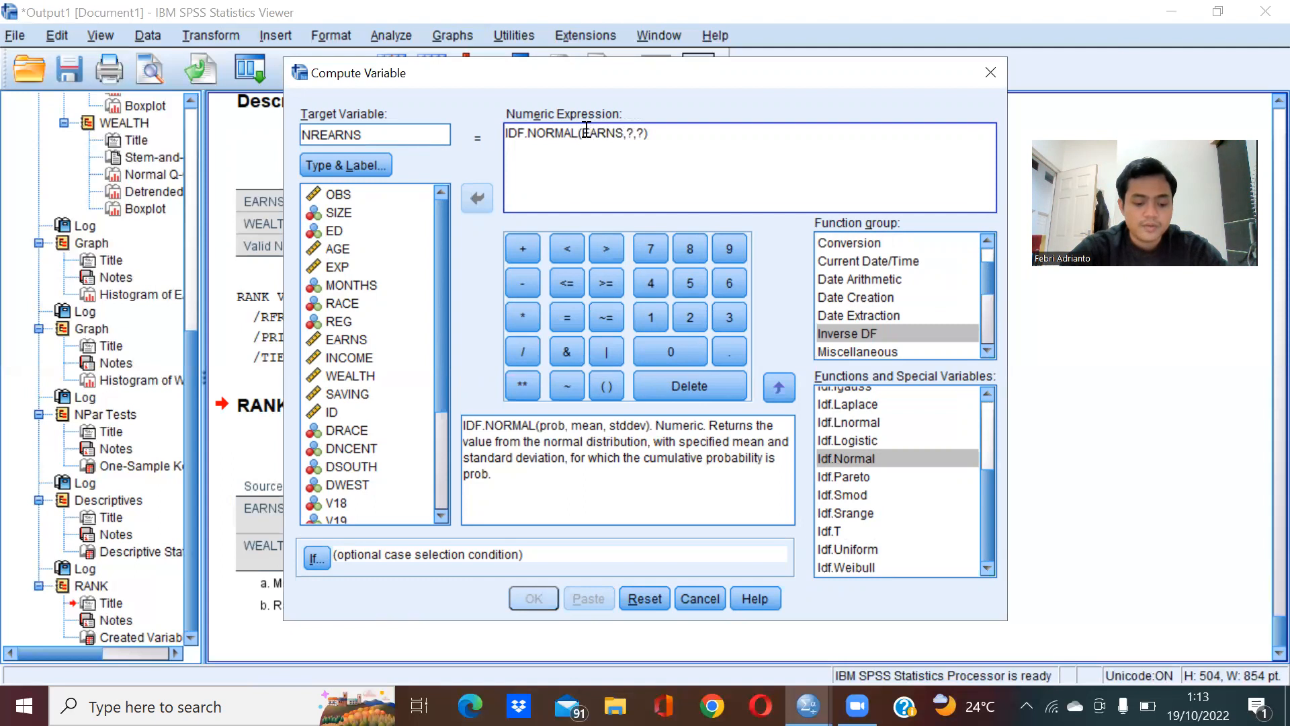
pyautogui.write('R')
# - Set the mean argument of the IDF.NORMAL expression to 12.63536
pyautogui.press('Right')
pyautogui.press('Right')
pyautogui.press('Right')
pyautogui.press('Right')
pyautogui.press('Right')
pyautogui.press('Right')
pyautogui.press('Right')
pyautogui.press('BackSpace')
pyautogui.press('BackSpace')
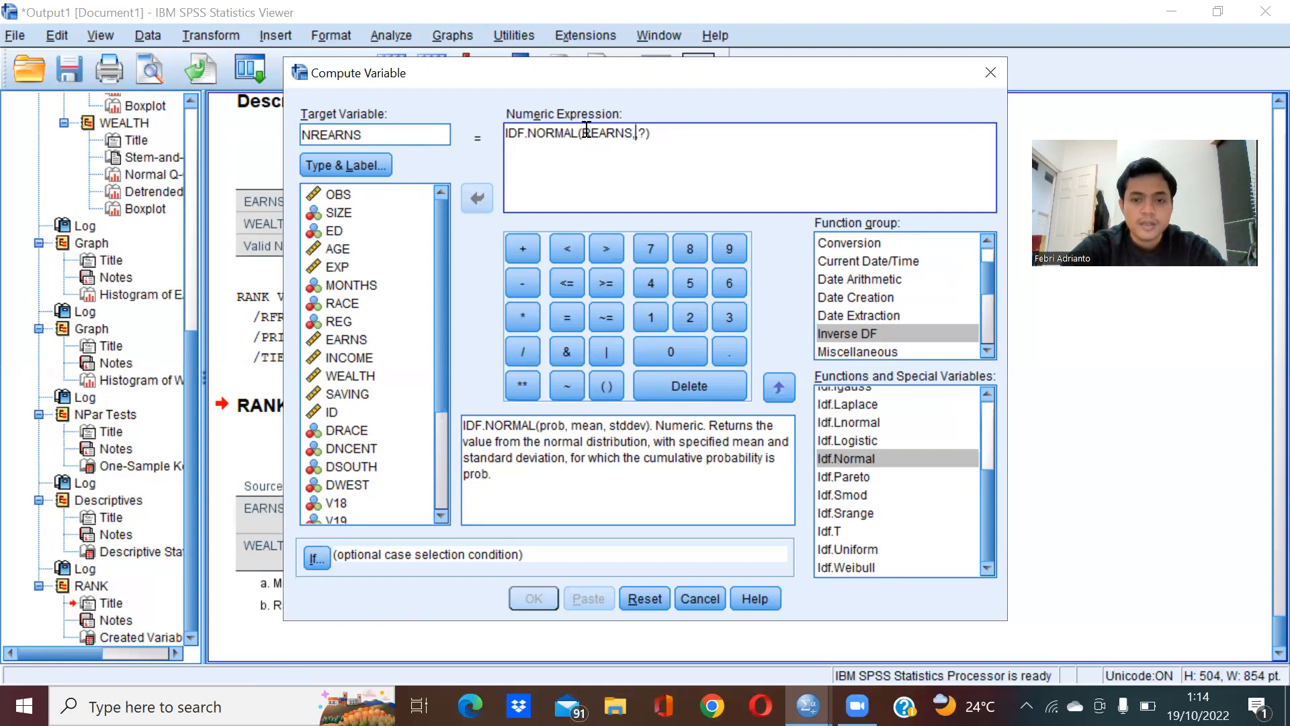
pyautogui.write('12.636,')
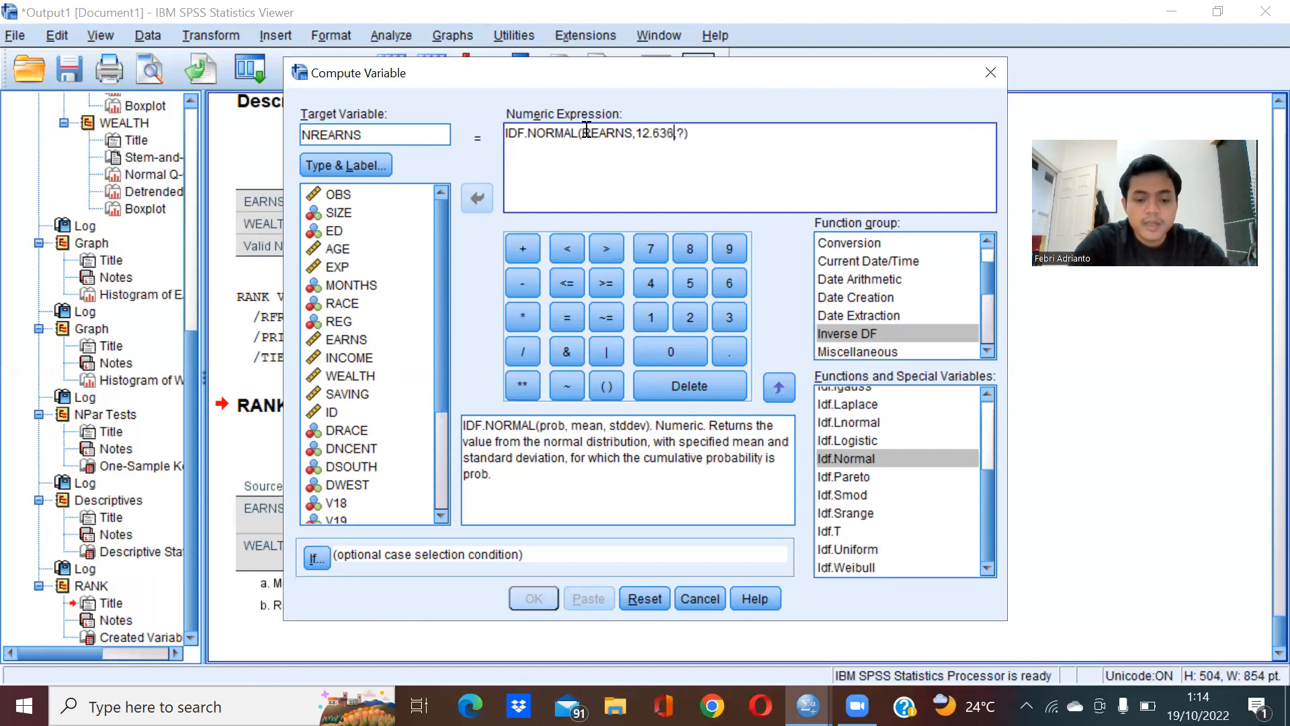
pyautogui.press('BackSpace')
pyautogui.write('536')
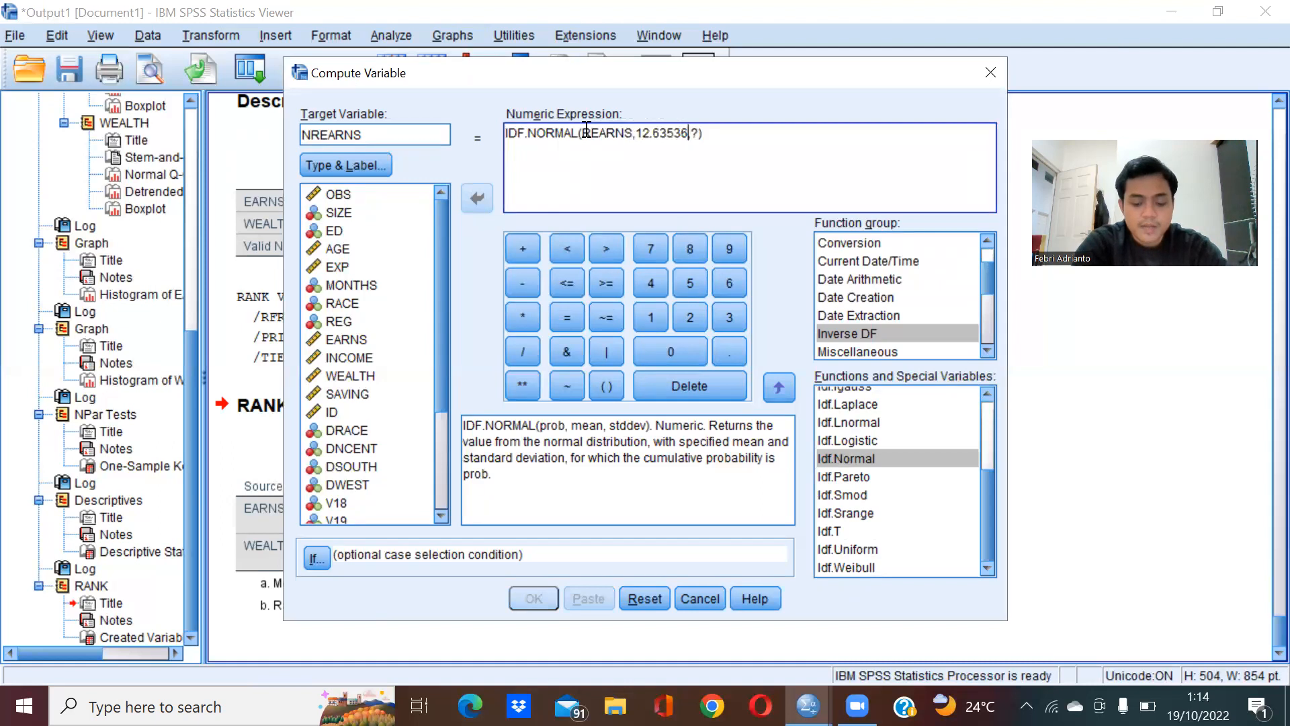
pyautogui.press('BackSpace')
pyautogui.press('BackSpace')
pyautogui.press('BackSpace')
pyautogui.press('BackSpace')
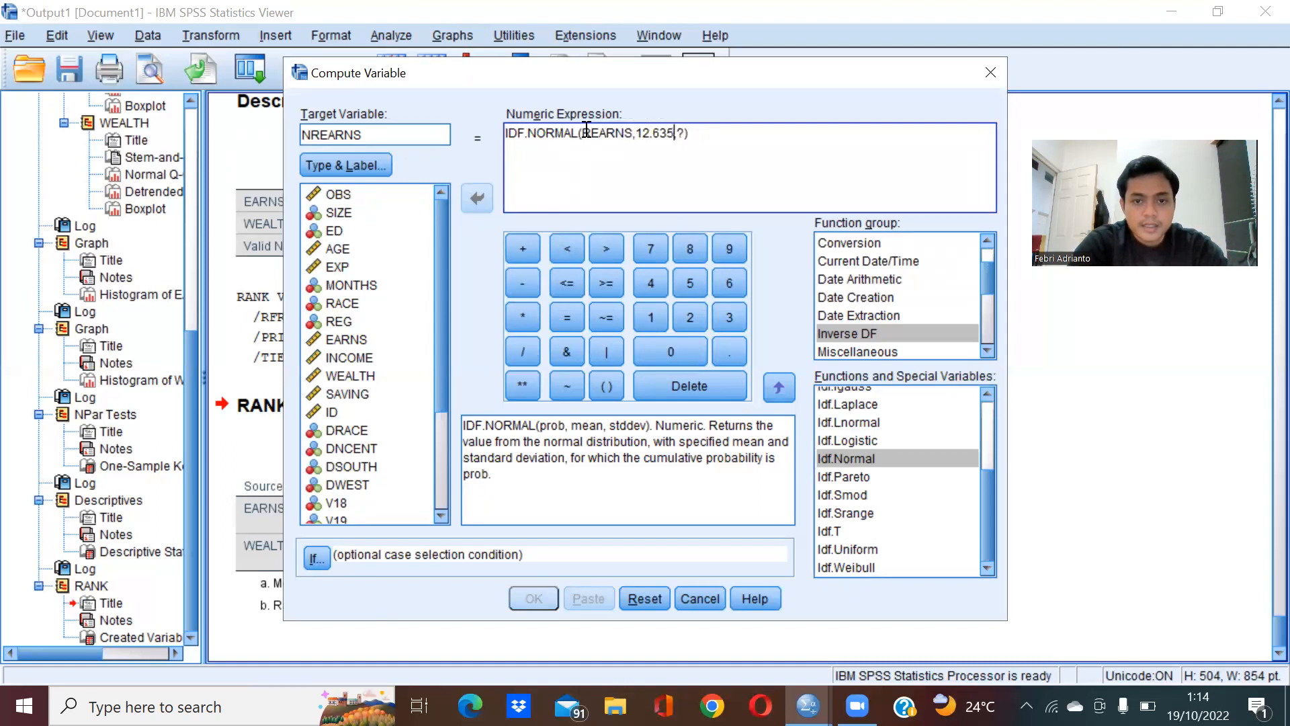
pyautogui.write('35')
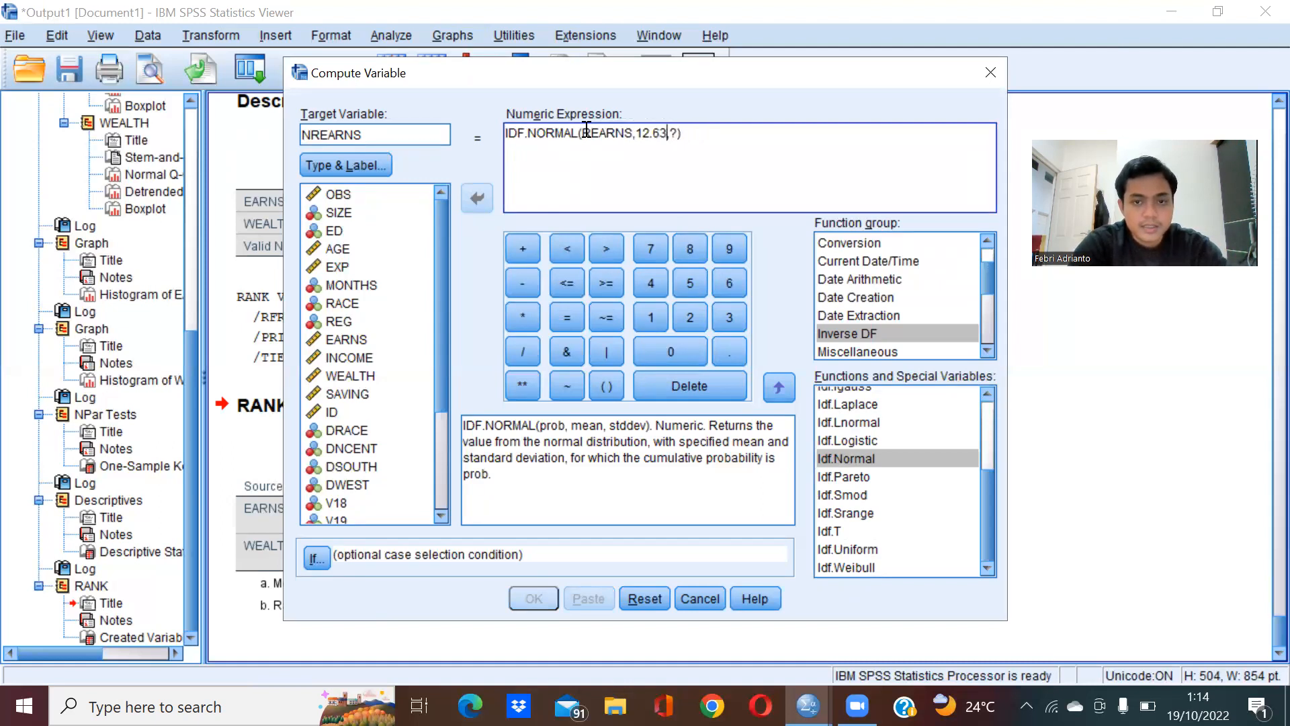
pyautogui.write('36')
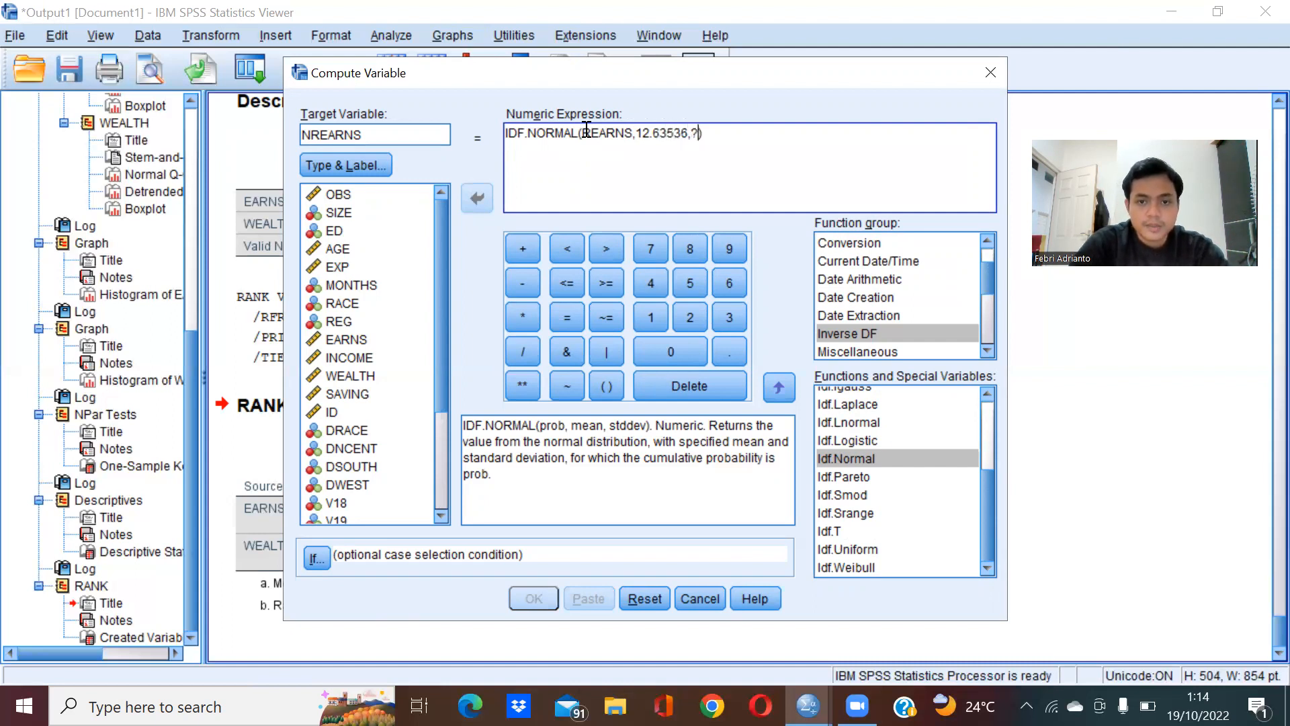
# - Set the standard deviation argument of IDF.NORMAL to 16.812373 and compute the NREARNS variable
pyautogui.press('Right')
pyautogui.press('Delete')
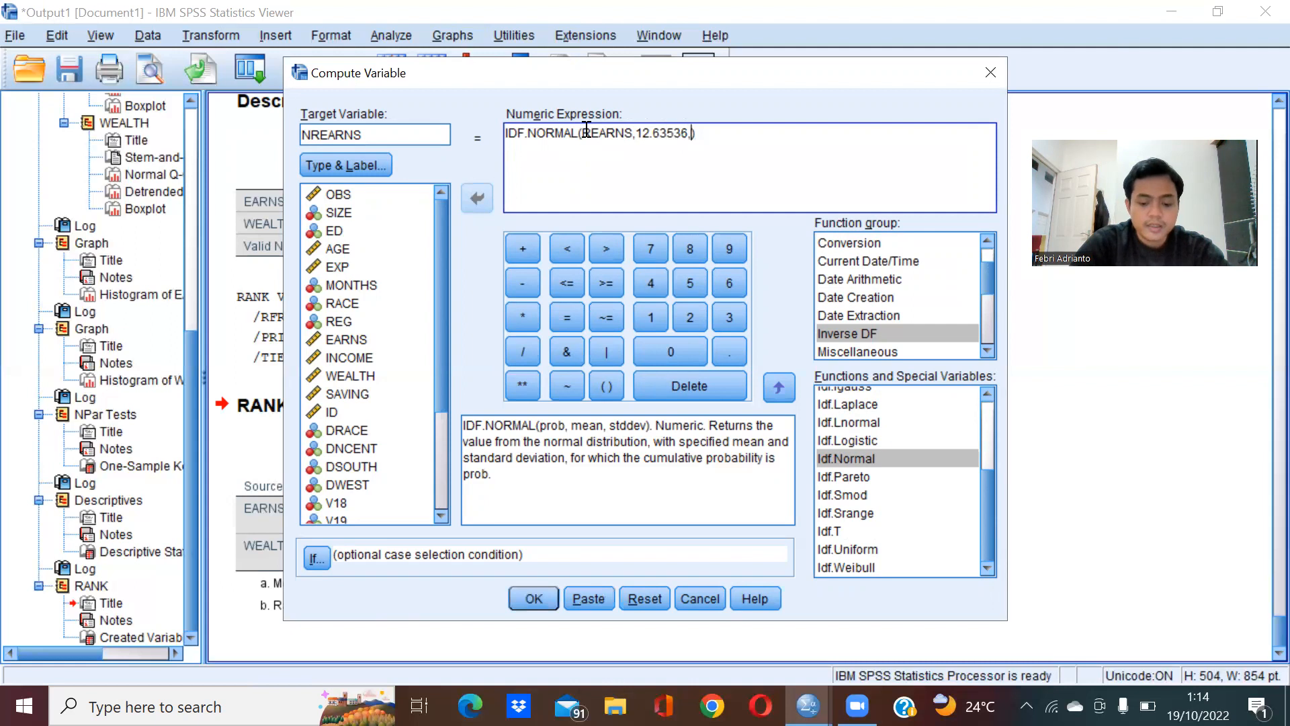
pyautogui.write('16')
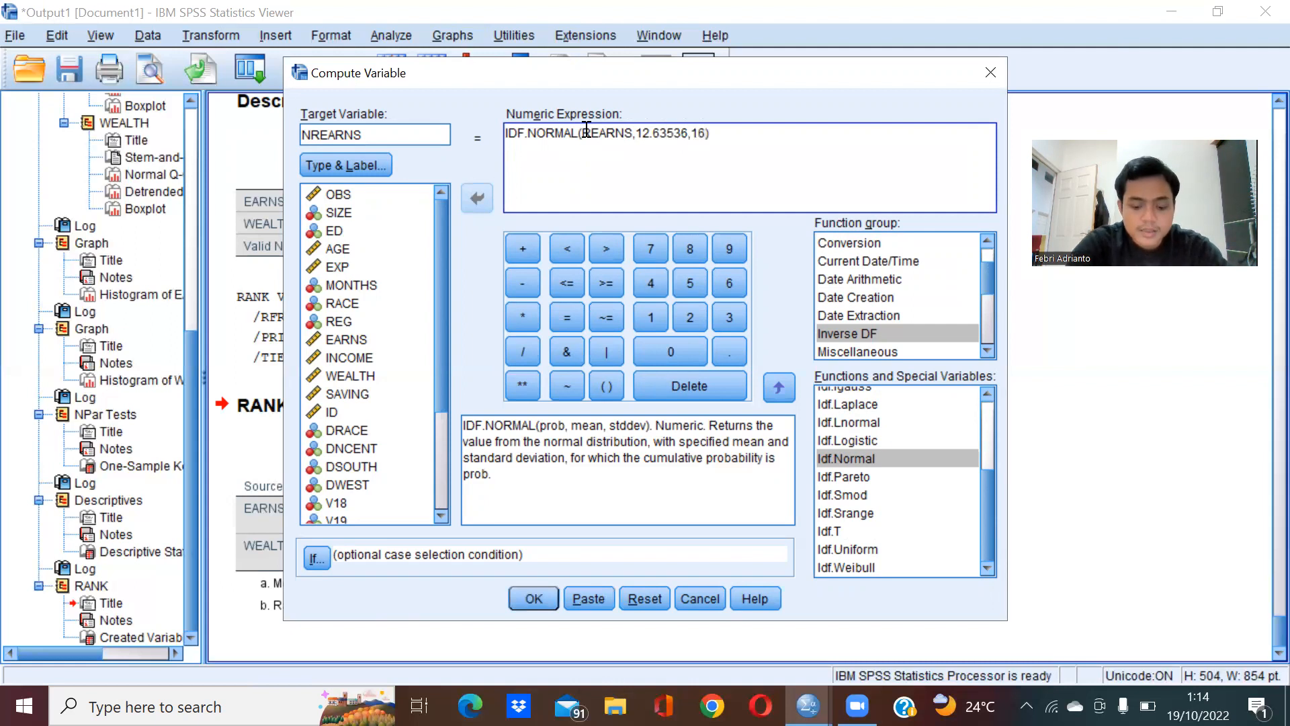
pyautogui.write('.81')
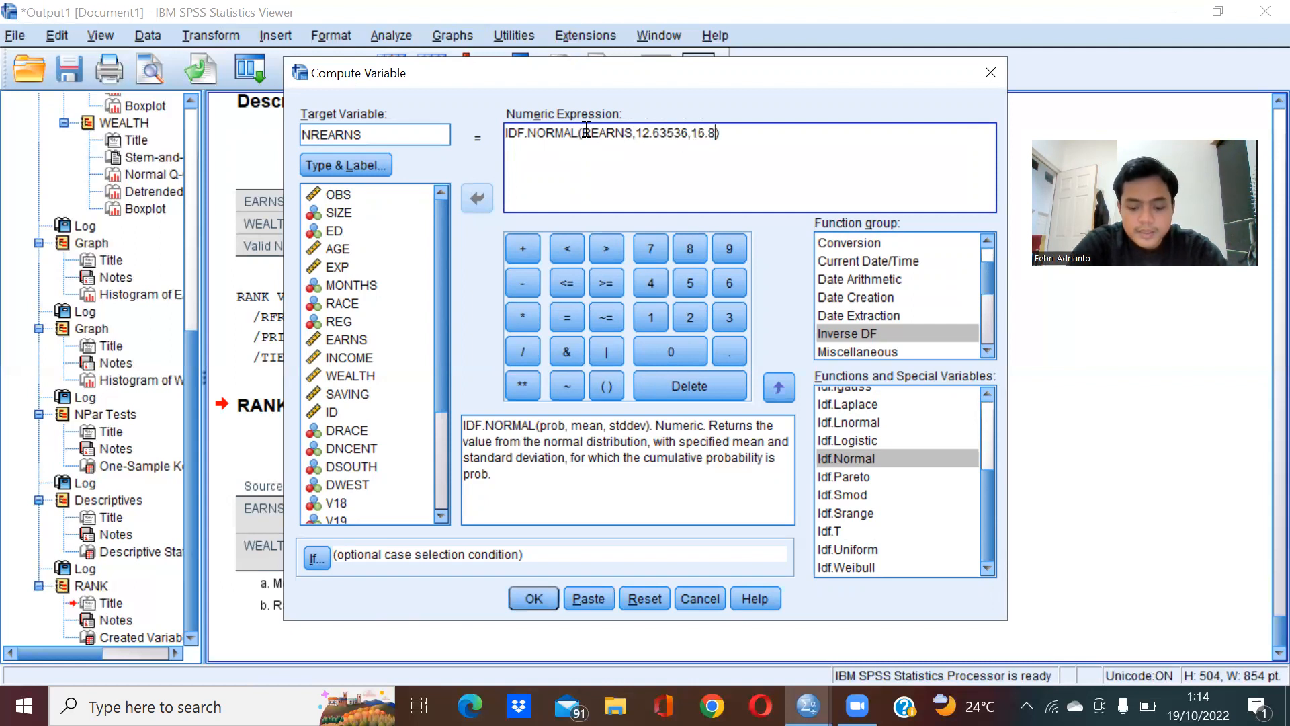
pyautogui.write('2373')
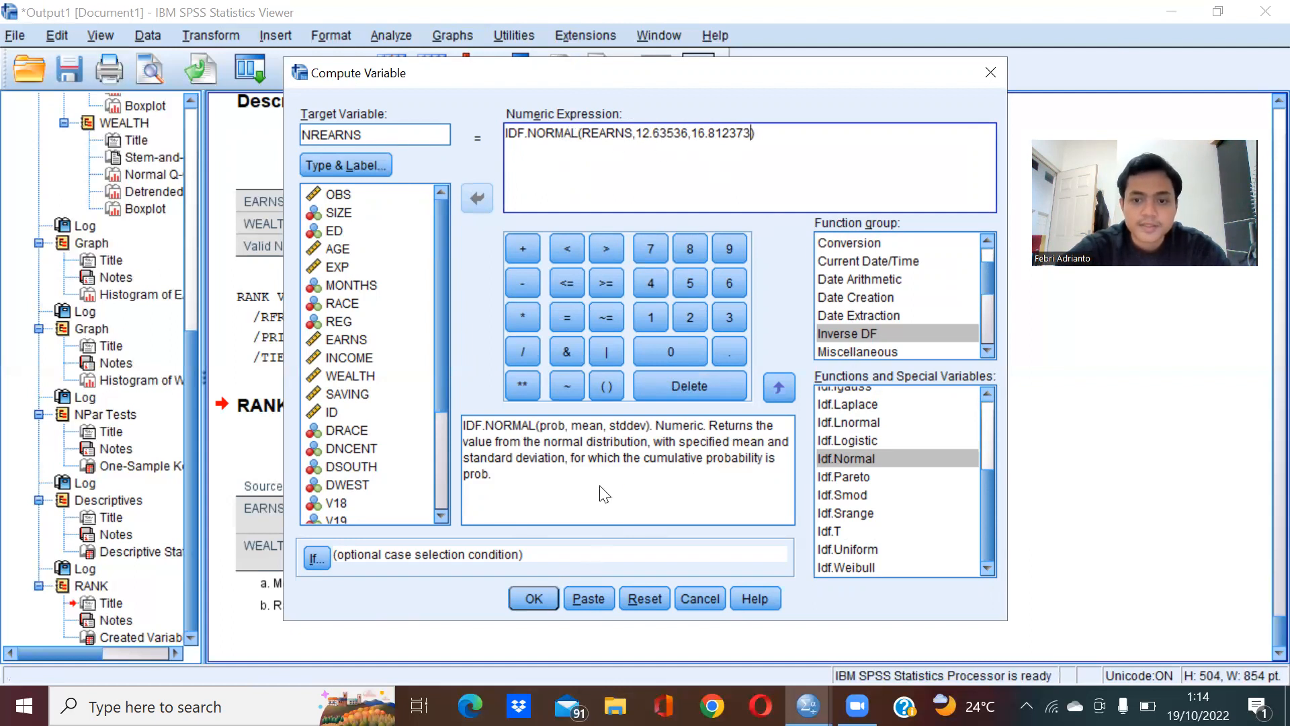
pyautogui.click(535, 598)
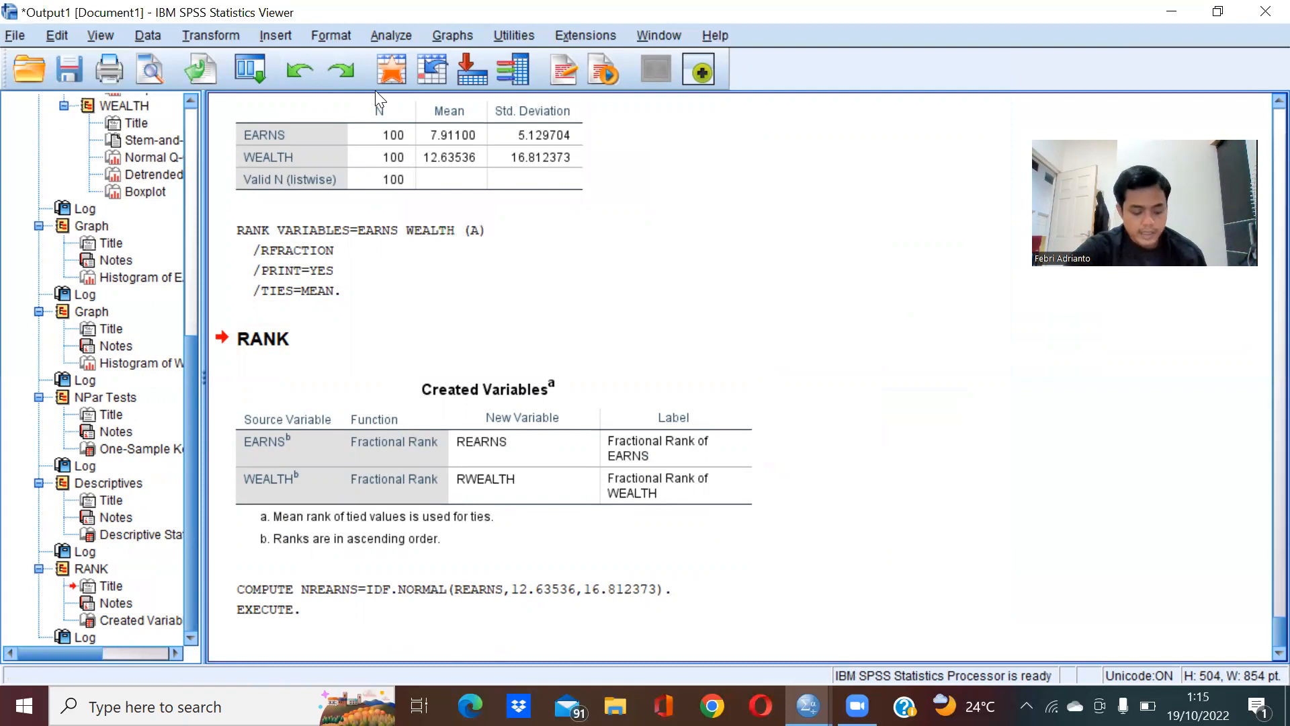
# - Start another Compute Variable transformation and rename the target variable NRWEALTH
pyautogui.click(200, 35)
pyautogui.click(202, 60)
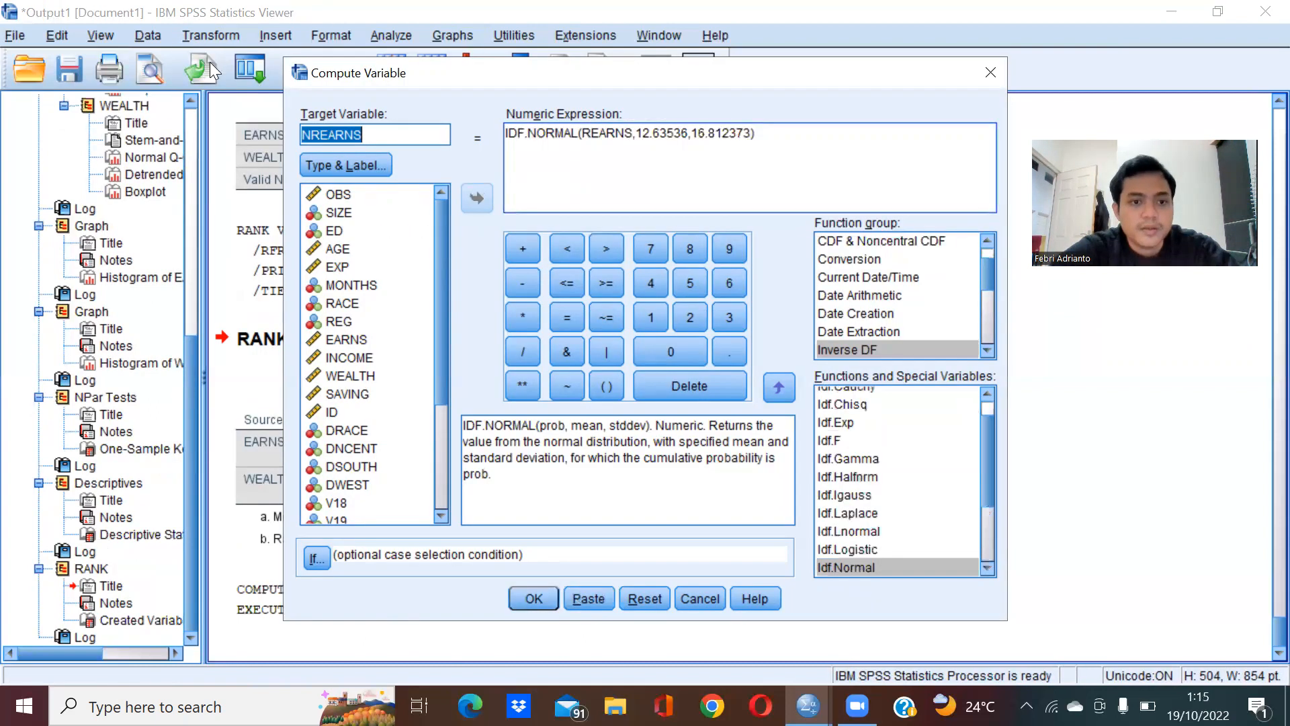
pyautogui.click(405, 136)
pyautogui.press('BackSpace')
pyautogui.press('BackSpace')
pyautogui.press('BackSpace')
pyautogui.press('BackSpace')
pyautogui.press('BackSpace')
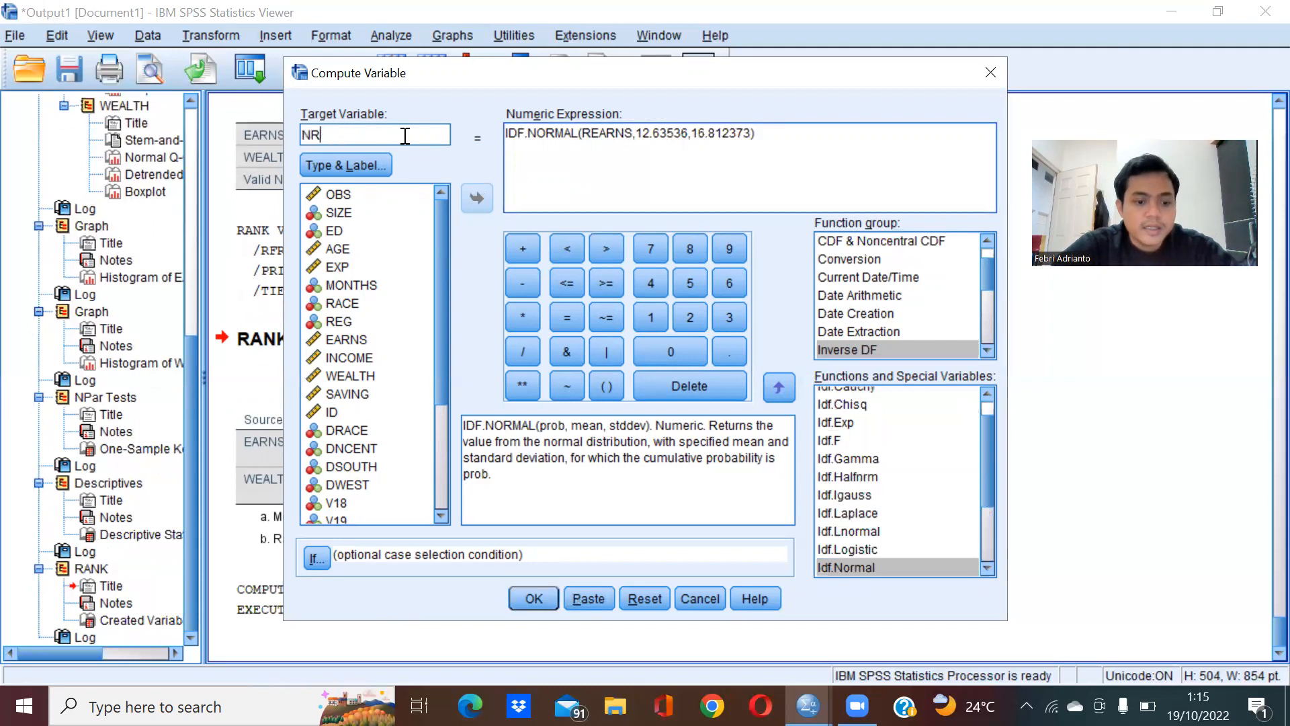
pyautogui.write('WEALTH')
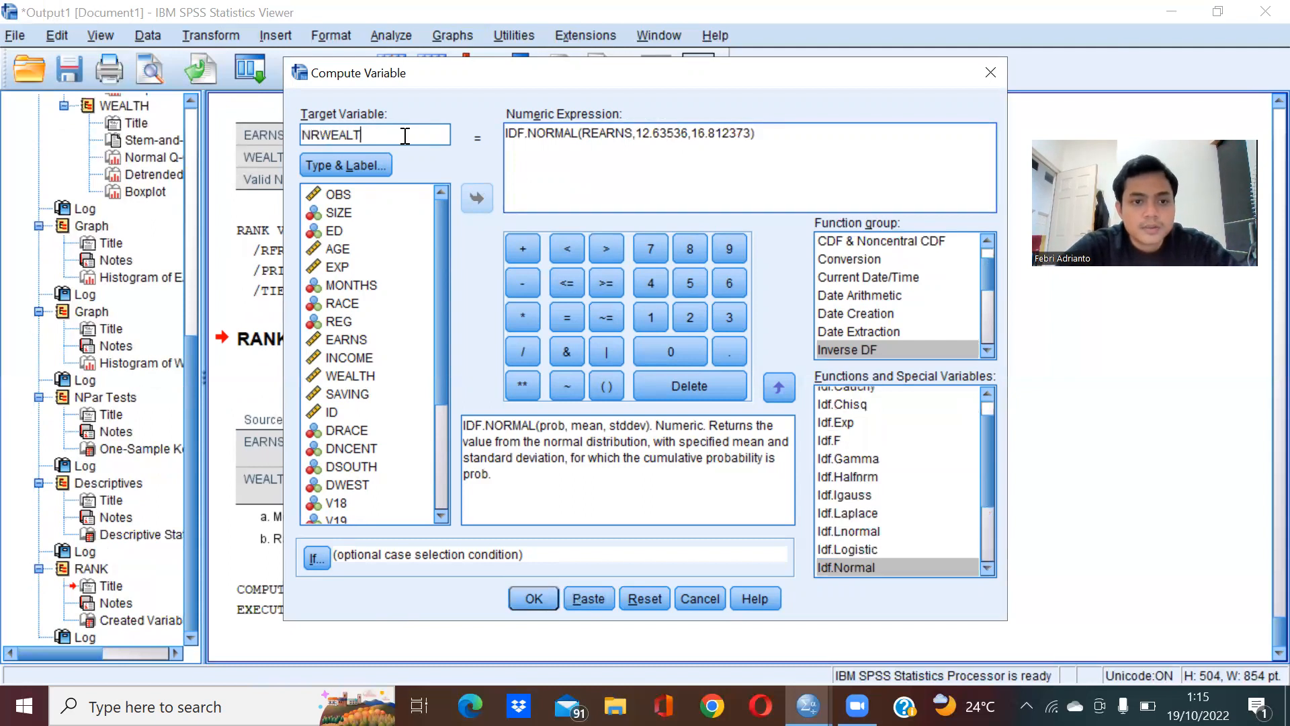
# - Replace REARNS with NRWEALTH as the probability argument of the IDF.NORMAL expression and compute the variable
pyautogui.click(632, 134)
pyautogui.press('BackSpace')
pyautogui.press('BackSpace')
pyautogui.press('BackSpace')
pyautogui.press('BackSpace')
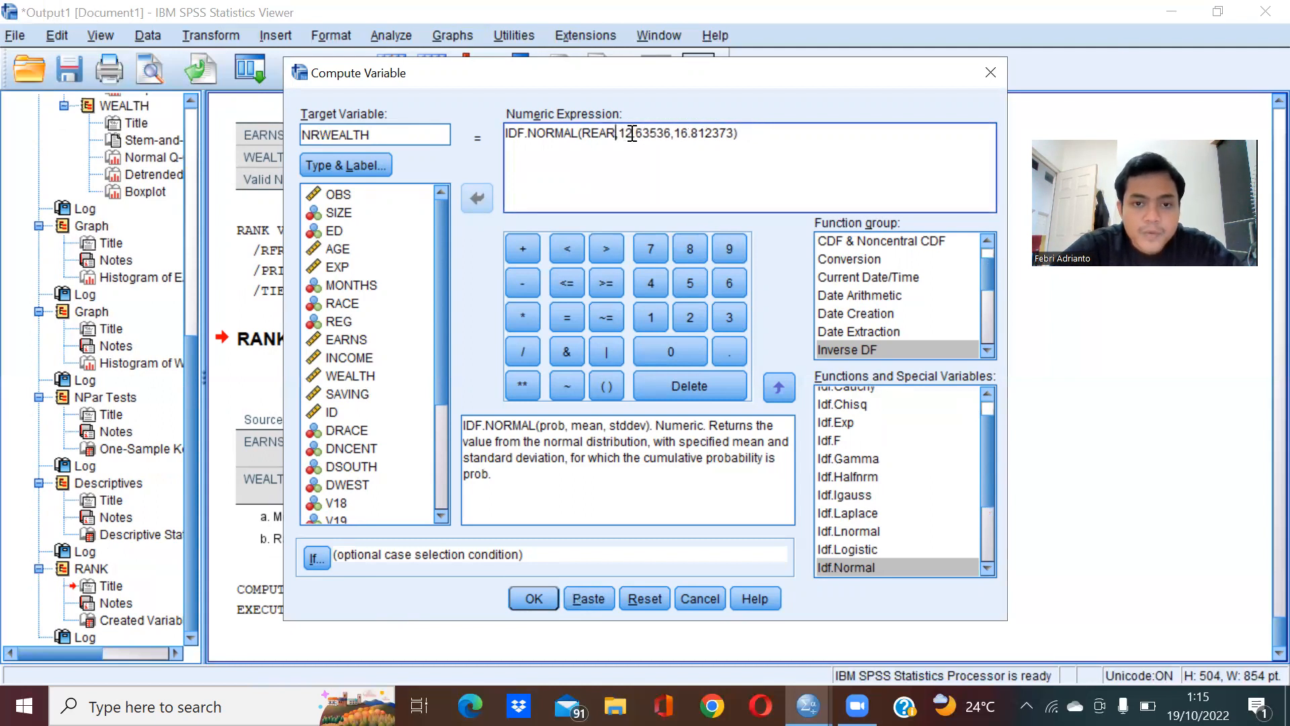
pyautogui.press('BackSpace')
pyautogui.press('BackSpace')
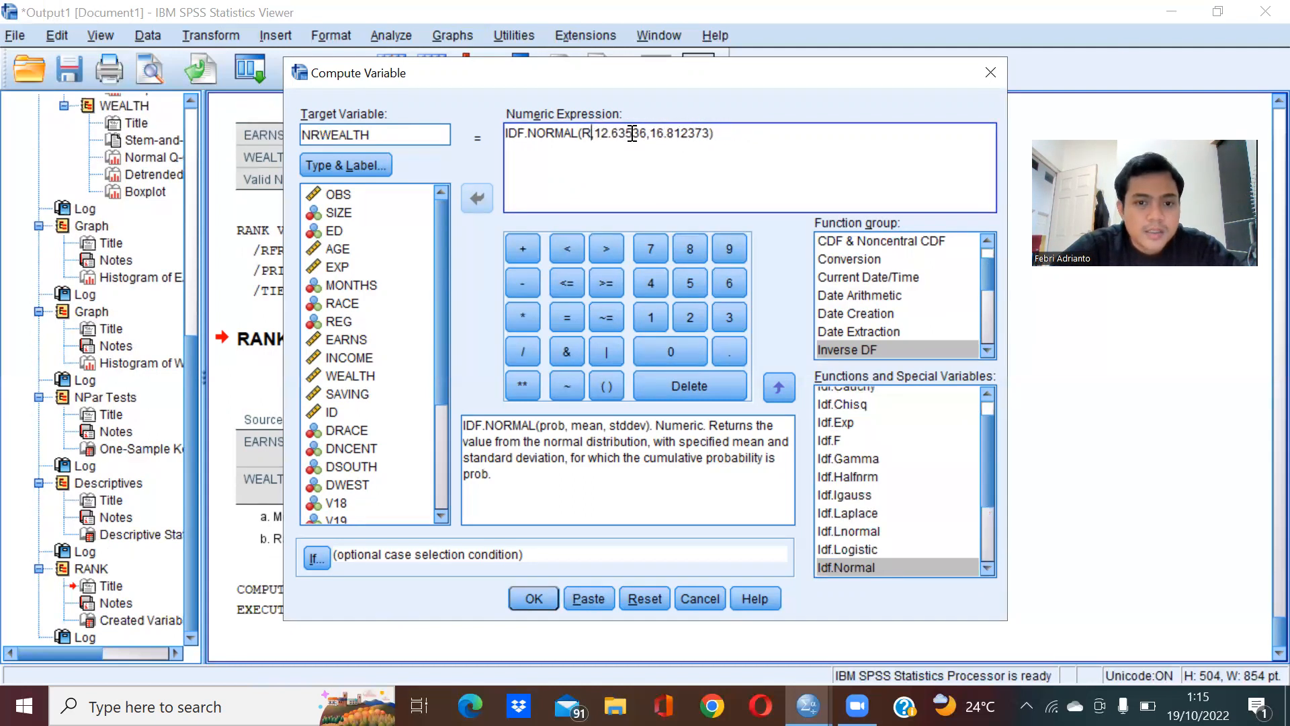
pyautogui.write('NRWEALTH')
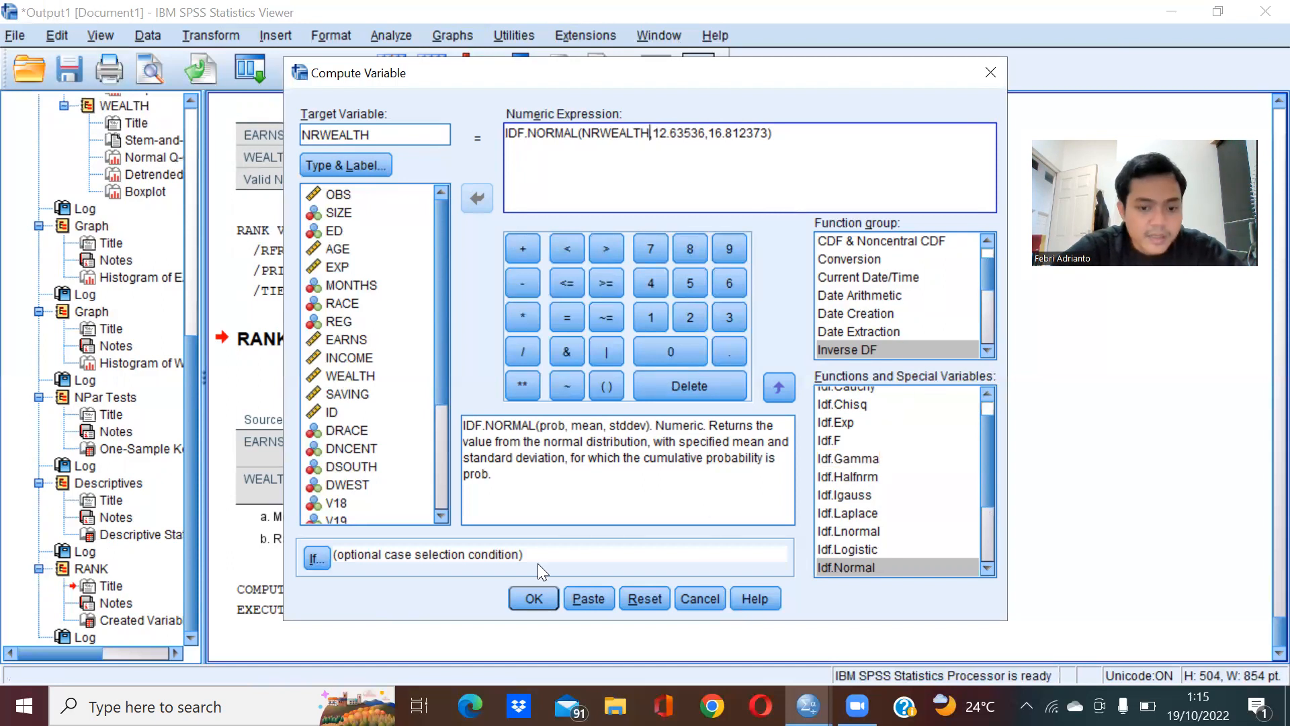
pyautogui.click(534, 597)
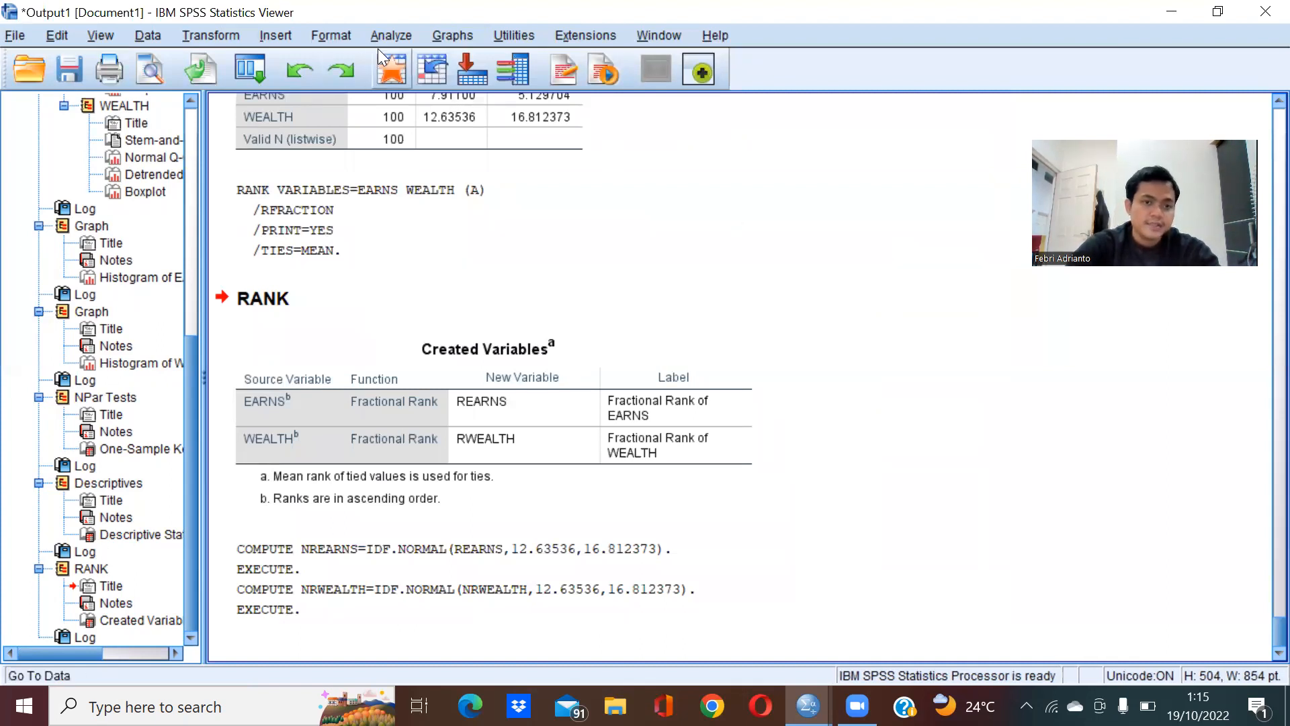
pyautogui.click(391, 68)
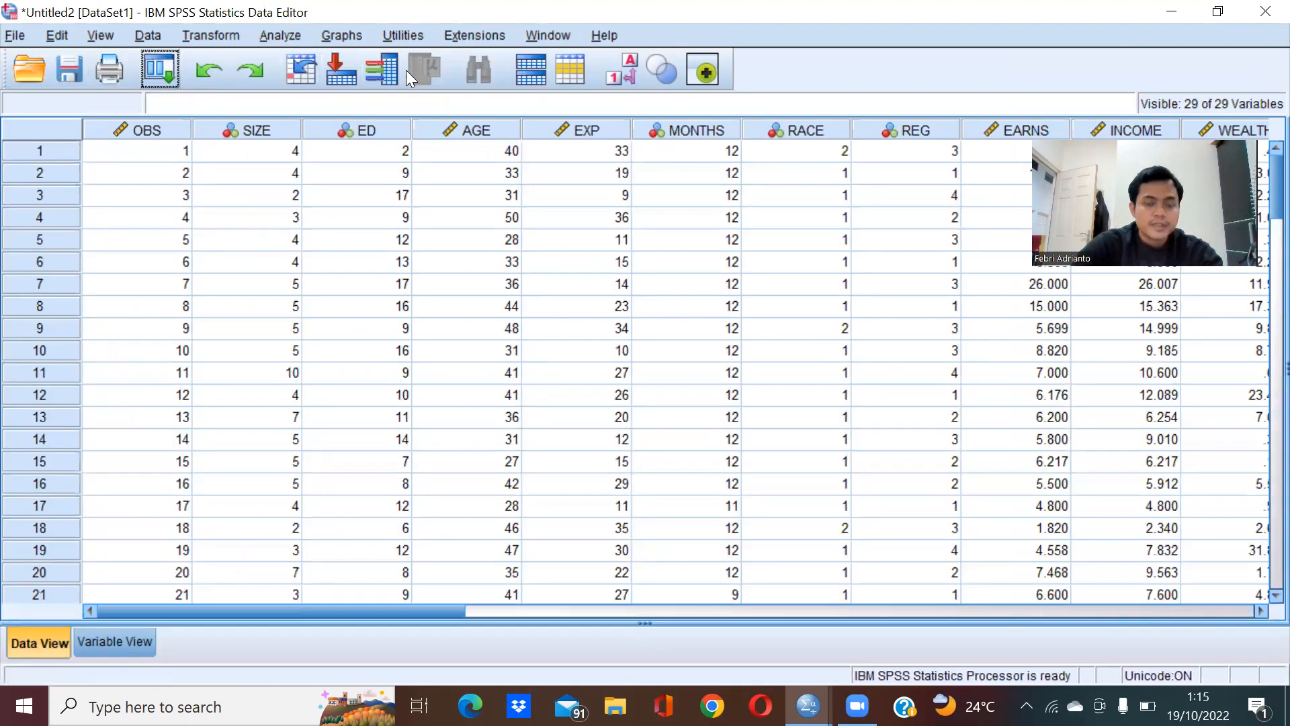
pyautogui.moveTo(808, 706)
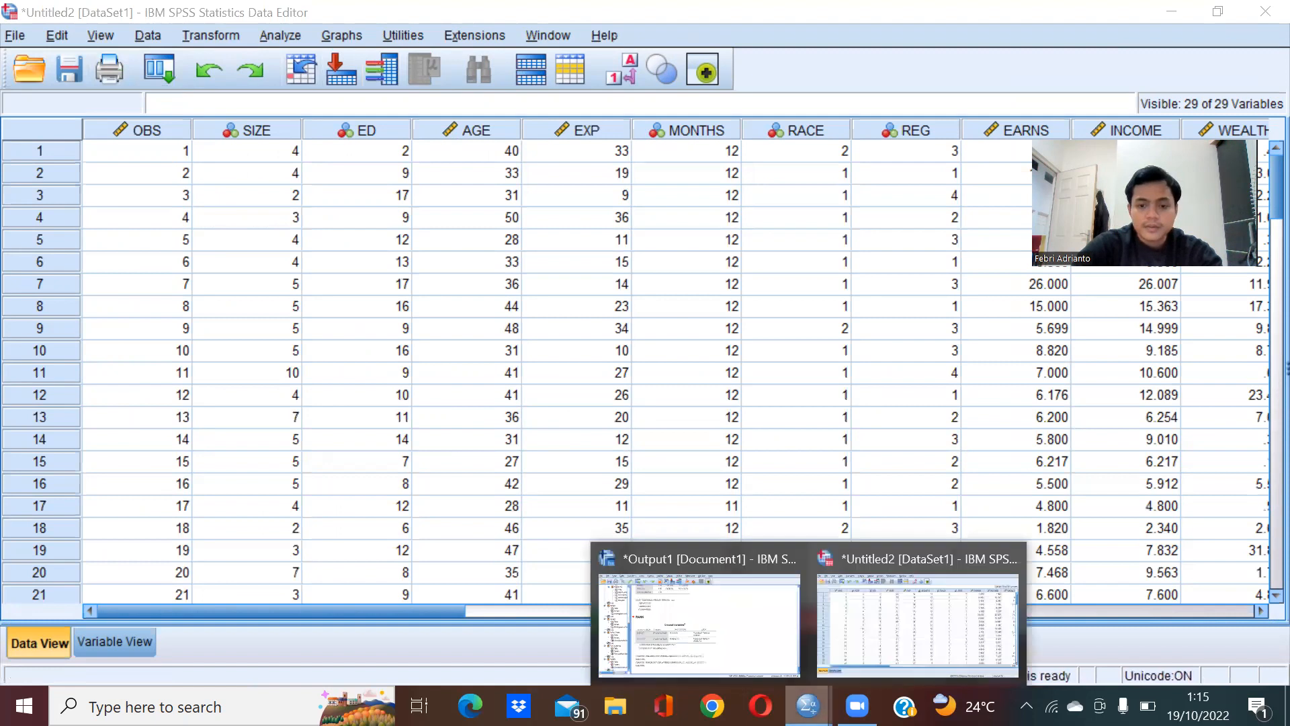
pyautogui.click(763, 645)
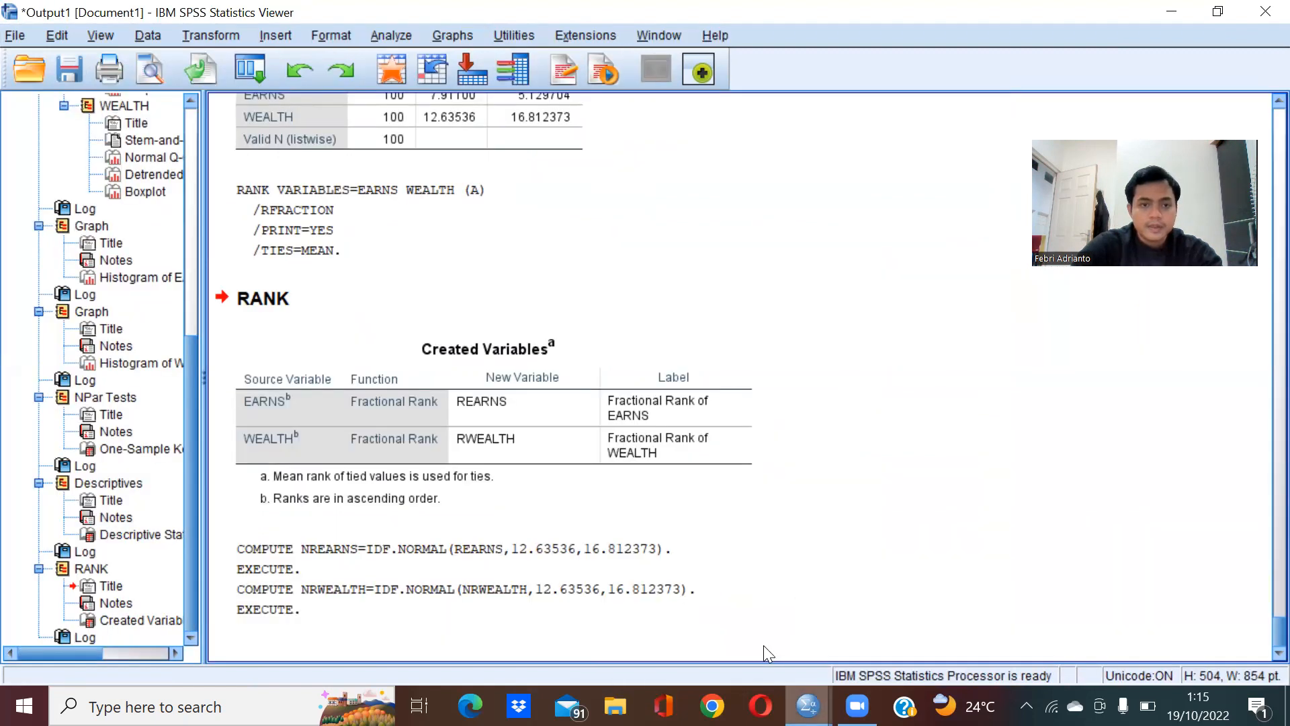
# - Open the legacy one-sample Kolmogorov-Smirnov test and remove sqrtWEALTH and sqrtEARNS from the test variables
pyautogui.click(404, 35)
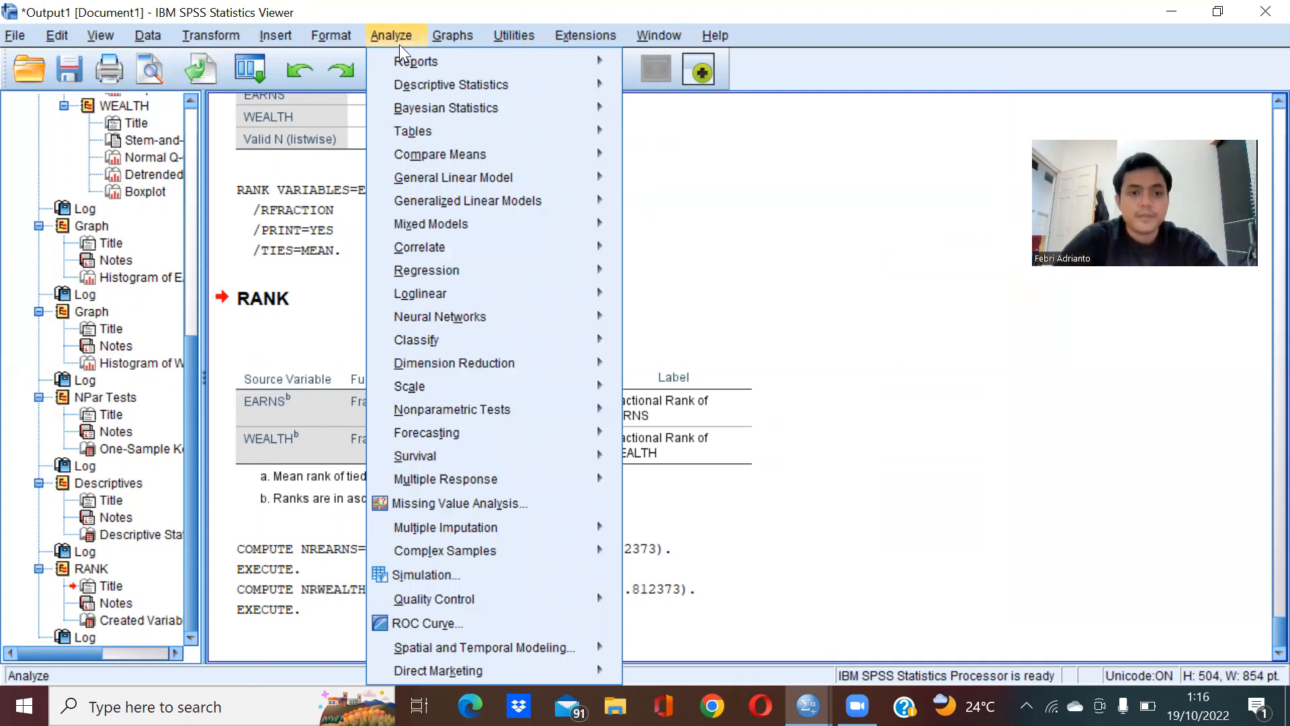
pyautogui.moveTo(500, 408)
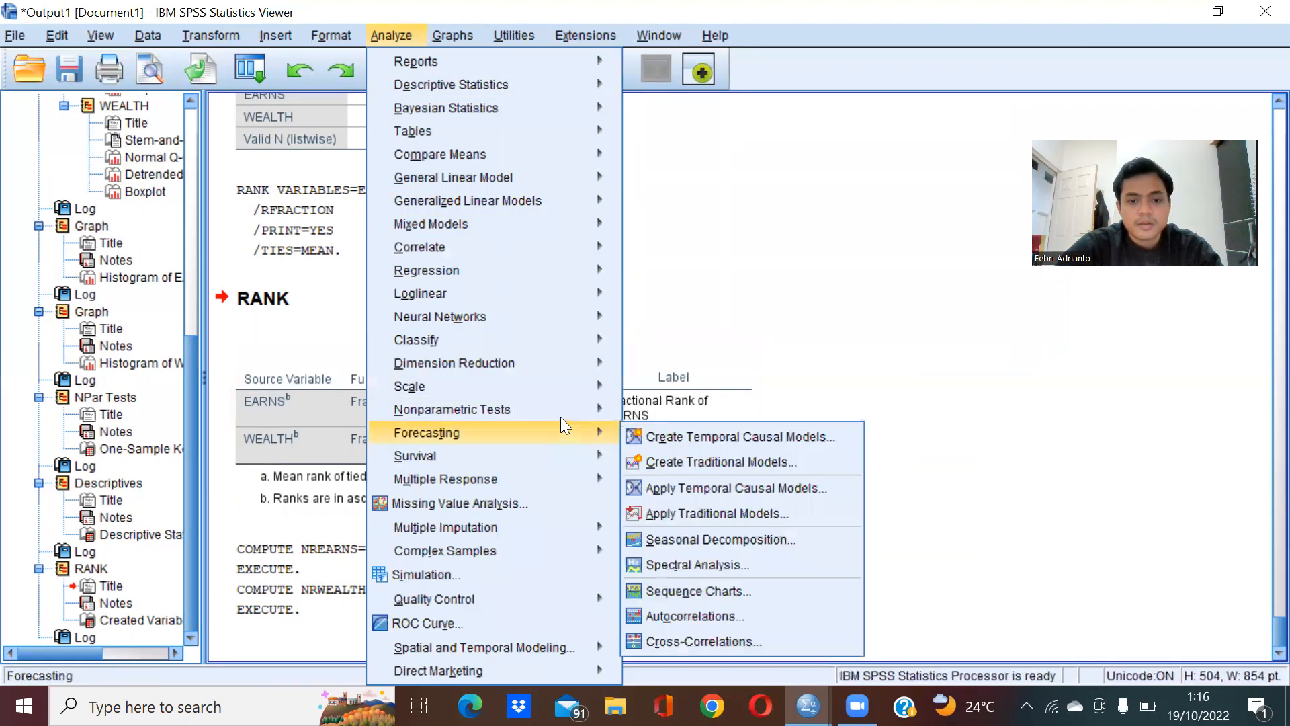
pyautogui.moveTo(680, 492)
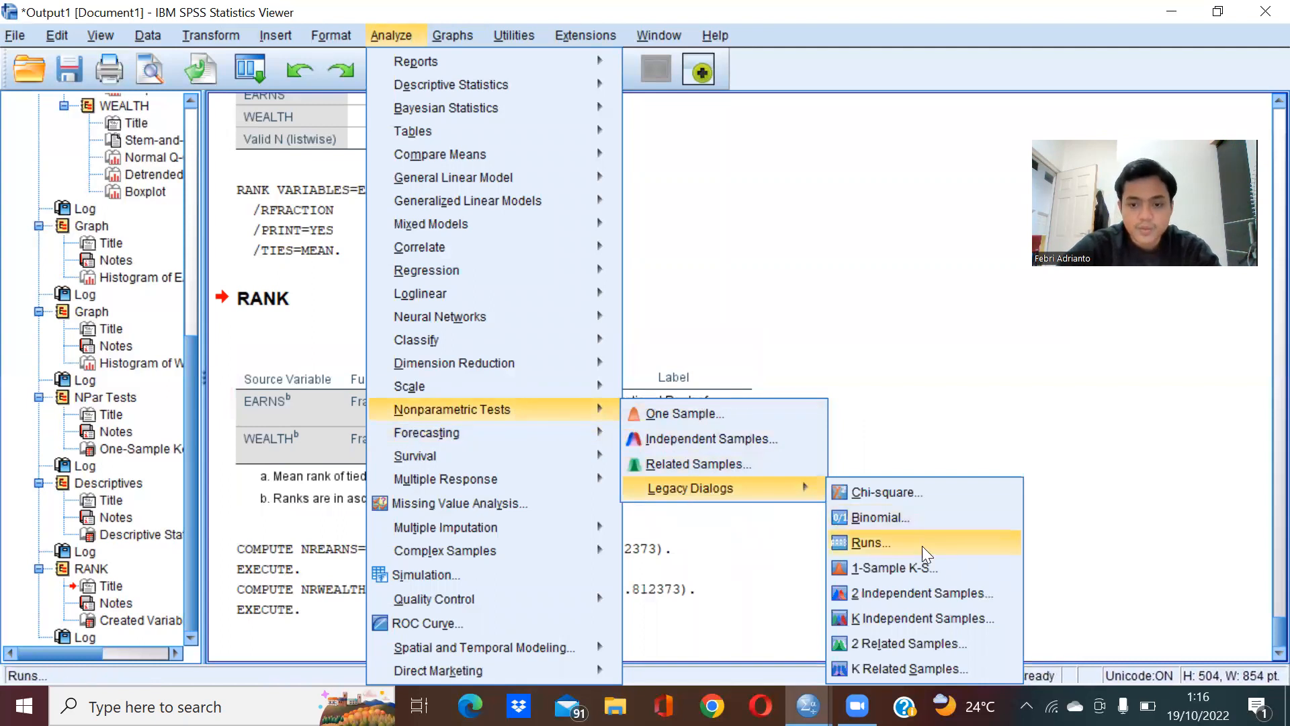
pyautogui.click(931, 568)
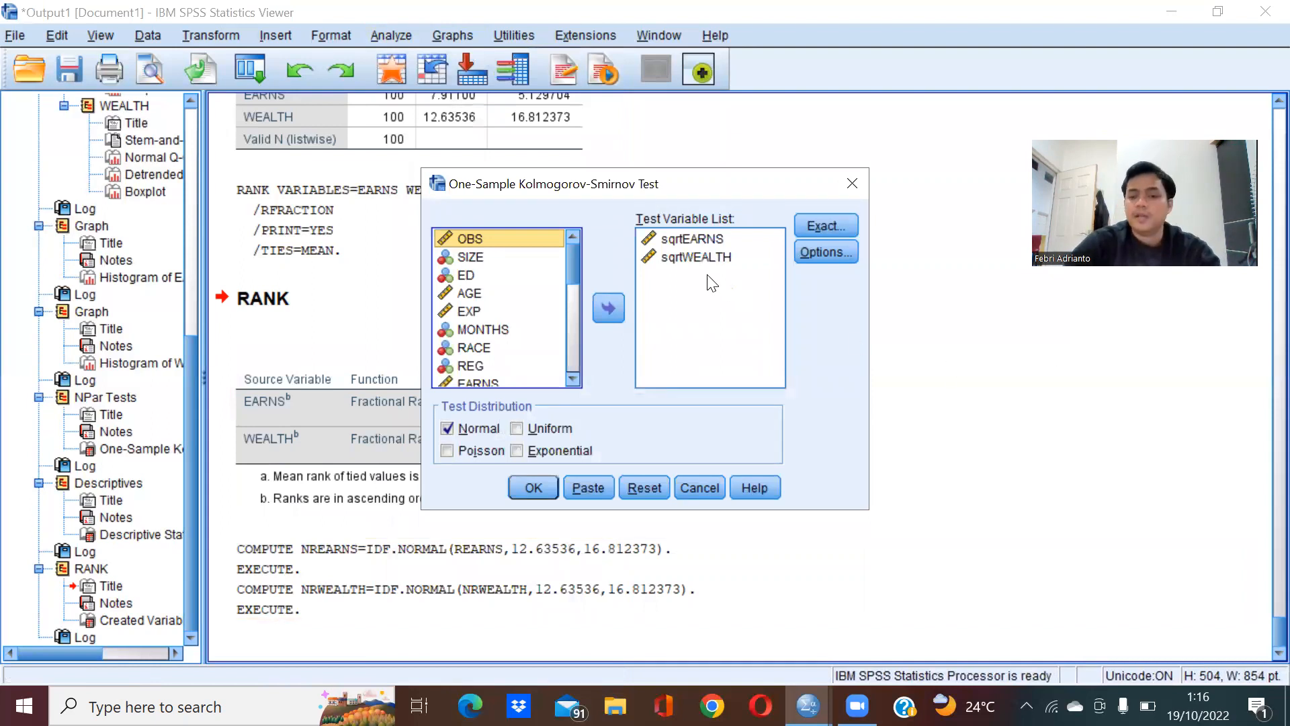
pyautogui.click(721, 260)
pyautogui.click(720, 258)
pyautogui.click(615, 316)
pyautogui.click(704, 232)
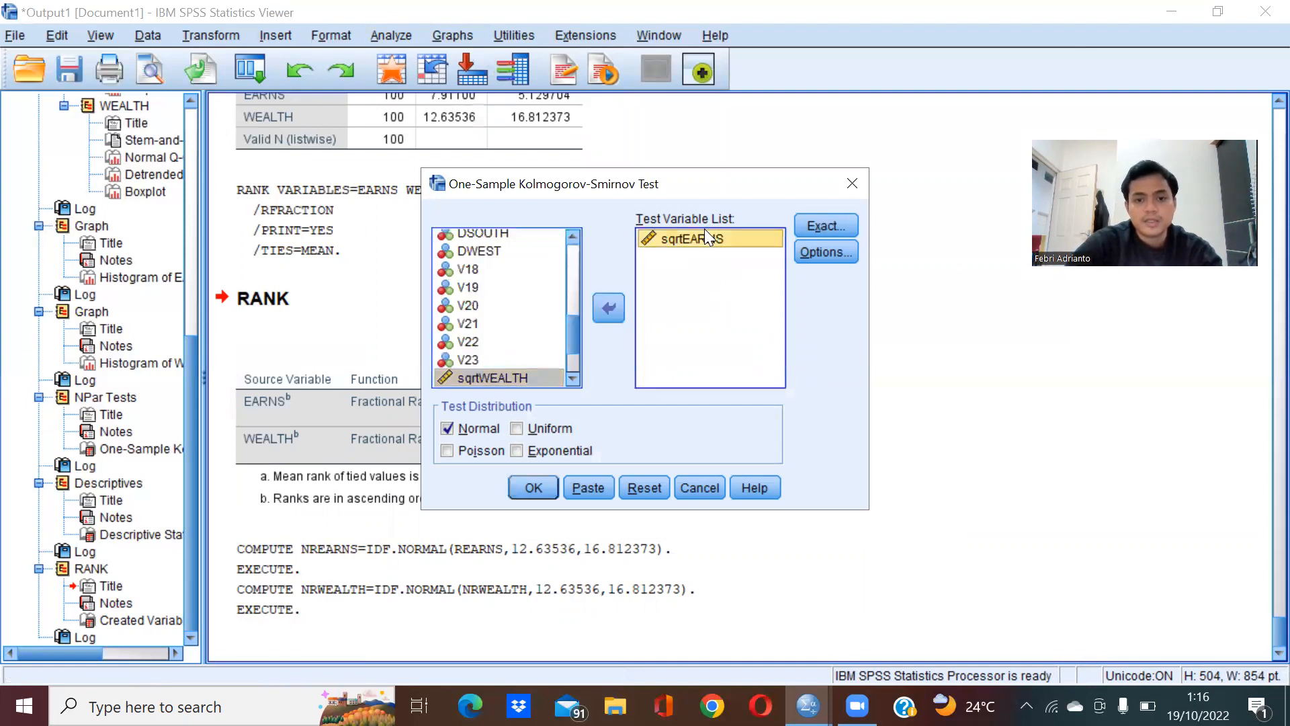
pyautogui.click(615, 300)
pyautogui.scroll(-2, 536, 326)
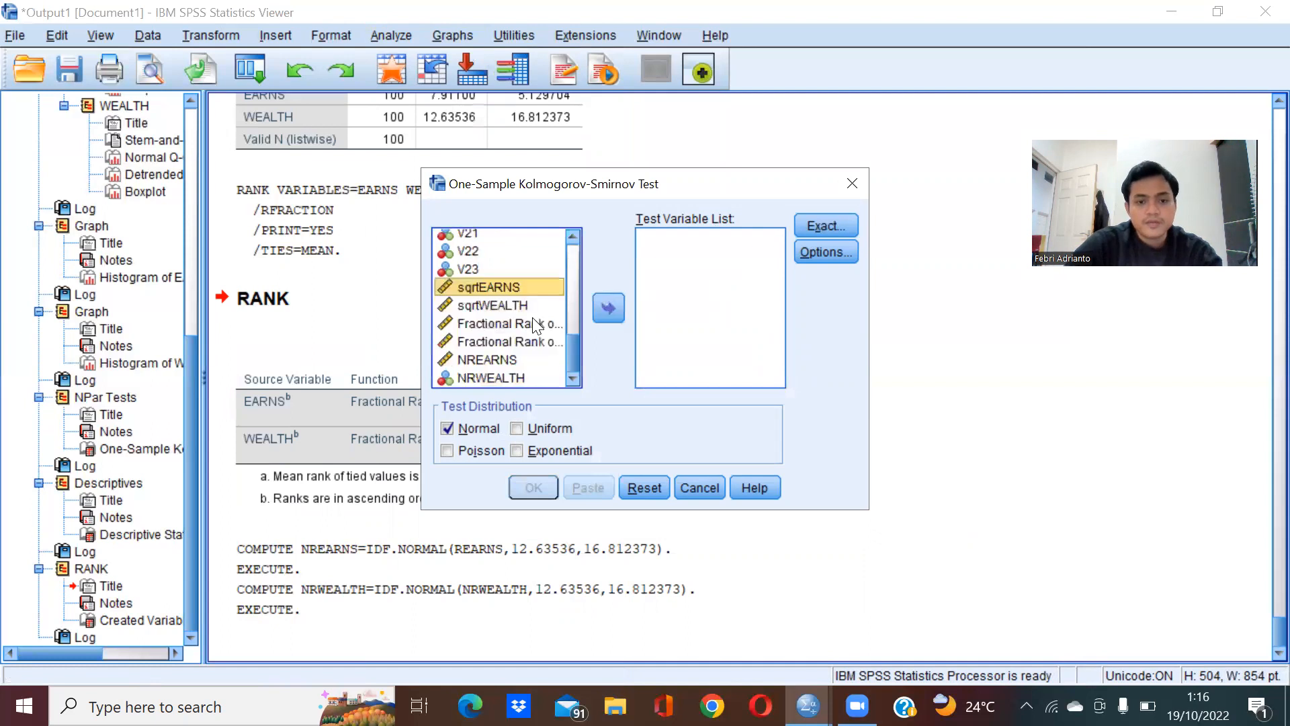
# - Add NREARNS and NRWEALTH as test variables and run the Kolmogorov-Smirnov test against the normal distribution
pyautogui.click(503, 361)
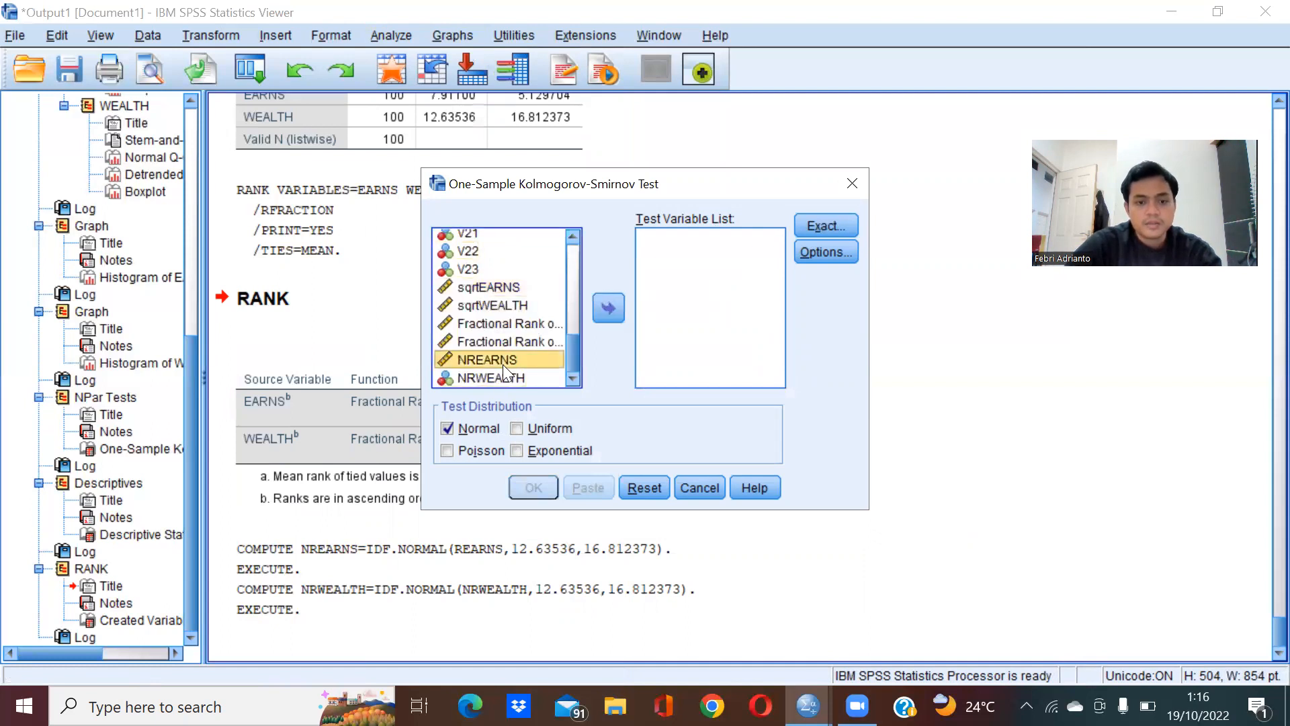
pyautogui.click(602, 314)
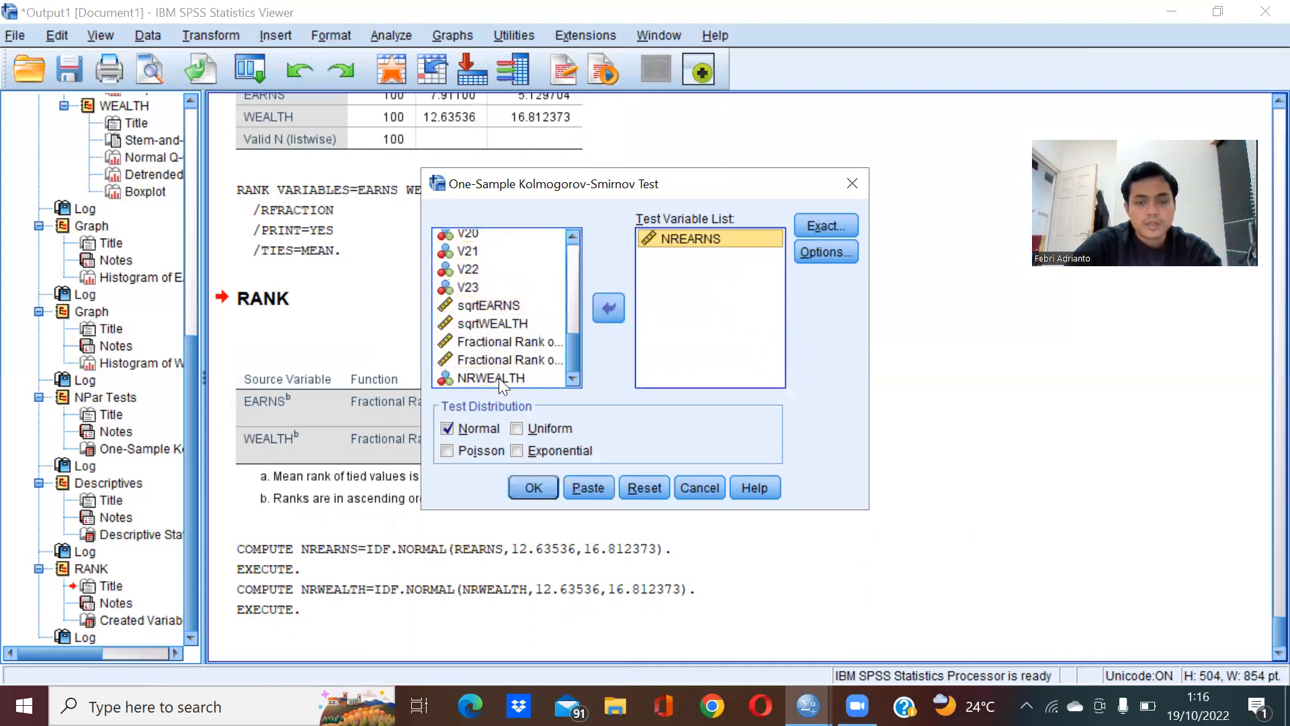
pyautogui.click(498, 377)
pyautogui.click(606, 309)
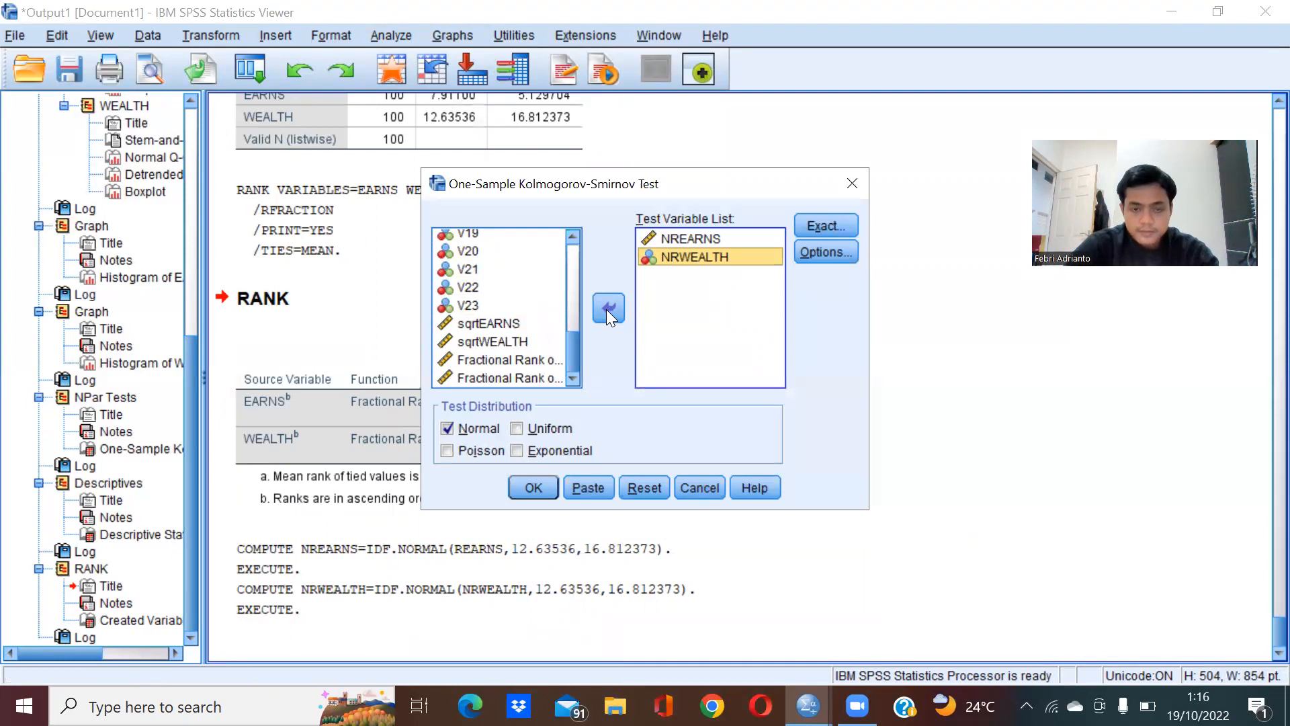
pyautogui.click(532, 487)
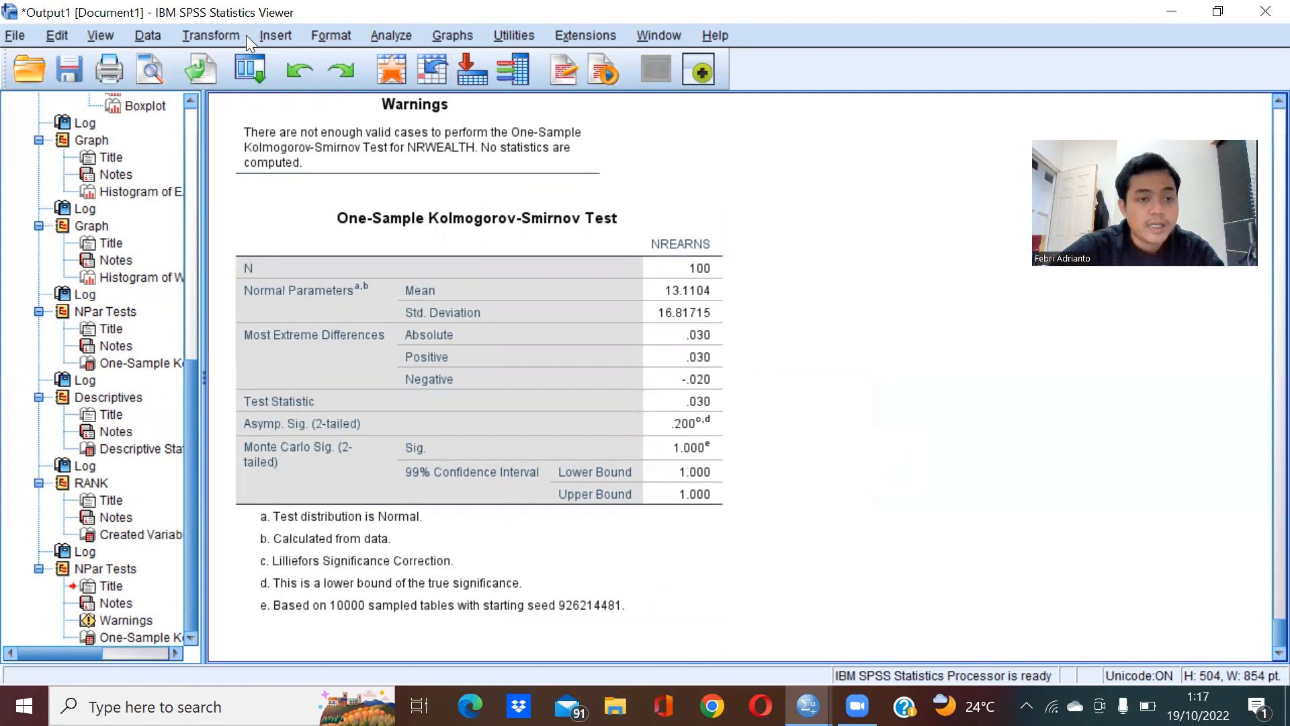
# - Try to insert sqrtWEALTH into the IDF.NORMAL expression that computes NRWEALTH
pyautogui.click(227, 34)
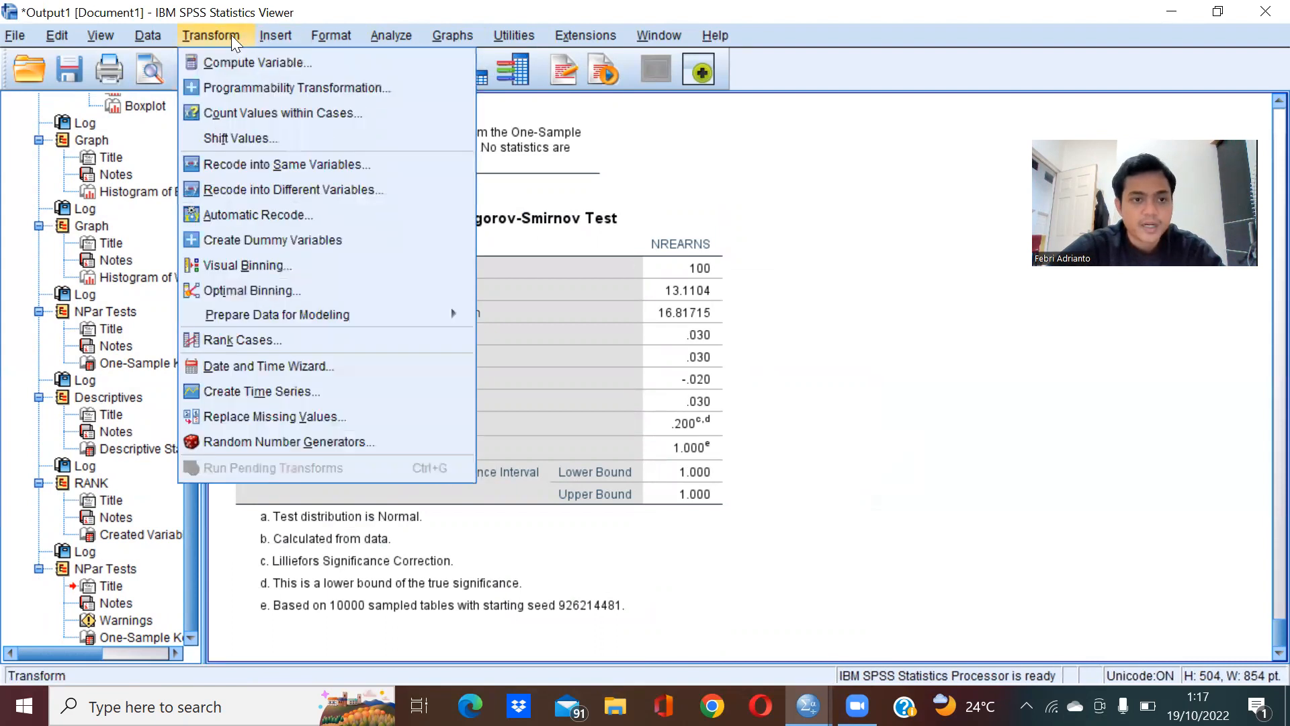
pyautogui.click(229, 66)
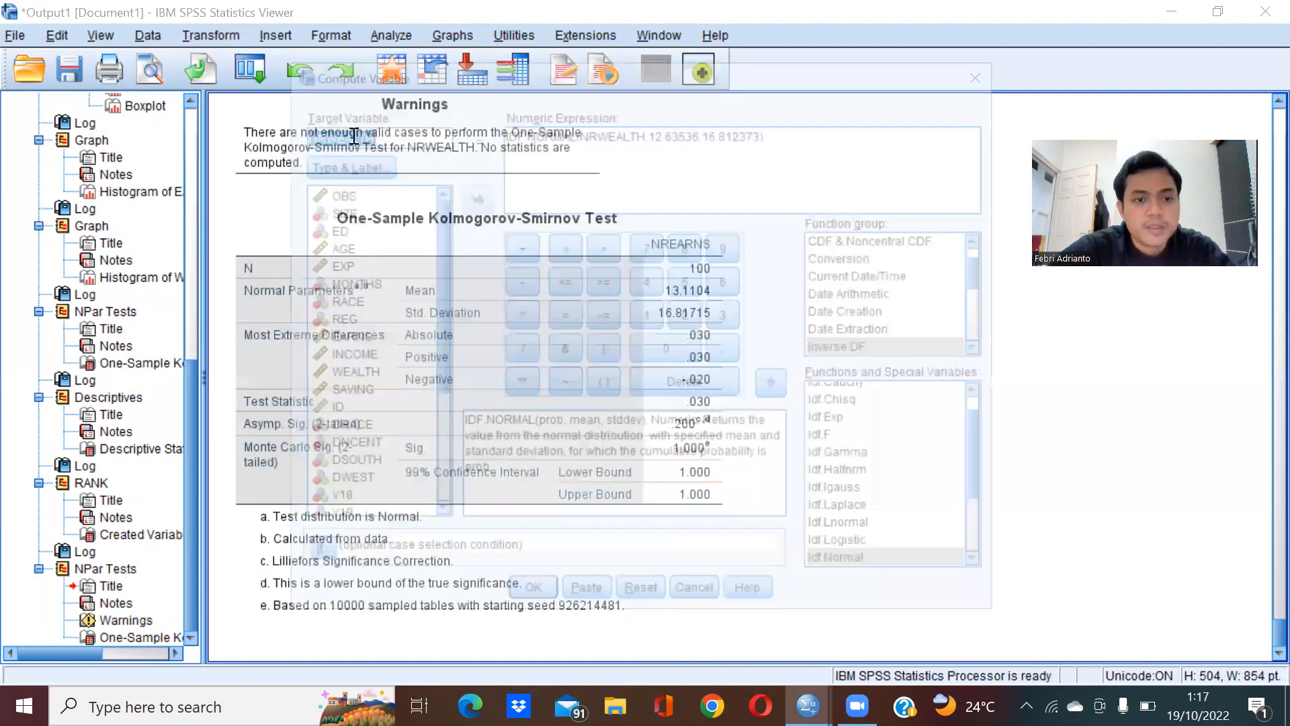
pyautogui.scroll(-2, 436, 311)
pyautogui.moveTo(437, 310)
pyautogui.mouseDown()
pyautogui.moveTo(443, 409)
pyautogui.moveTo(445, 312)
pyautogui.mouseUp()
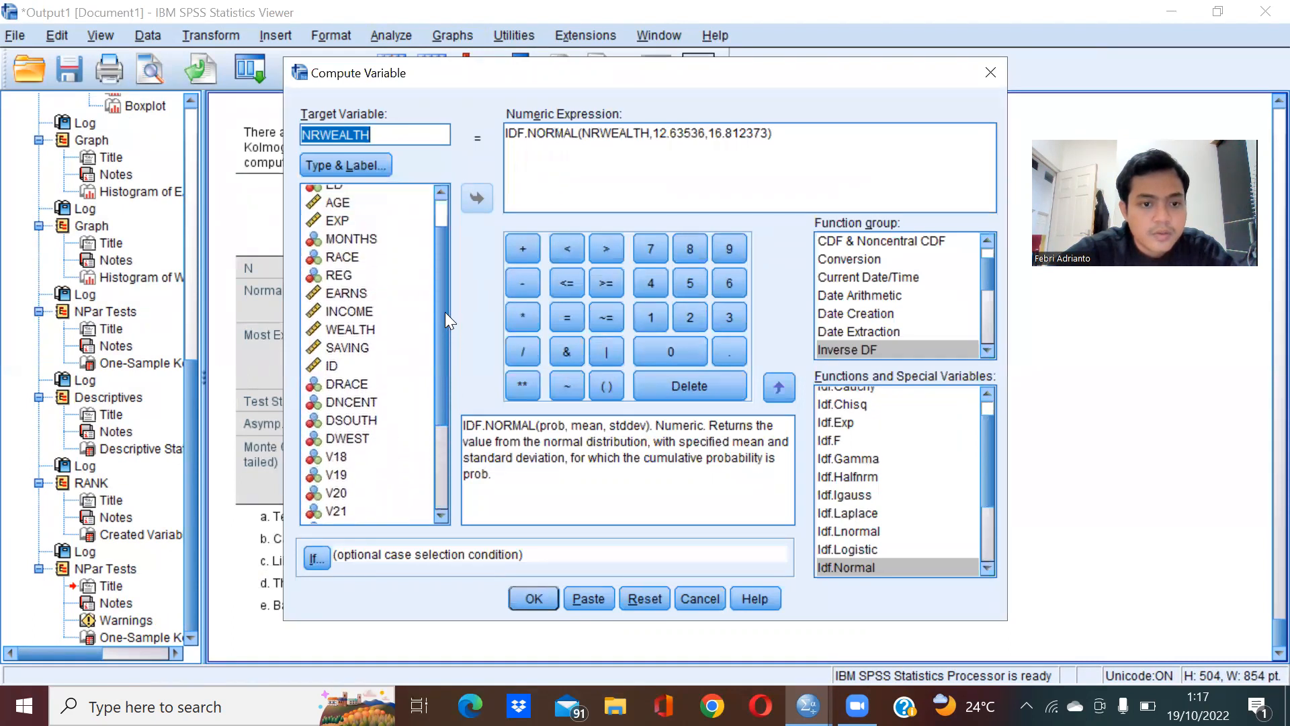
pyautogui.click(362, 328)
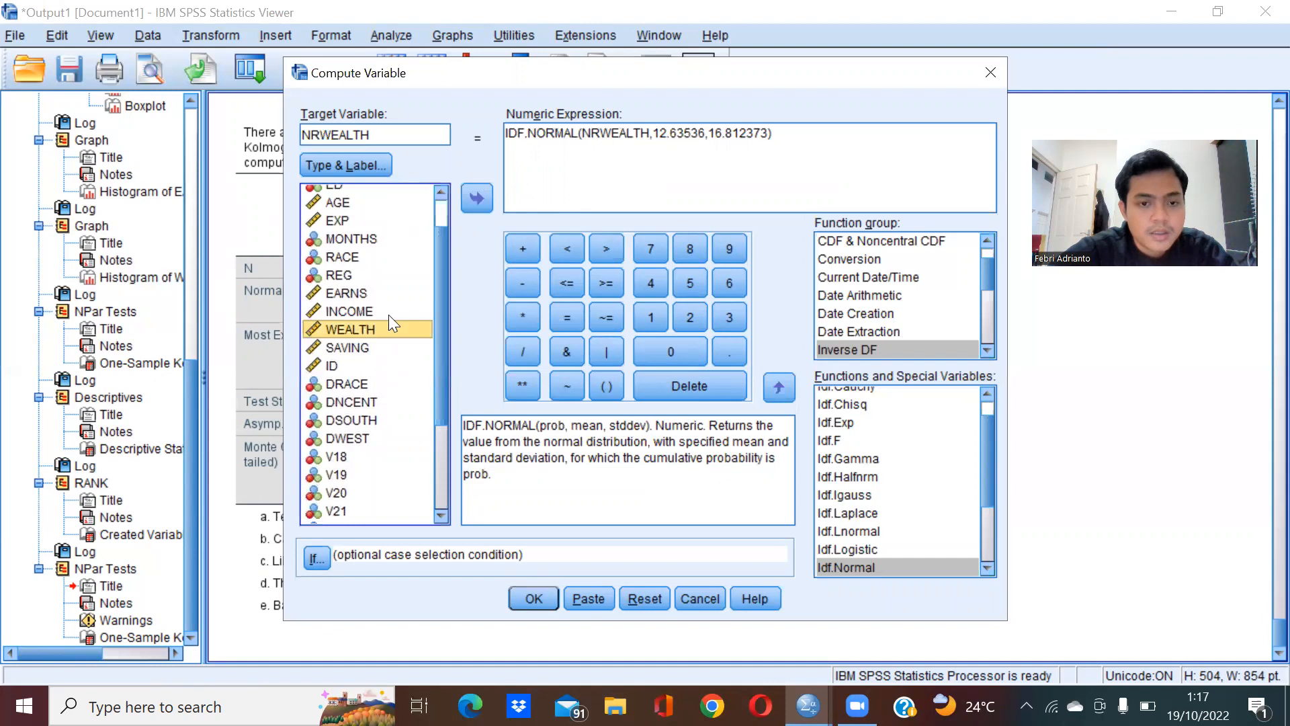
pyautogui.moveTo(438, 296); pyautogui.dragTo(442, 397)
pyautogui.click(388, 444)
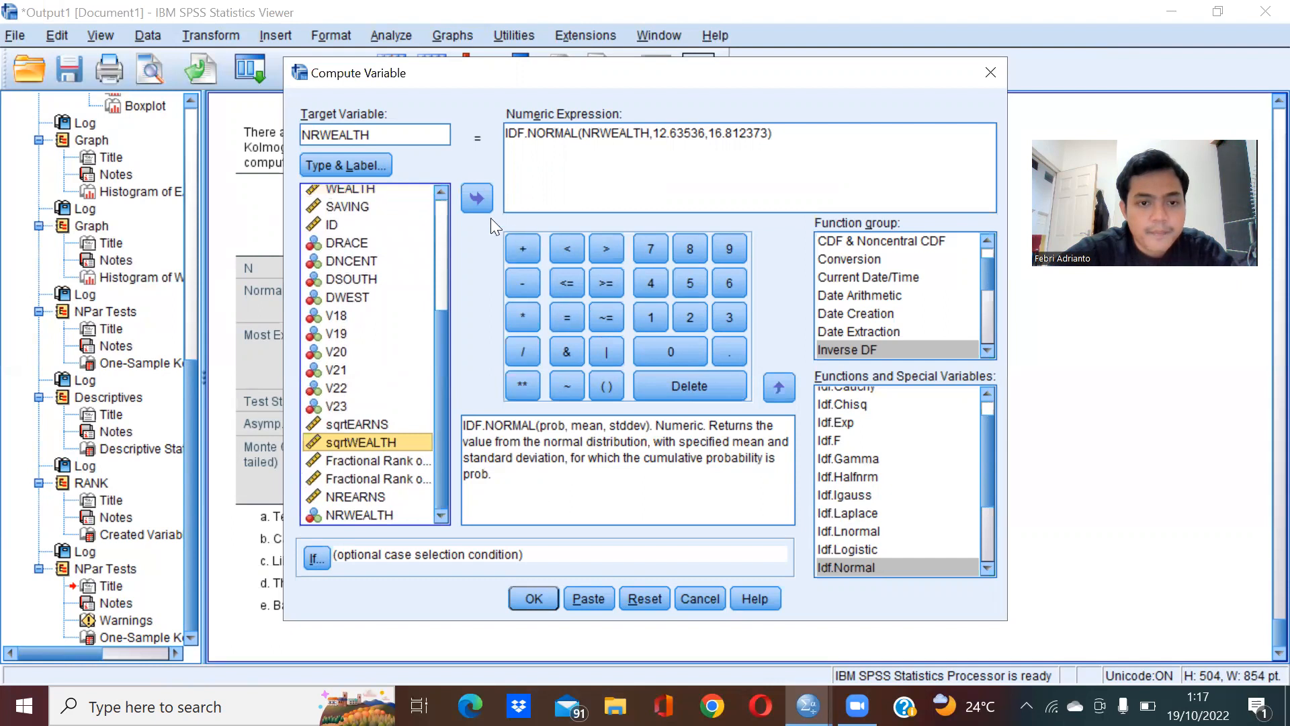
pyautogui.click(478, 202)
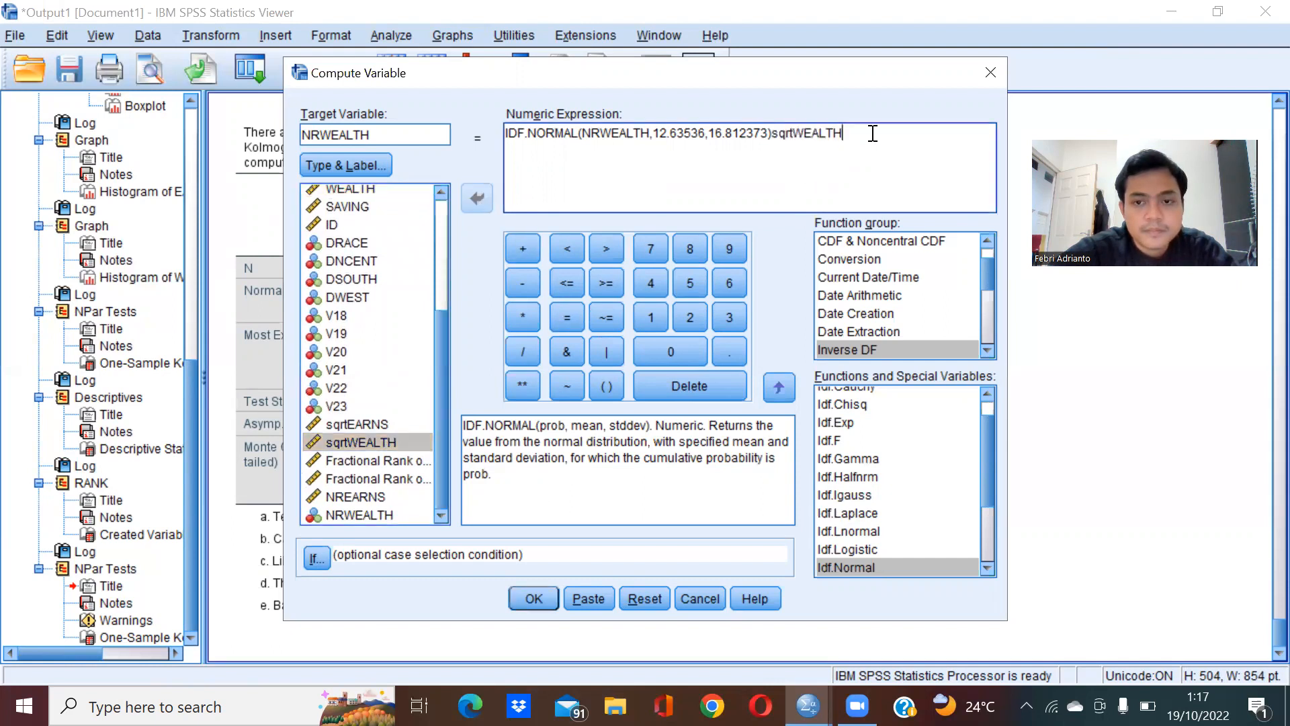
pyautogui.moveTo(857, 134); pyautogui.dragTo(792, 147)
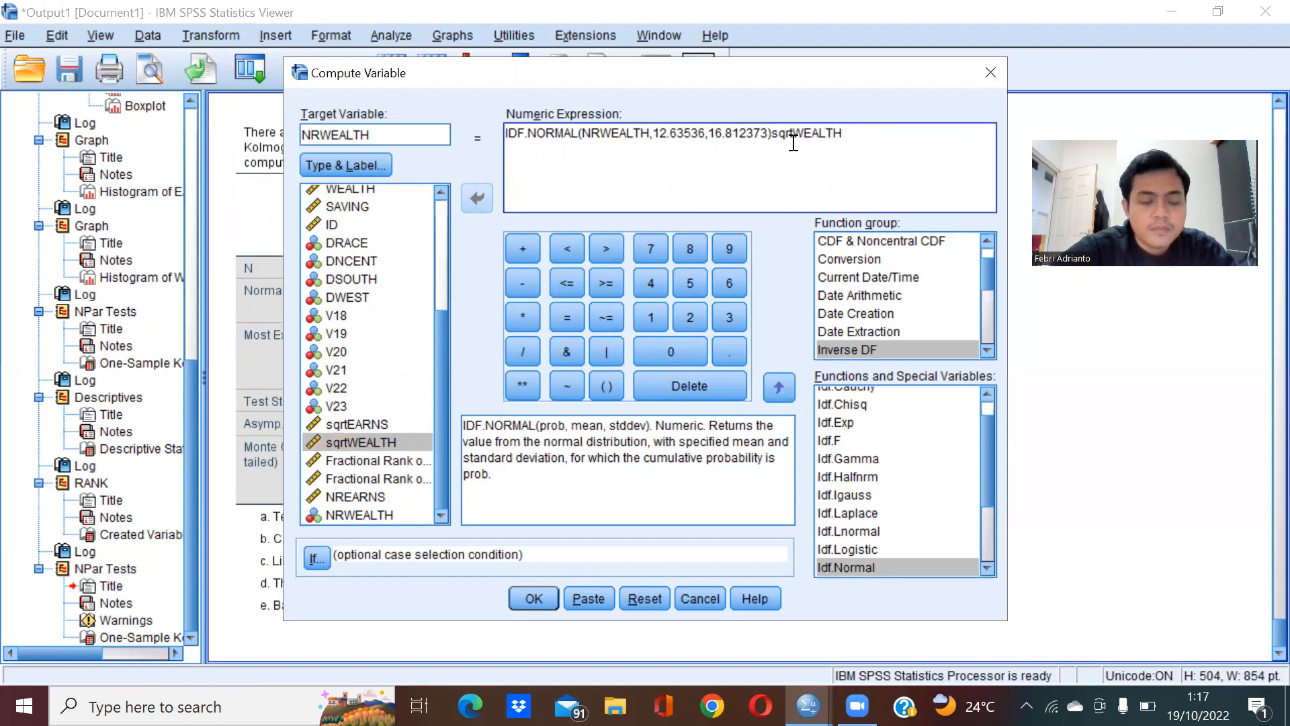
pyautogui.click(390, 515)
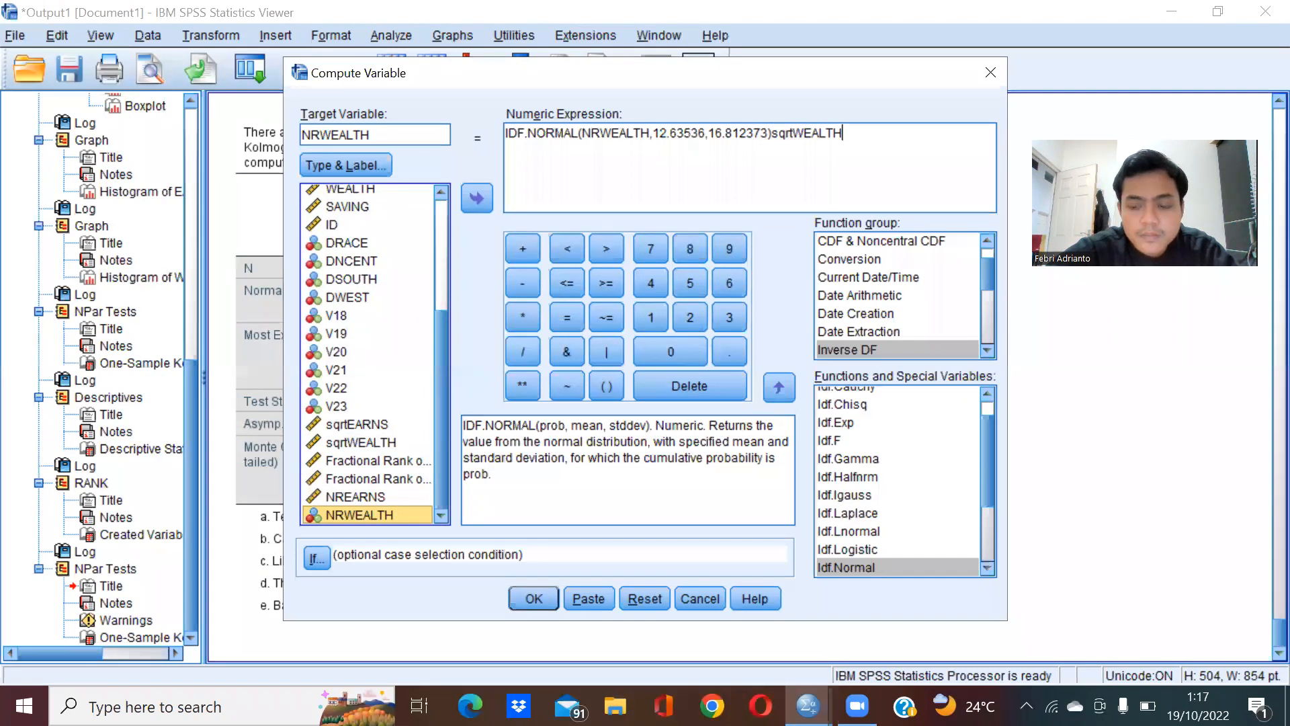
pyautogui.click(1035, 294)
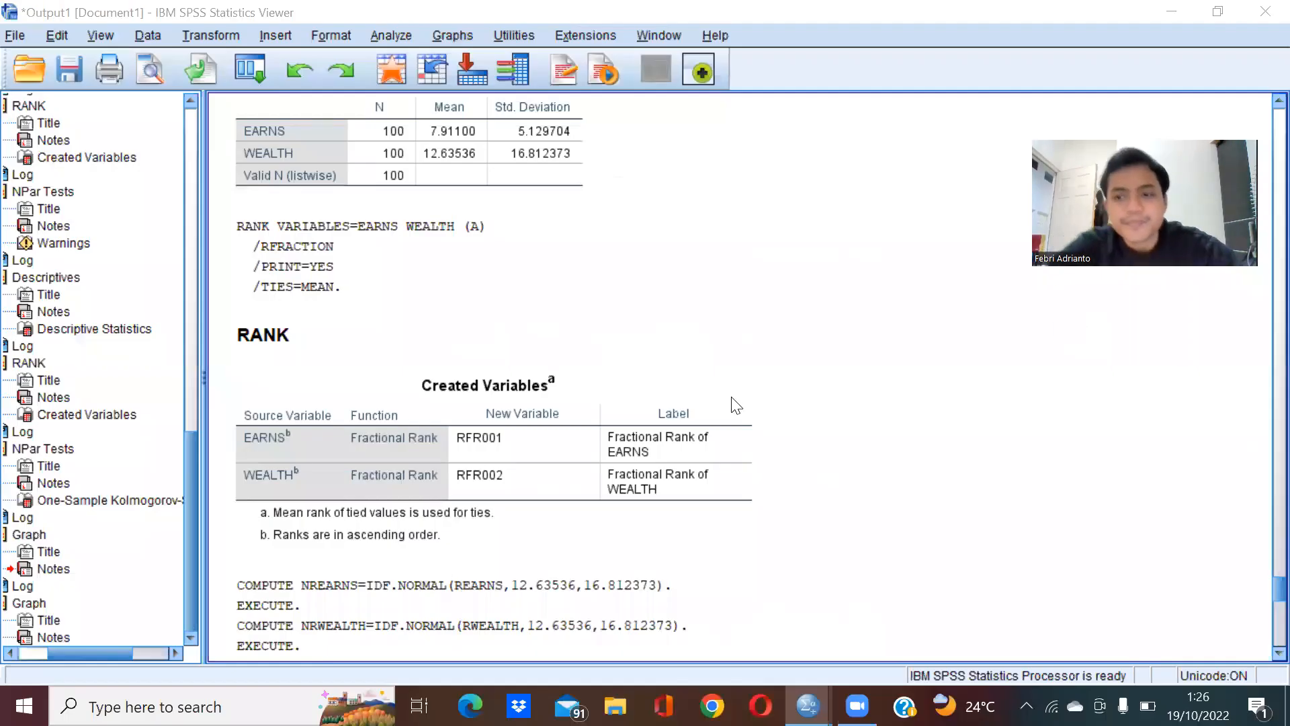
# - Run the legacy one-sample Kolmogorov-Smirnov test on NREARNS and NRWEALTH against the normal distribution
pyautogui.scroll(-1, 736, 405)
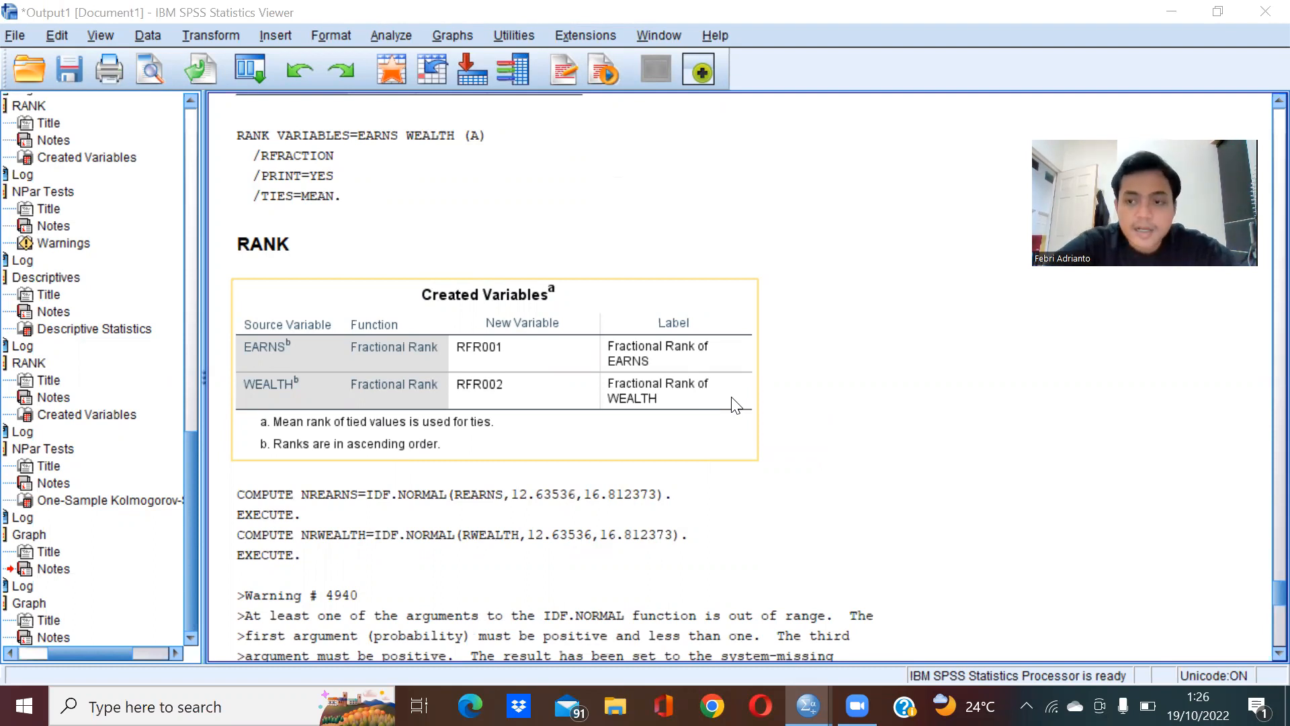
pyautogui.click(651, 242)
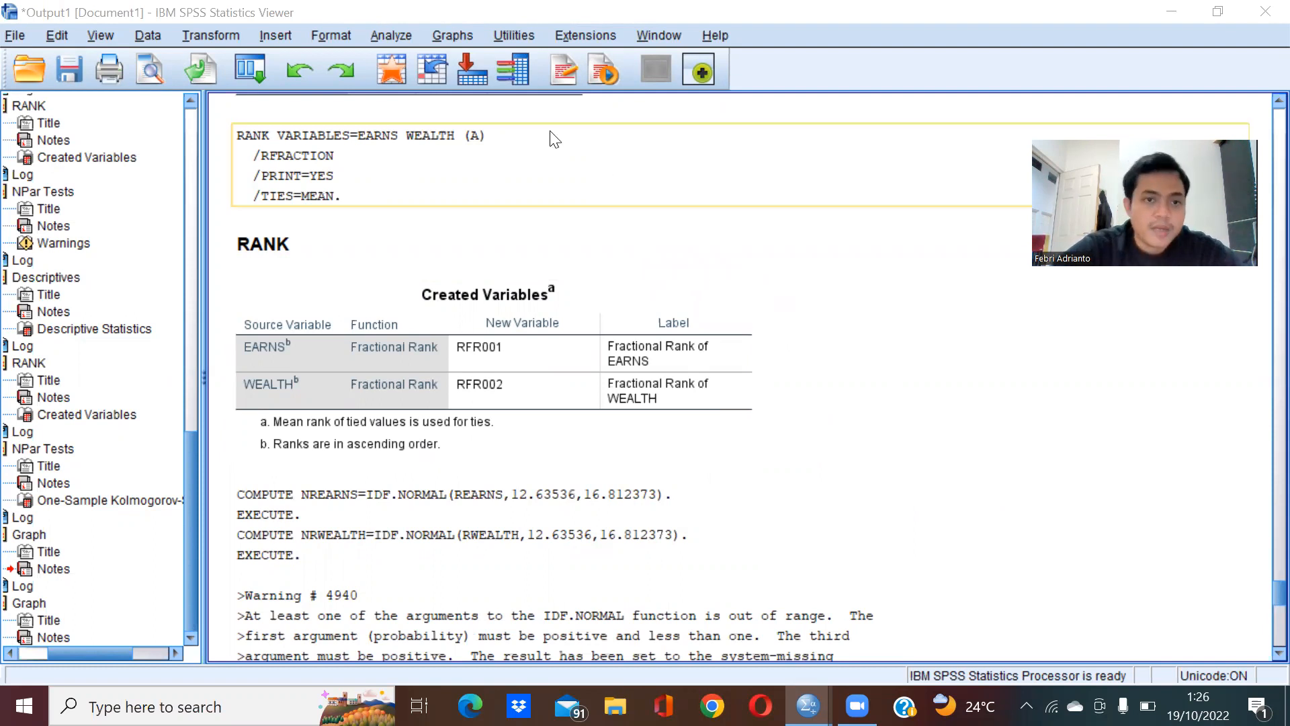
pyautogui.click(401, 38)
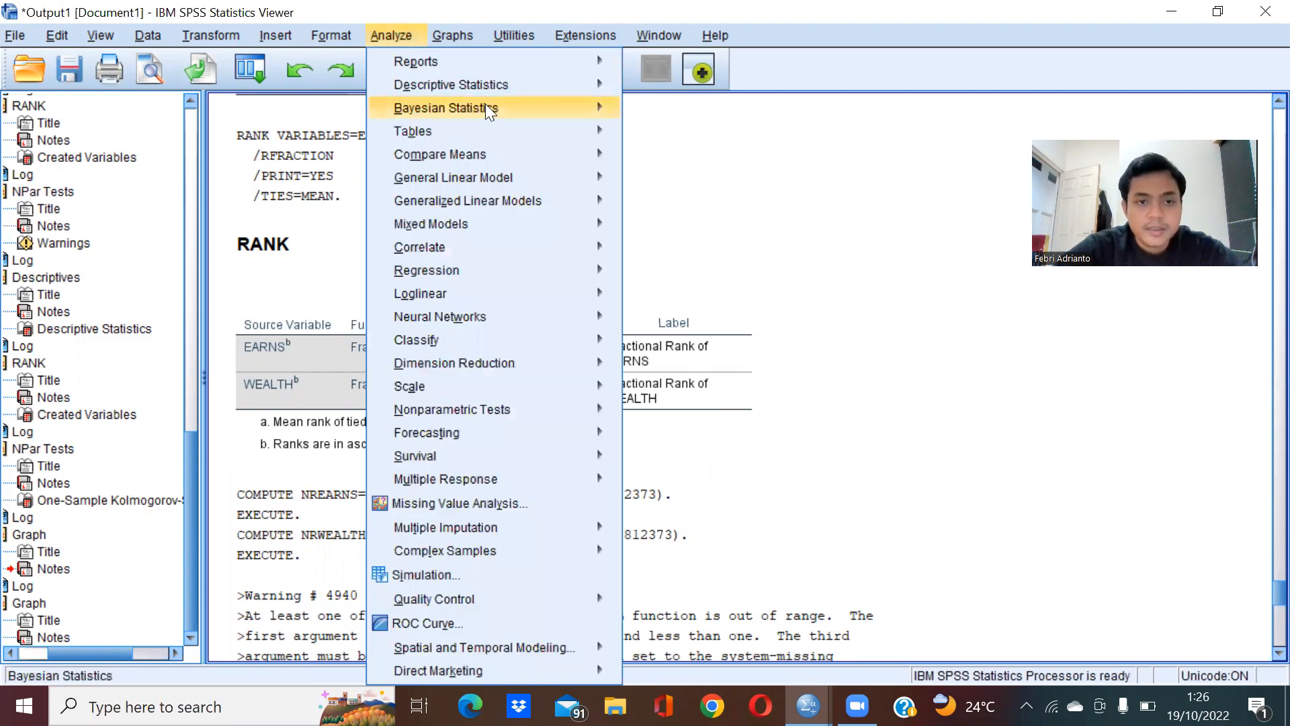
pyautogui.moveTo(519, 402)
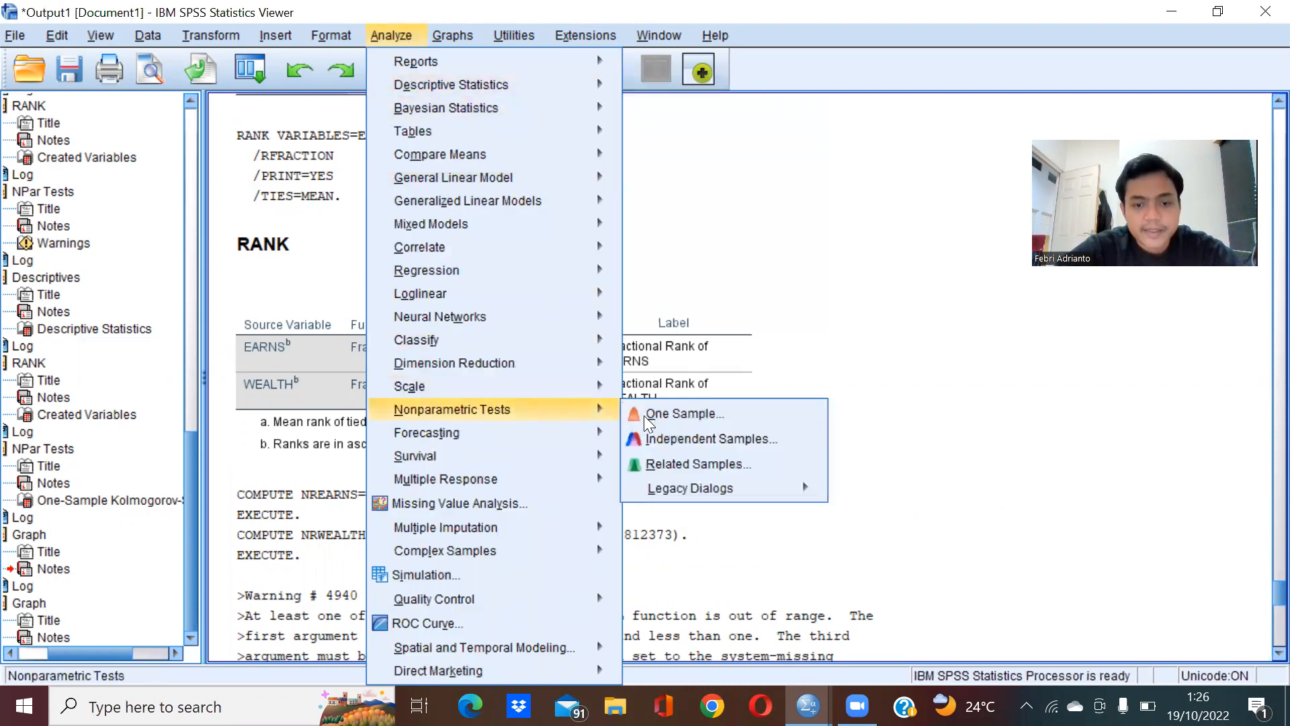
pyautogui.moveTo(690, 489)
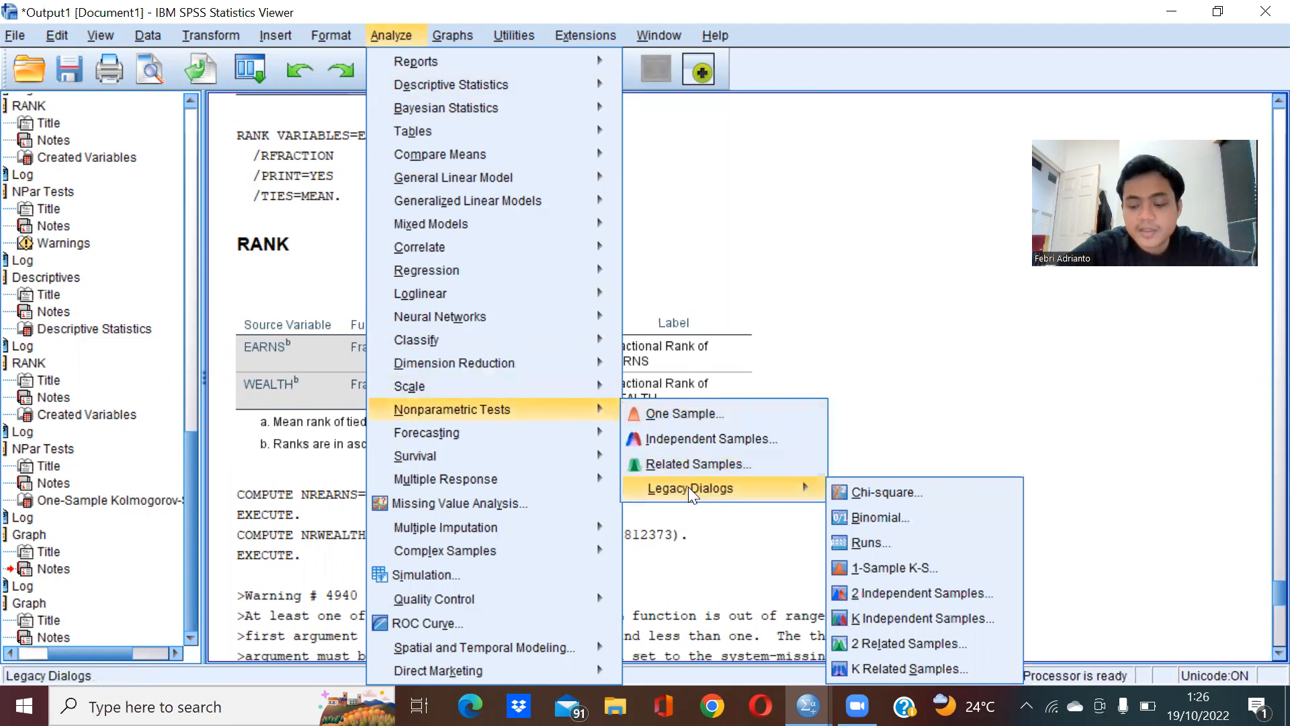
pyautogui.click(932, 569)
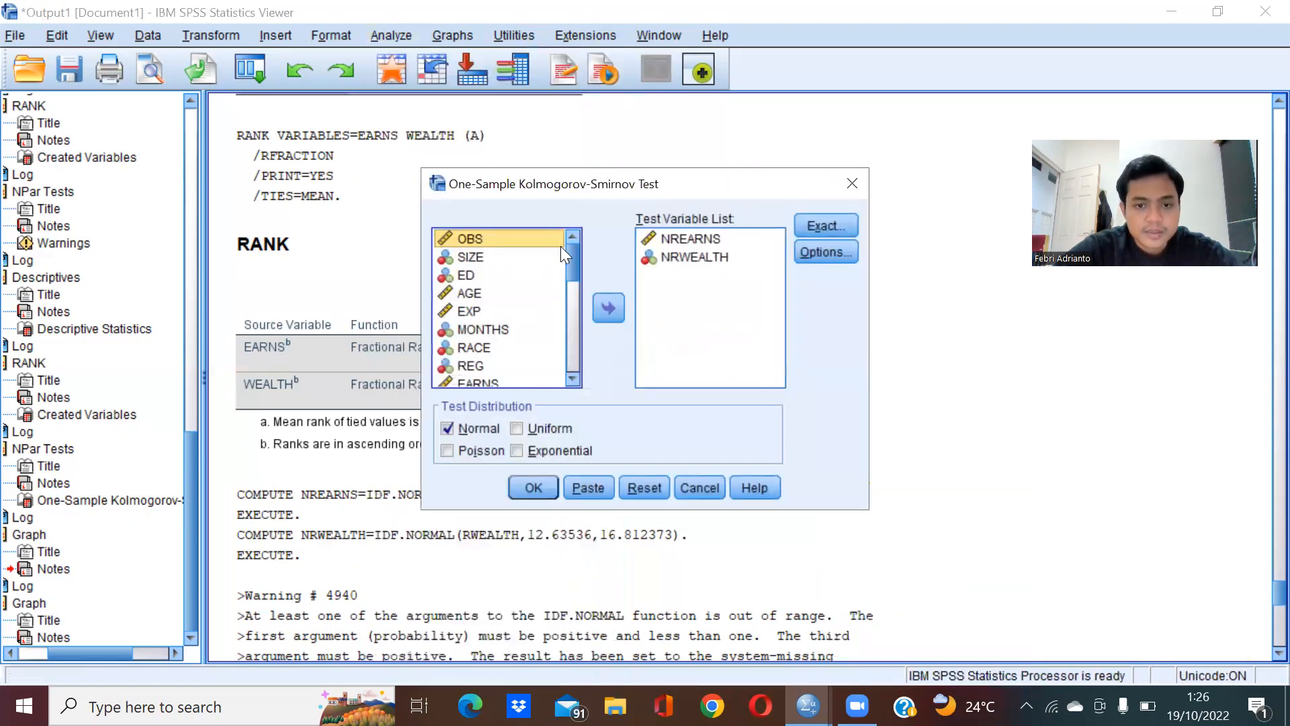
pyautogui.click(684, 256)
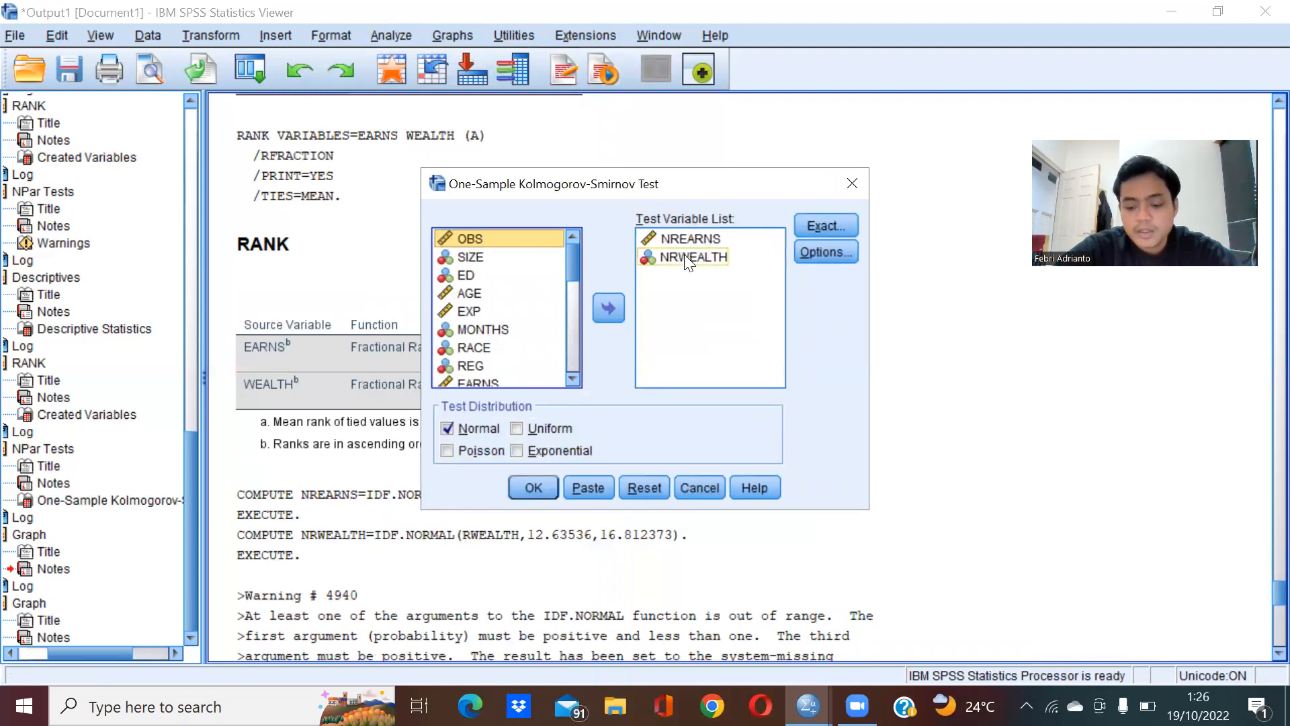
pyautogui.click(525, 489)
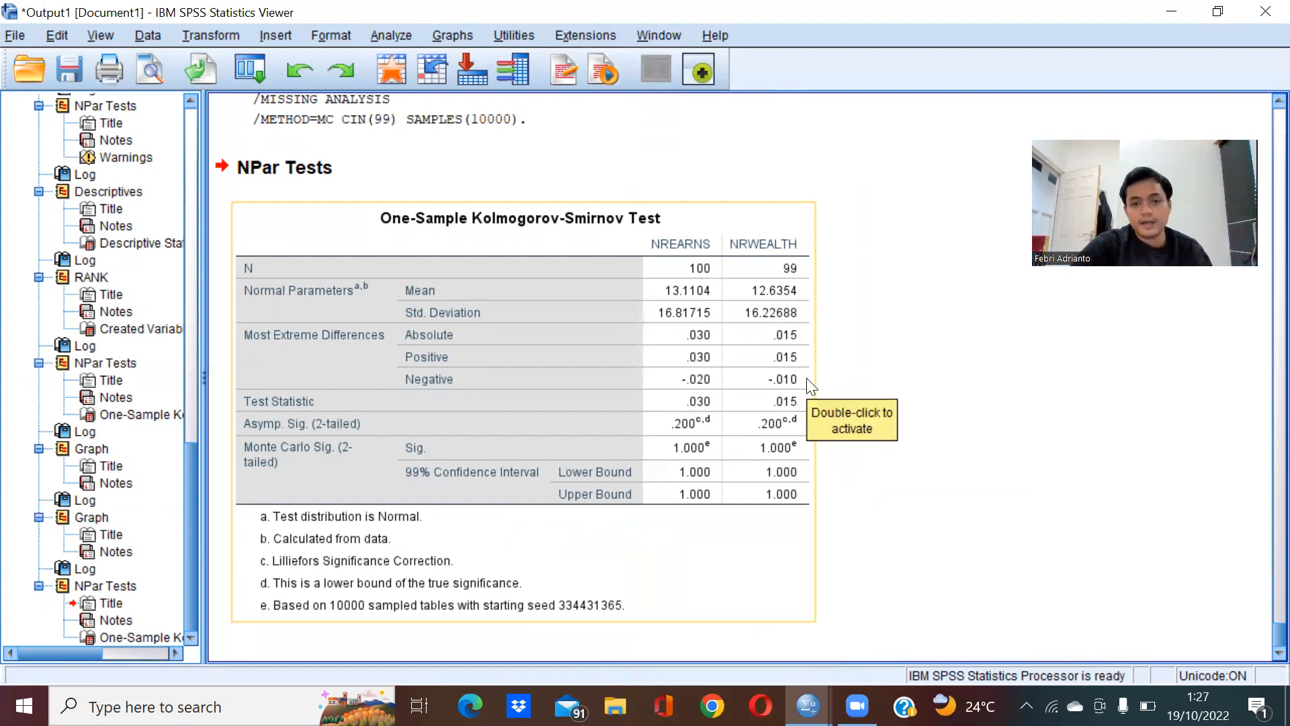
# - Open the legacy histogram setup and remove NRWEALTH as the plotted variable
pyautogui.click(466, 36)
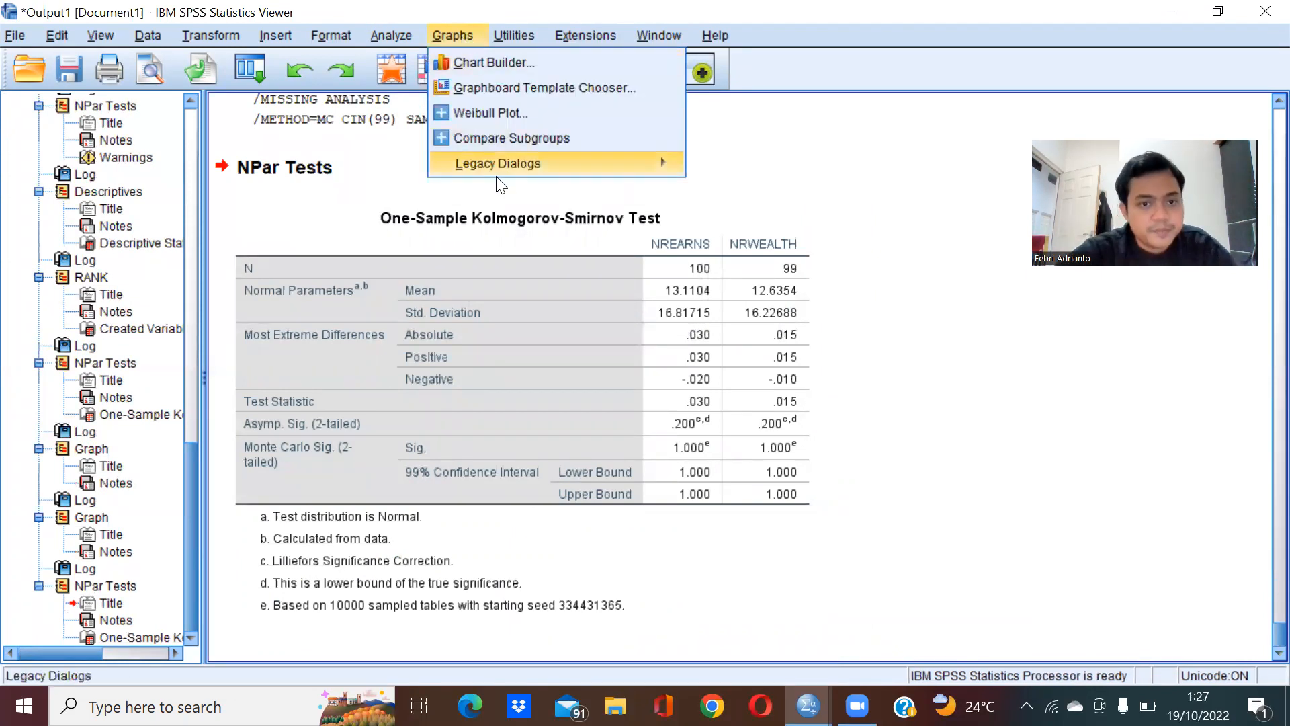
pyautogui.moveTo(527, 173)
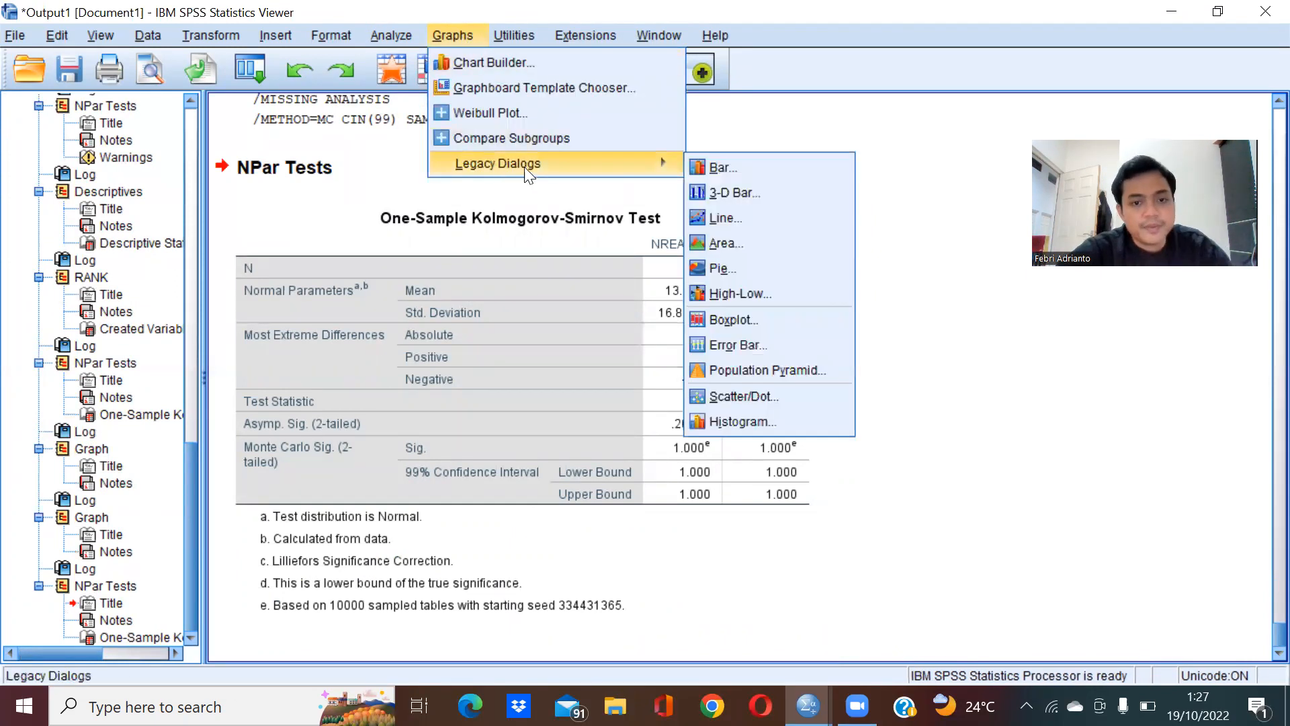
pyautogui.click(755, 420)
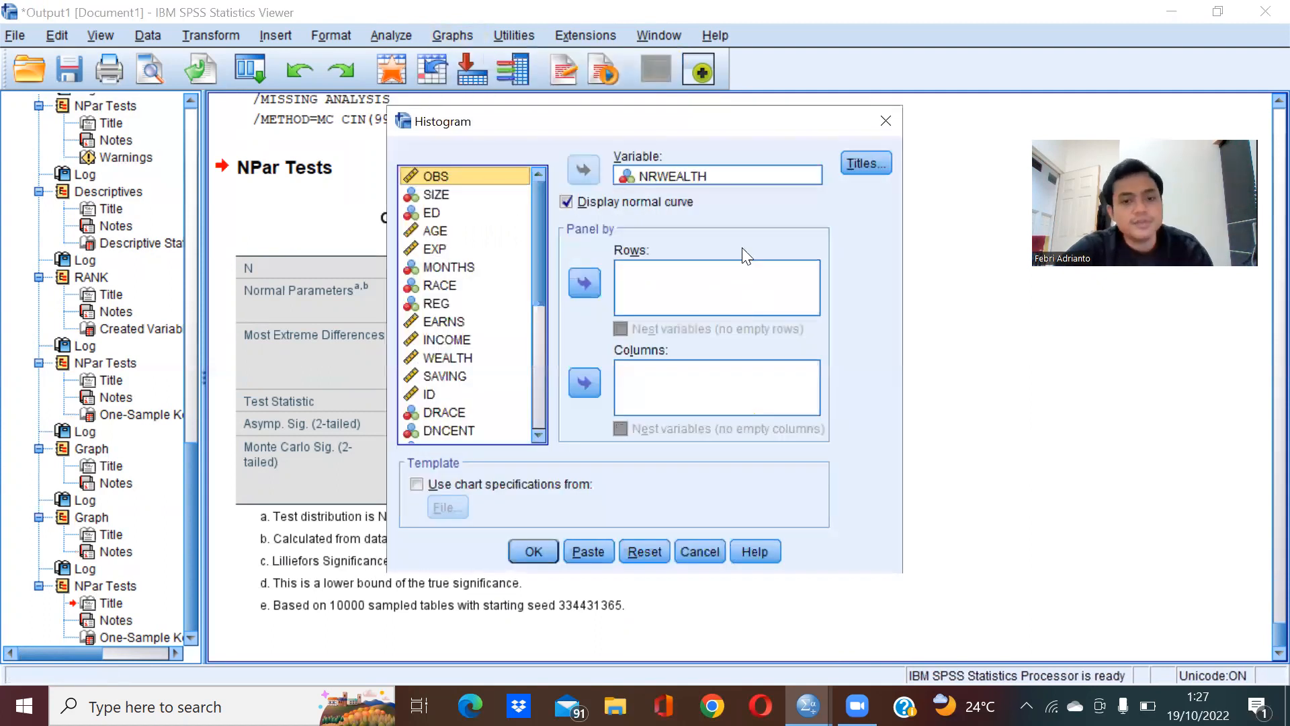
pyautogui.moveTo(539, 238); pyautogui.dragTo(536, 384)
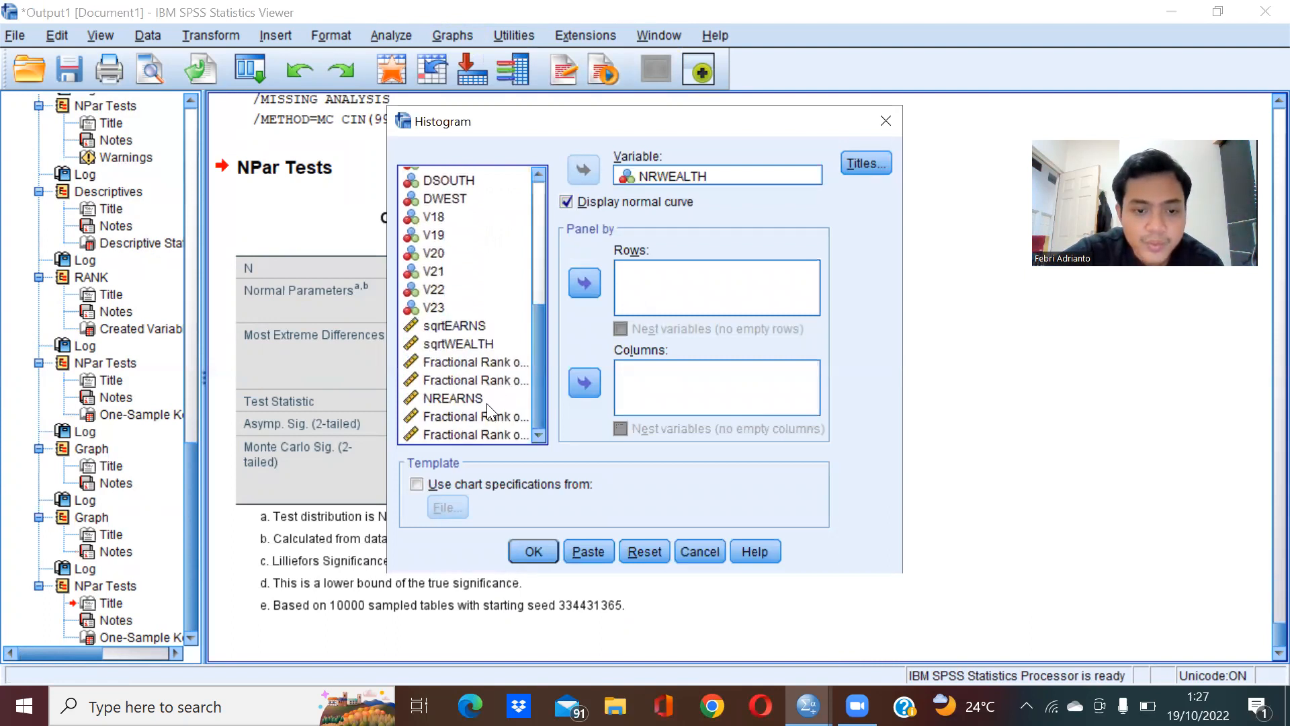
pyautogui.scroll(5, 487, 378)
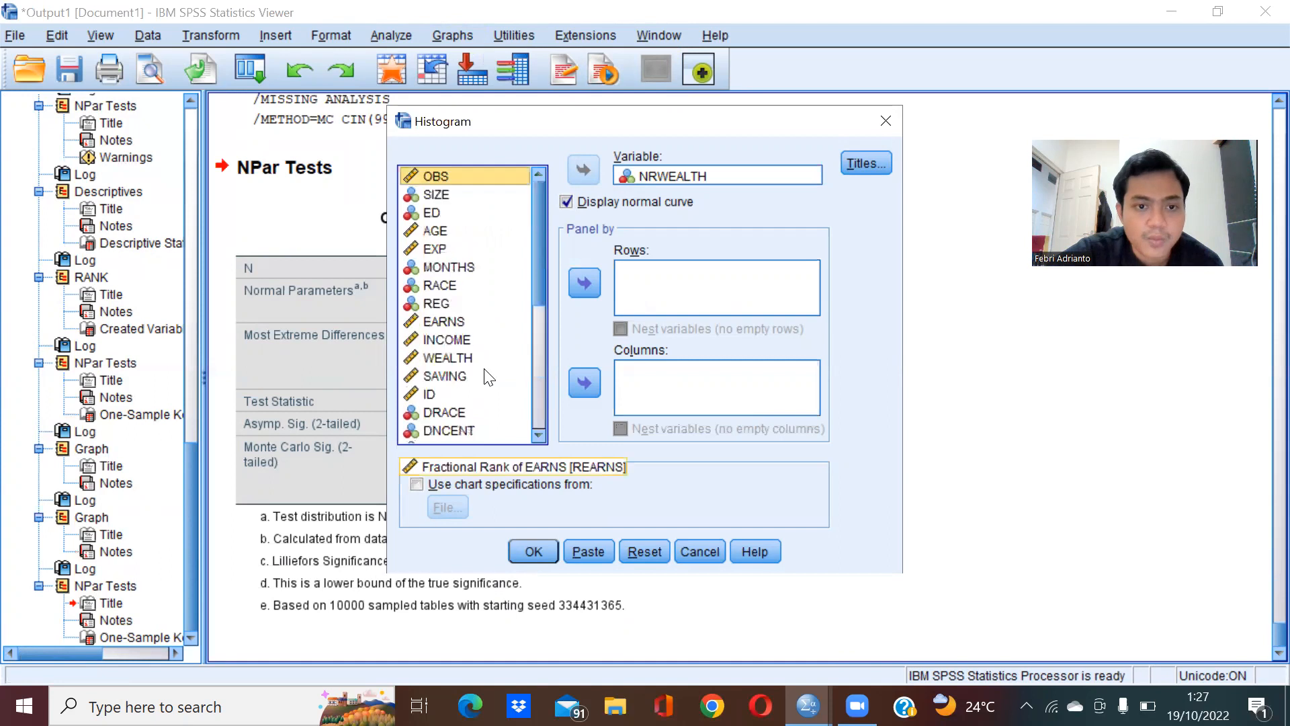
pyautogui.scroll(-5, 484, 368)
pyautogui.click(456, 398)
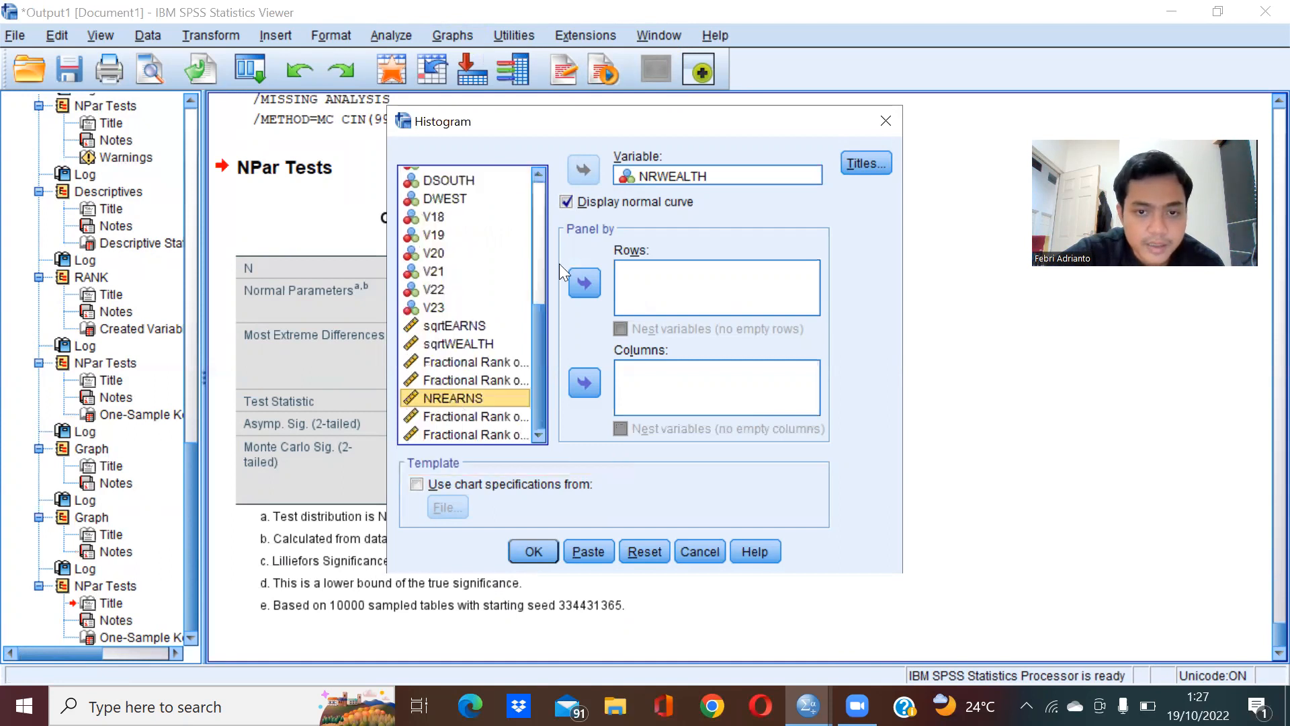
pyautogui.click(637, 168)
pyautogui.click(579, 169)
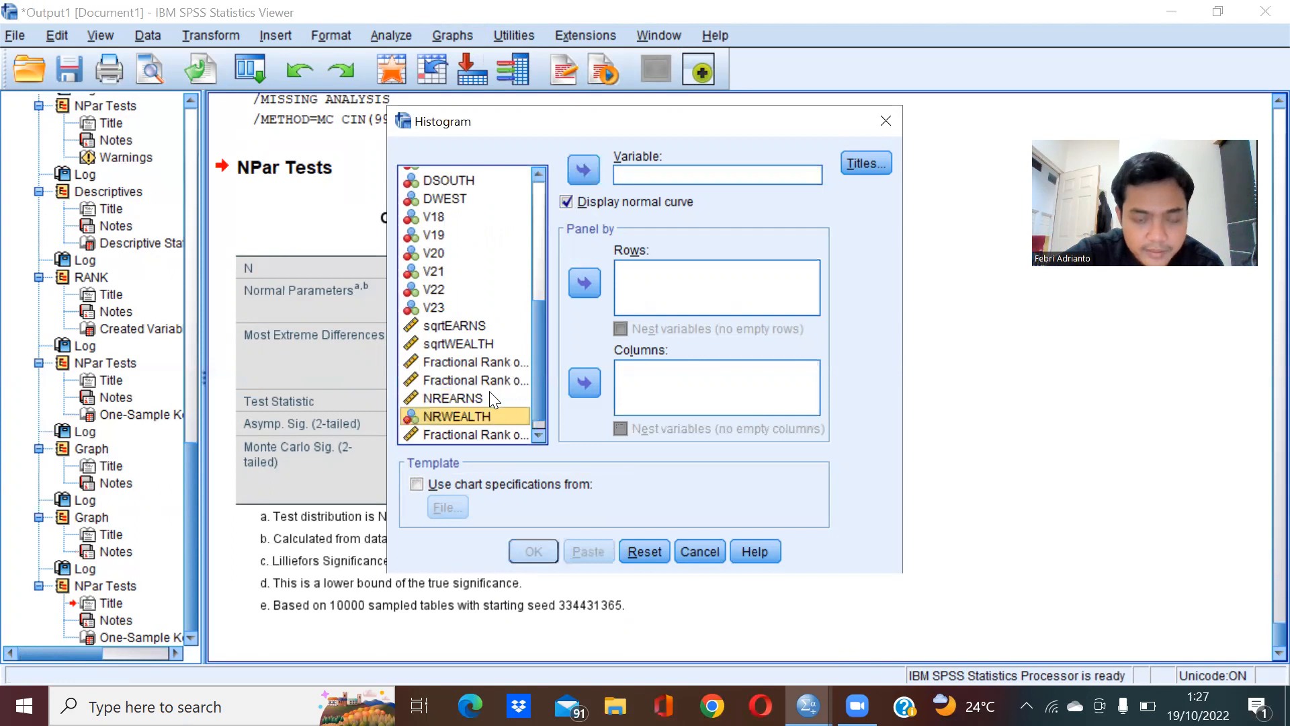
# - Plot a histogram of NREARNS with the normal curve displayed
pyautogui.click(489, 392)
pyautogui.click(576, 170)
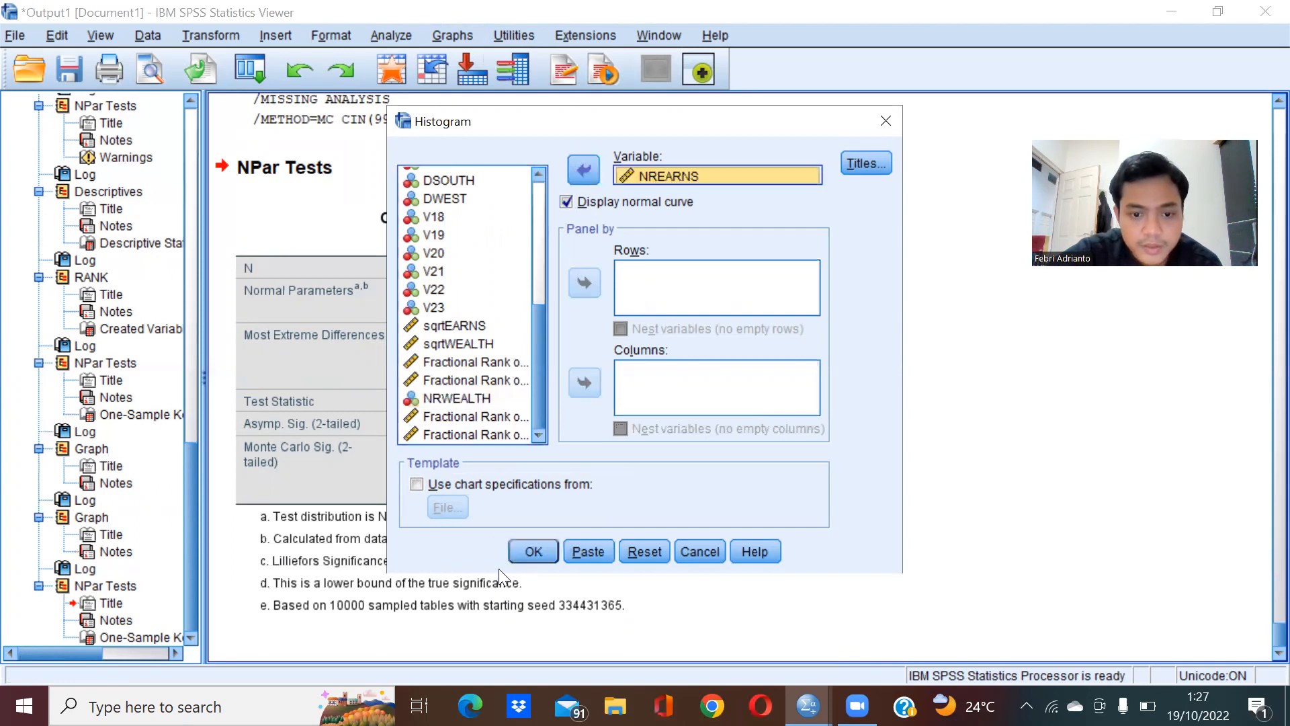
pyautogui.click(542, 549)
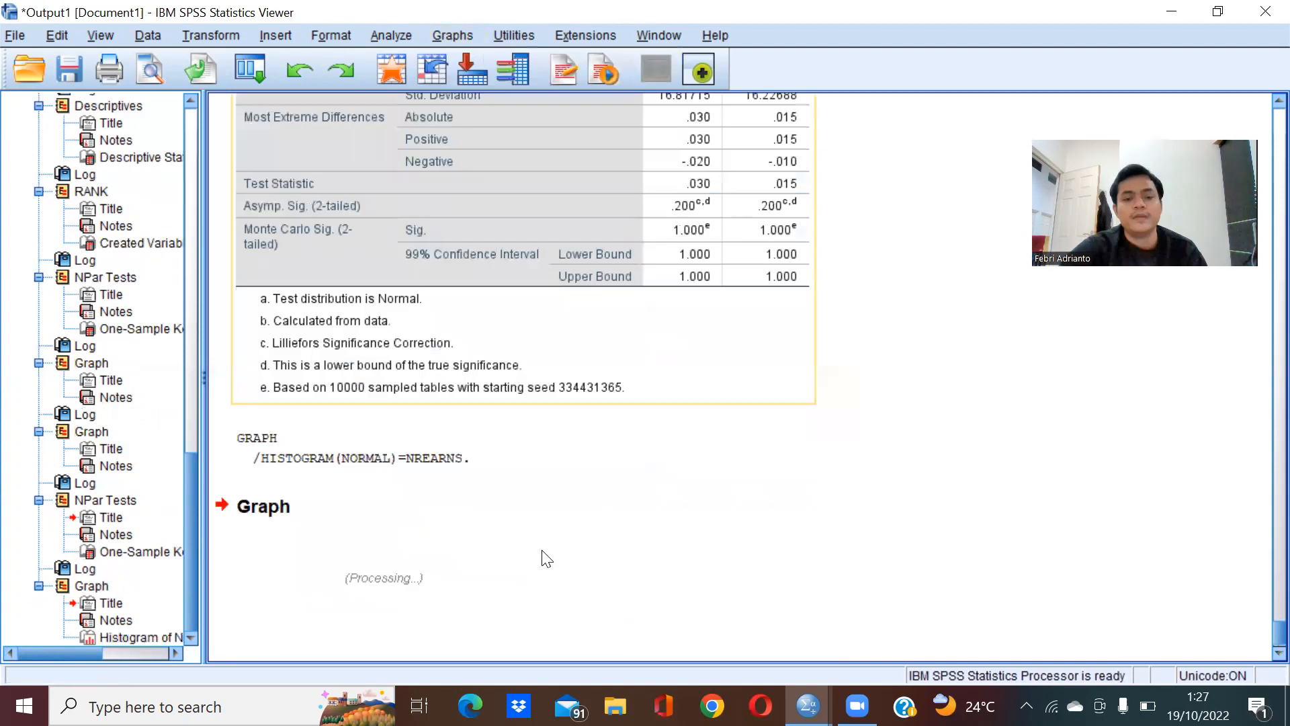
pyautogui.scroll(-2, 541, 559)
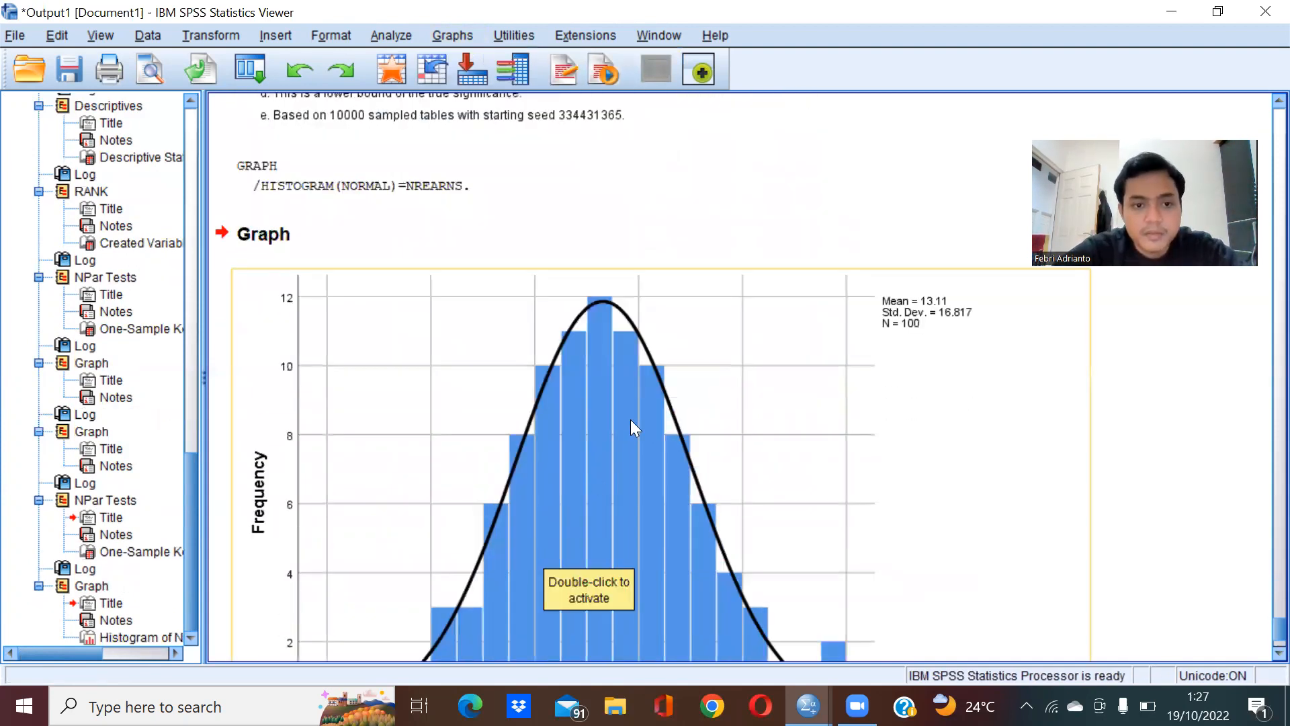
pyautogui.scroll(-4, 630, 428)
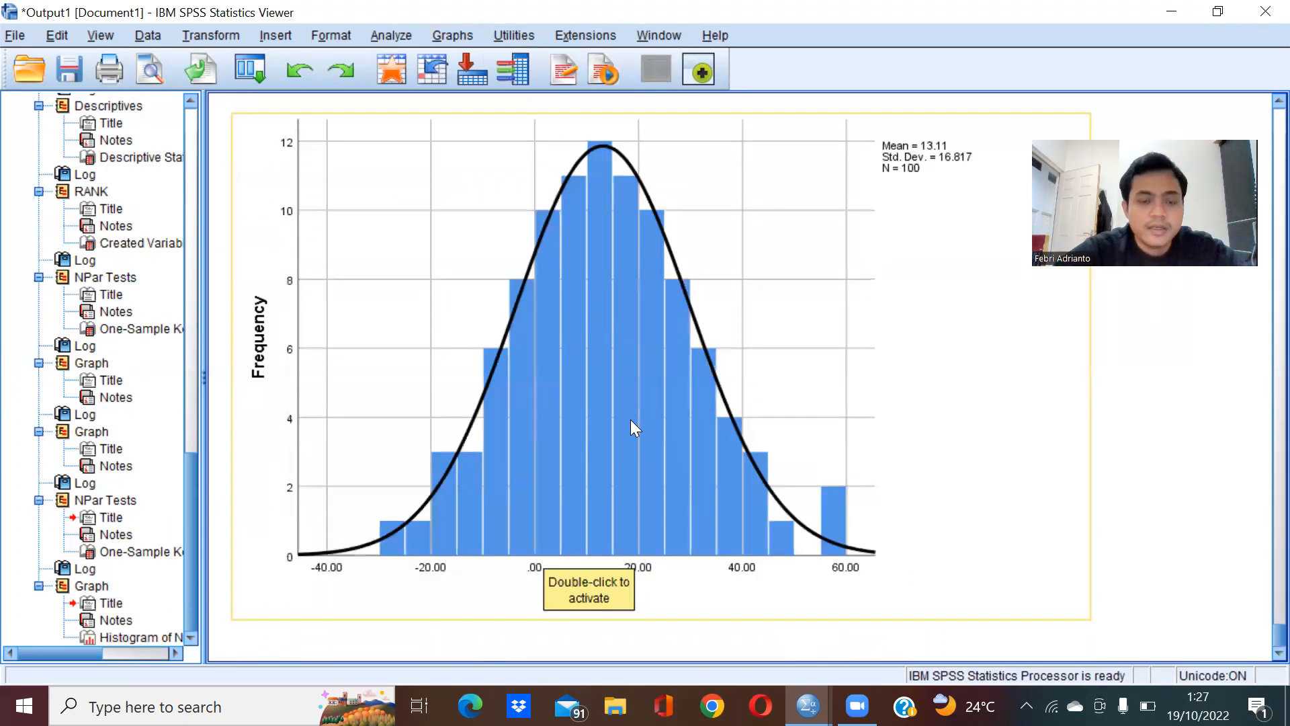
# - Create another legacy histogram with a normal curve, replacing NREARNS with NRWEALTH as the variable
pyautogui.click(470, 39)
pyautogui.moveTo(489, 174)
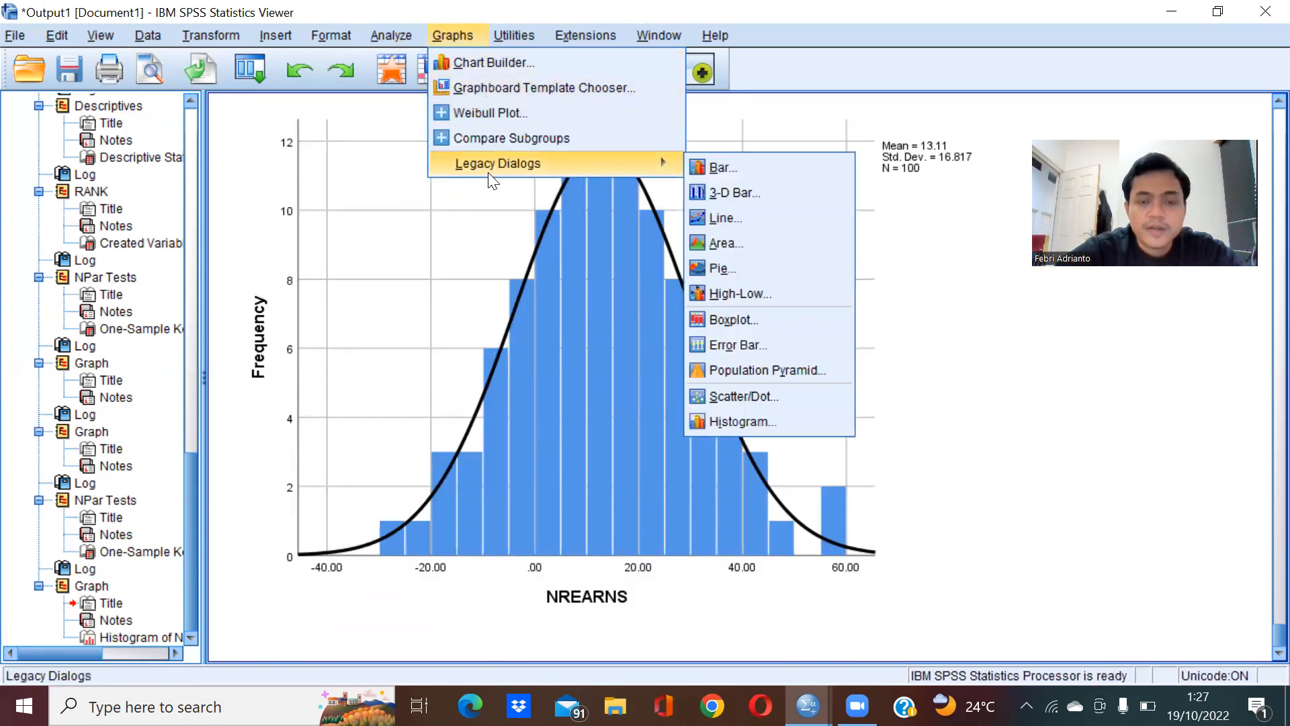
pyautogui.click(722, 420)
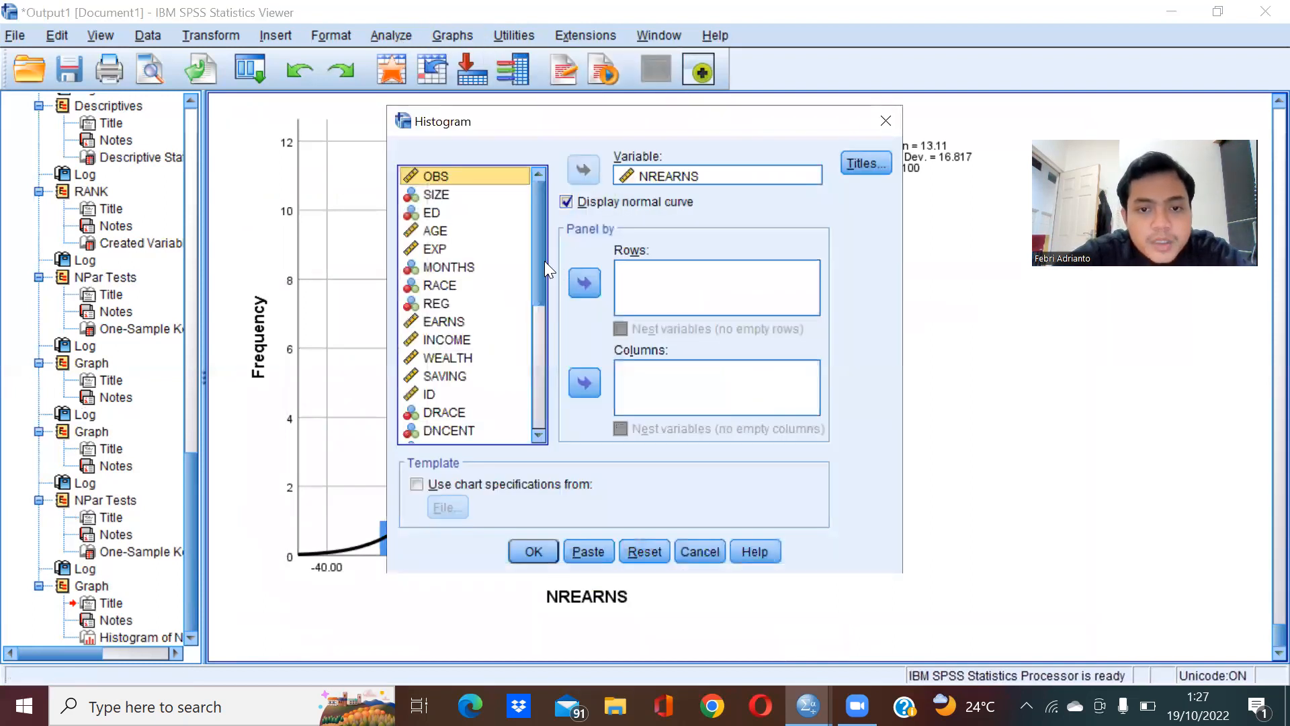
pyautogui.click(628, 182)
pyautogui.click(577, 171)
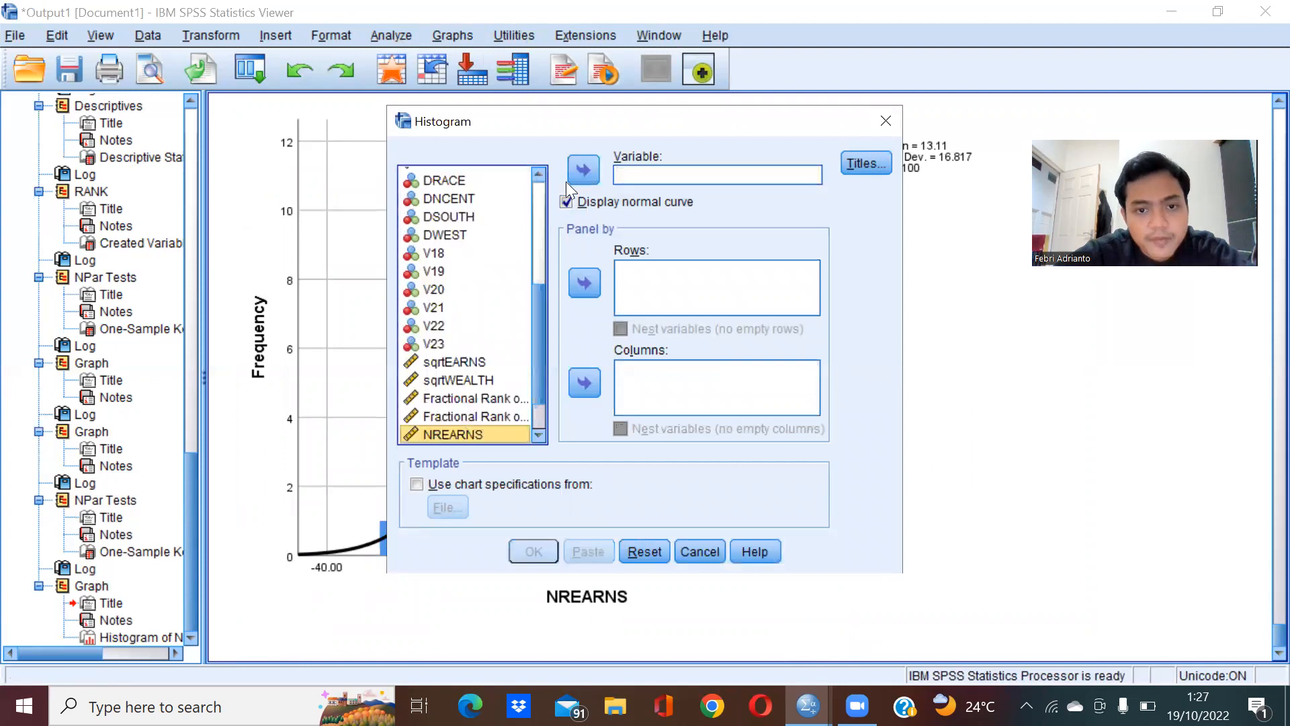
pyautogui.scroll(1, 466, 381)
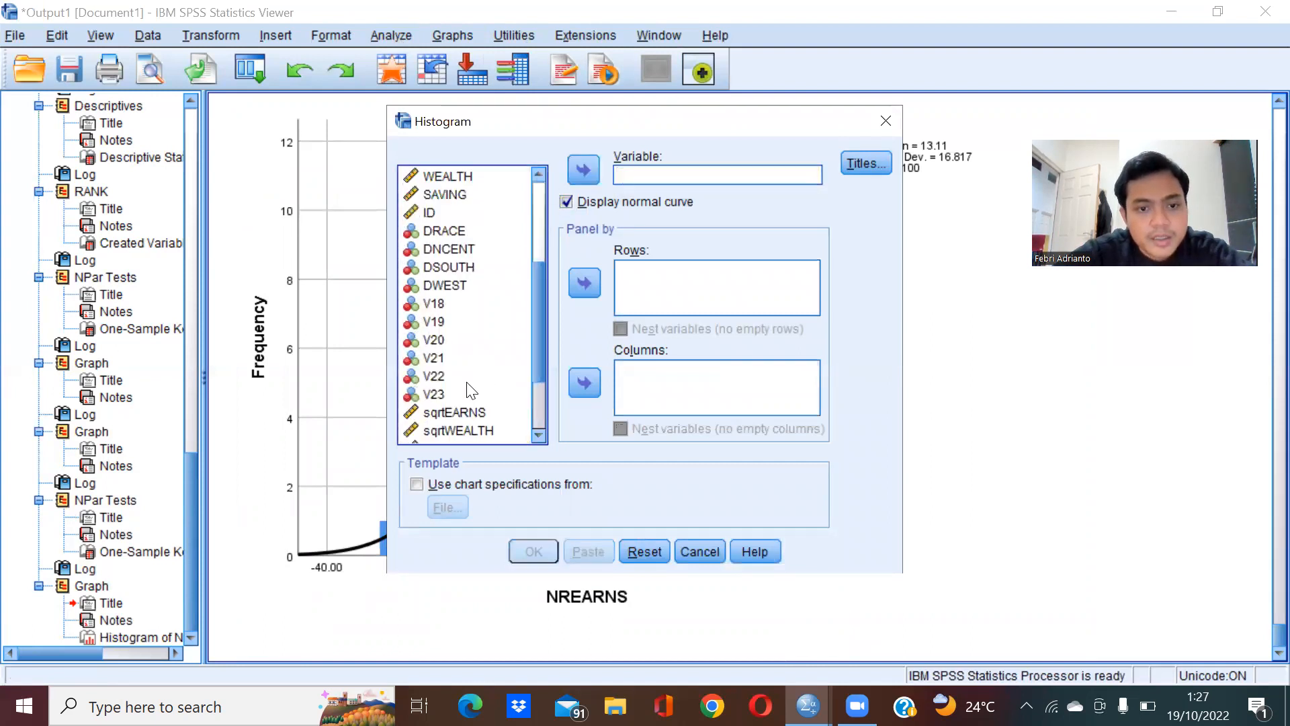
pyautogui.scroll(-2, 466, 381)
pyautogui.click(465, 399)
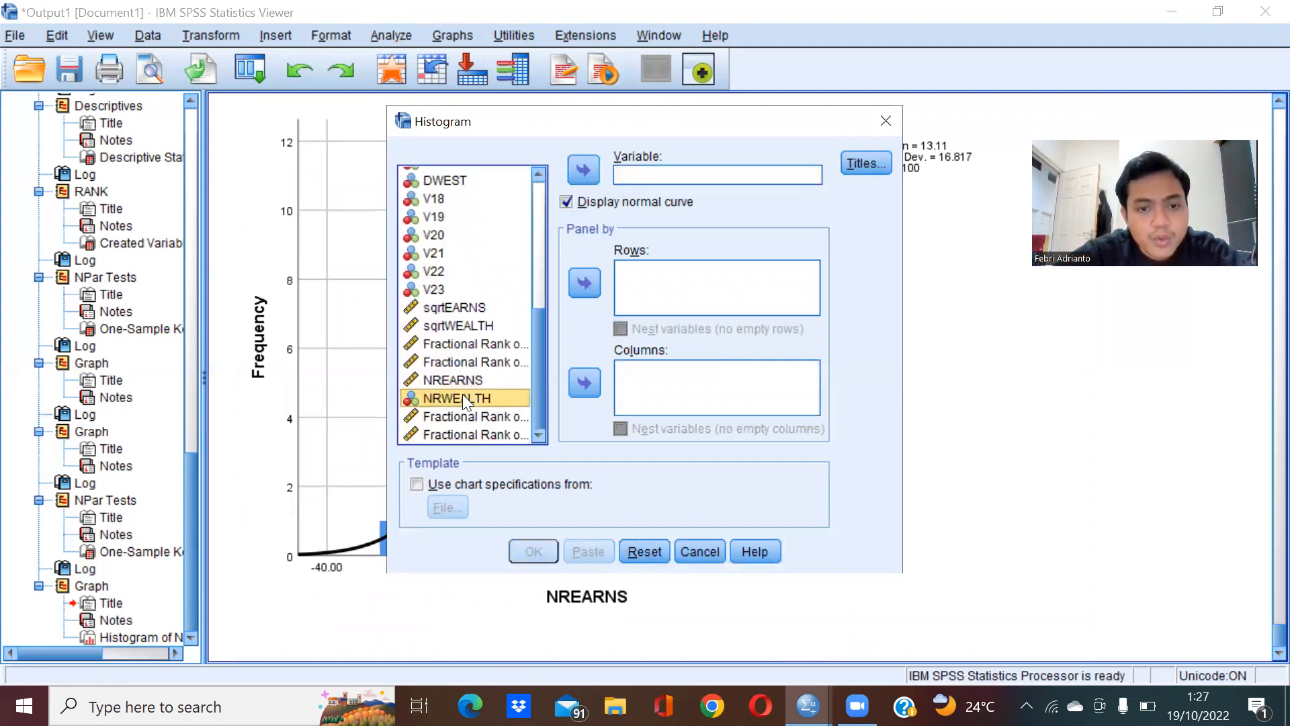
pyautogui.click(591, 168)
pyautogui.click(539, 554)
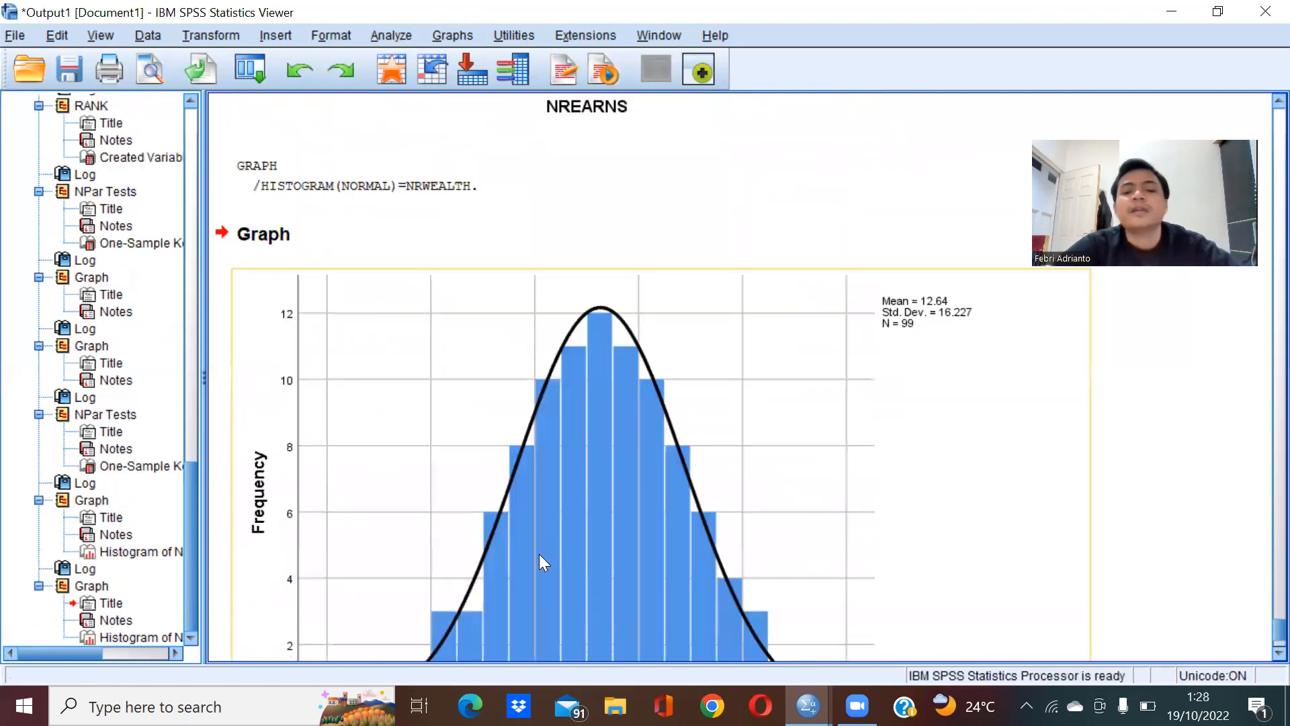
# - Review the NREARNS histogram and the Kolmogorov-Smirnov results for NREARNS and NRWEALTH in the output
pyautogui.scroll(3, 538, 555)
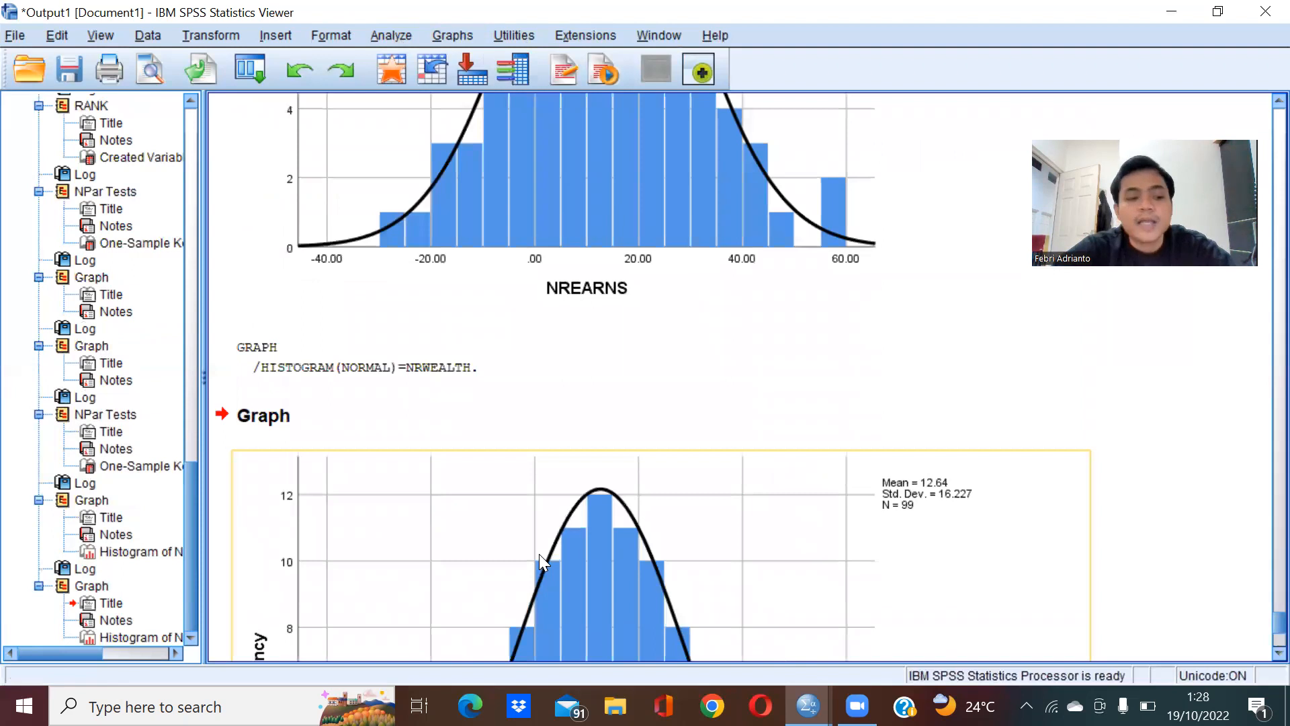
pyautogui.scroll(4, 539, 554)
pyautogui.click(542, 562)
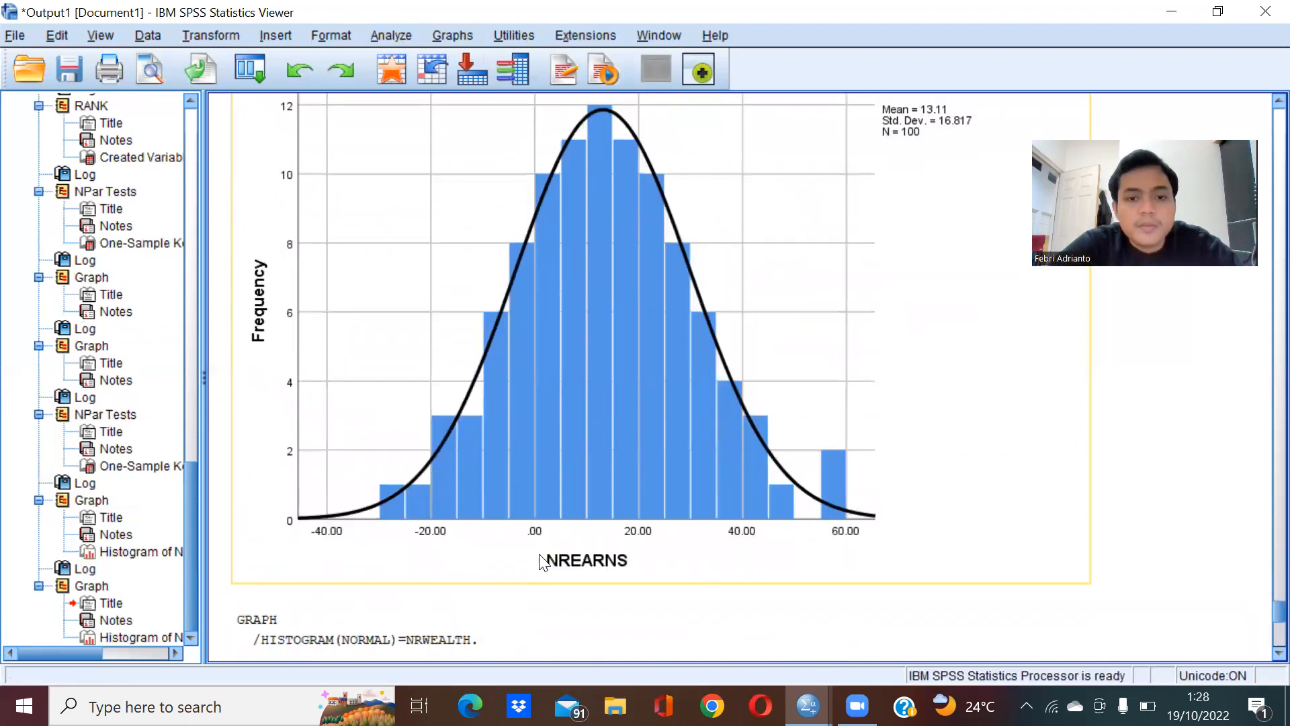
pyautogui.scroll(1, 650, 487)
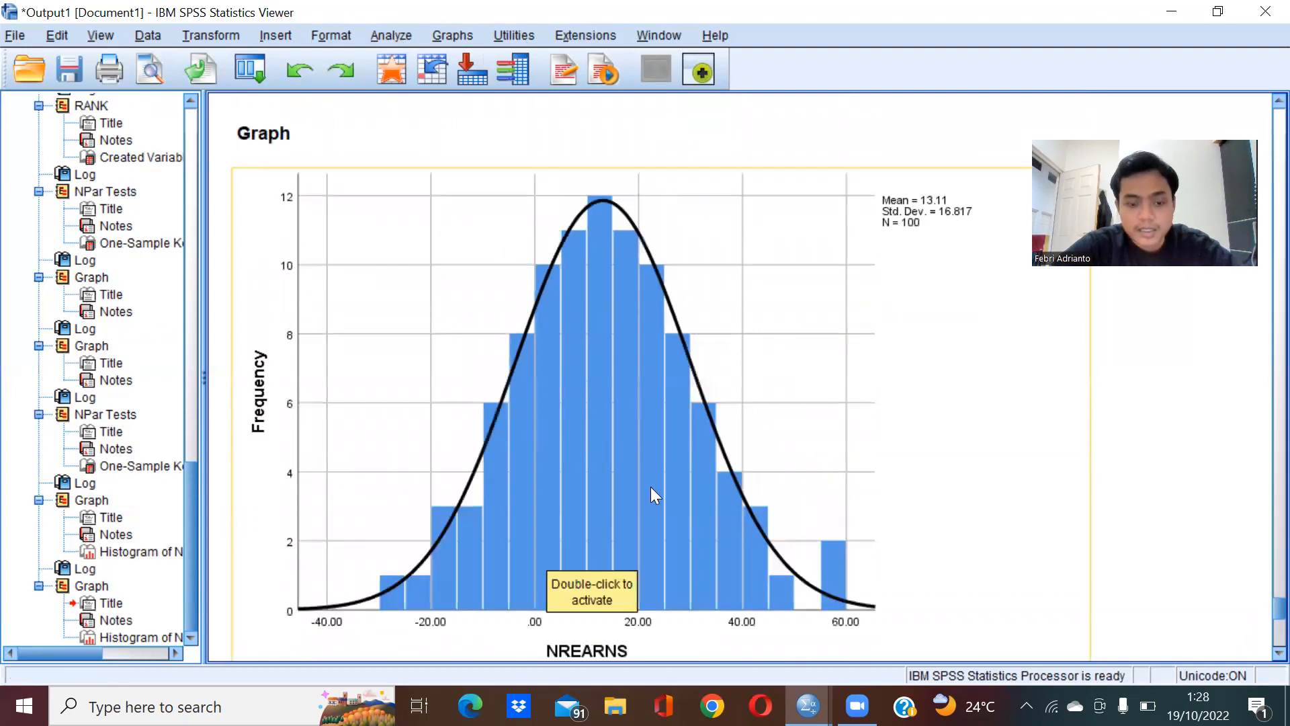
pyautogui.scroll(1, 685, 329)
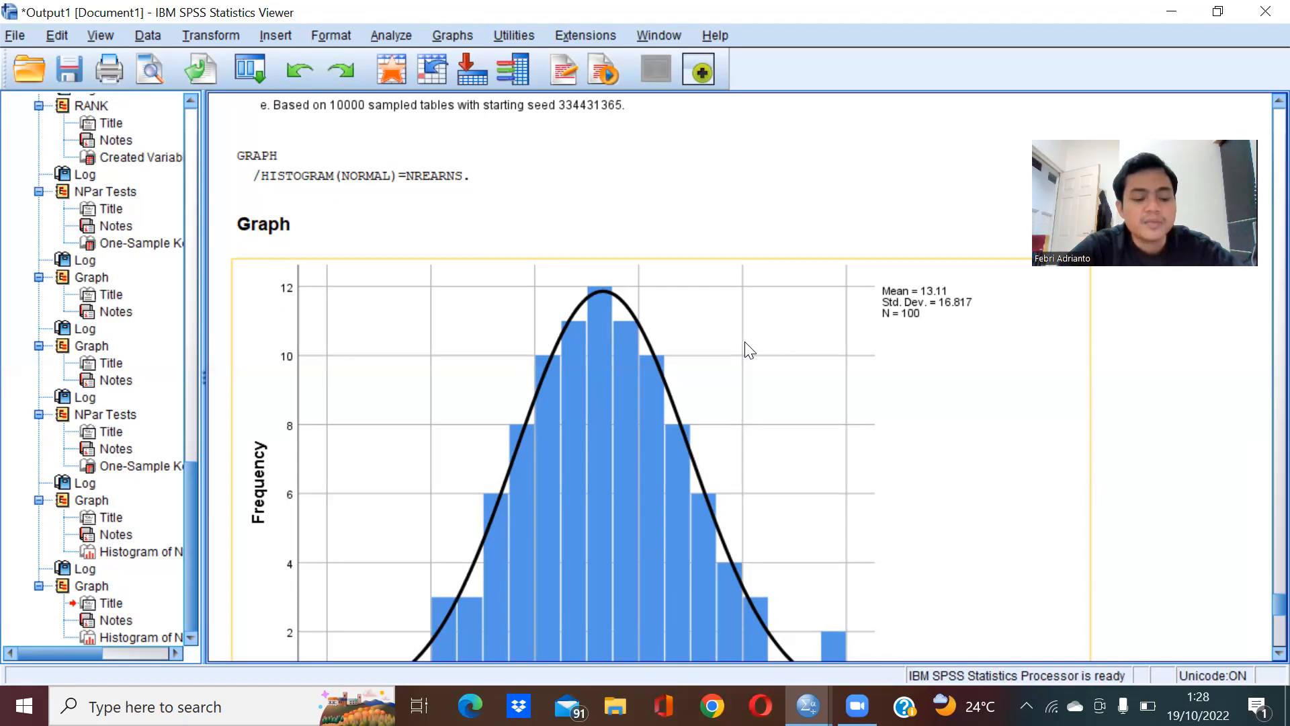
pyautogui.scroll(10, 773, 430)
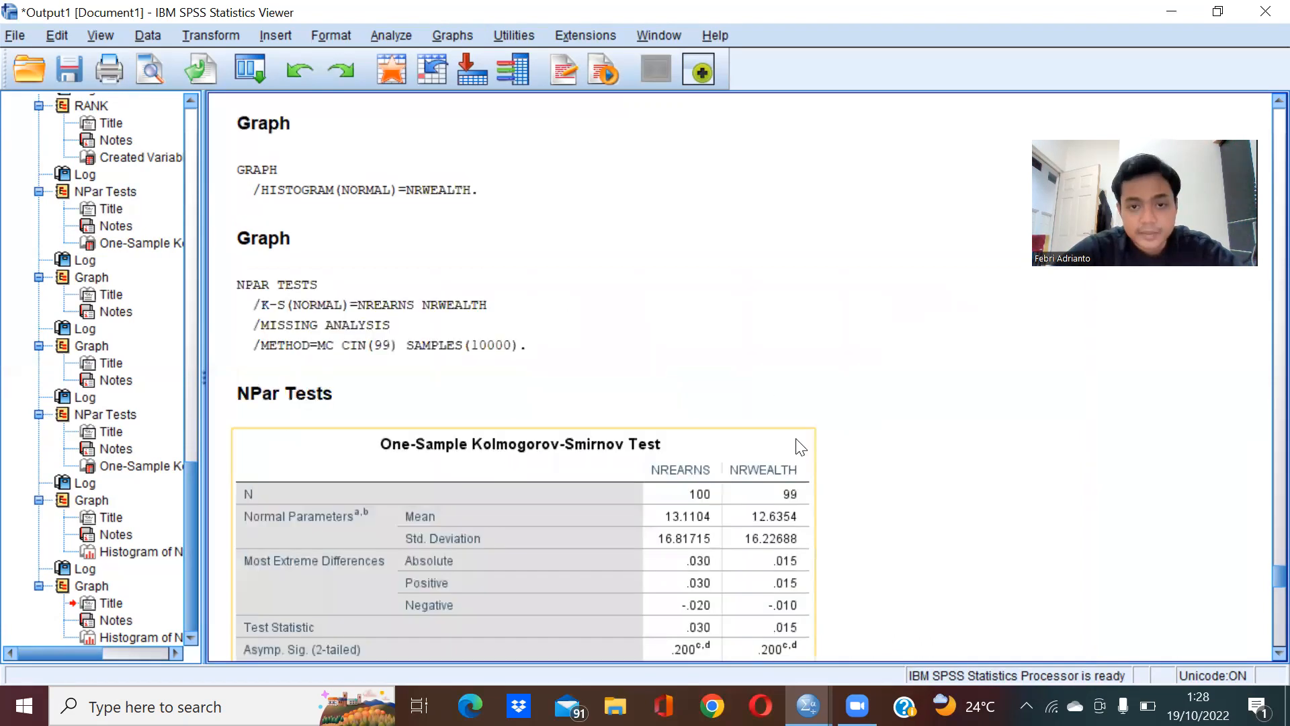
pyautogui.scroll(10, 800, 447)
pyautogui.scroll(-5, 800, 447)
pyautogui.scroll(-10, 799, 447)
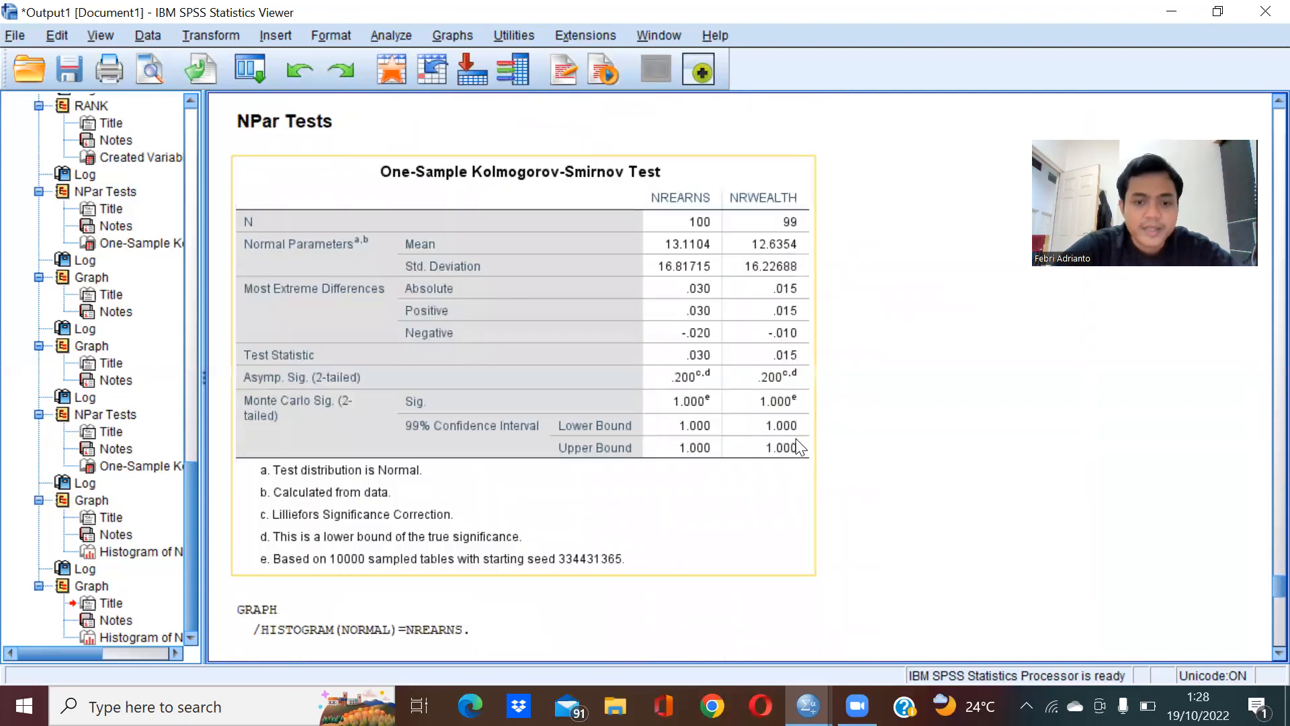
# - Examine the shape of the NREARNS histogram against its normal curve and select the chart
pyautogui.scroll(-2, 800, 447)
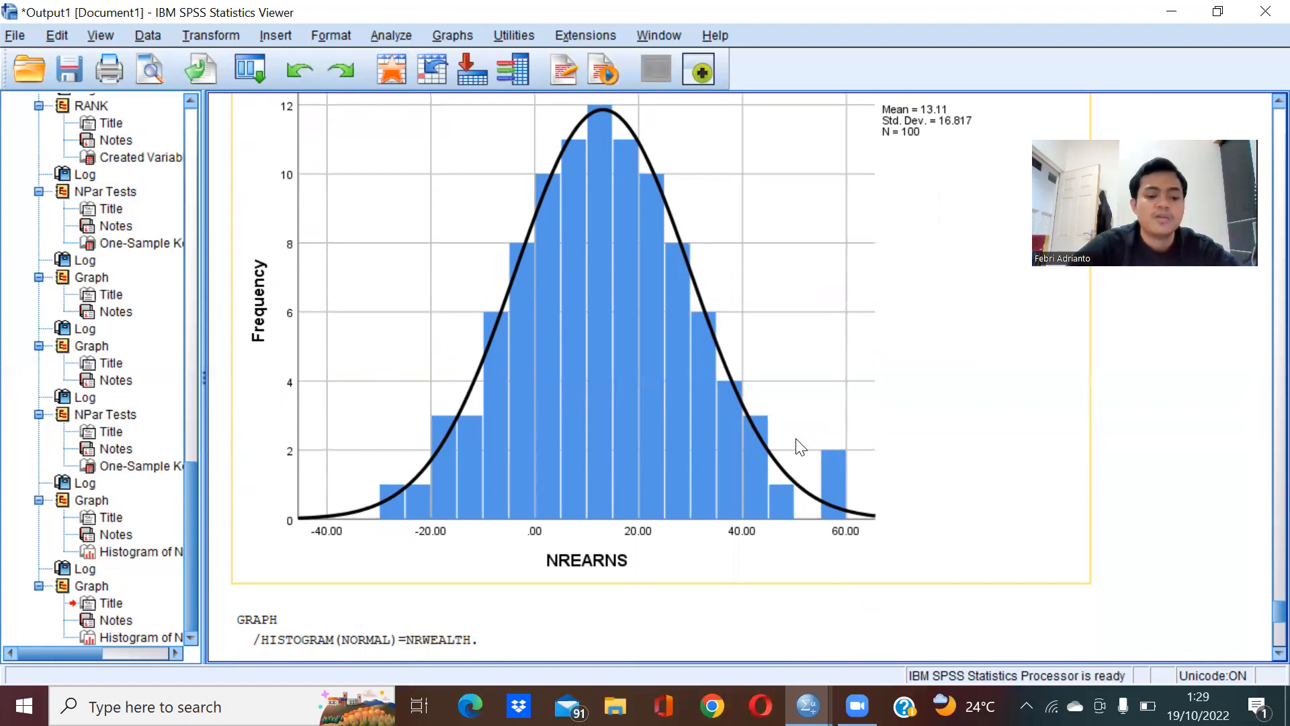
pyautogui.scroll(-3, 800, 446)
pyautogui.scroll(2, 800, 446)
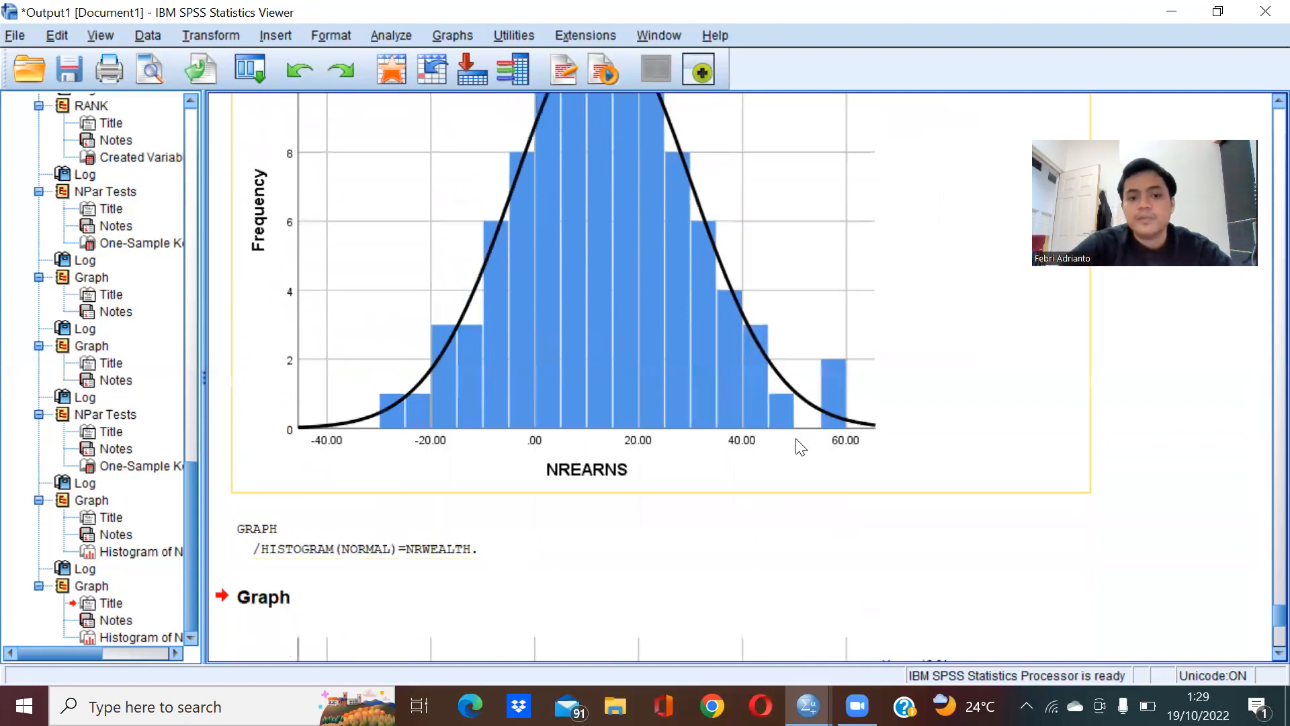
pyautogui.scroll(2, 800, 446)
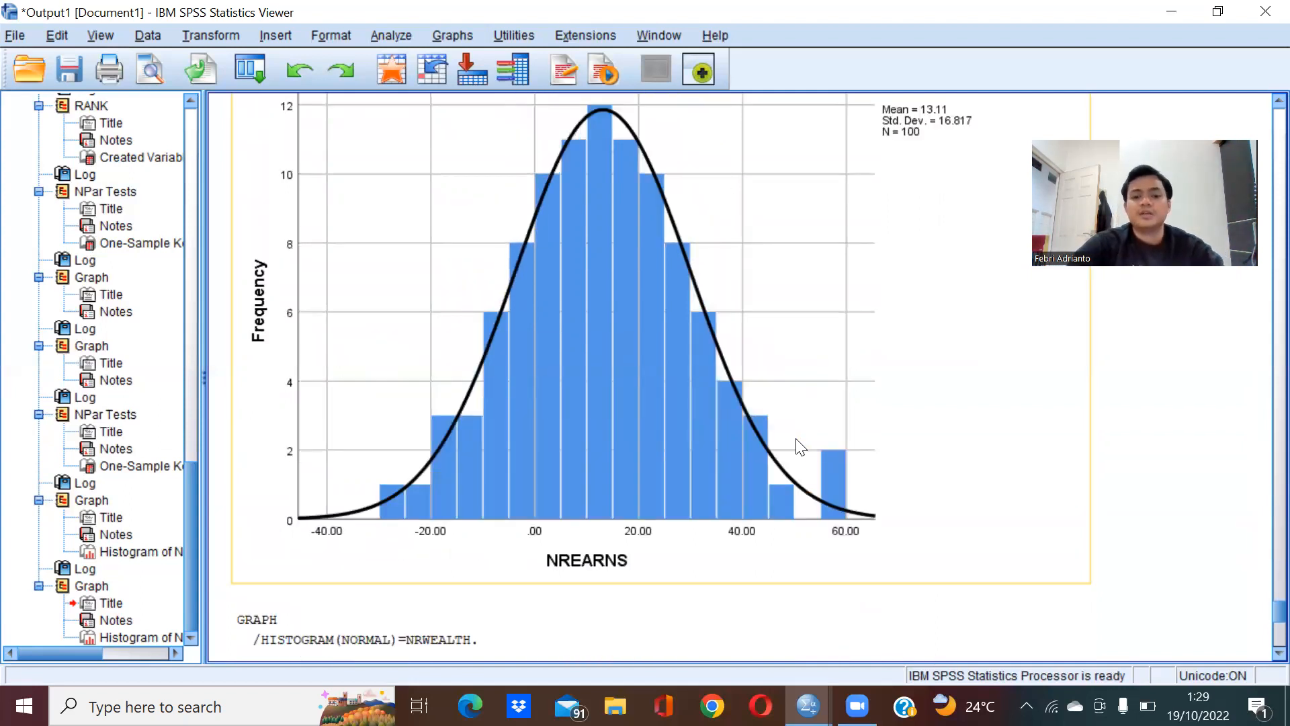
pyautogui.scroll(-3, 800, 446)
pyautogui.scroll(4, 801, 447)
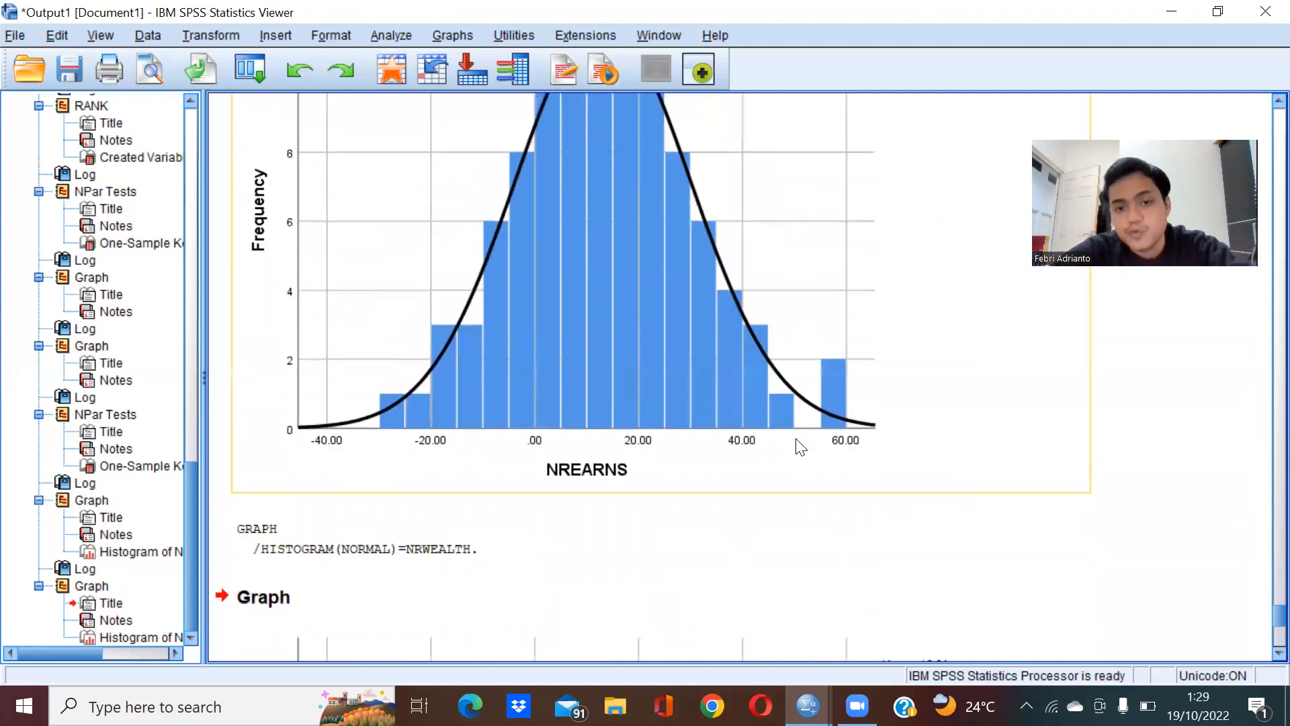
pyautogui.scroll(4, 671, 210)
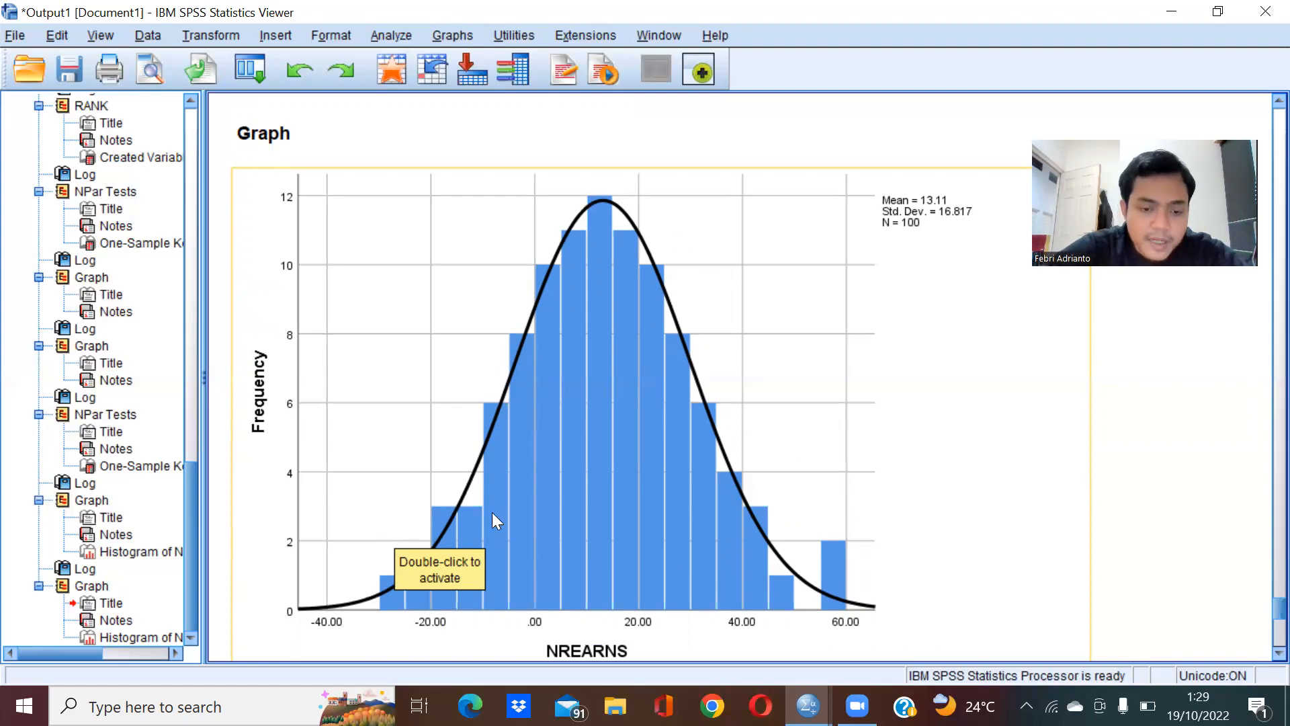
pyautogui.click(438, 516)
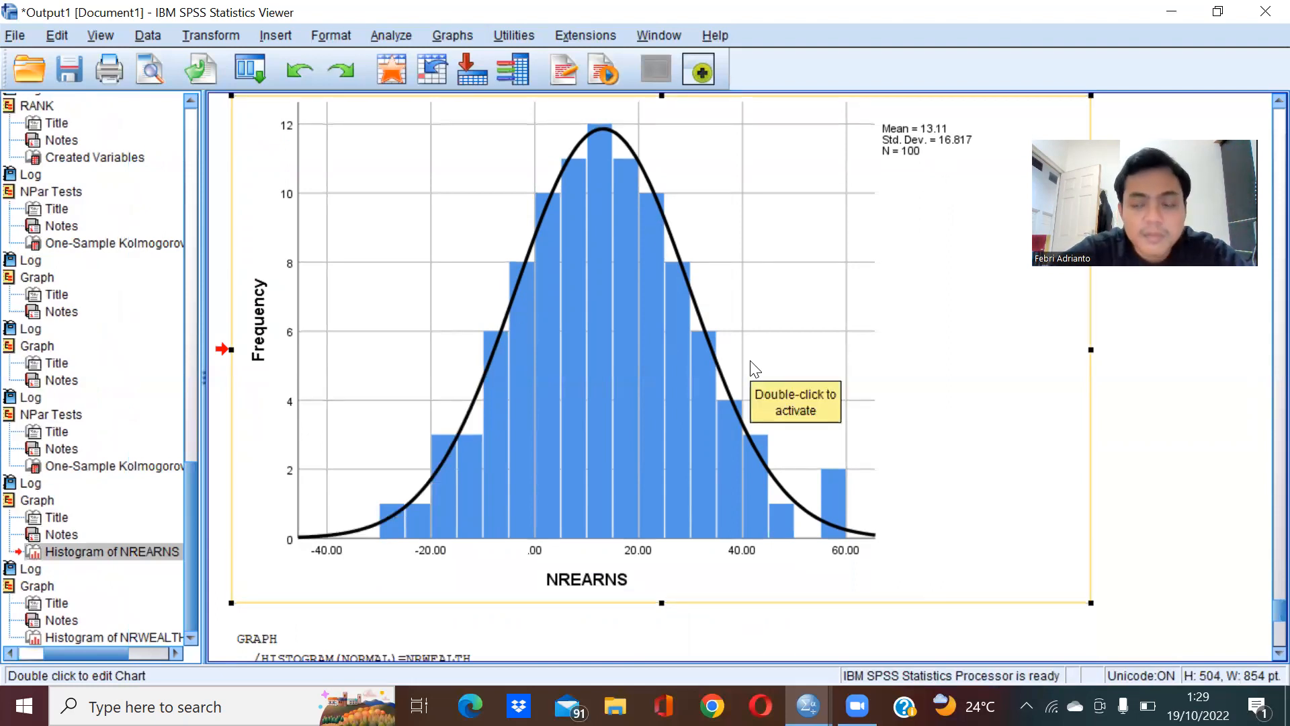
pyautogui.scroll(-2, 750, 363)
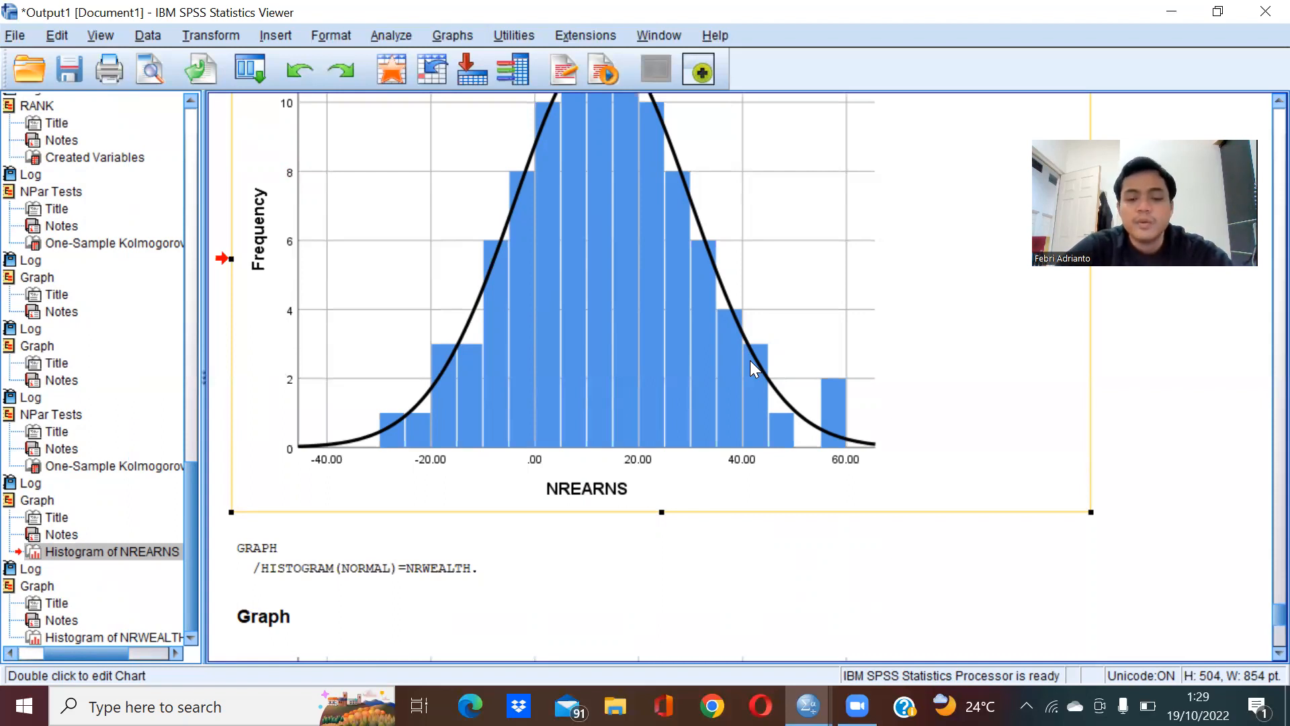
pyautogui.click(813, 598)
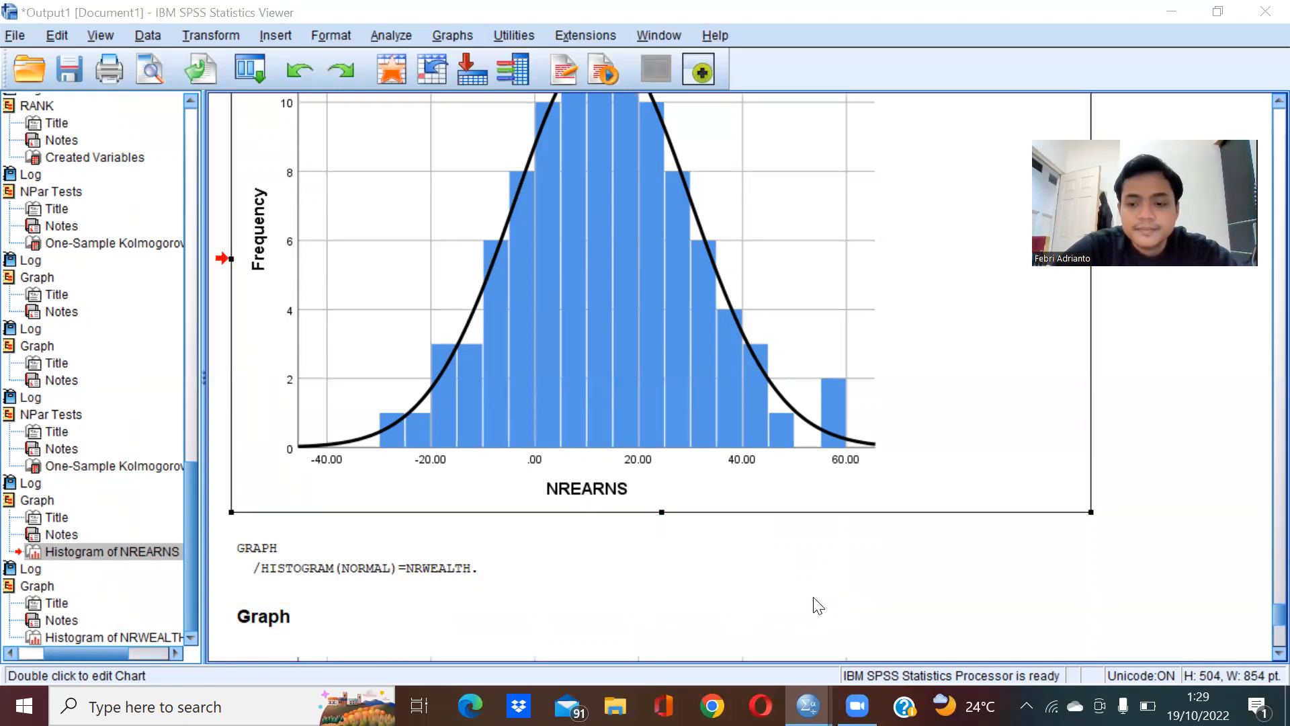